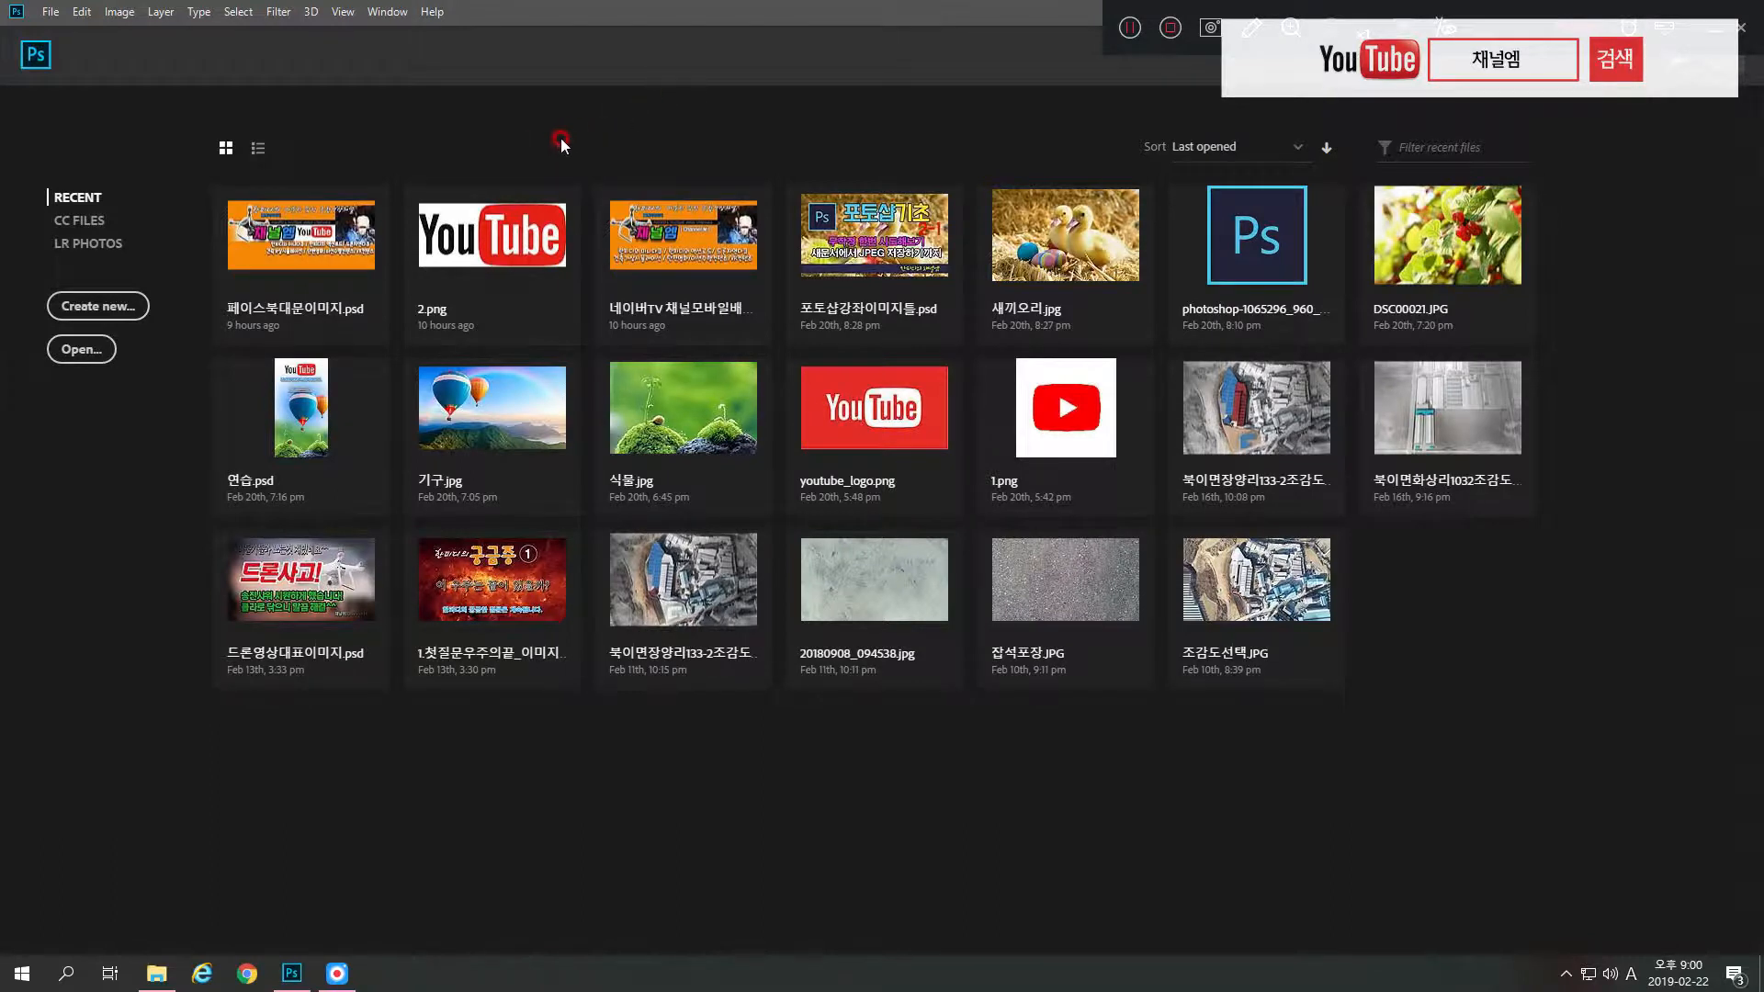
{"action": "left_click", "coordinate": [101, 309]}
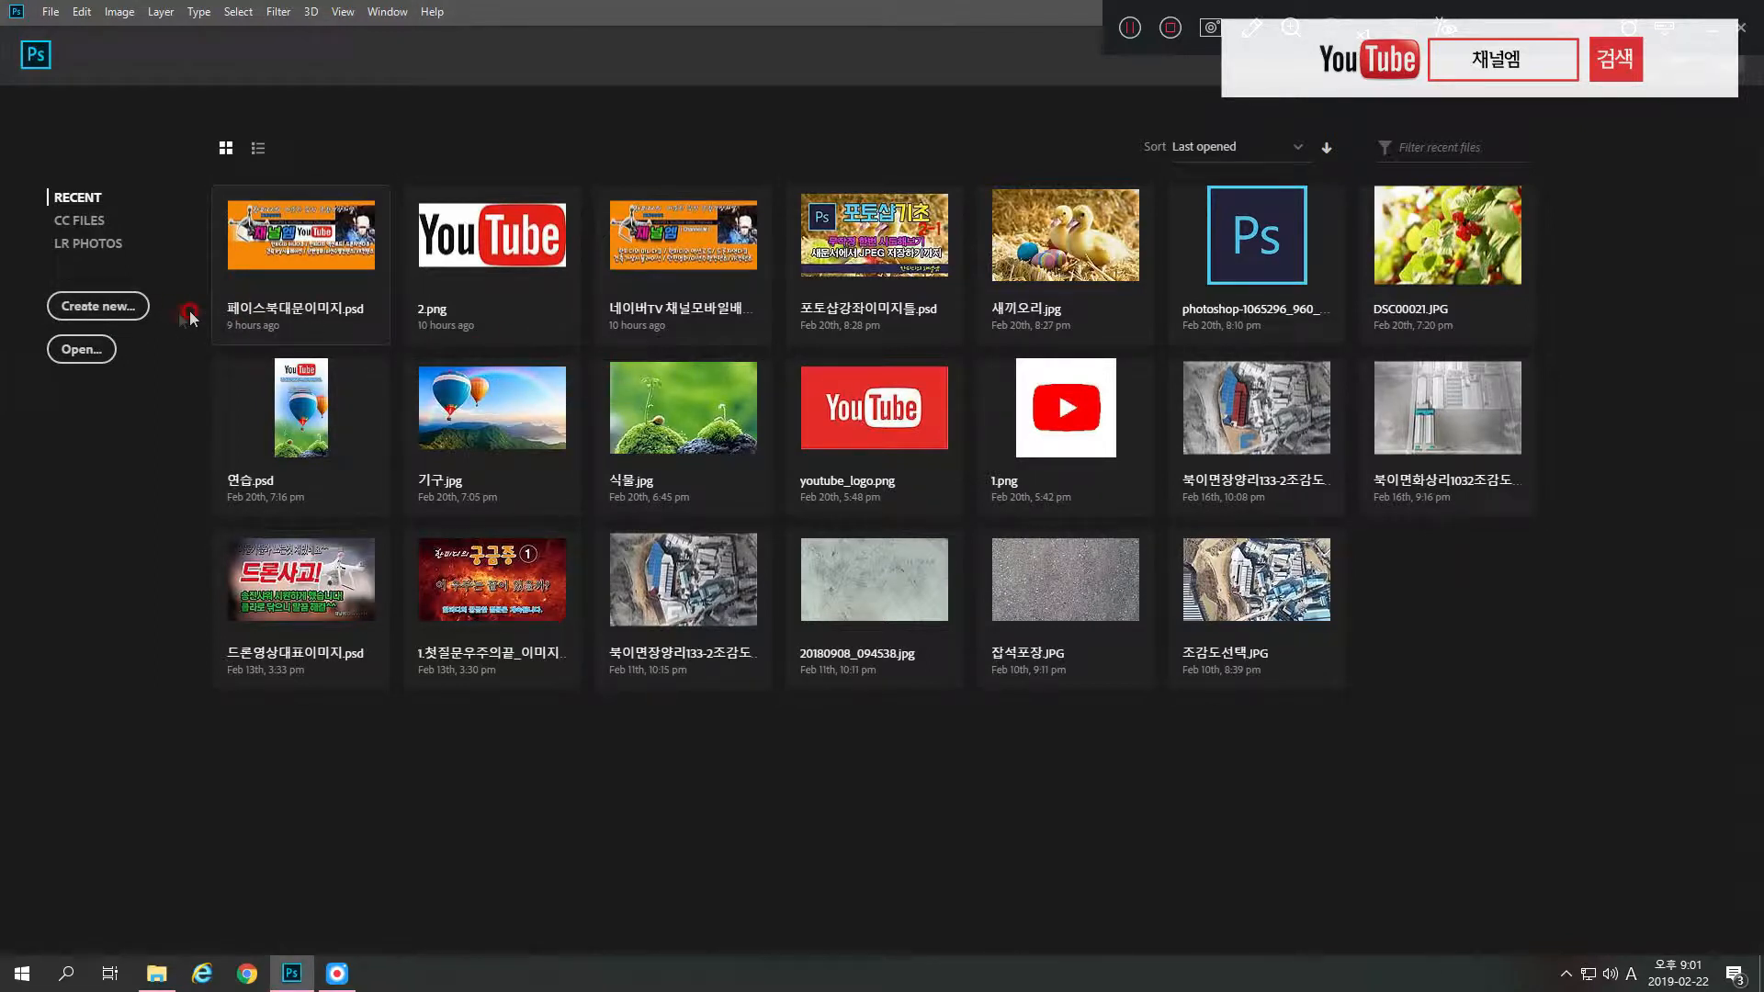
{"action": "left_click", "coordinate": [147, 307]}
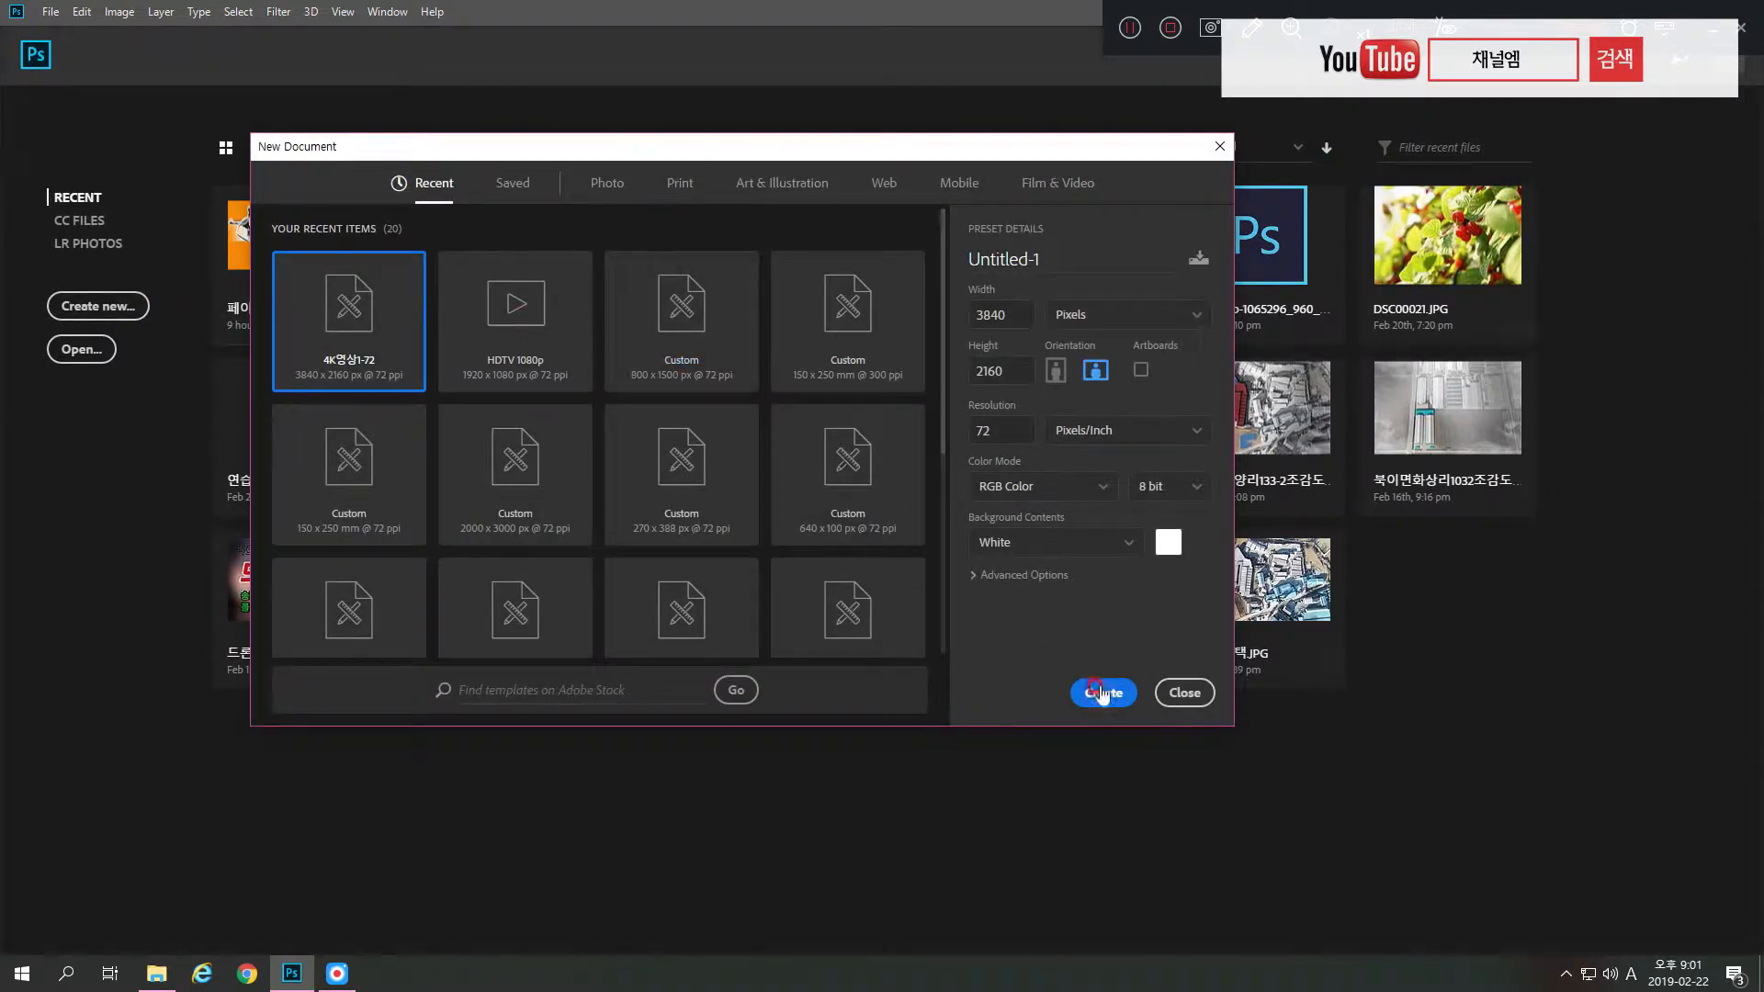
{"action": "left_click", "coordinate": [1184, 693]}
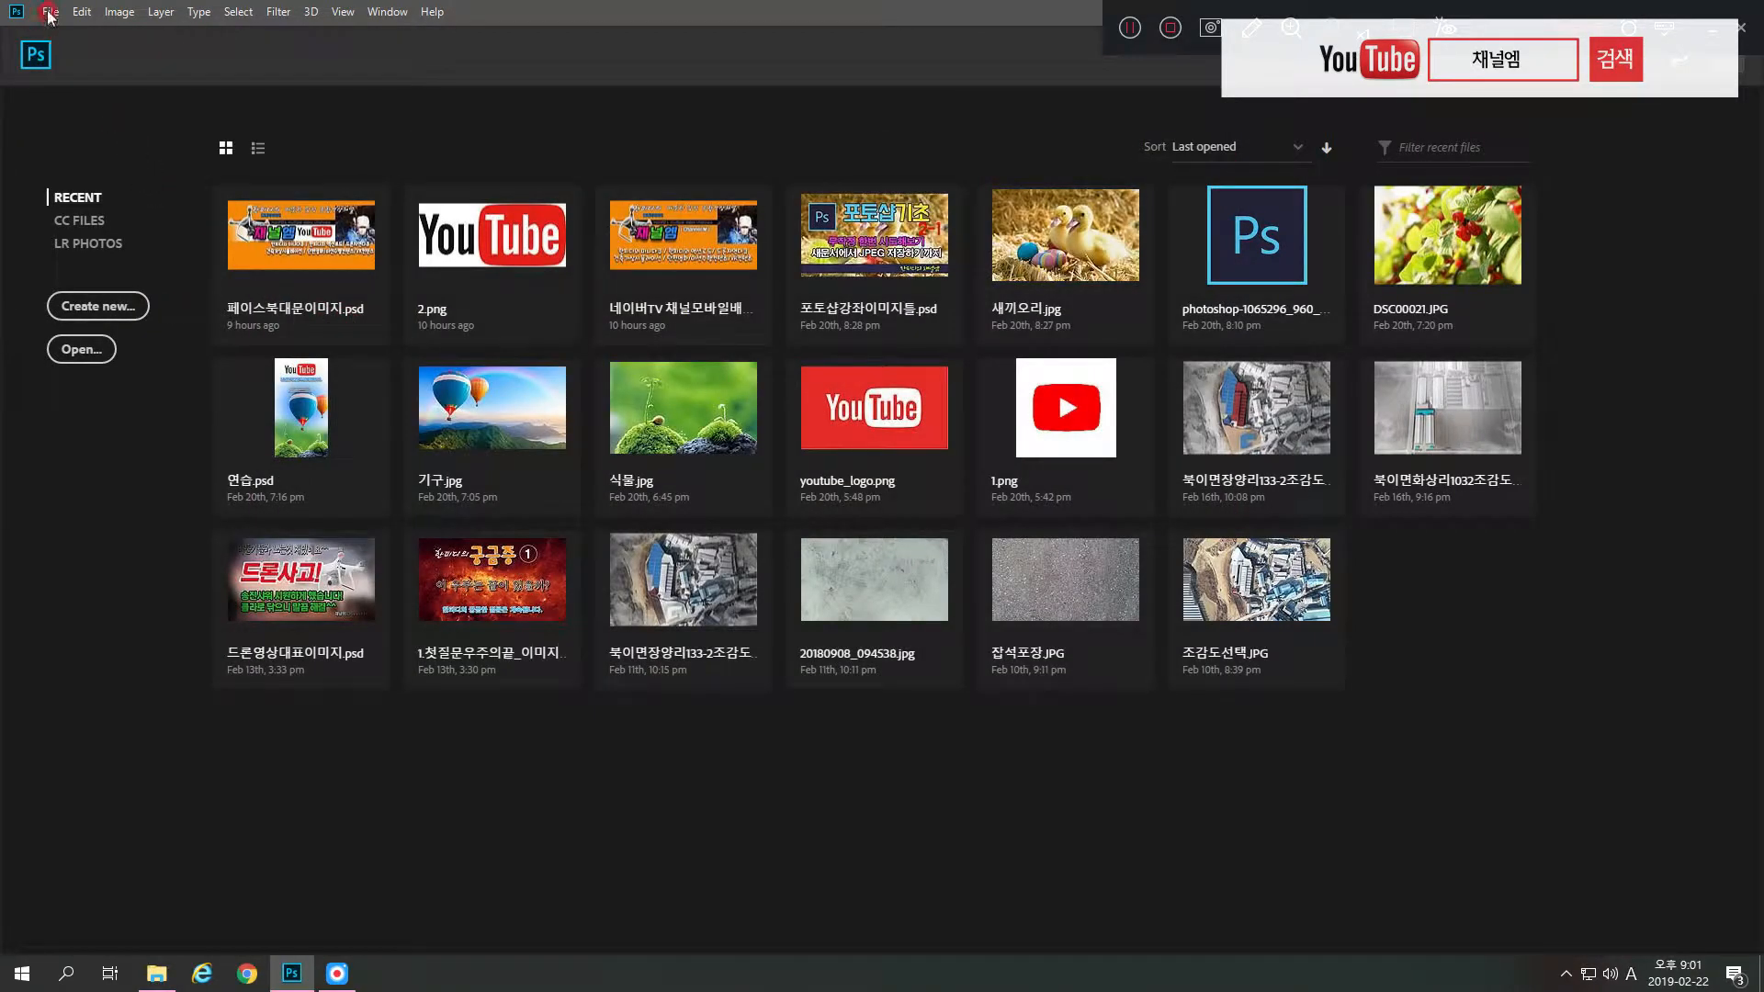
- Create a new blank document 1000 pixels wide and 1500 pixels high at 72 pixels/inch with a white background
{"action": "left_click", "coordinate": [49, 13]}
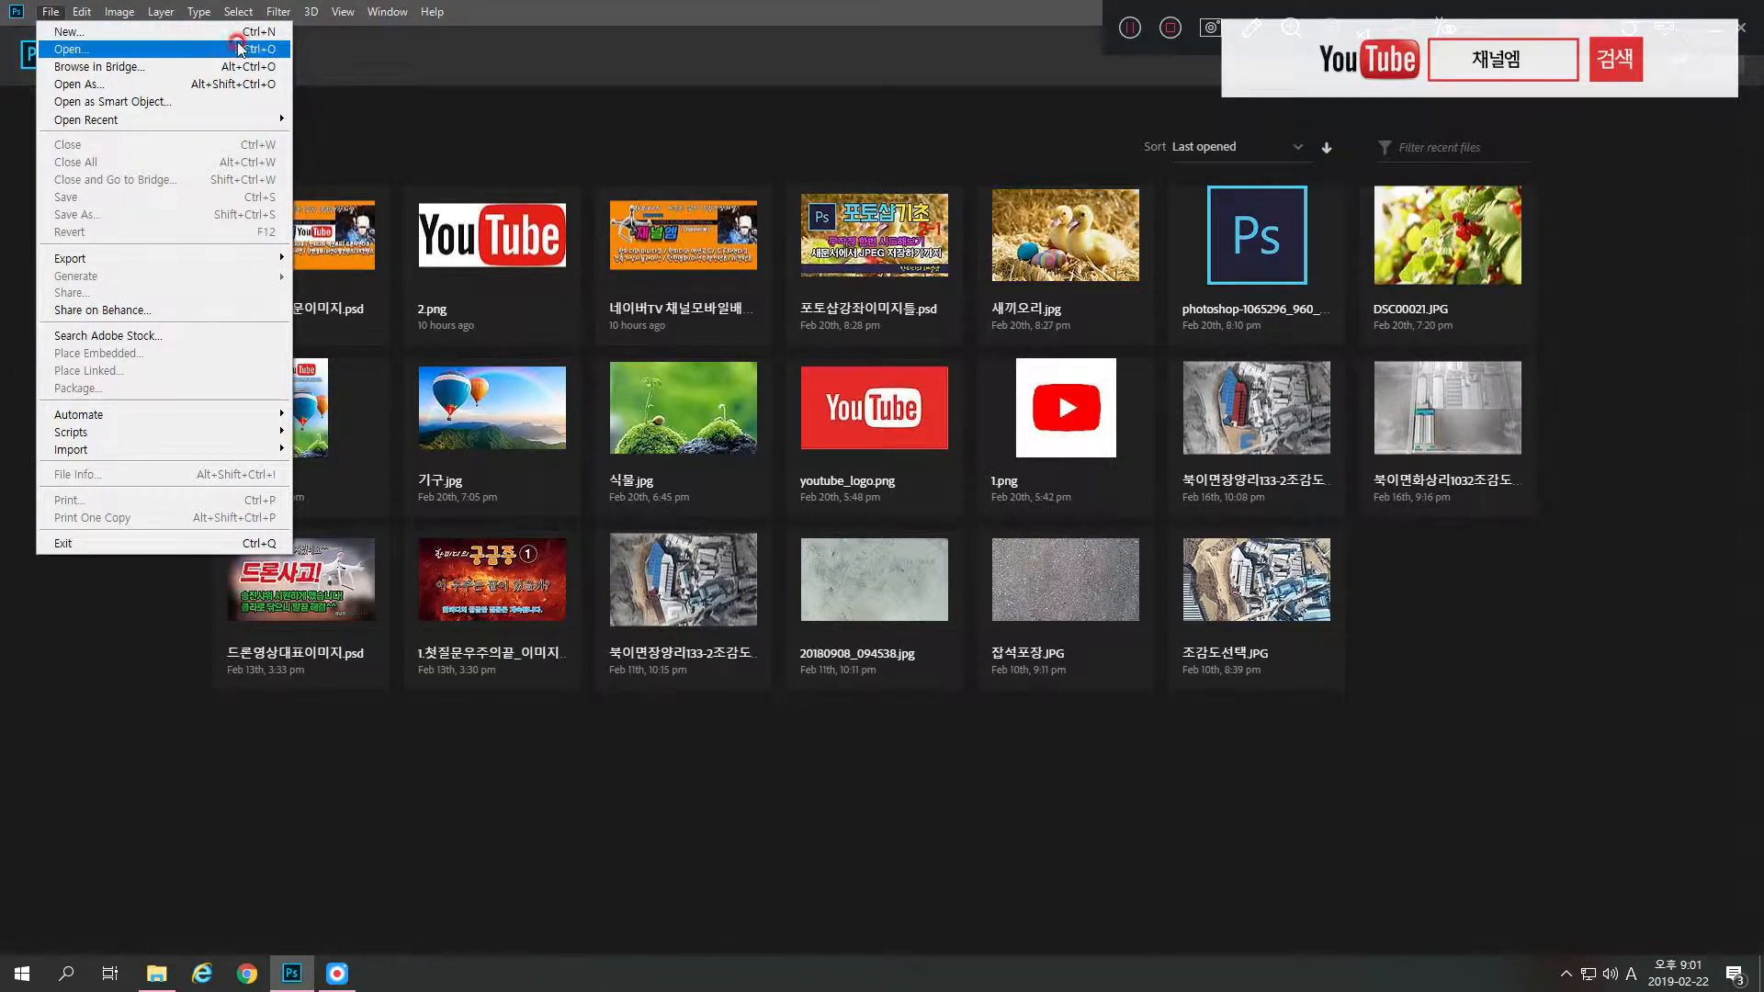
{"action": "left_click", "coordinate": [59, 31]}
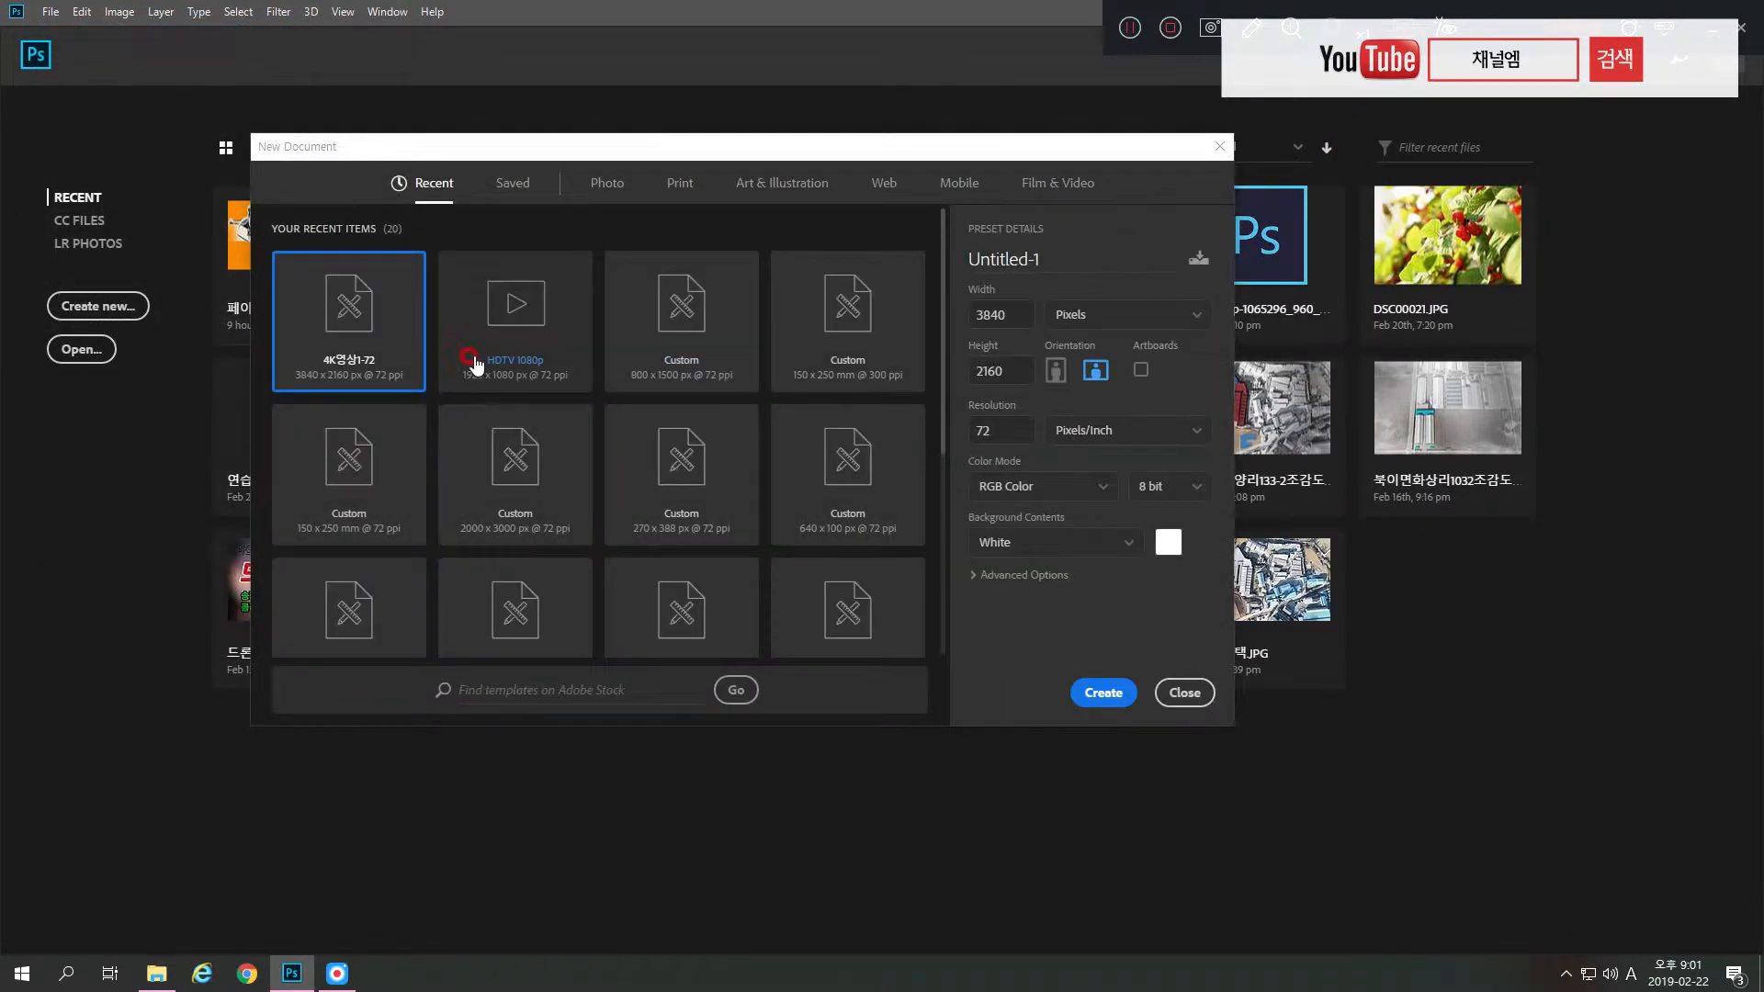
{"action": "left_click", "coordinate": [1001, 428]}
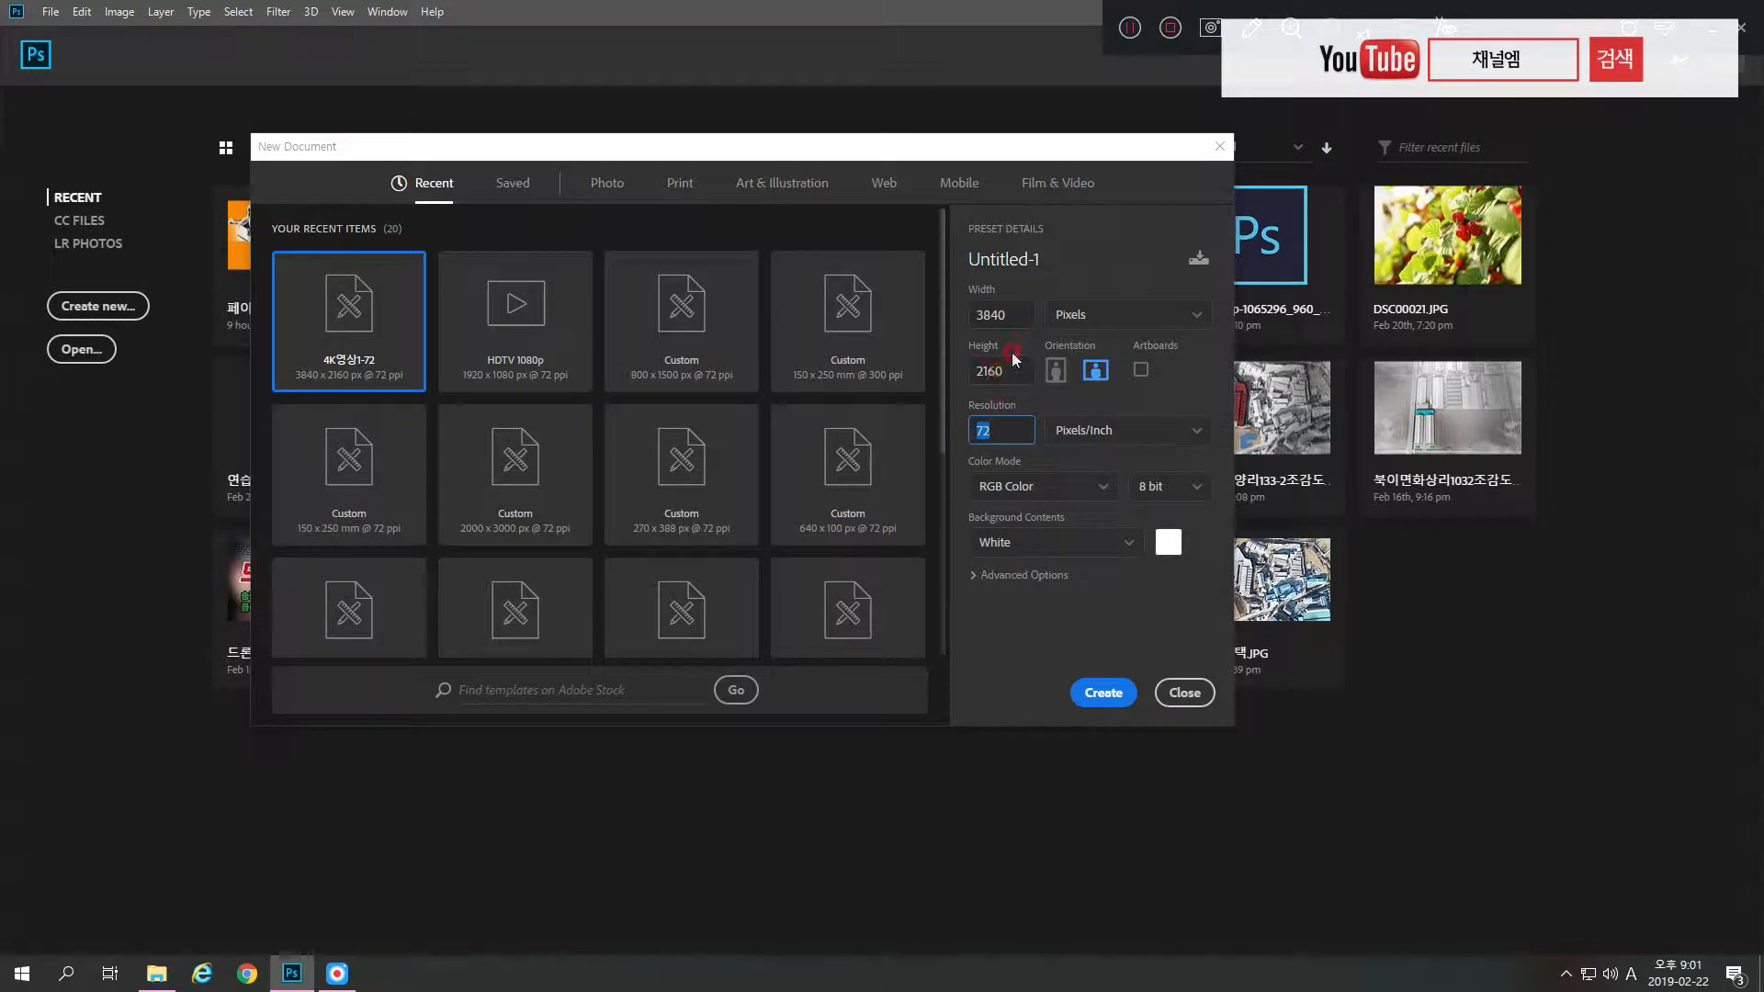
{"action": "double_click", "coordinate": [1006, 315]}
{"action": "left_click", "coordinate": [1134, 289]}
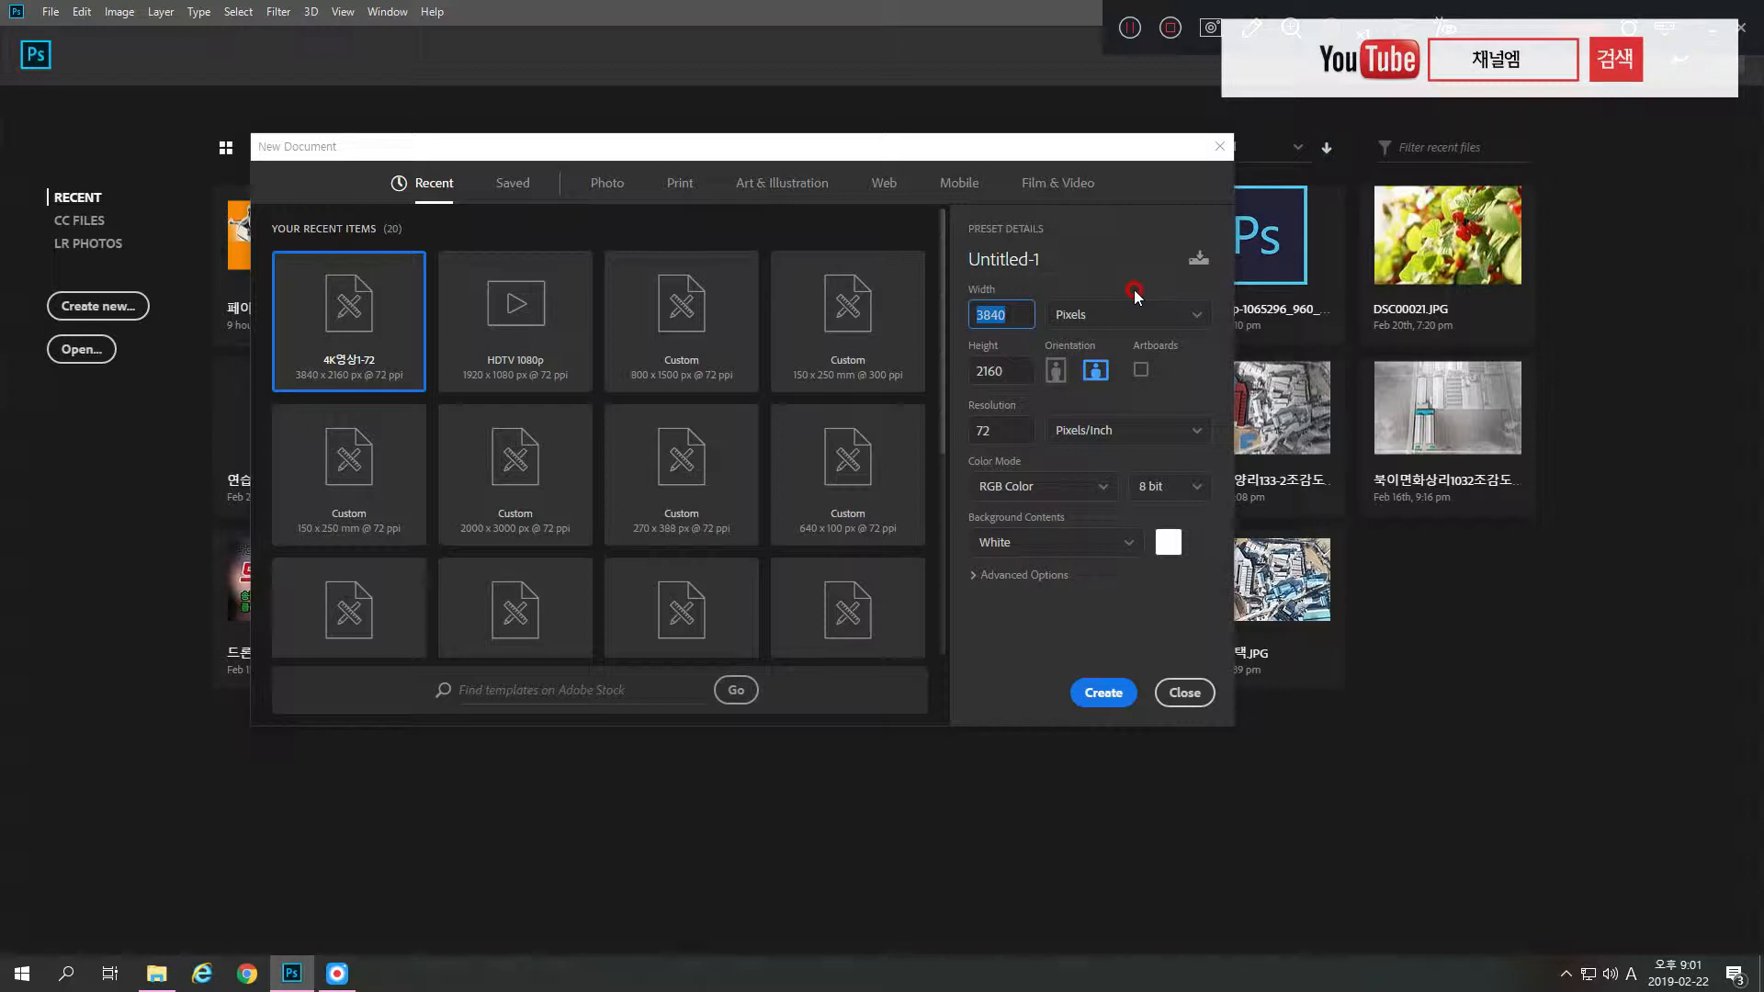
{"action": "type", "text": "1000"}
{"action": "left_click", "coordinate": [1188, 323]}
{"action": "left_click", "coordinate": [1020, 372]}
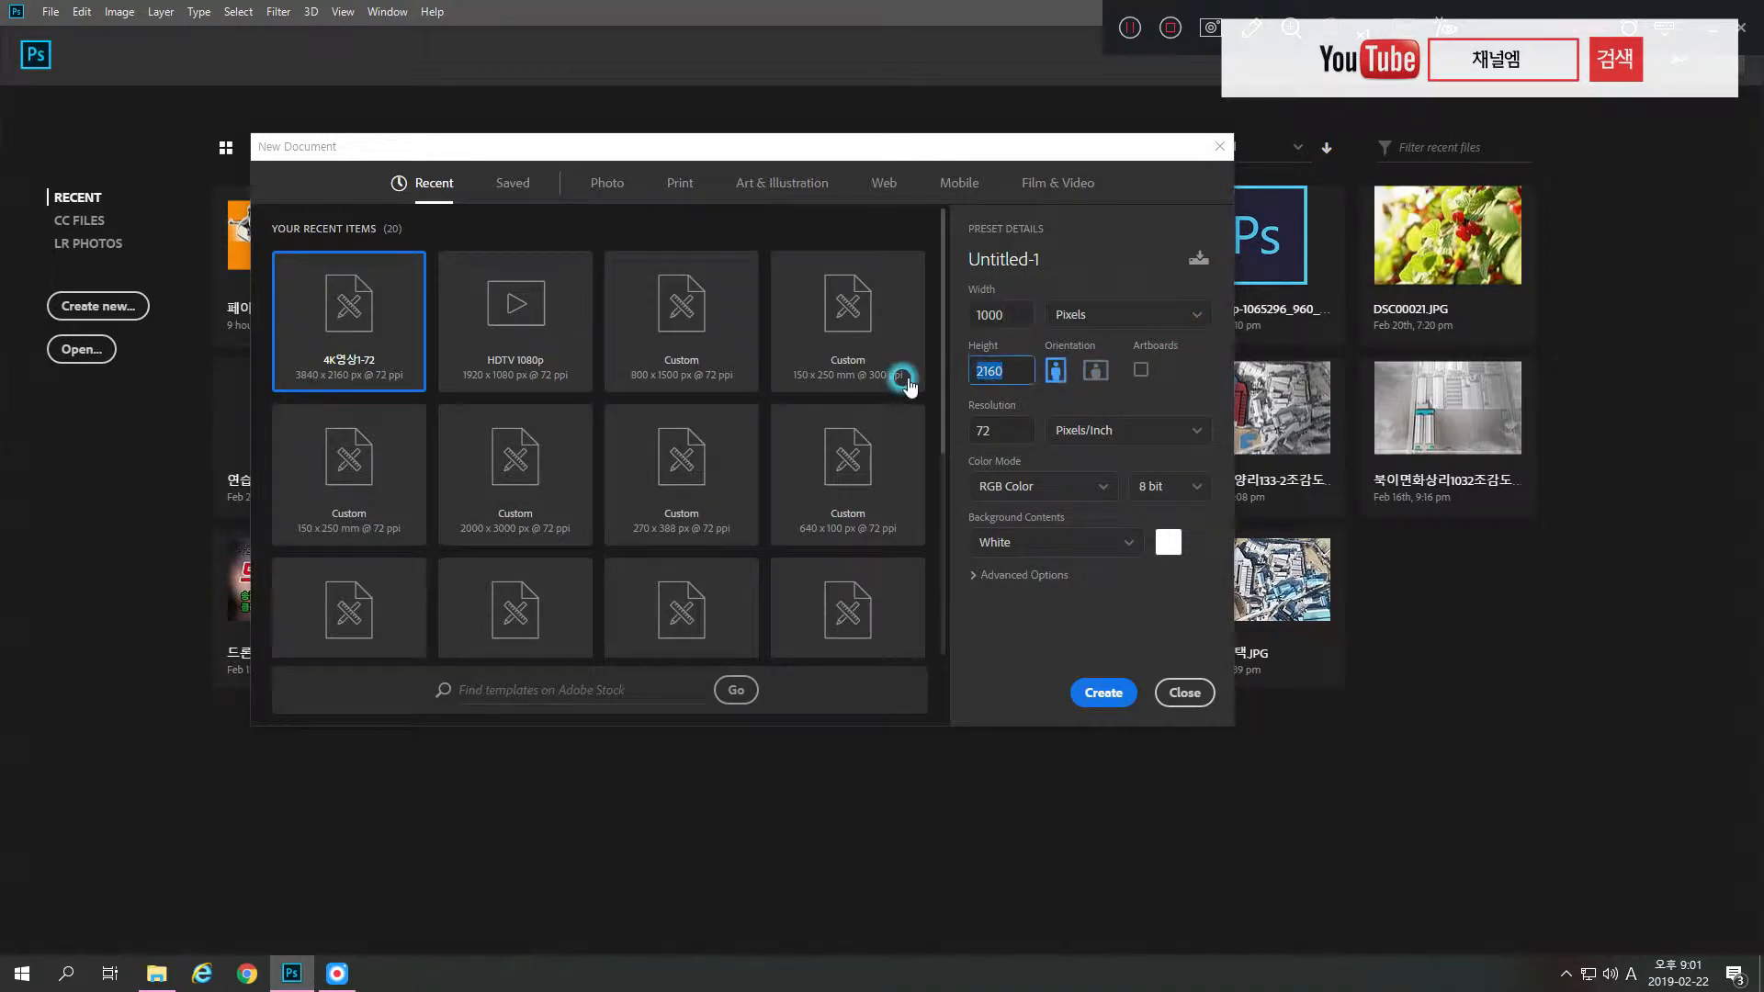
{"action": "type", "text": "1500"}
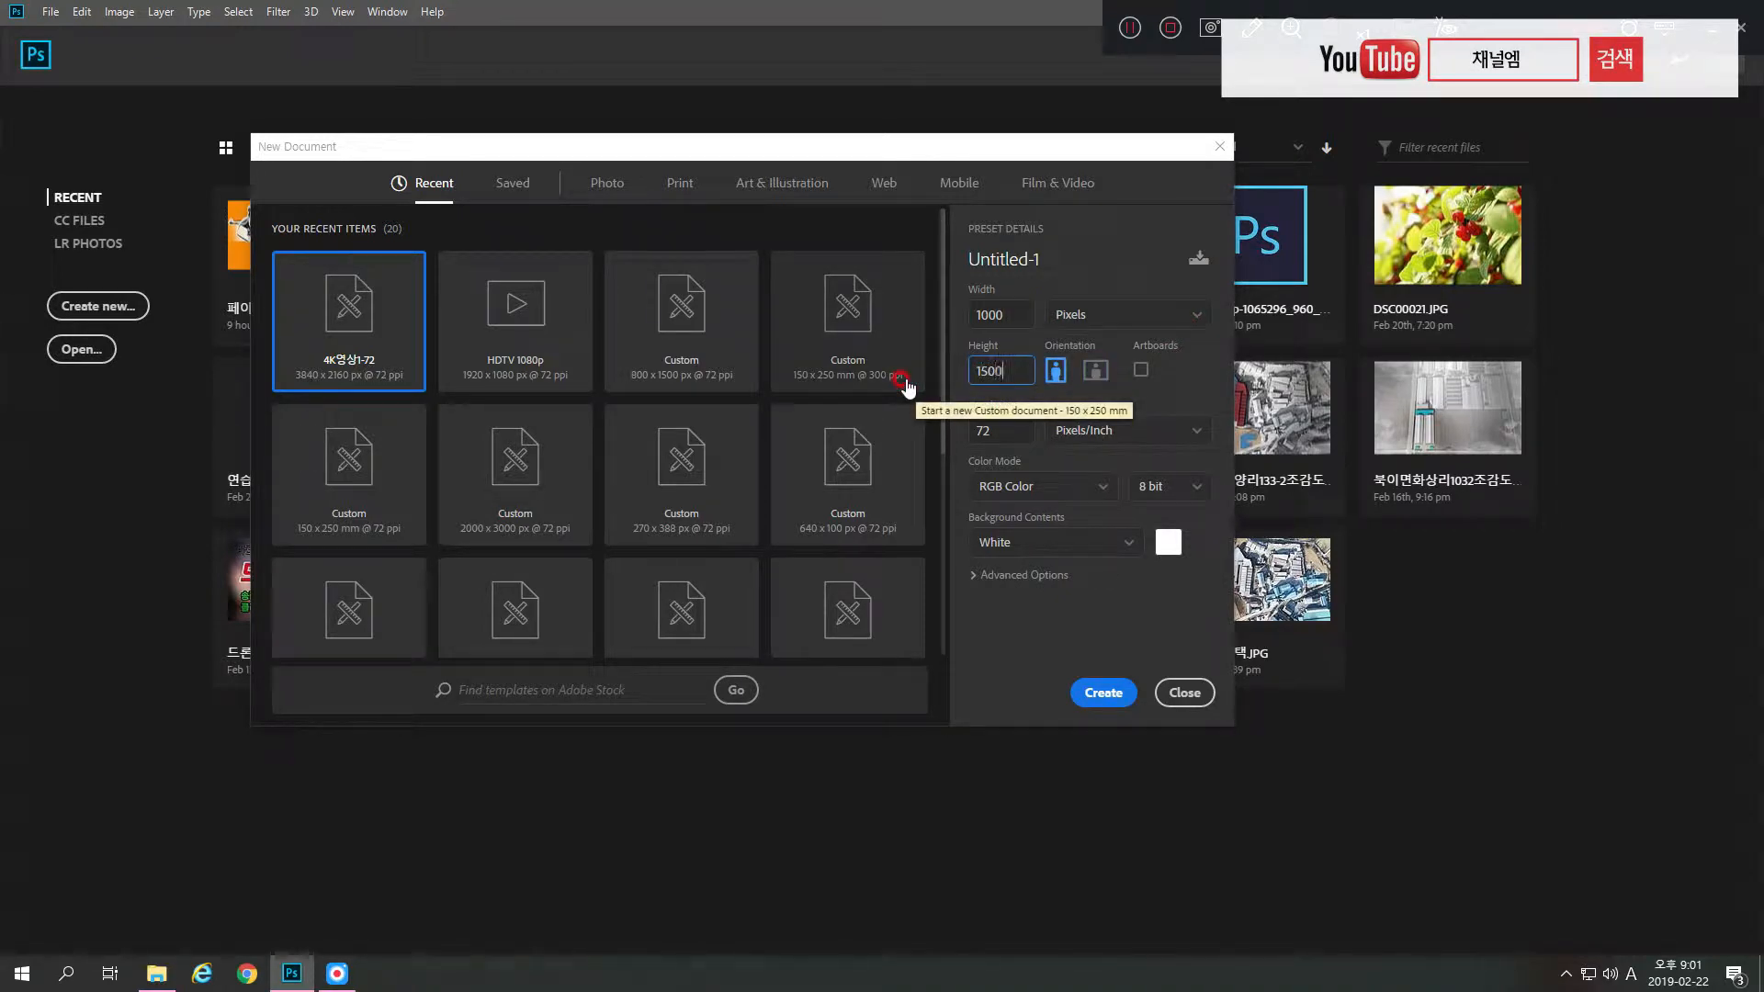
{"action": "left_click", "coordinate": [1106, 694]}
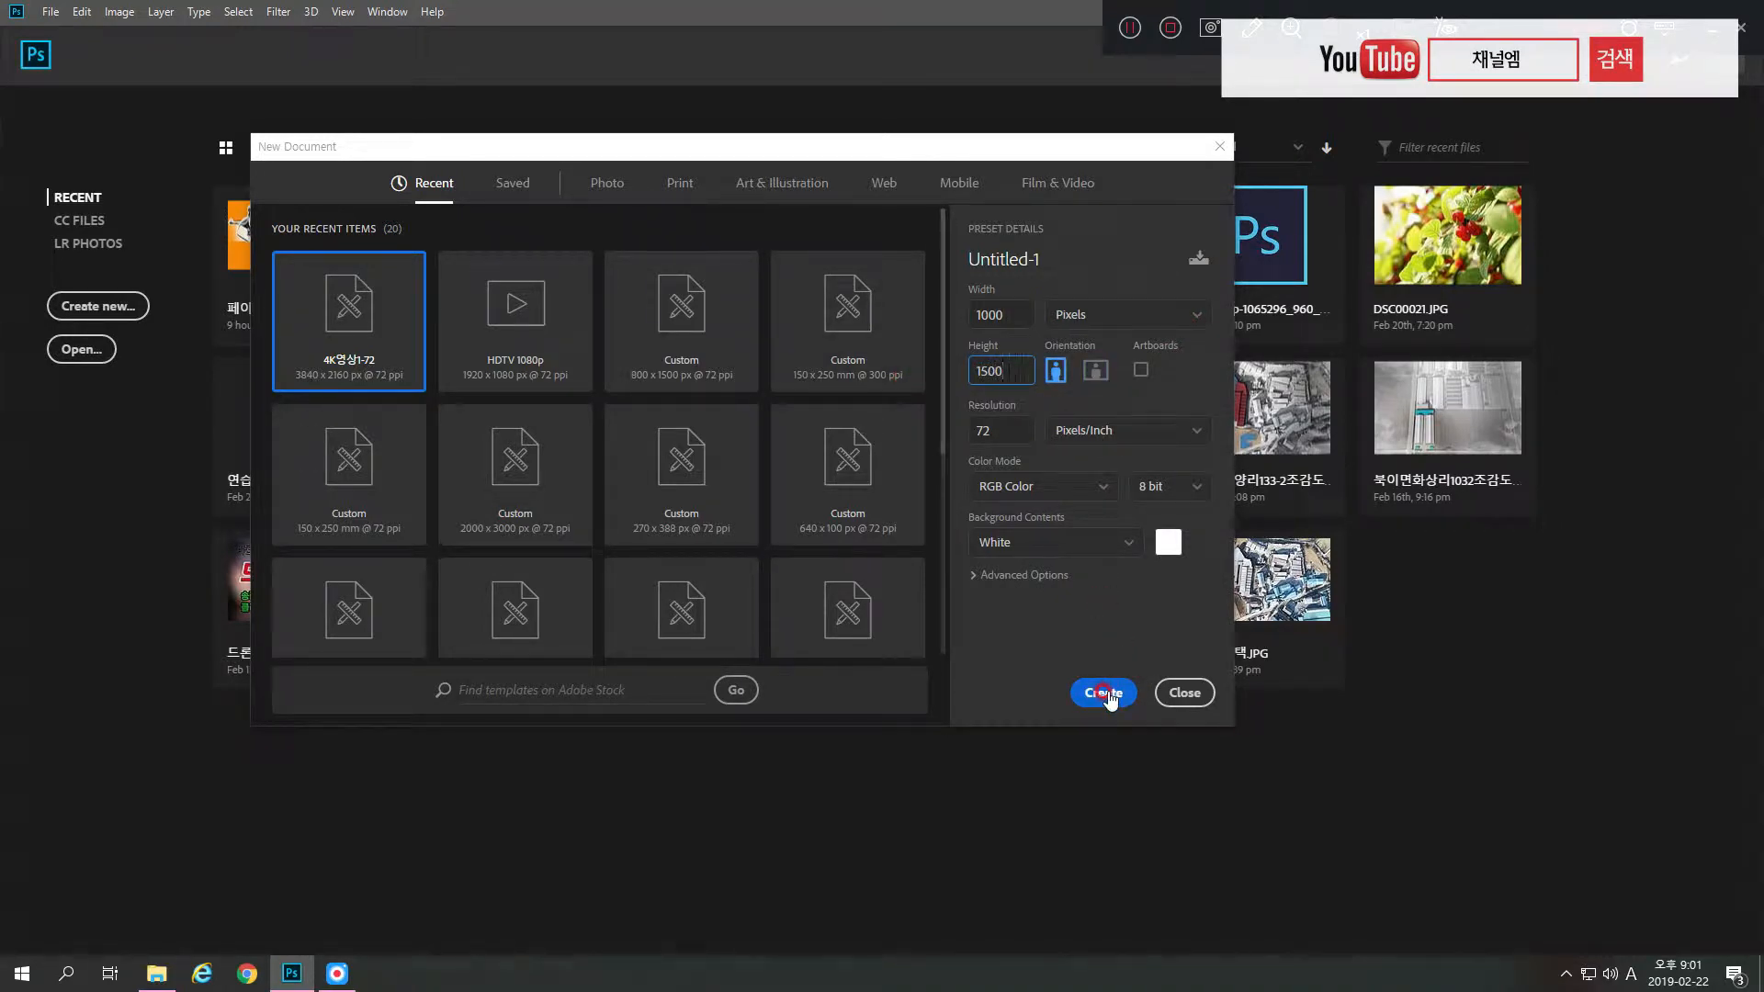
{"action": "left_click", "coordinate": [1107, 697]}
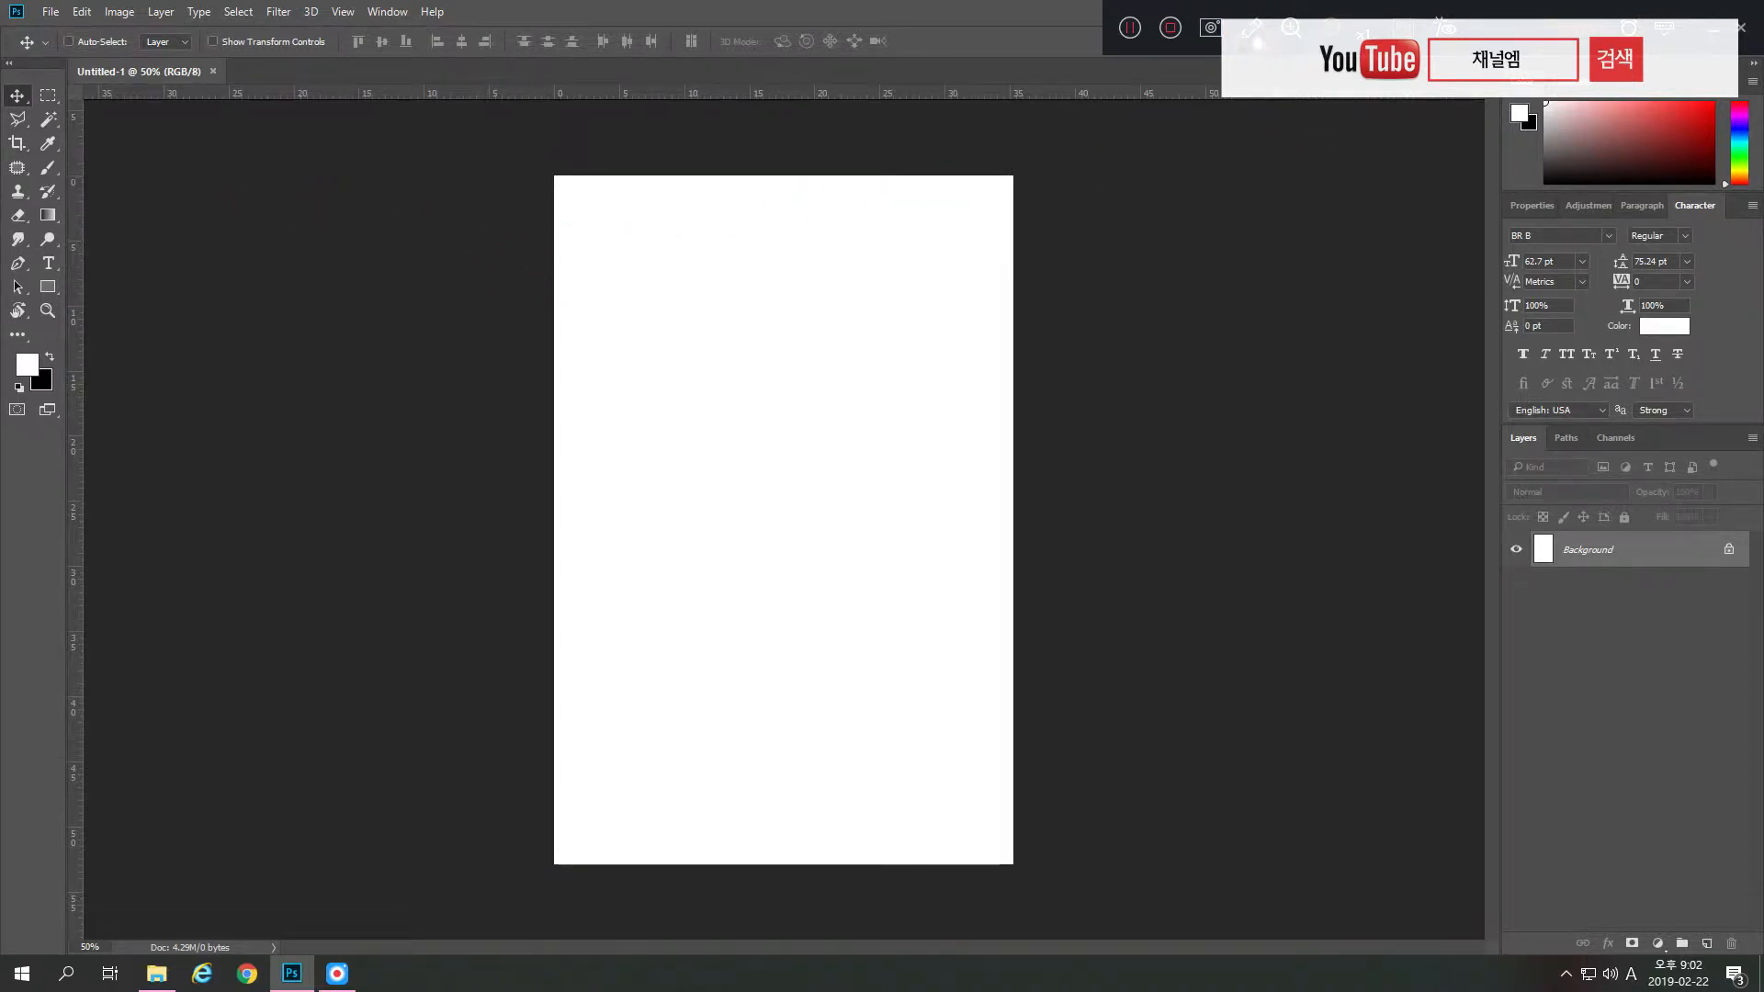
{"action": "left_click", "coordinate": [1254, 35]}
{"action": "left_click_drag", "start_coordinate": [3, 77], "coordinate": [67, 157]}
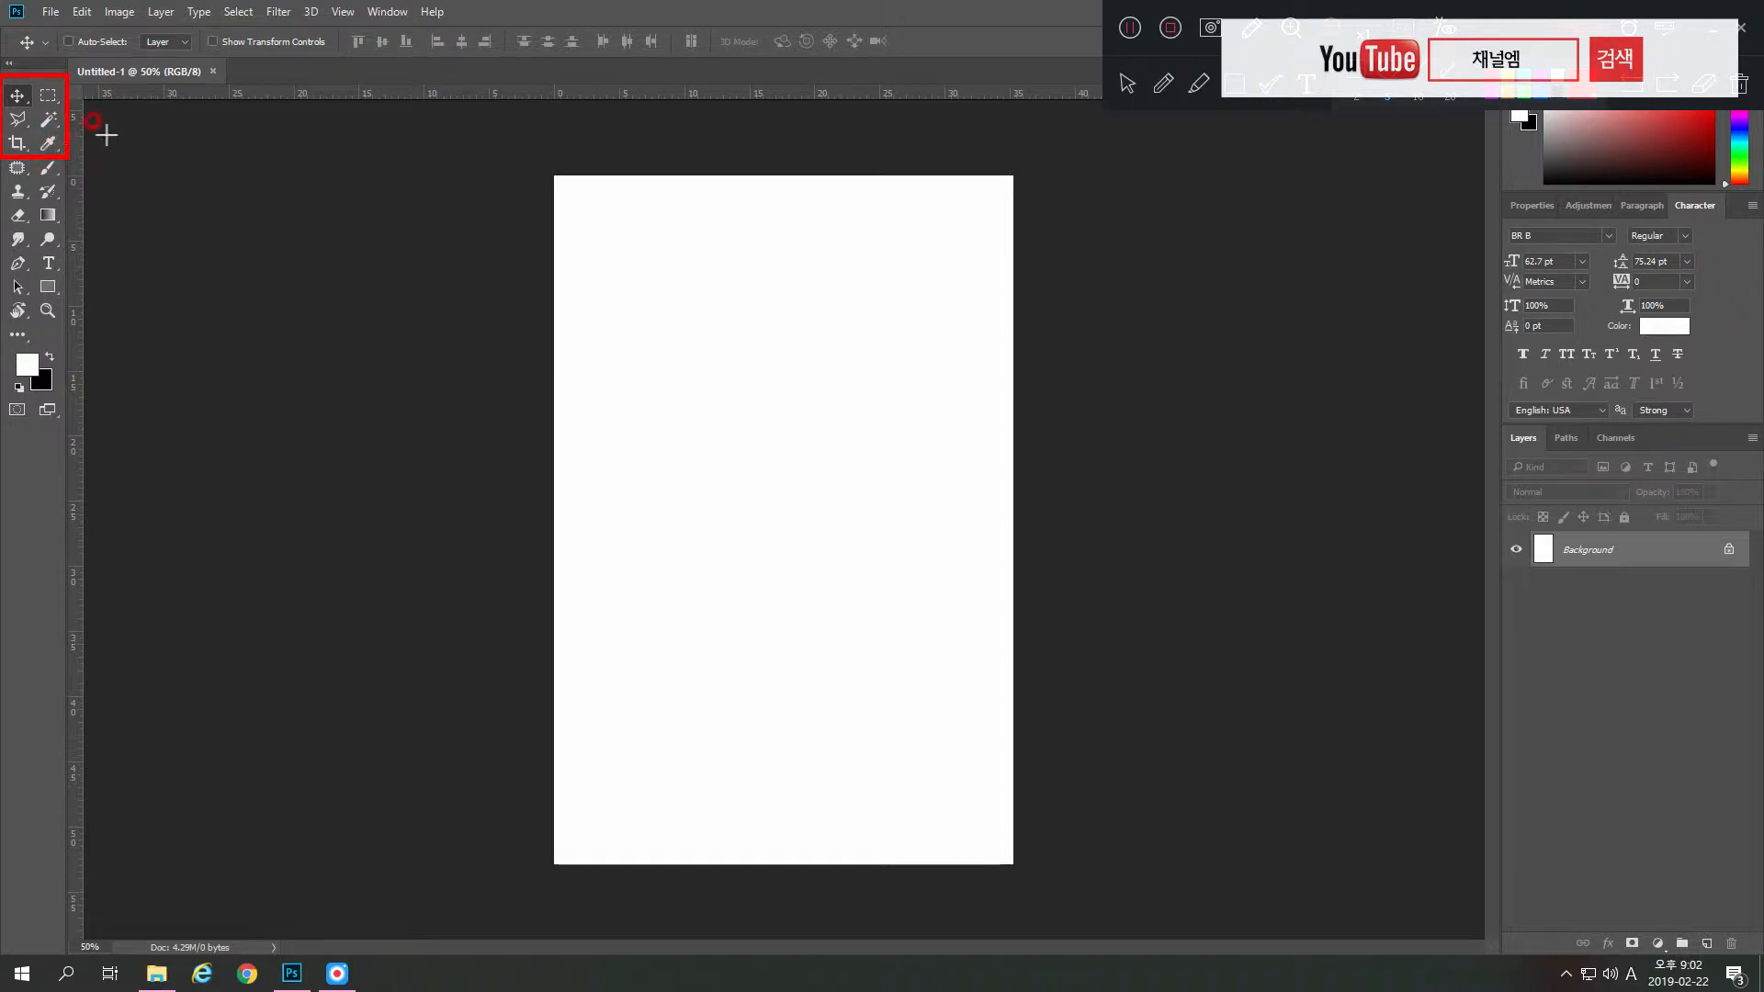
{"action": "left_click", "coordinate": [1129, 83]}
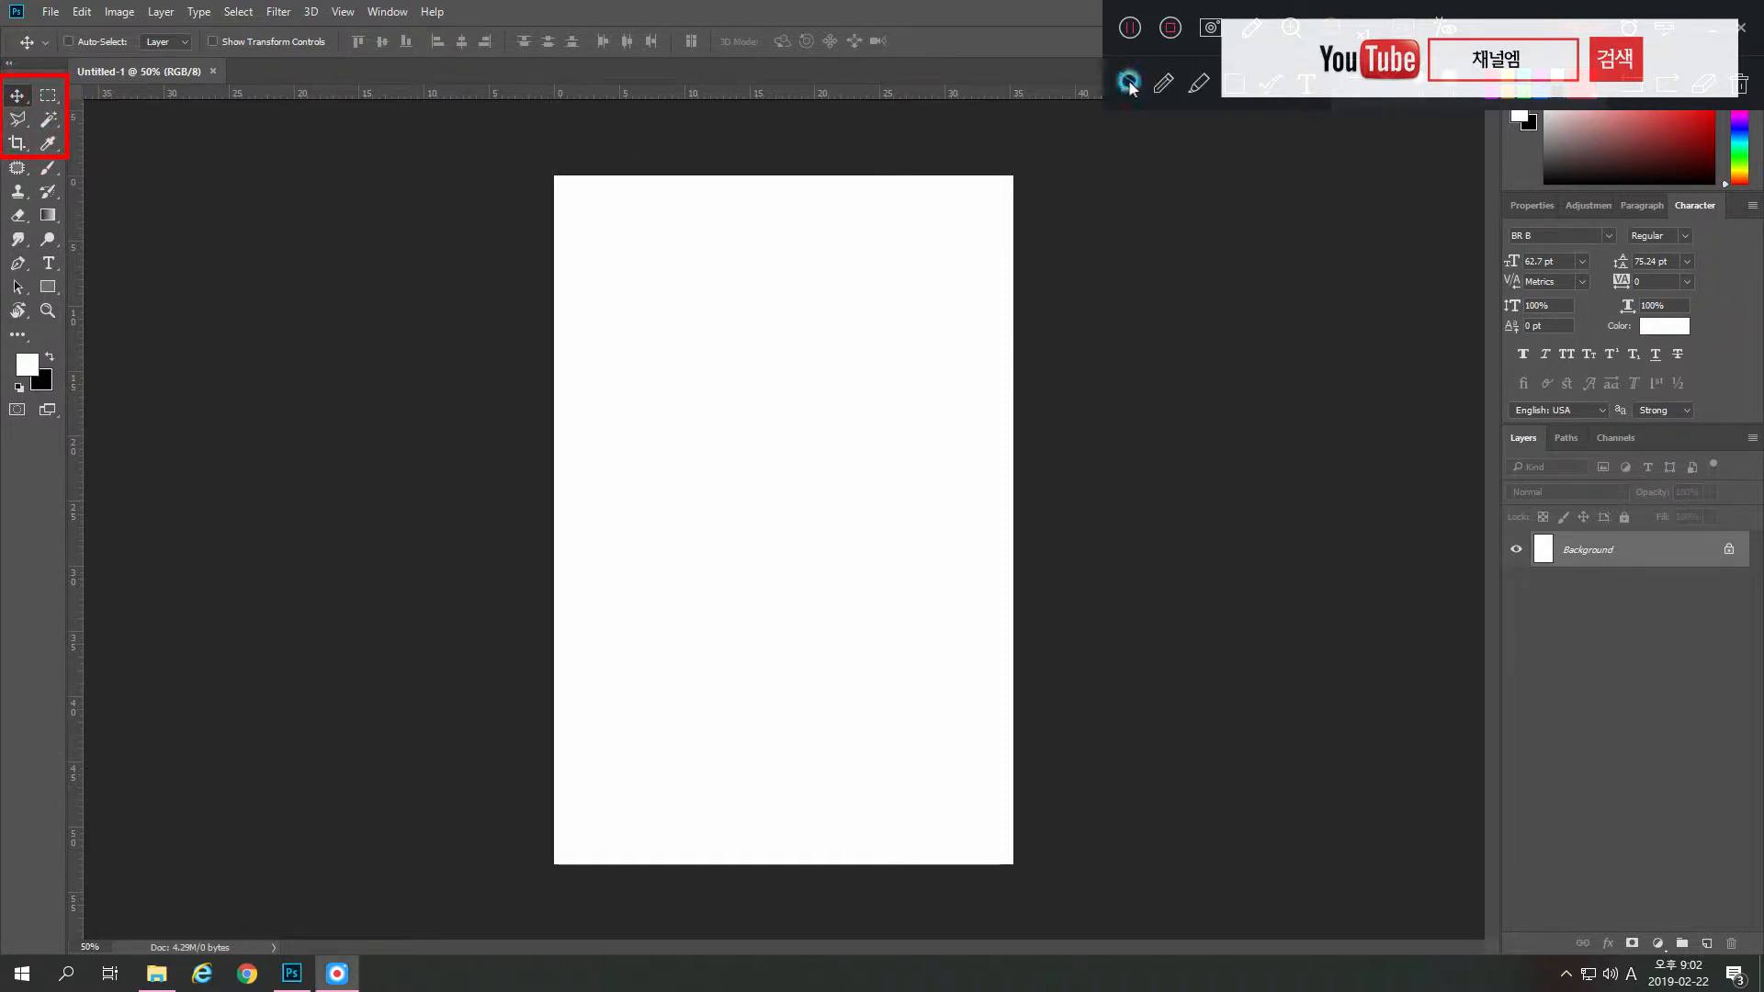
{"action": "left_click", "coordinate": [26, 107]}
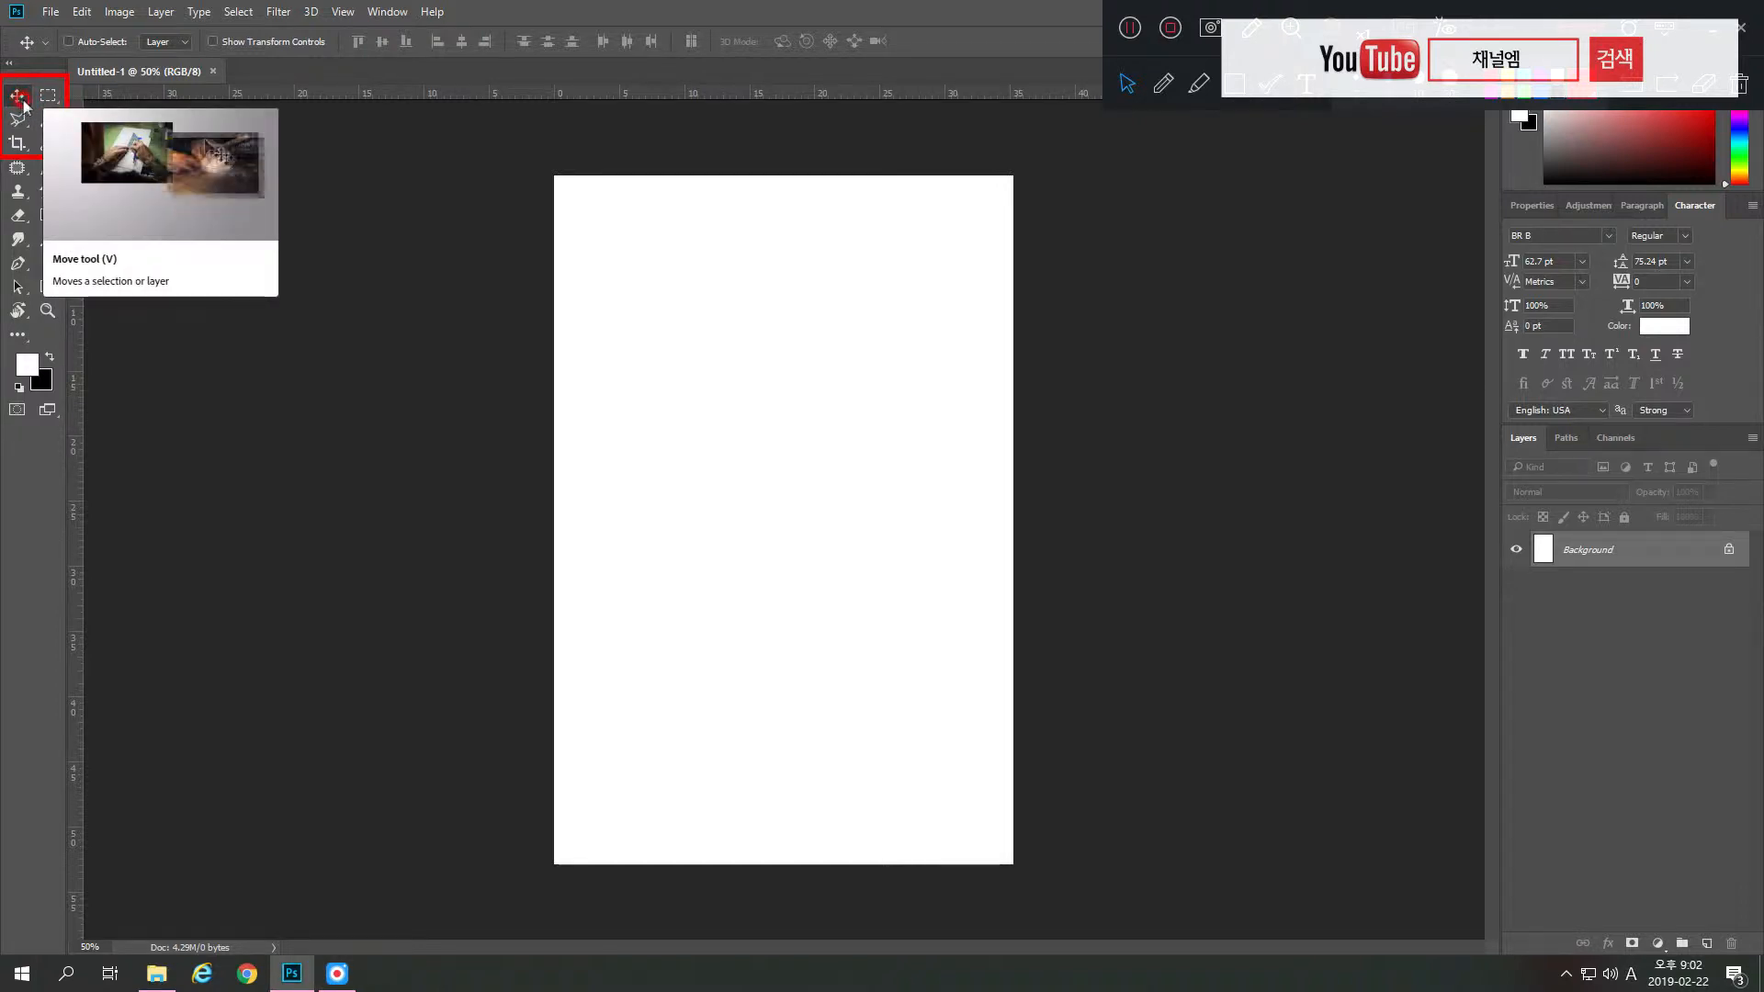
{"action": "right_click", "coordinate": [23, 105]}
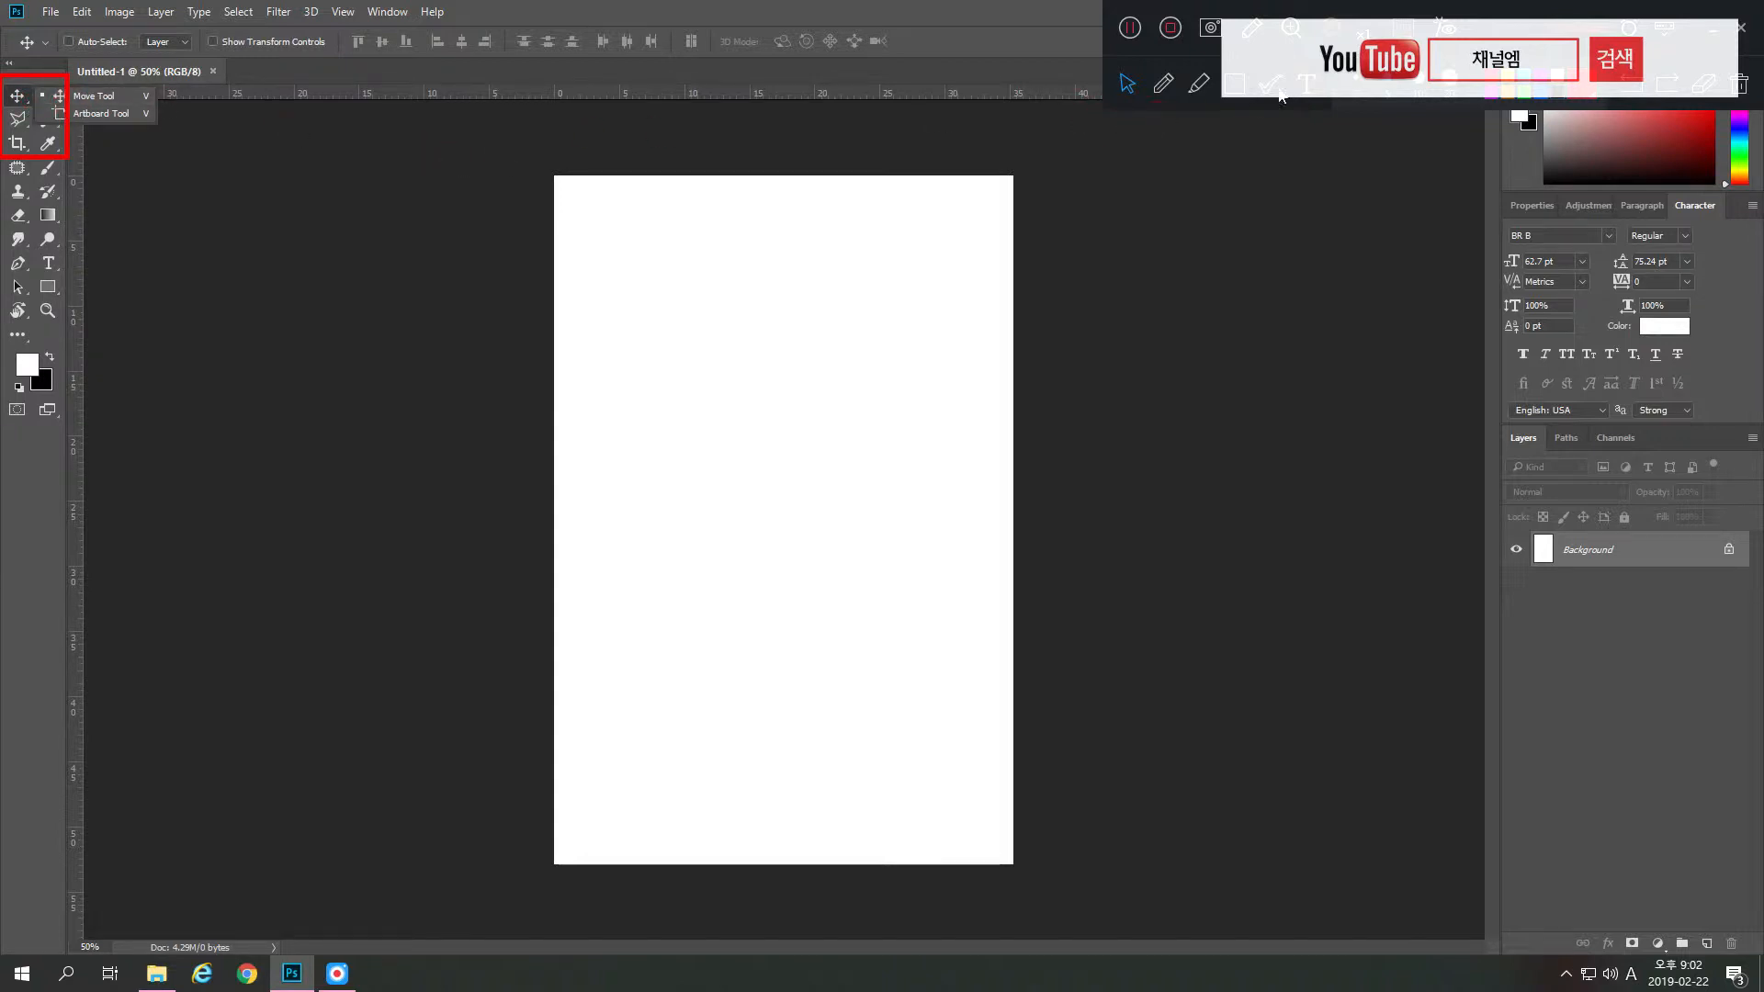
{"action": "left_click", "coordinate": [1707, 86]}
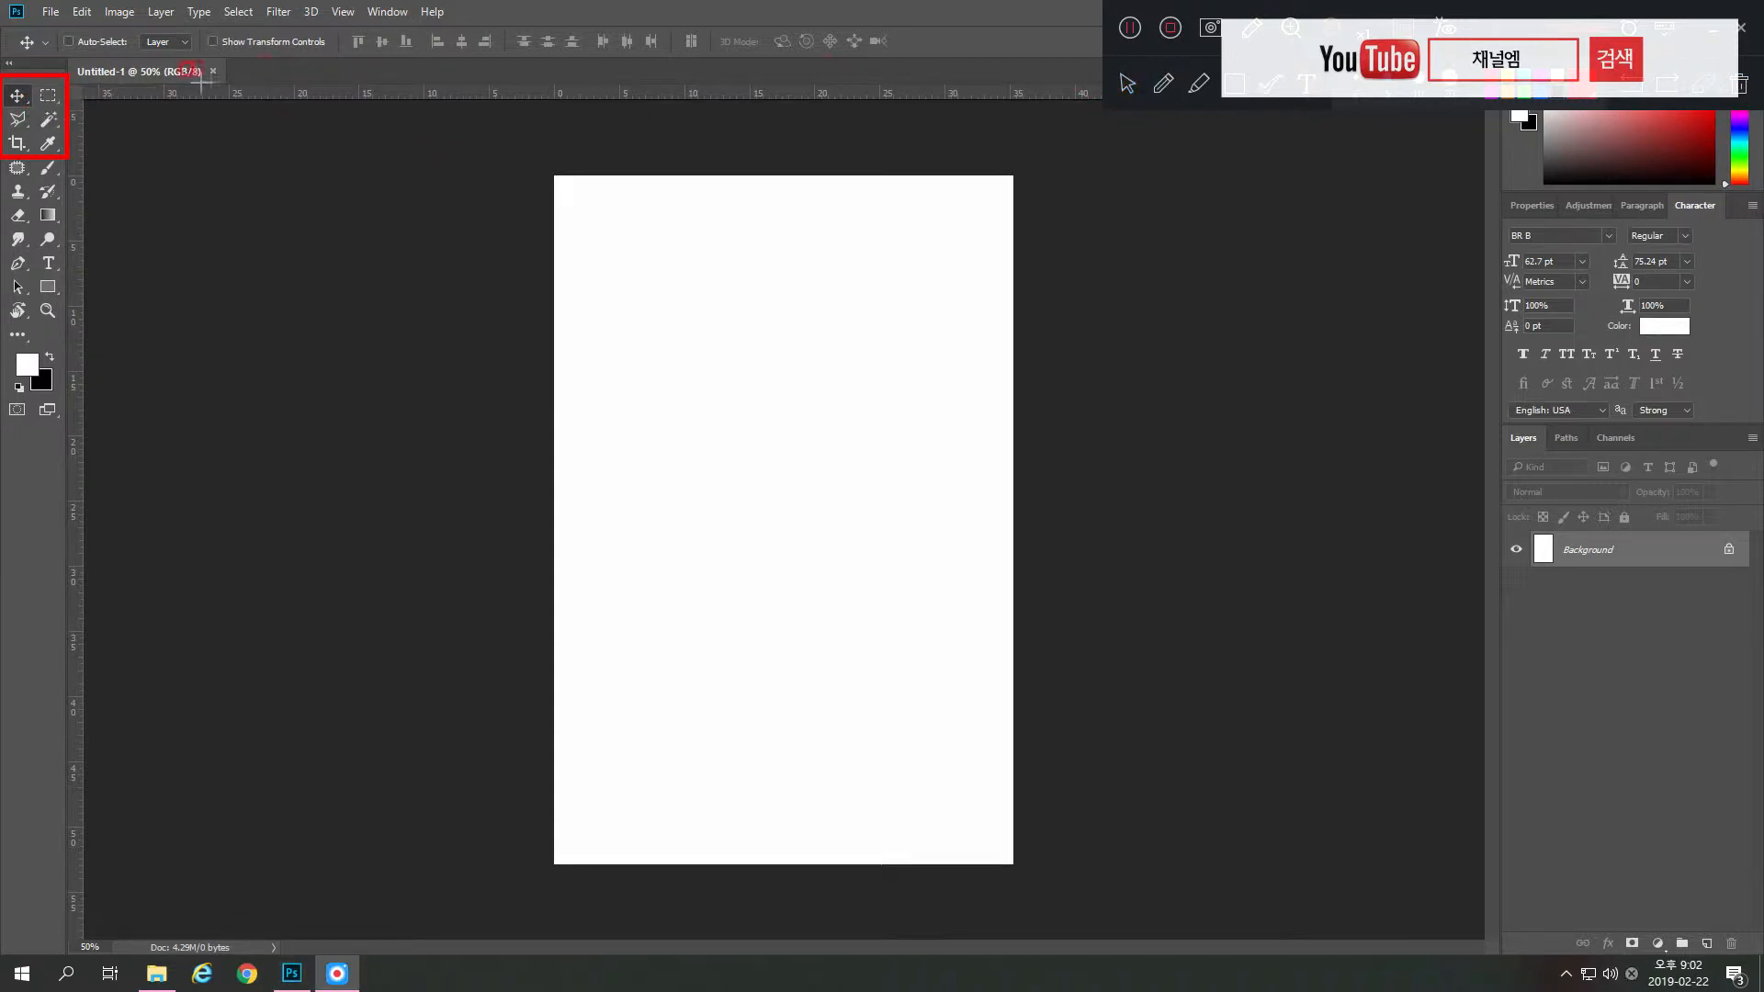
{"action": "right_click", "coordinate": [48, 99]}
{"action": "left_click", "coordinate": [50, 95]}
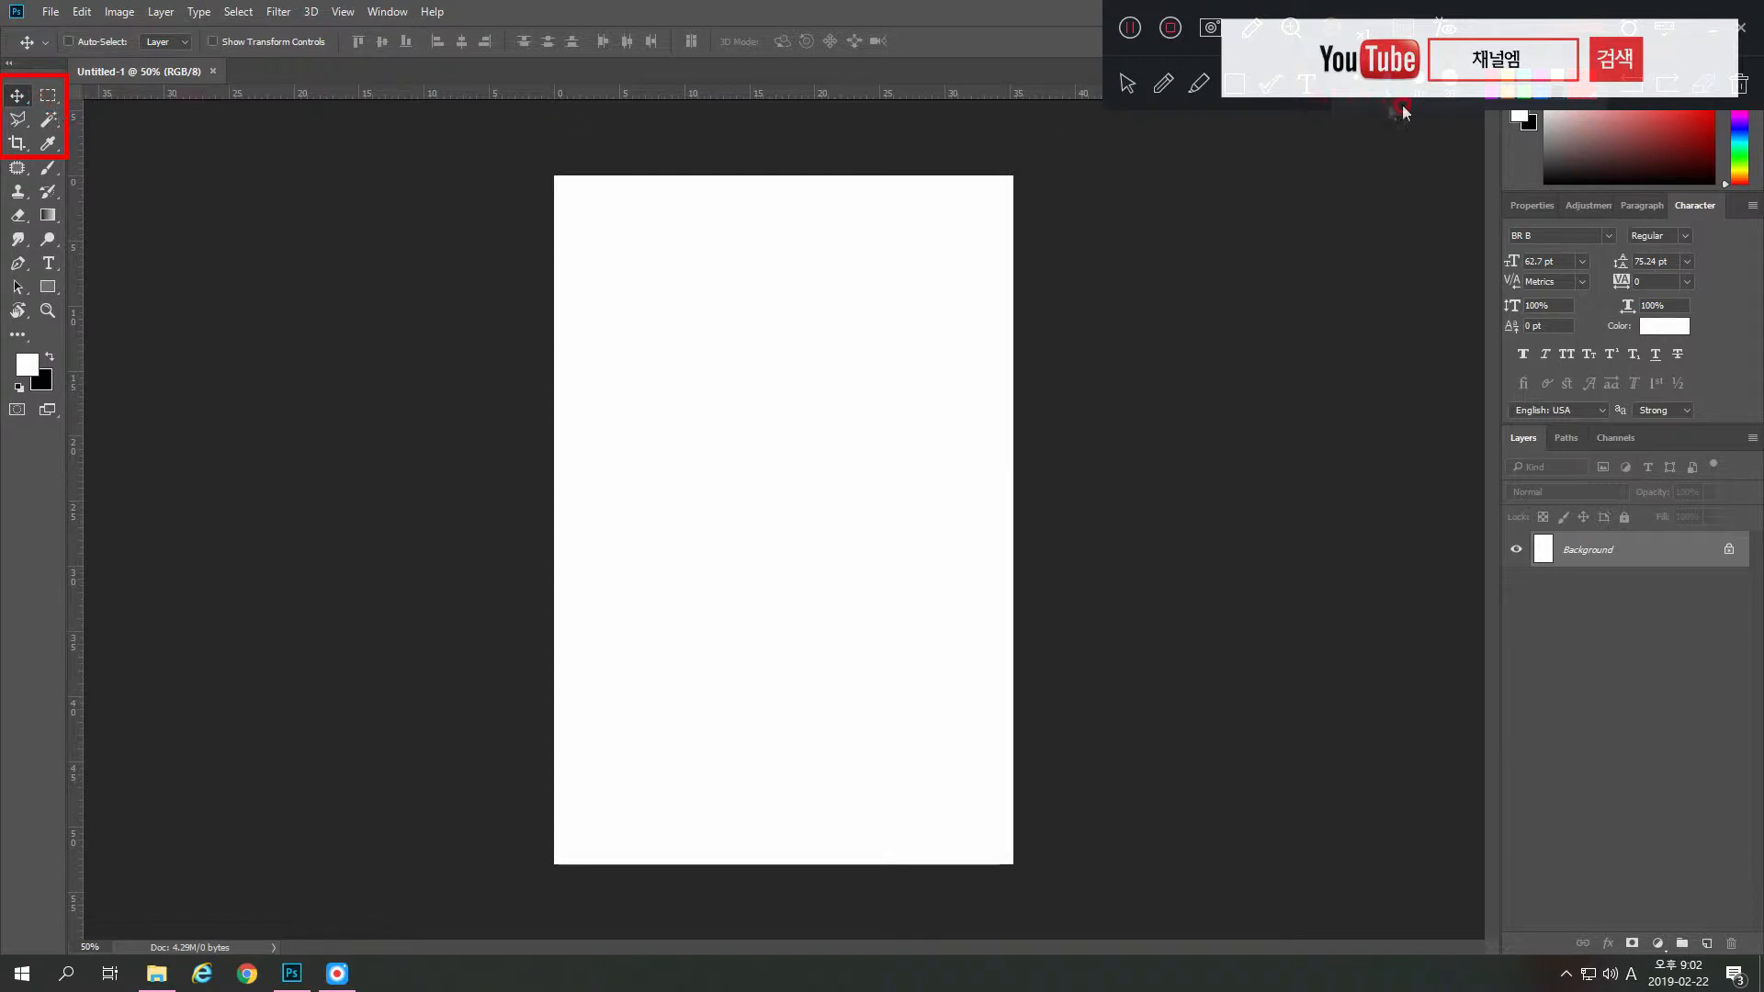
{"action": "left_click", "coordinate": [603, 94]}
{"action": "right_click", "coordinate": [38, 81]}
{"action": "right_click", "coordinate": [39, 58]}
{"action": "left_click_drag", "start_coordinate": [4, 90], "coordinate": [14, 104]}
{"action": "left_click", "coordinate": [1127, 83]}
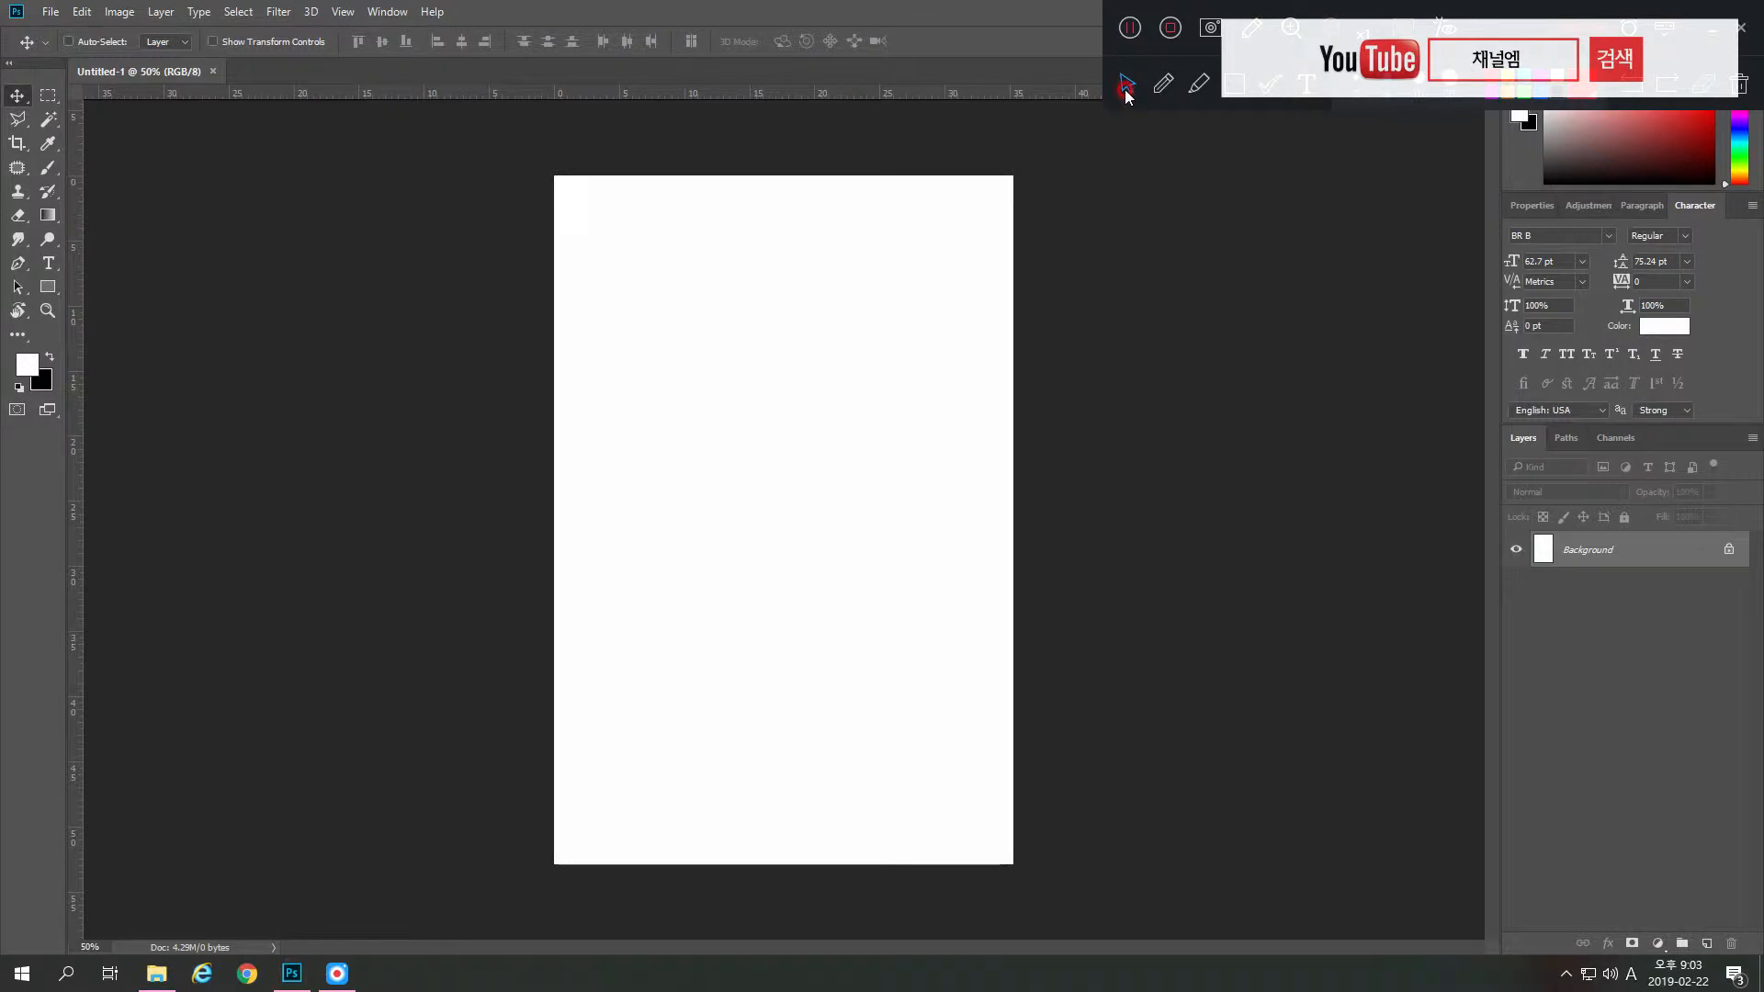
- Examine which tools are grouped with the Move, Rectangular Marquee, Polygonal Lasso and Magic Wand tools
{"action": "left_click", "coordinate": [28, 109]}
{"action": "left_click", "coordinate": [29, 109]}
{"action": "right_click", "coordinate": [28, 109]}
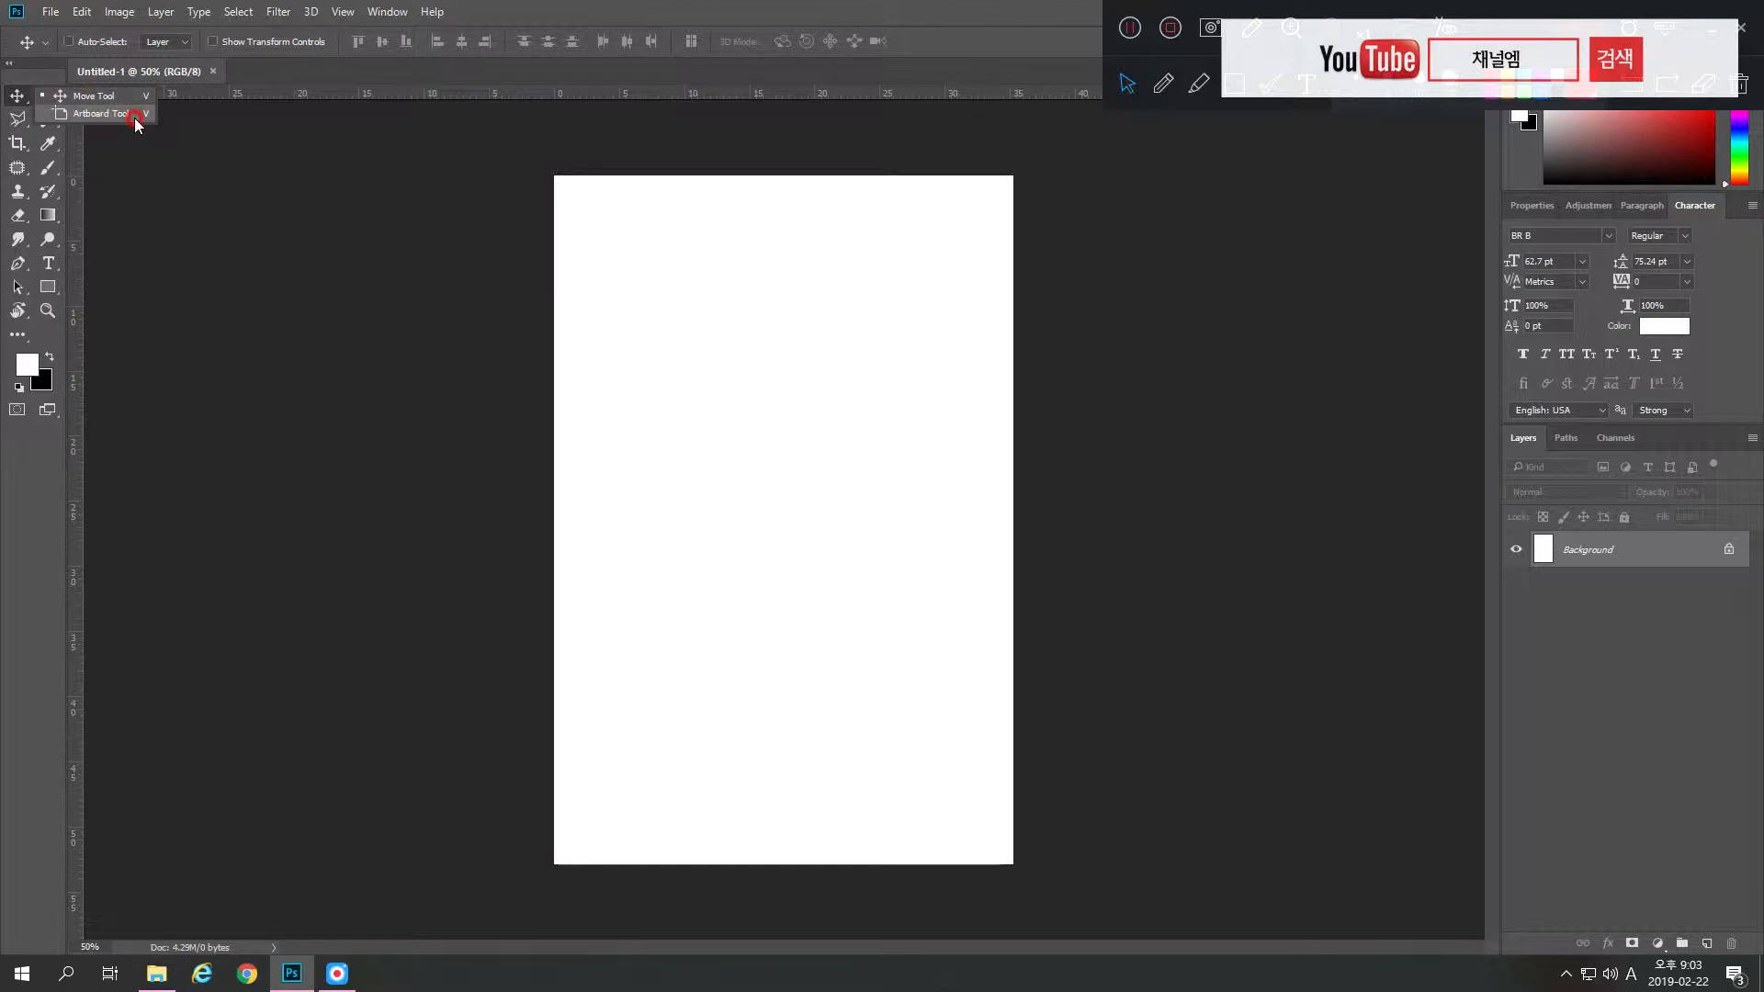
{"action": "left_click", "coordinate": [17, 97]}
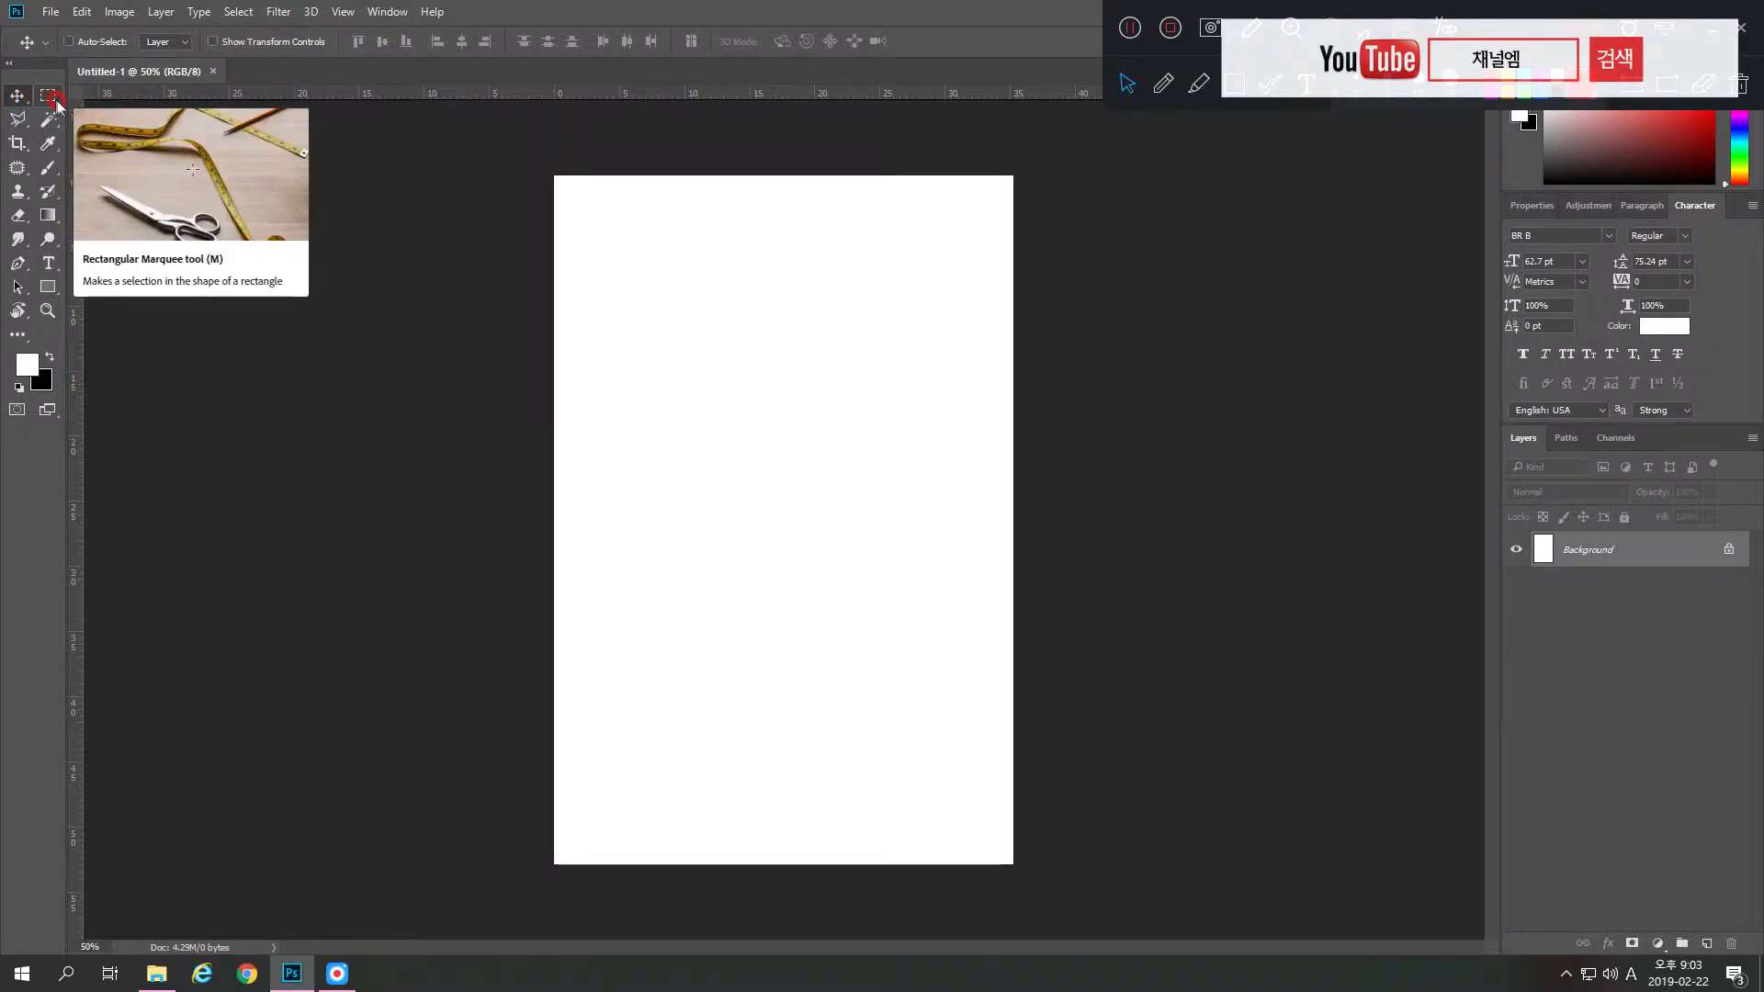
{"action": "mouse_move", "coordinate": [57, 104]}
{"action": "left_mouse_down"}
{"action": "mouse_move", "coordinate": [104, 115]}
{"action": "mouse_move", "coordinate": [87, 138]}
{"action": "mouse_move", "coordinate": [195, 138]}
{"action": "mouse_move", "coordinate": [87, 147]}
{"action": "mouse_move", "coordinate": [195, 156]}
{"action": "mouse_move", "coordinate": [112, 137]}
{"action": "mouse_move", "coordinate": [104, 114]}
{"action": "mouse_move", "coordinate": [99, 137]}
{"action": "mouse_move", "coordinate": [246, 83]}
{"action": "mouse_move", "coordinate": [9, 126]}
{"action": "left_mouse_up"}
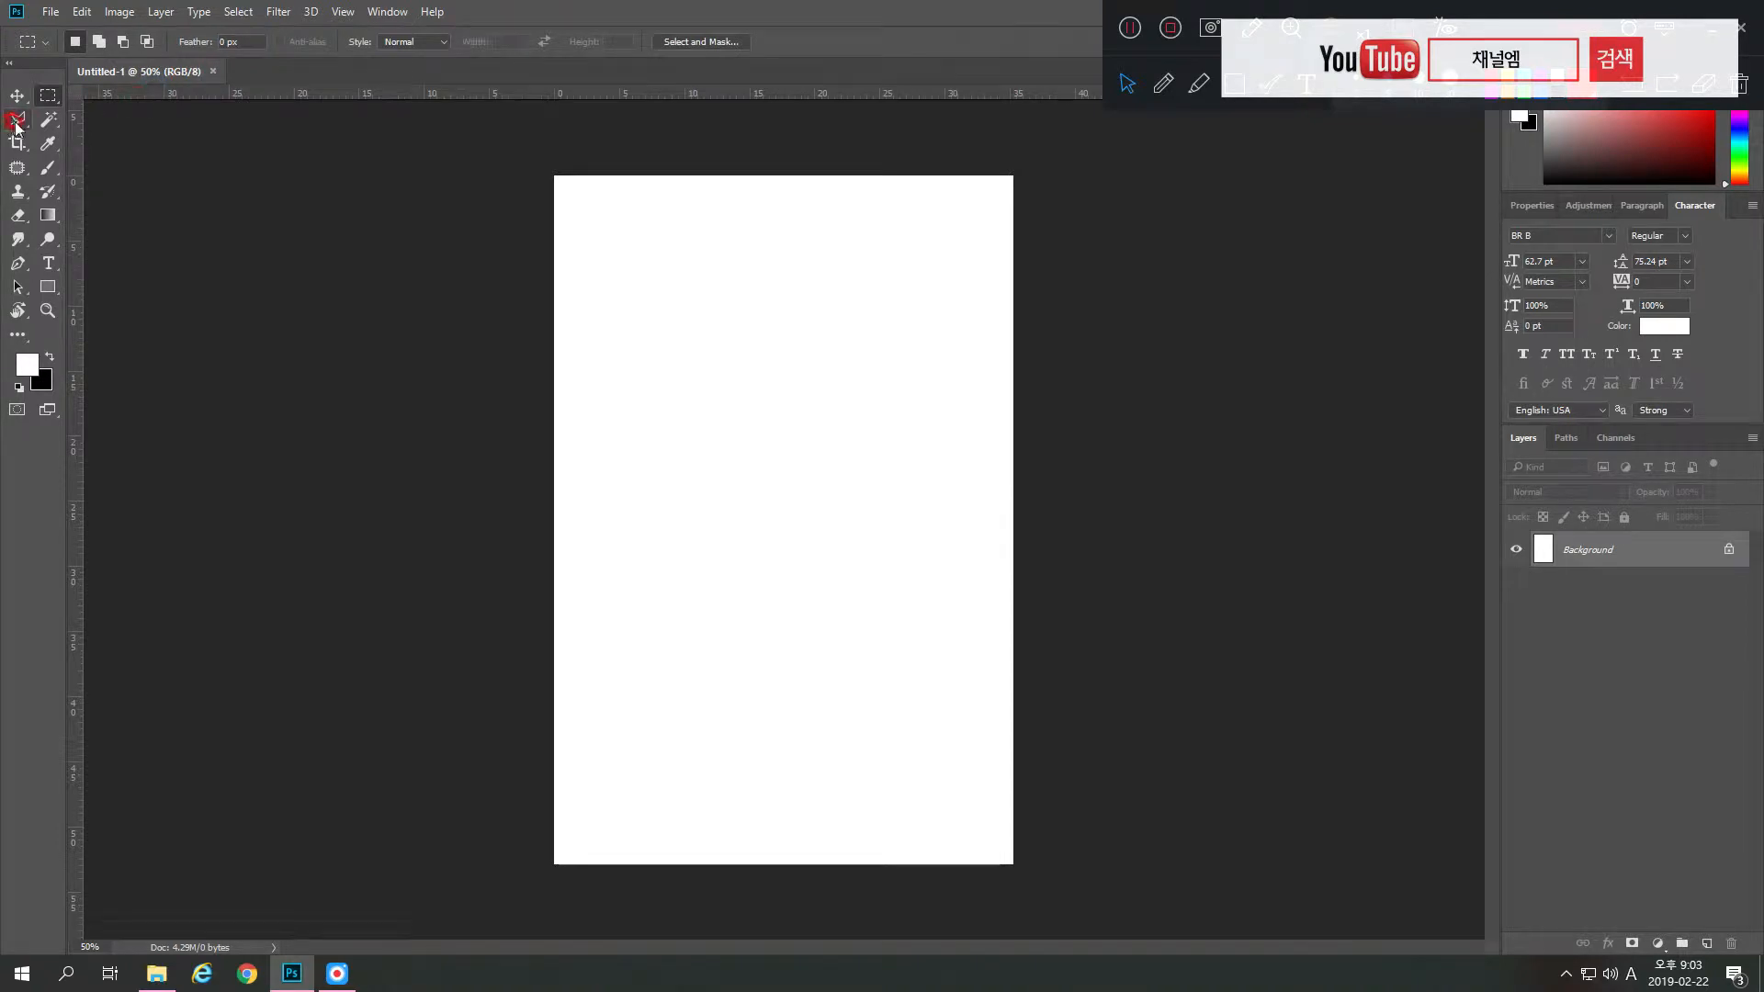
{"action": "left_click", "coordinate": [23, 125]}
{"action": "right_click", "coordinate": [23, 125]}
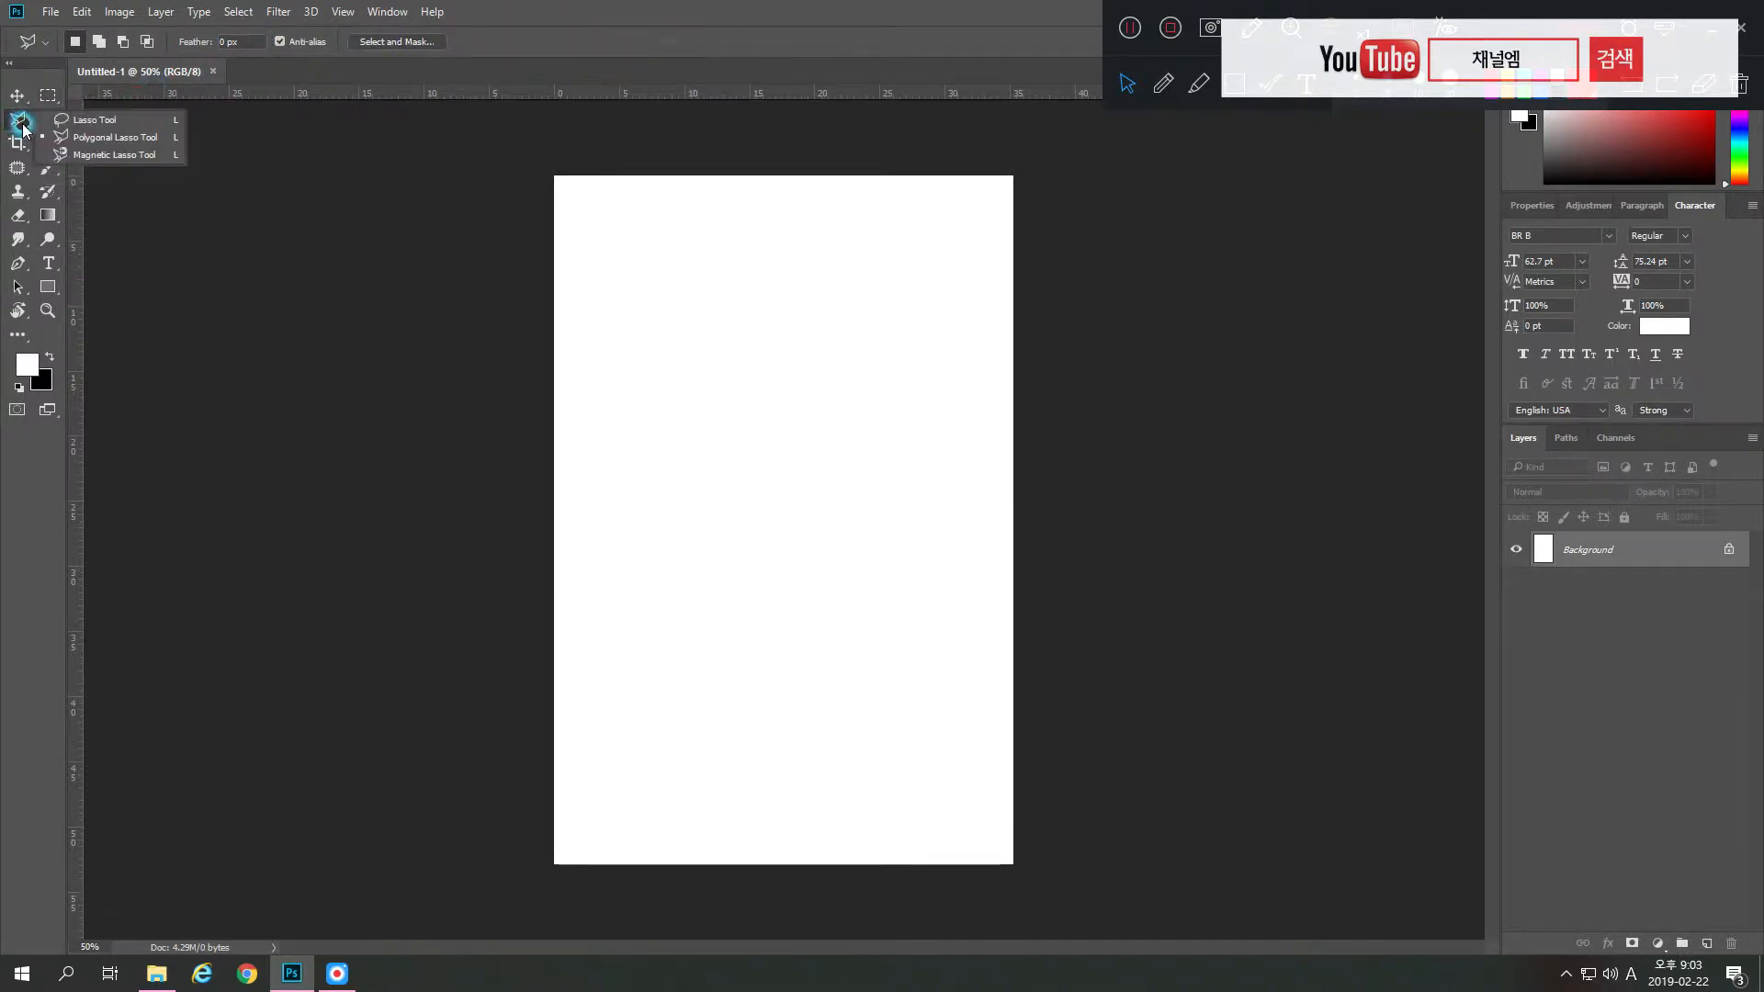
{"action": "mouse_move", "coordinate": [18, 120]}
{"action": "left_mouse_down"}
{"action": "mouse_move", "coordinate": [91, 121]}
{"action": "mouse_move", "coordinate": [84, 141]}
{"action": "mouse_move", "coordinate": [93, 122]}
{"action": "mouse_move", "coordinate": [105, 147]}
{"action": "left_mouse_up"}
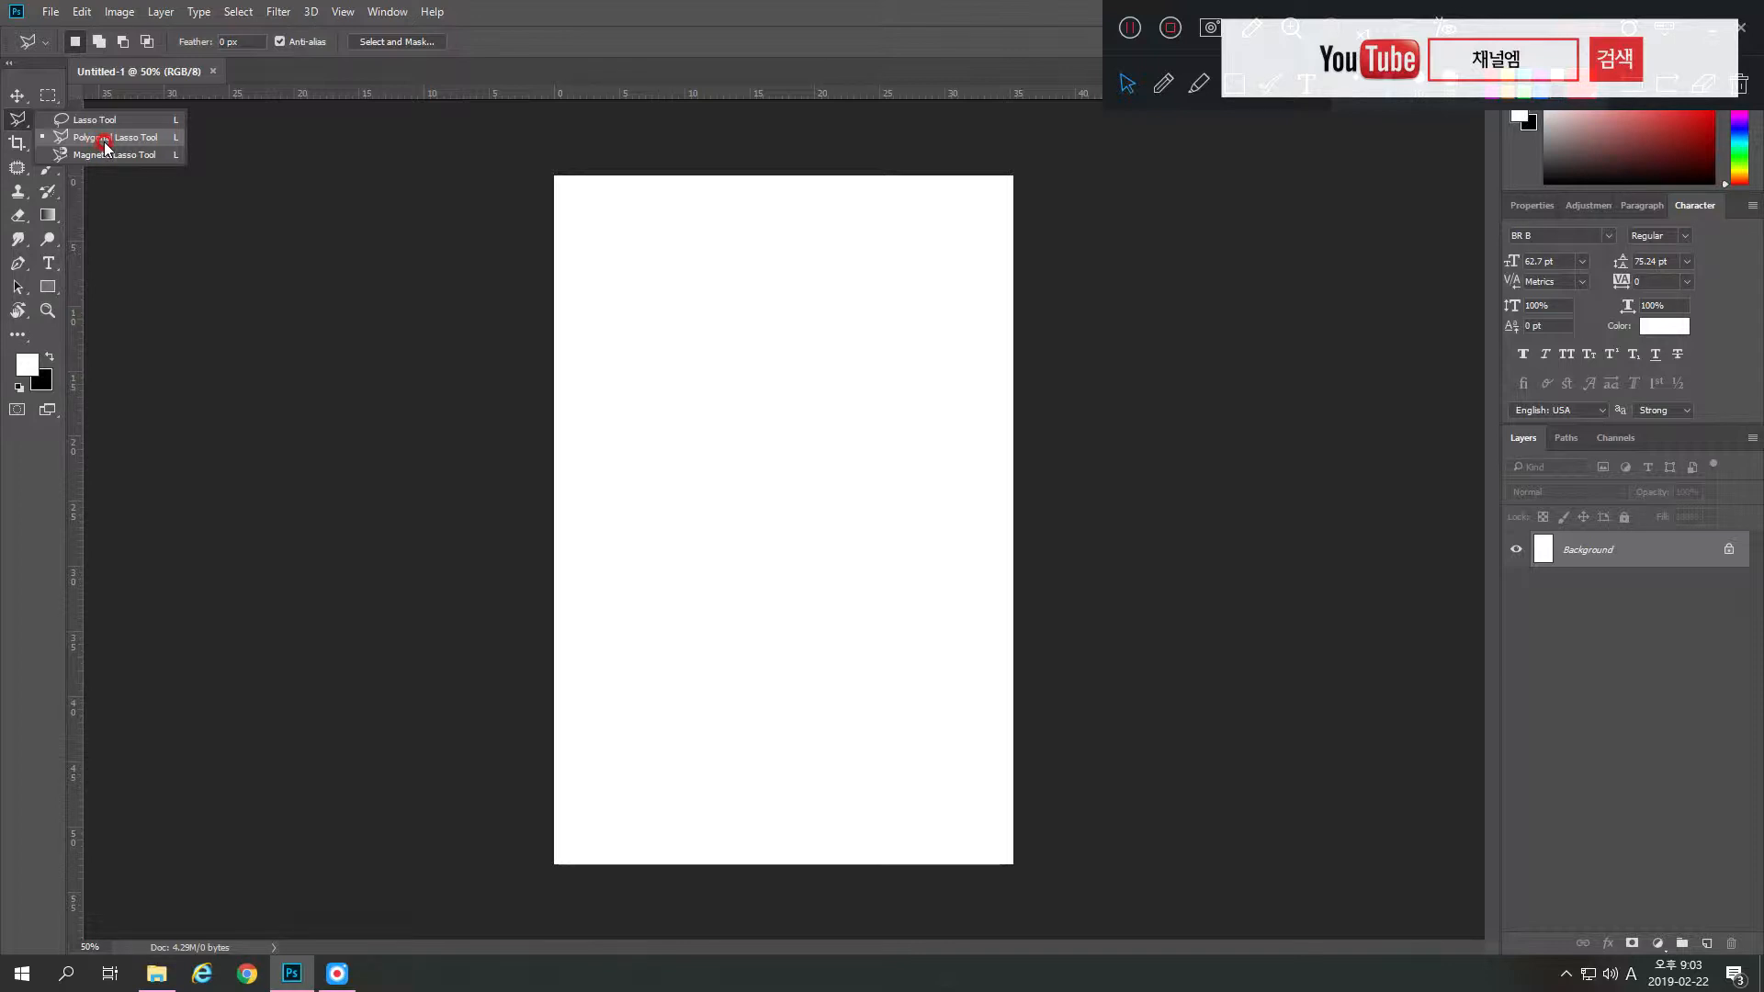
{"action": "left_click_drag", "start_coordinate": [106, 147], "coordinate": [139, 143]}
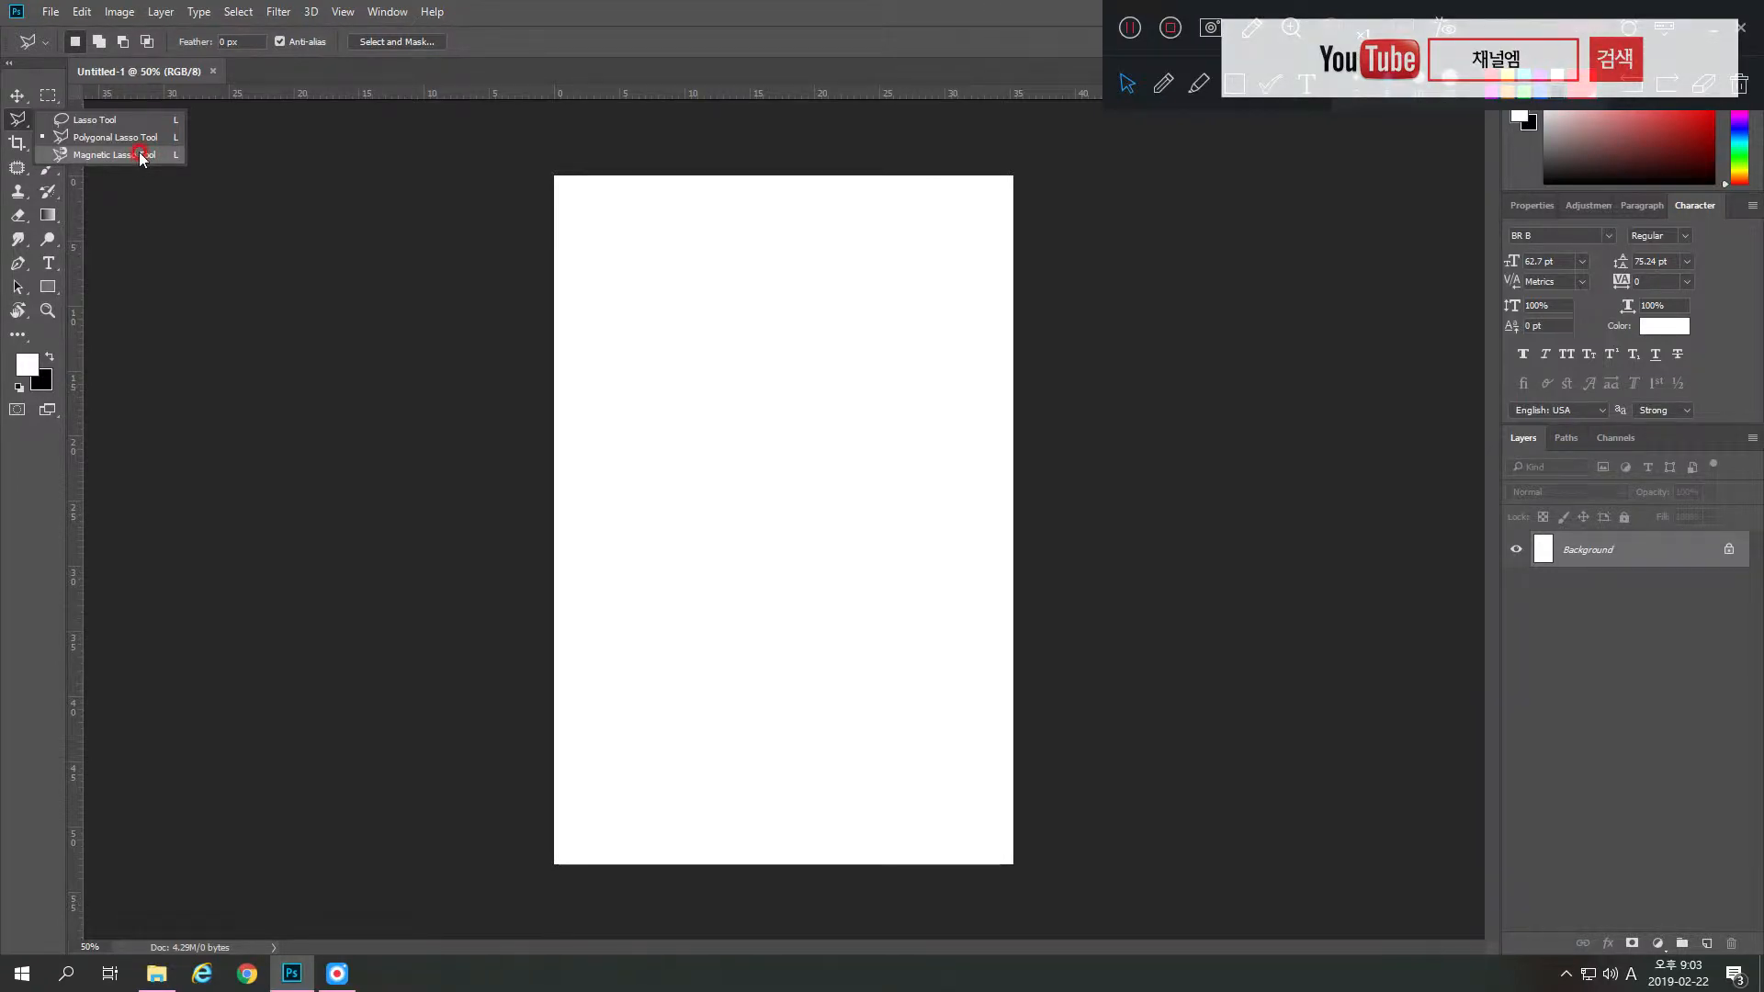
{"action": "left_click", "coordinate": [302, 76]}
{"action": "left_click", "coordinate": [54, 124]}
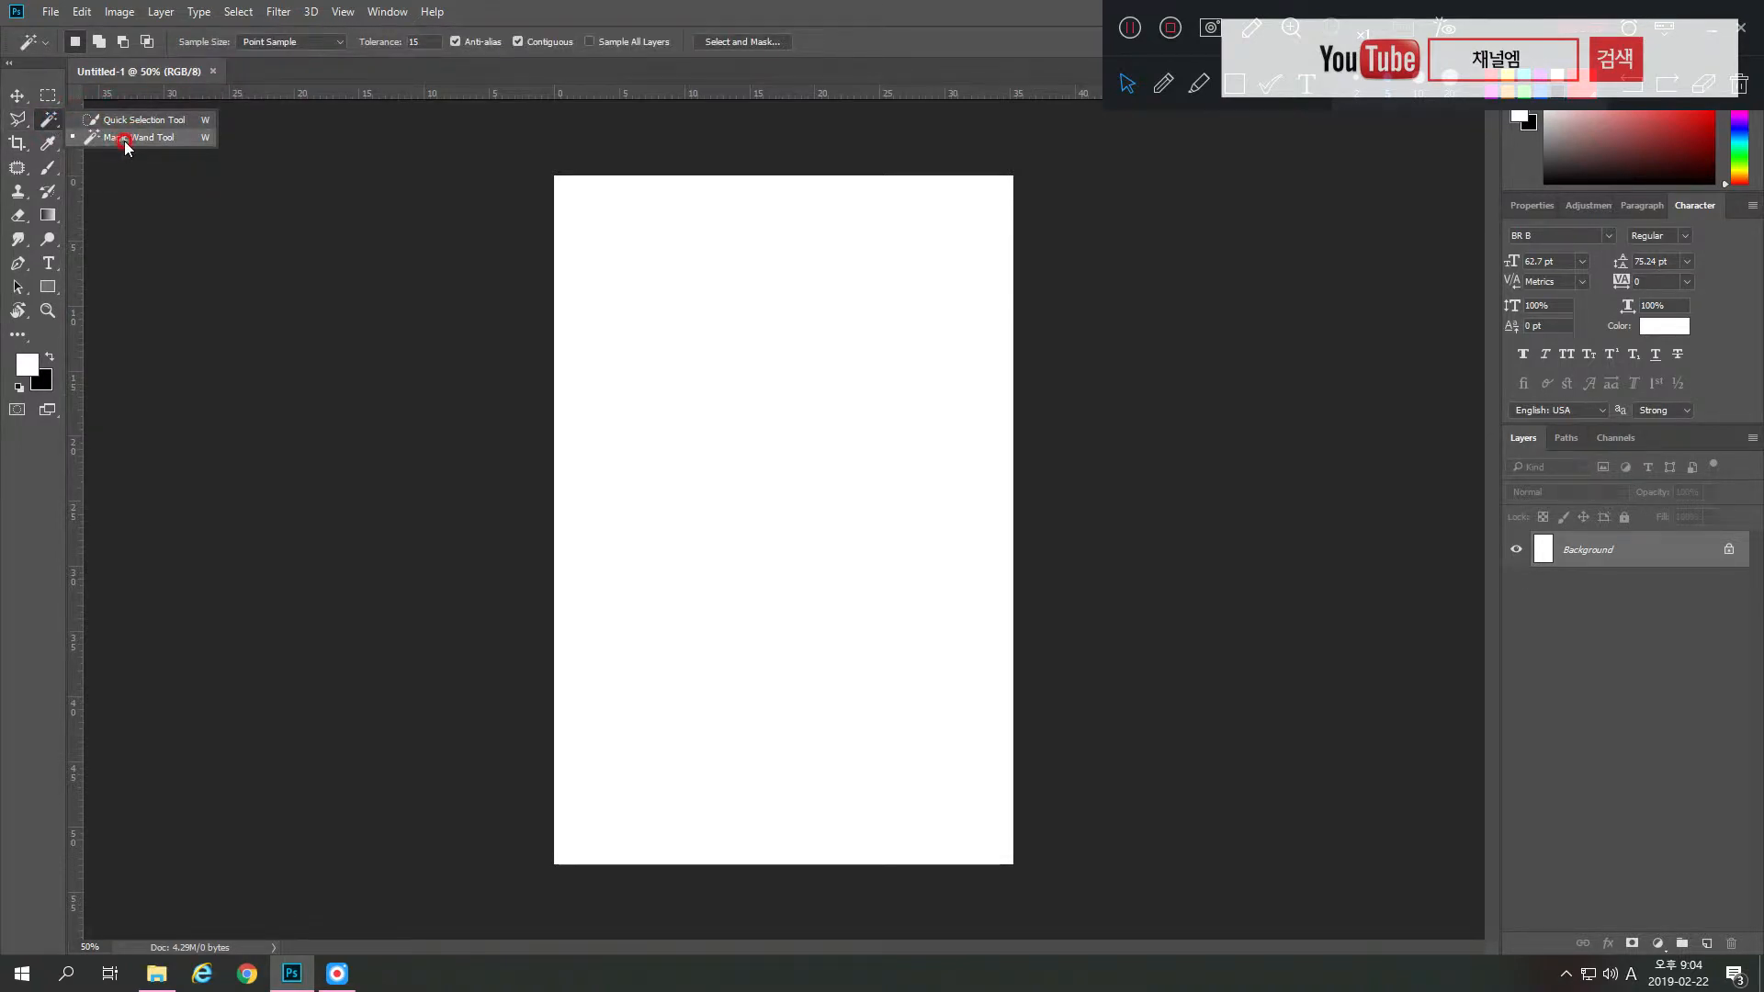
{"action": "left_click", "coordinate": [126, 147]}
{"action": "left_click", "coordinate": [264, 89]}
{"action": "left_click", "coordinate": [270, 74]}
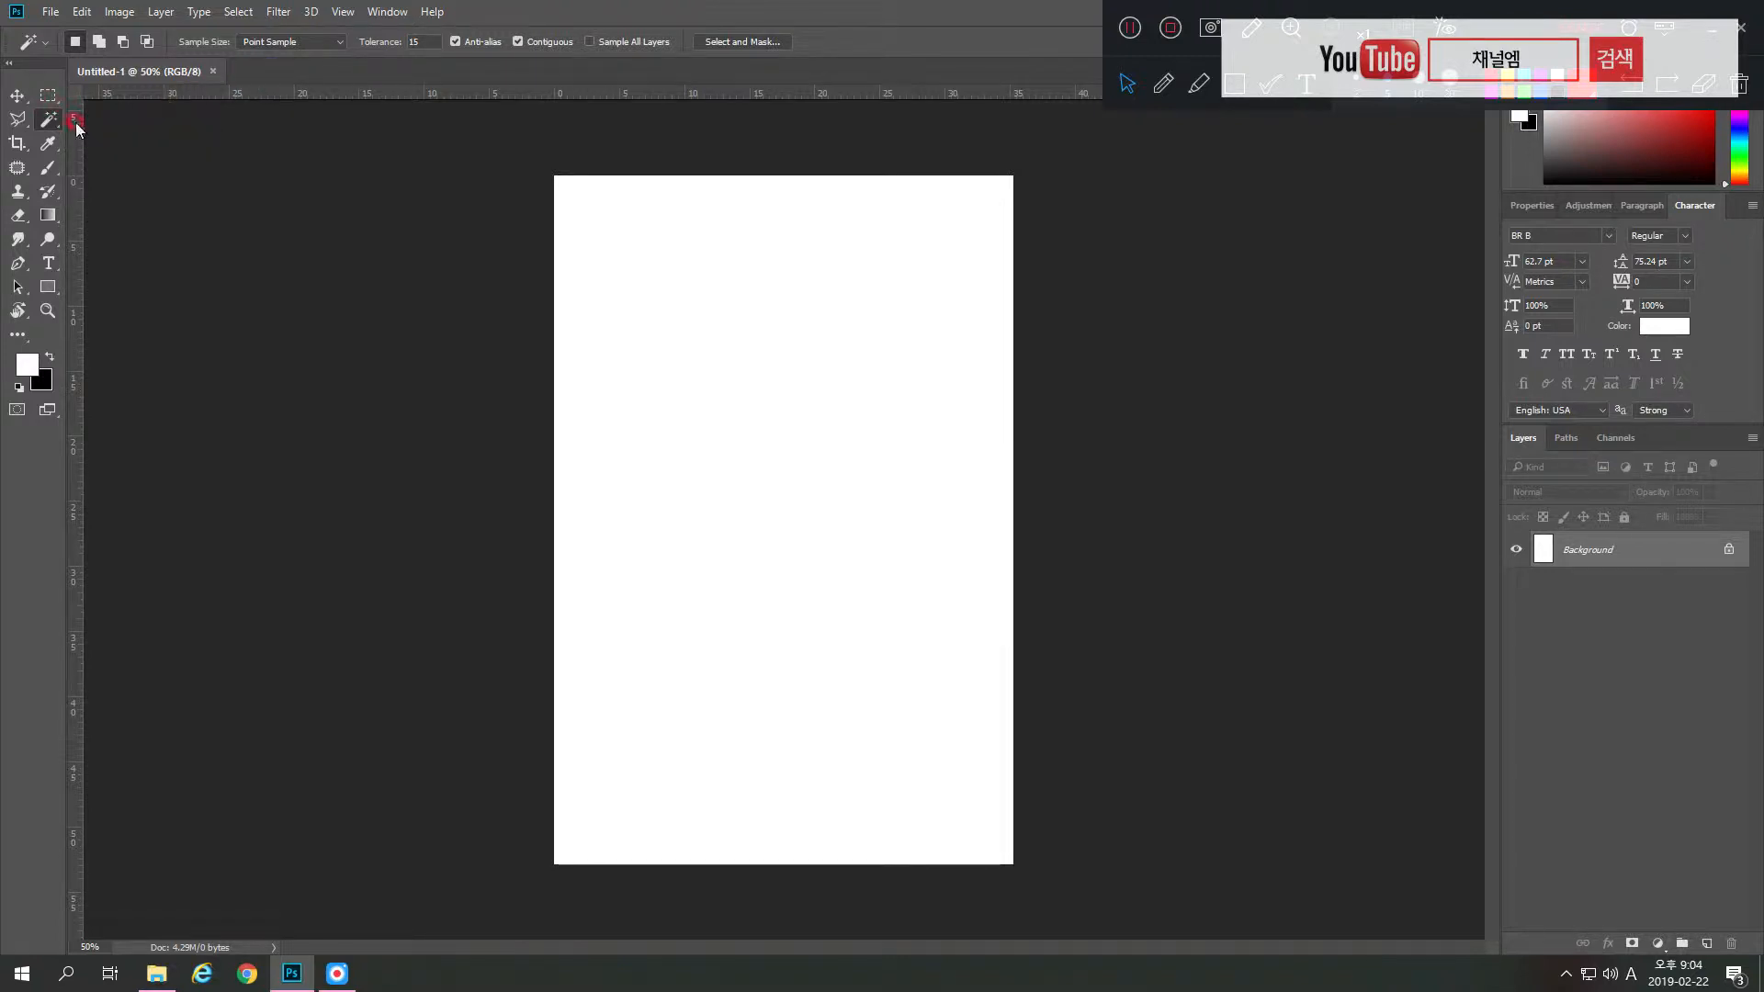
- Switch to the Move tool and add a new layer named 동그라미 above the background
{"action": "left_click", "coordinate": [17, 97]}
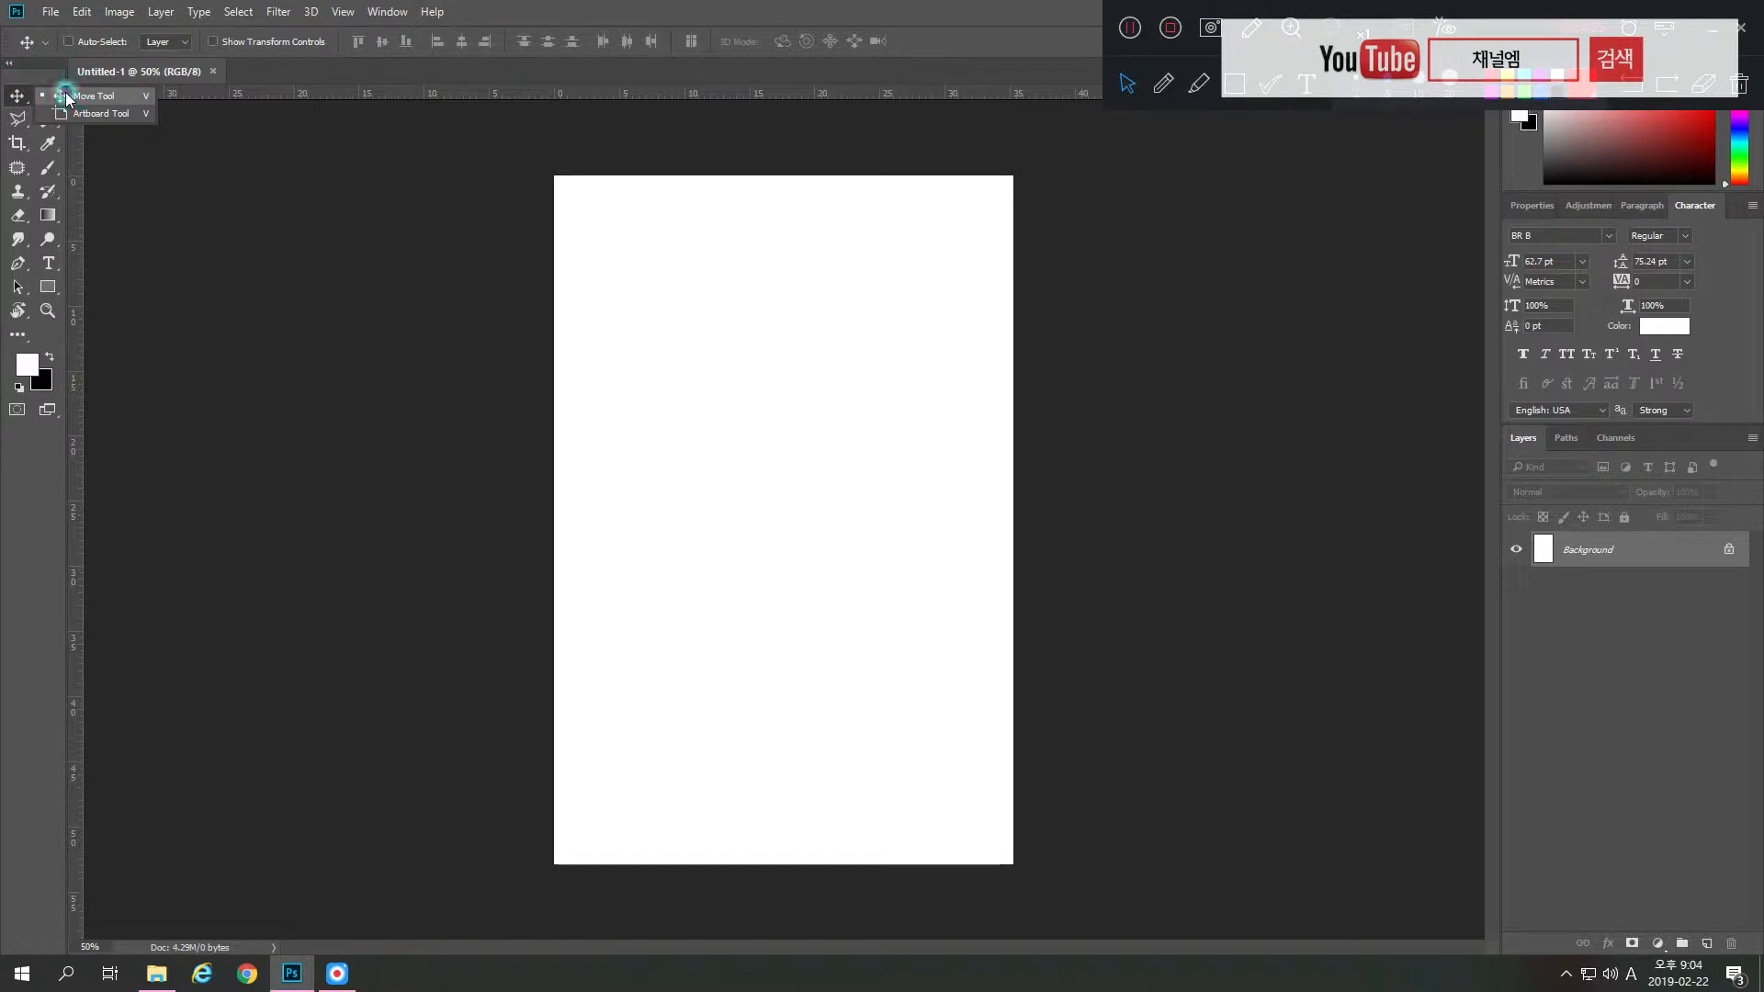
{"action": "left_click", "coordinate": [67, 97]}
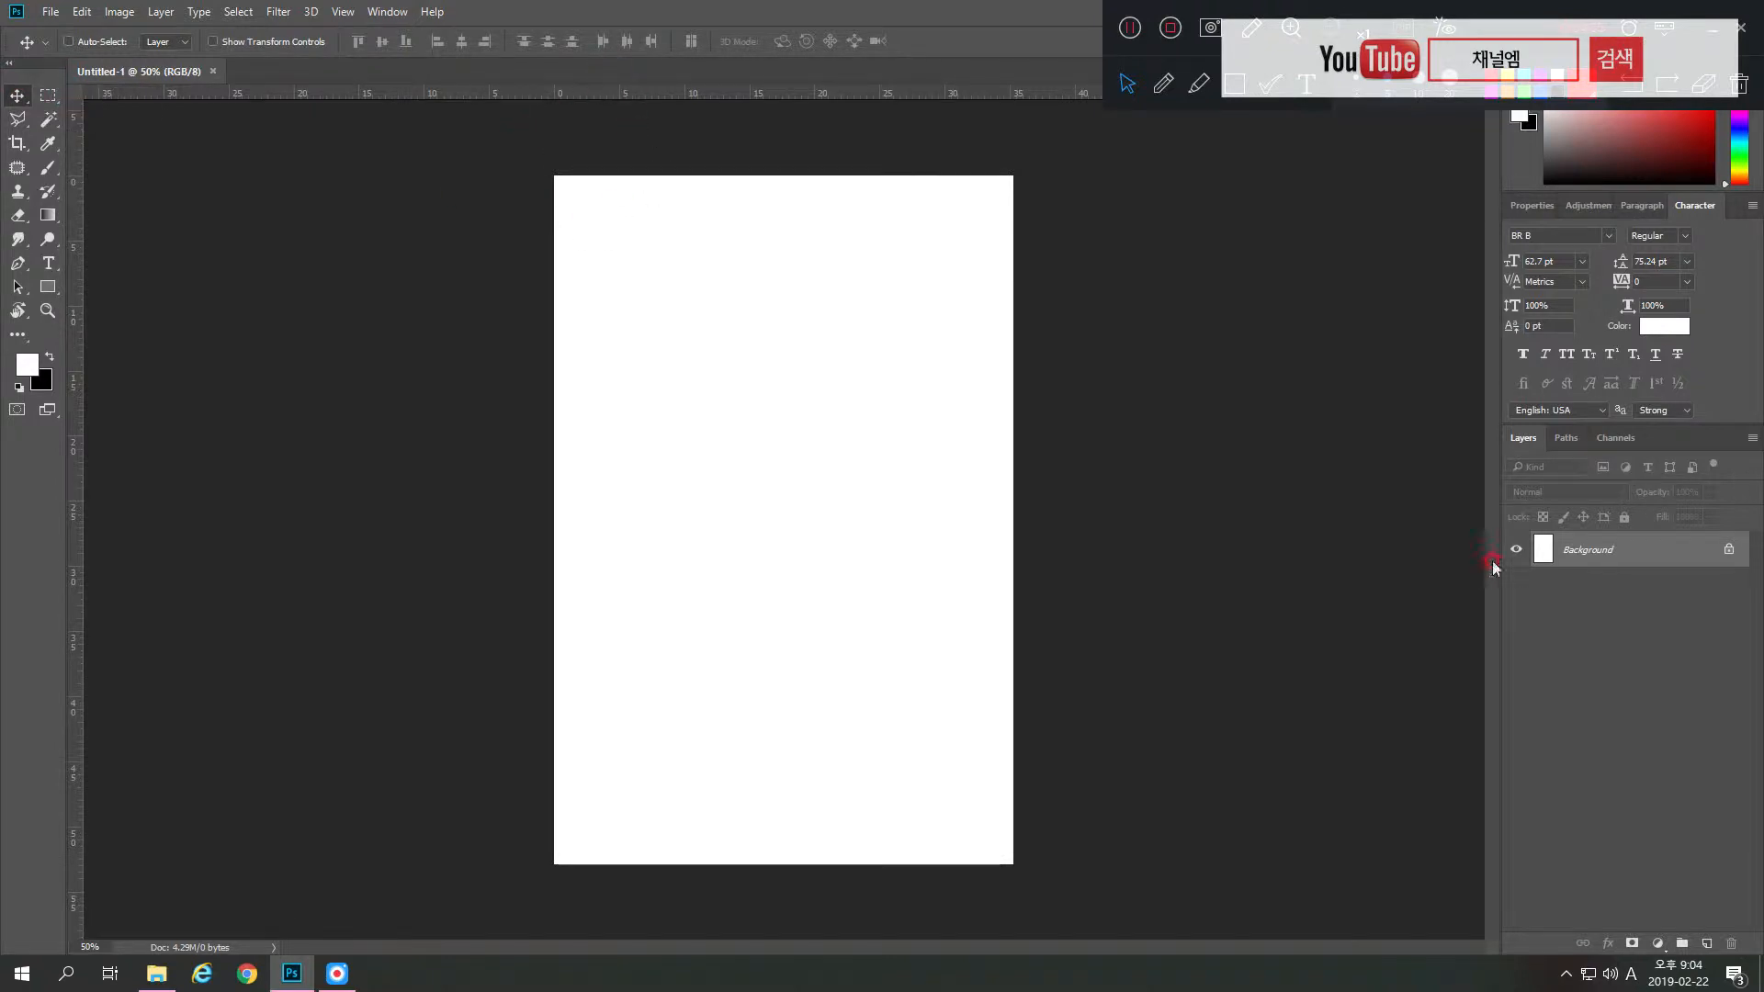
{"action": "left_click", "coordinate": [1751, 439]}
{"action": "left_click", "coordinate": [1604, 363]}
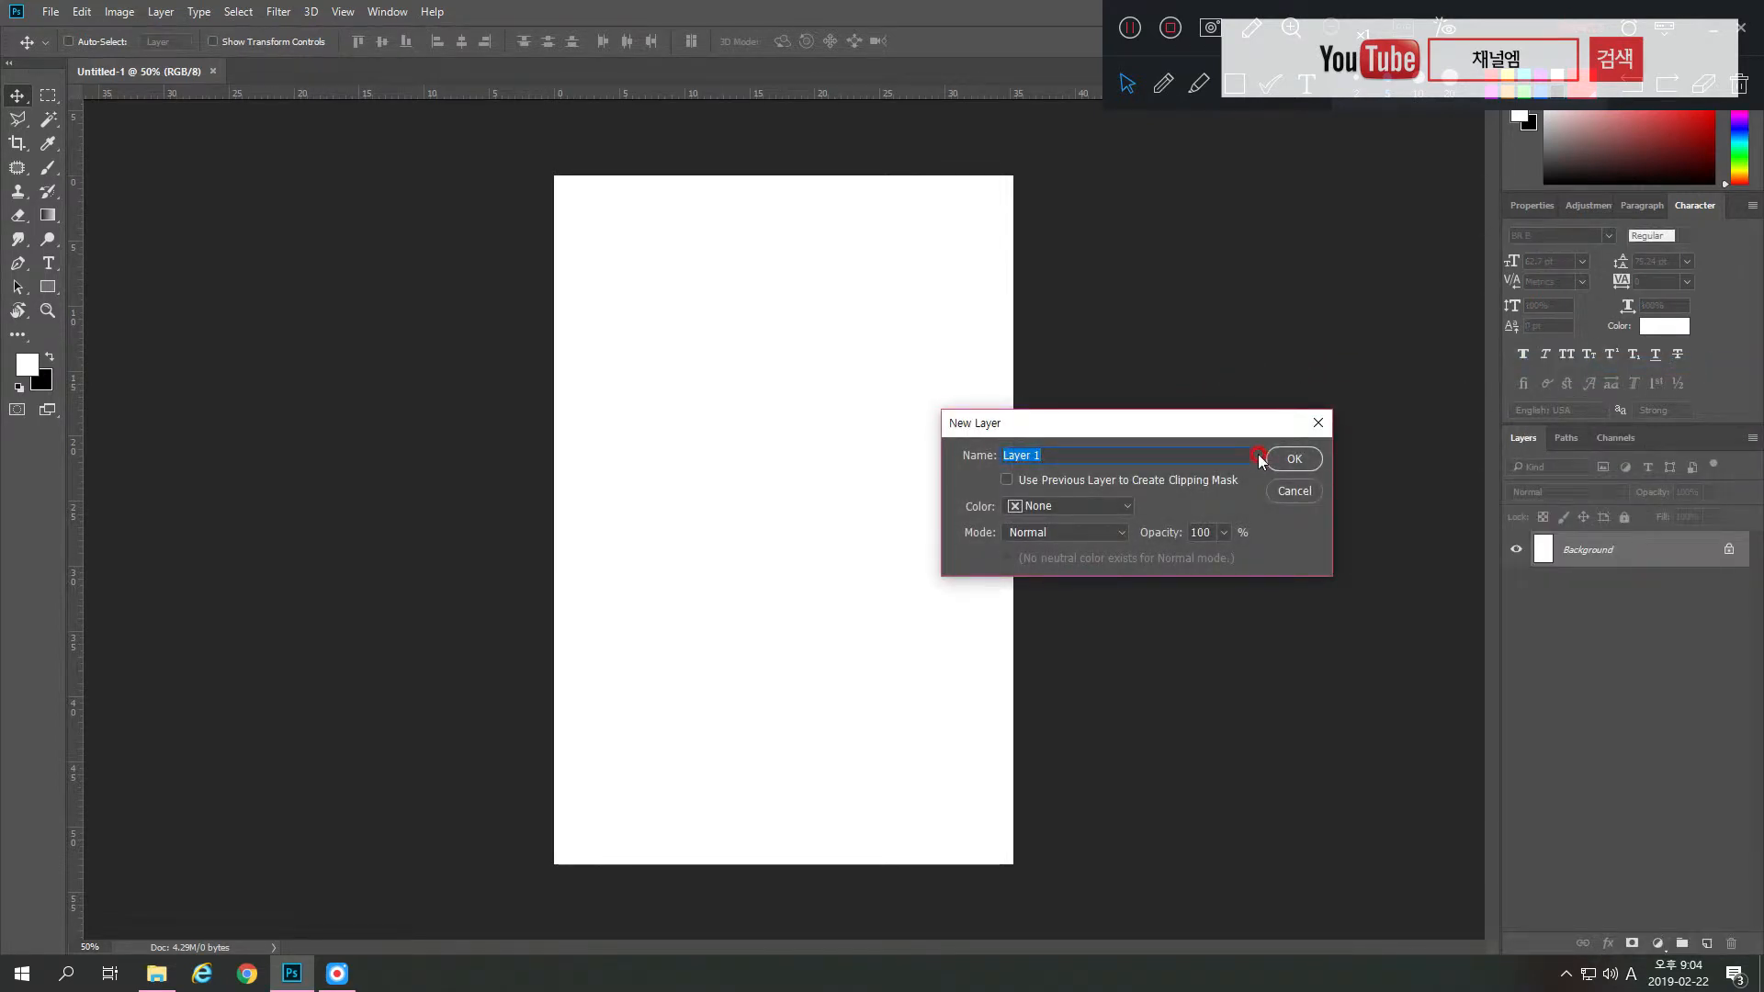
{"action": "type", "text": "e"}
{"action": "type", "text": "동그라미"}
{"action": "key", "text": "Return"}
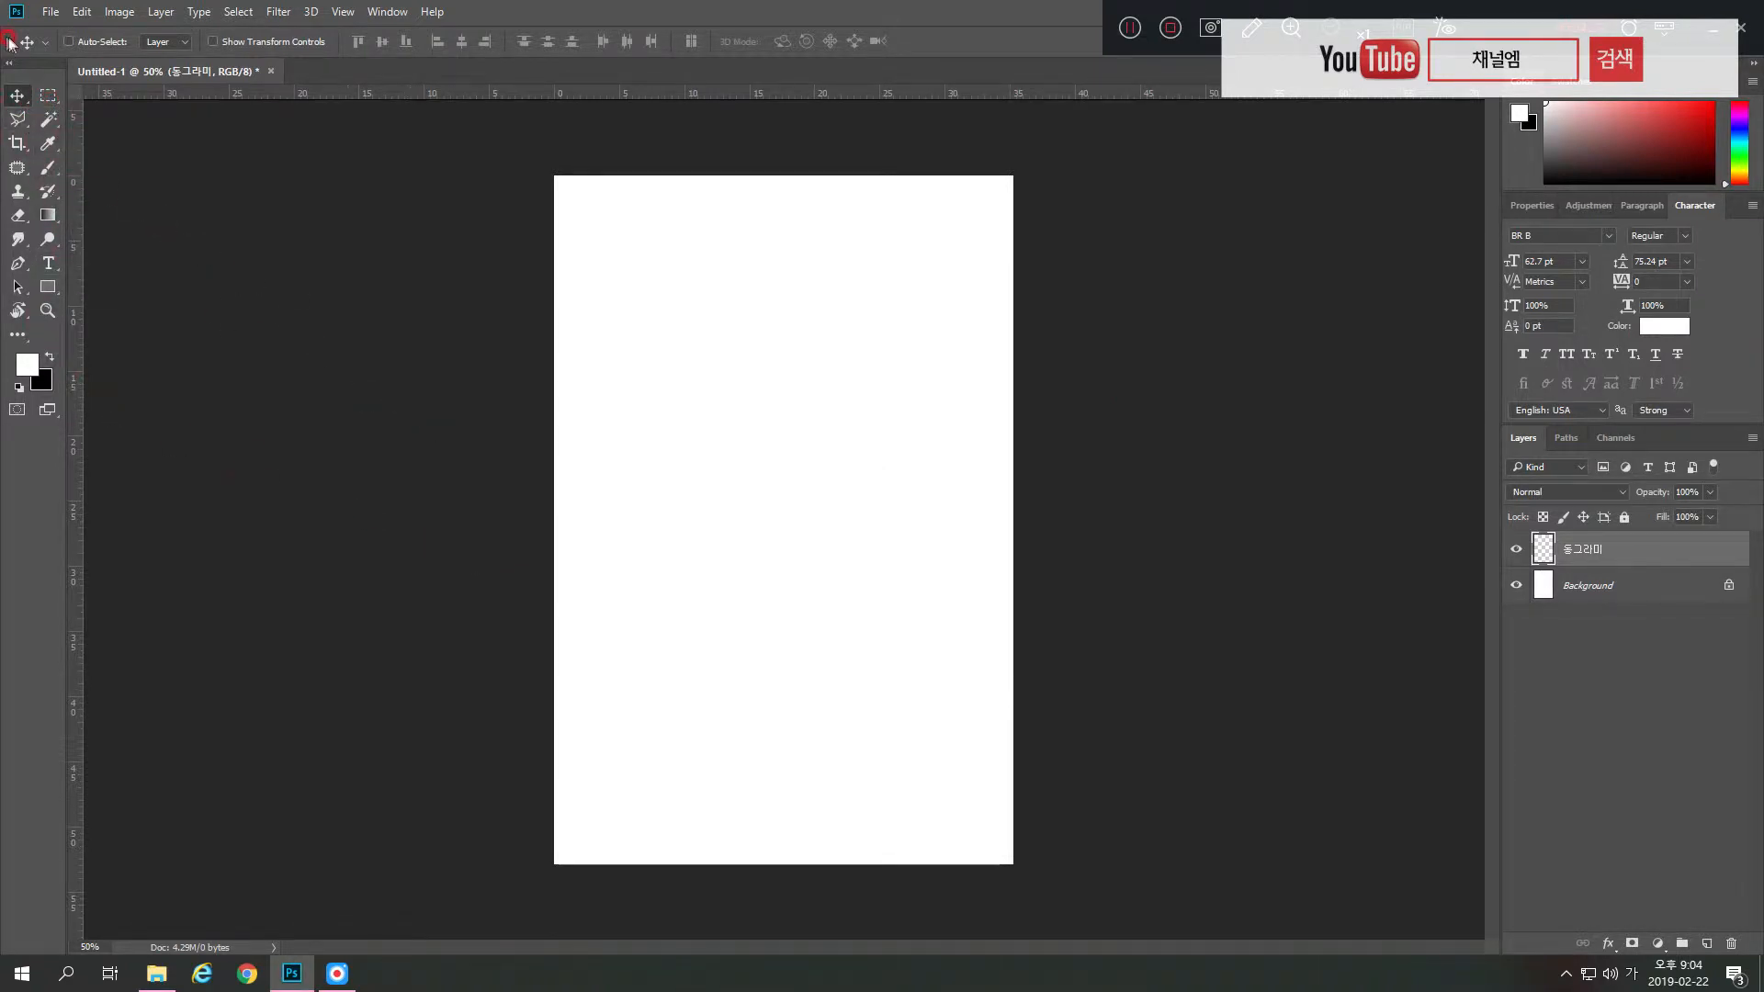
- Make an orange-red circle in the upper middle of the 동그라미 layer by filling an elliptical selection with the foreground color, and deselect it
{"action": "left_click_drag", "start_coordinate": [56, 106], "coordinate": [98, 115]}
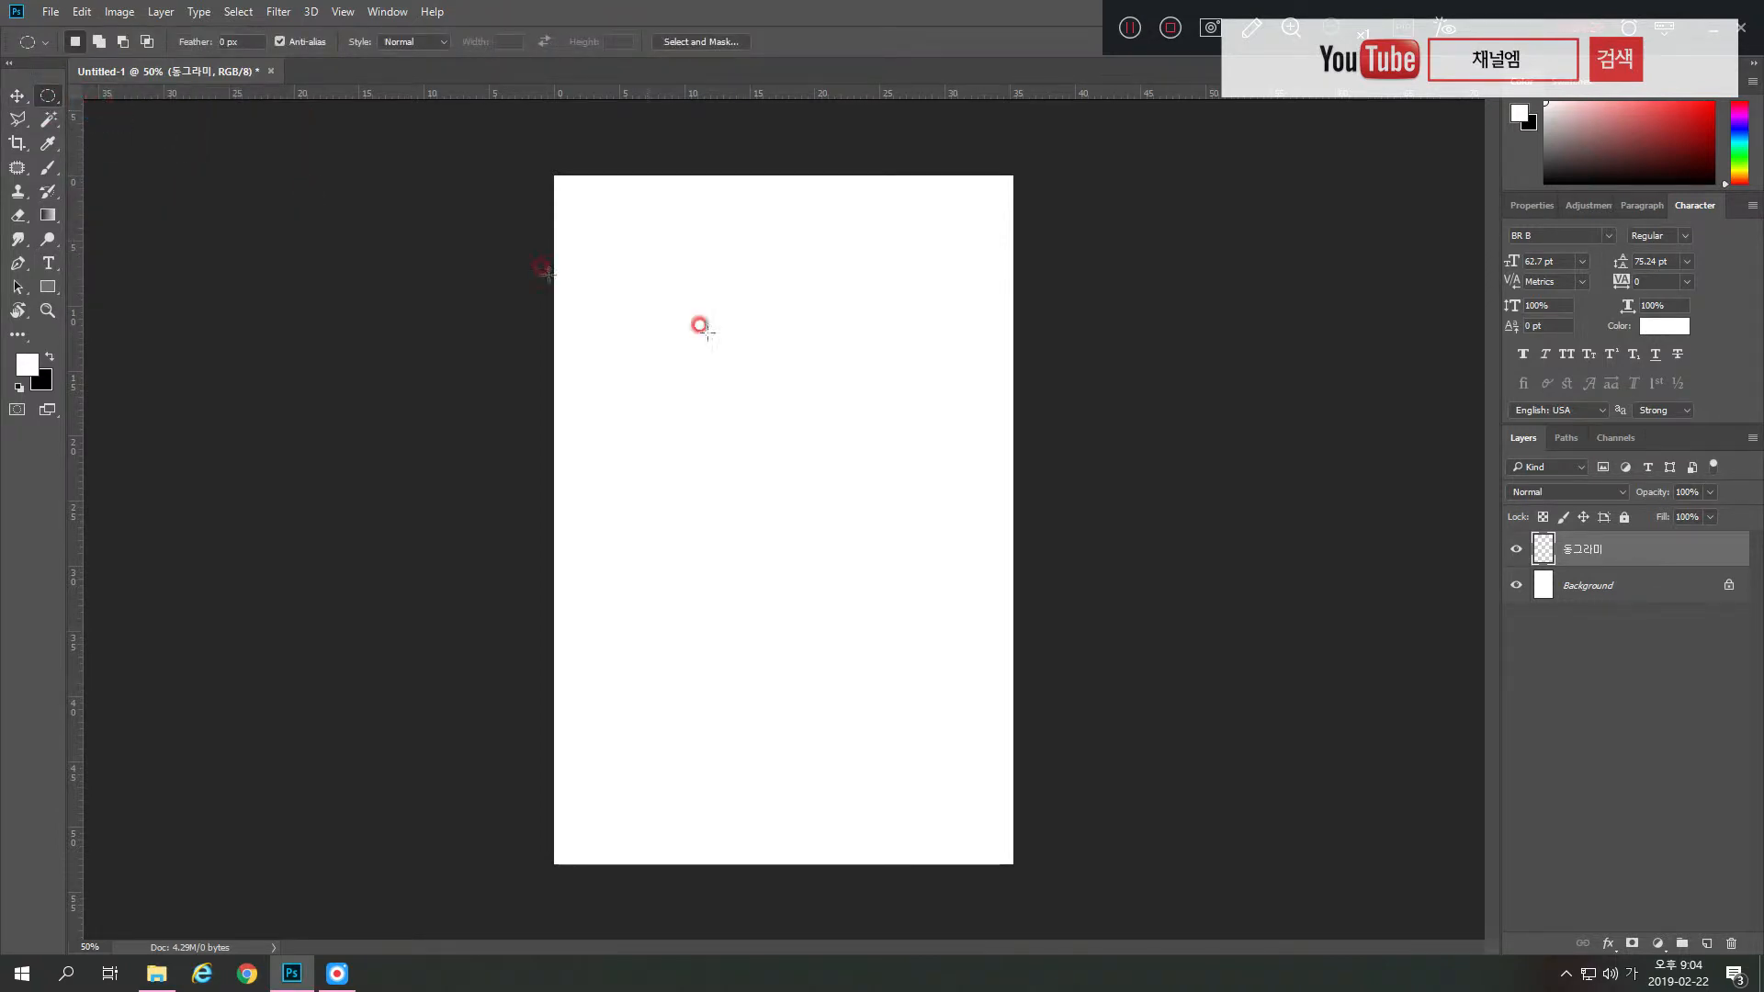
{"action": "left_click_drag", "start_coordinate": [744, 310], "coordinate": [843, 415]}
{"action": "left_click", "coordinate": [30, 366]}
{"action": "left_click", "coordinate": [26, 366]}
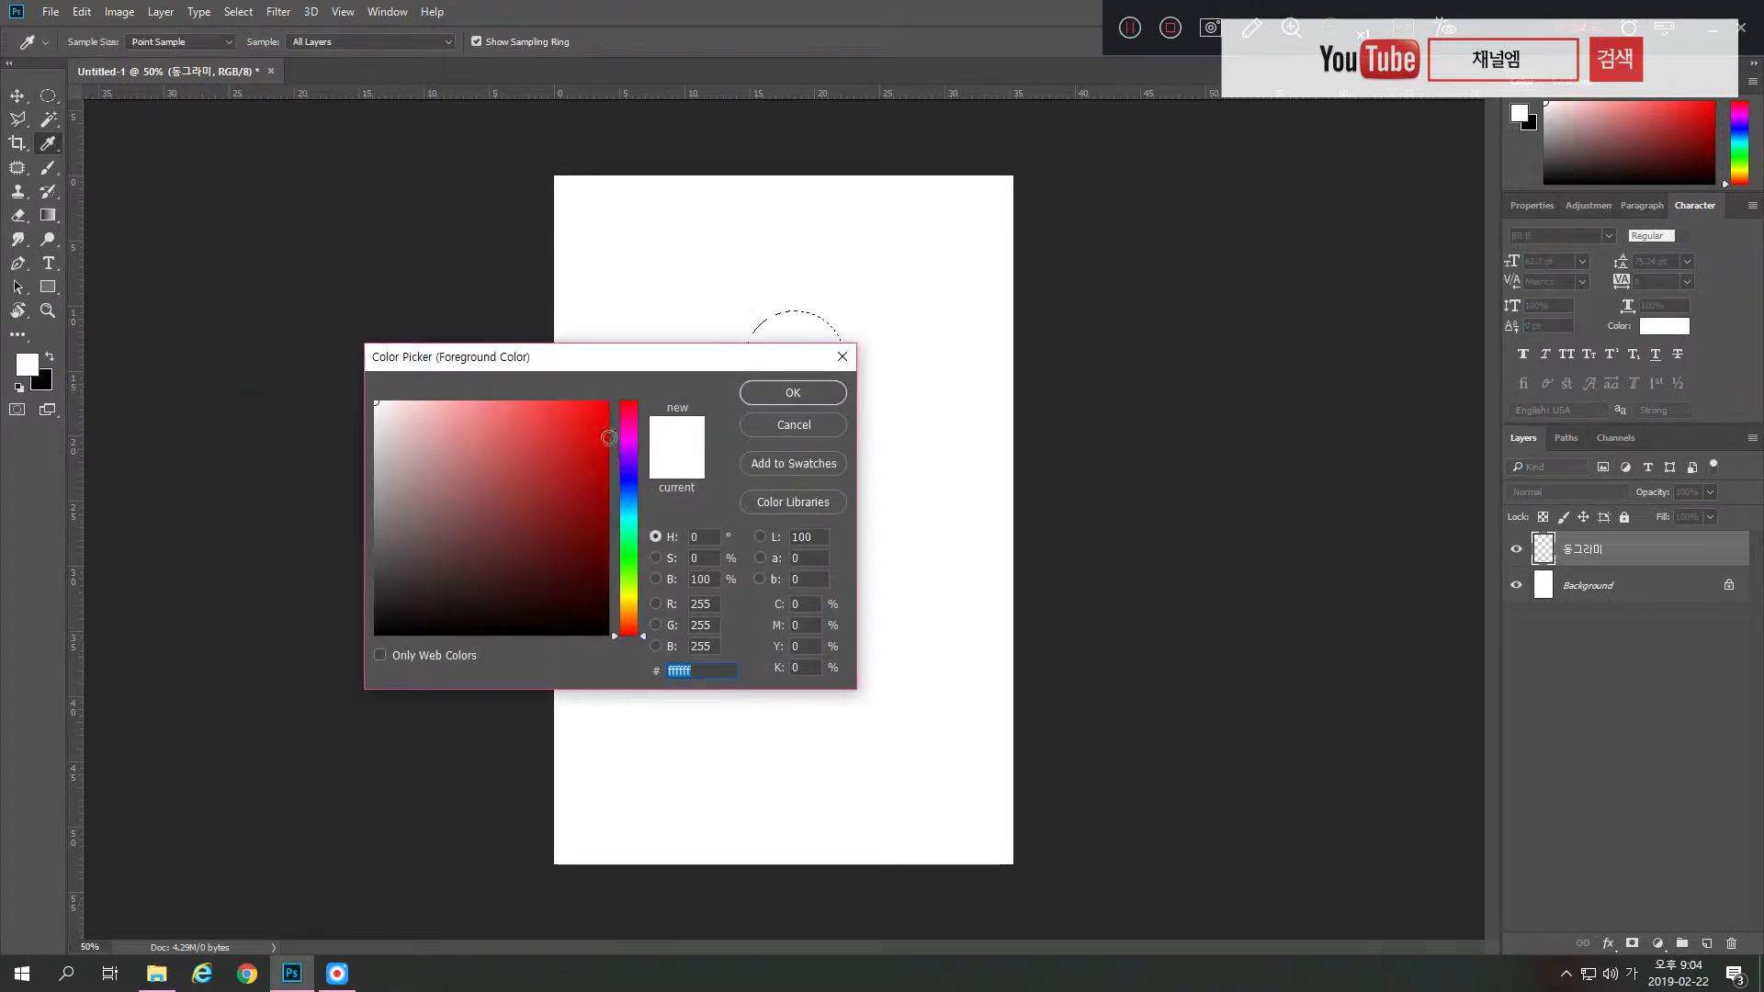
{"action": "left_click", "coordinate": [596, 413]}
{"action": "left_click_drag", "start_coordinate": [645, 520], "coordinate": [628, 634]}
{"action": "left_click", "coordinate": [765, 404]}
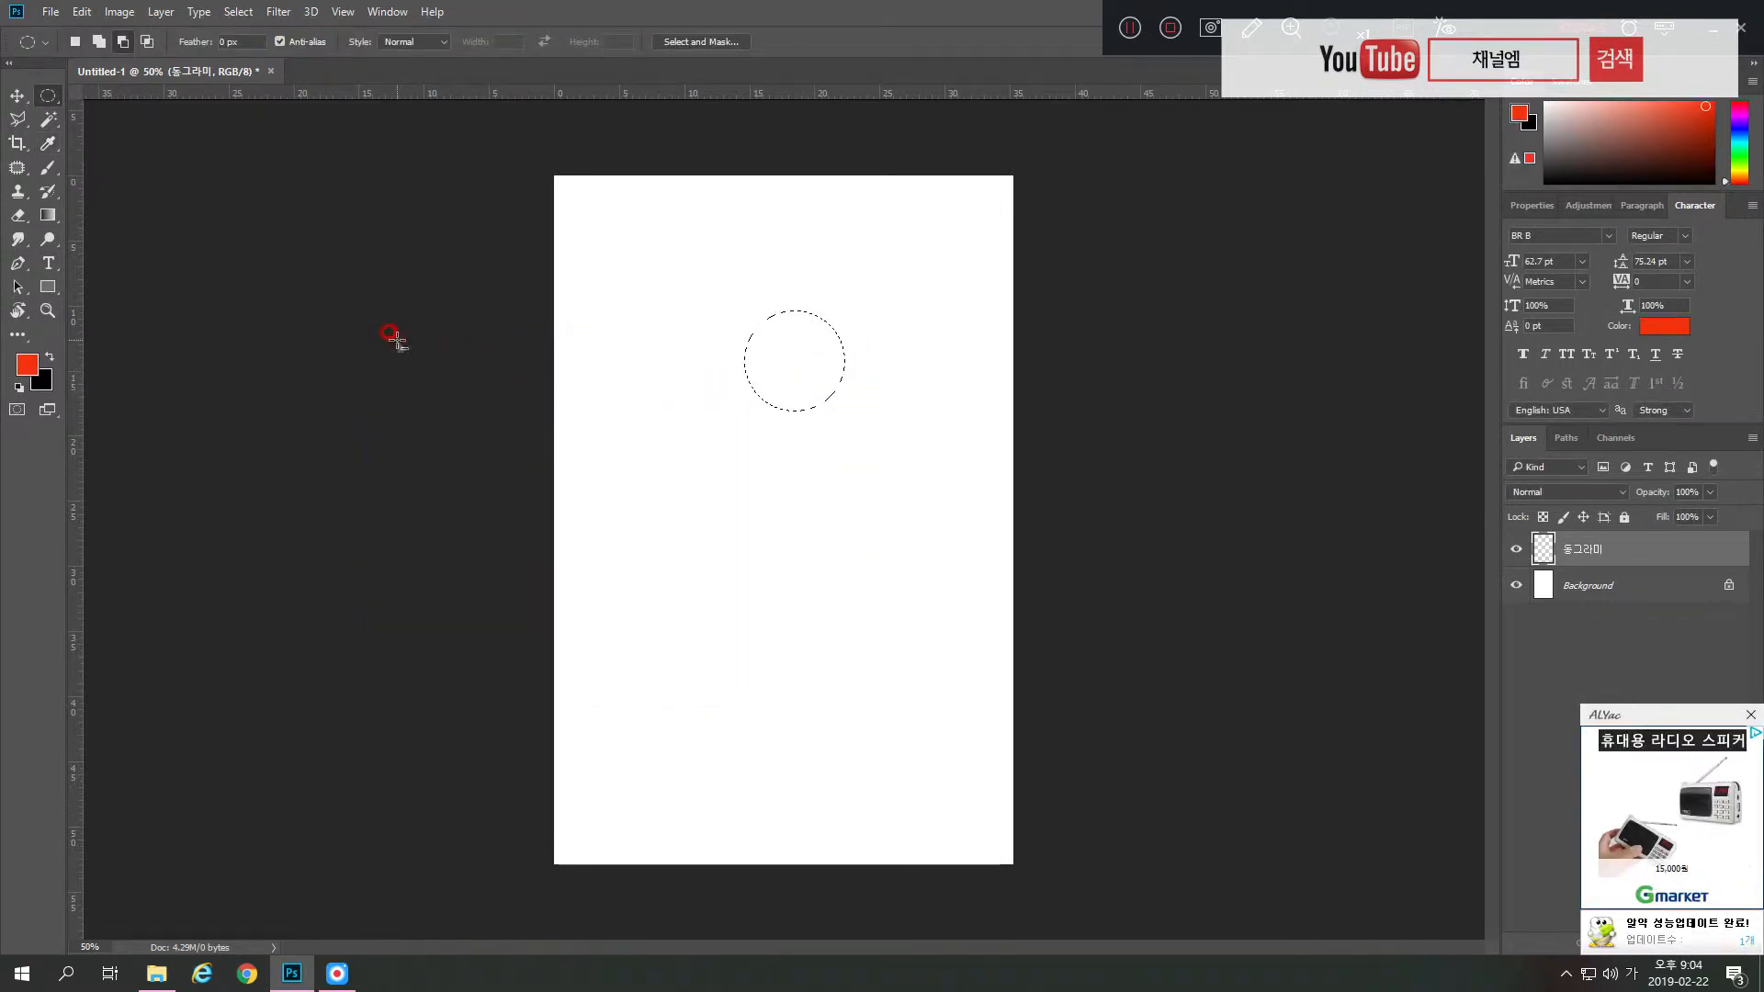
{"action": "key", "text": "alt+BackSpace"}
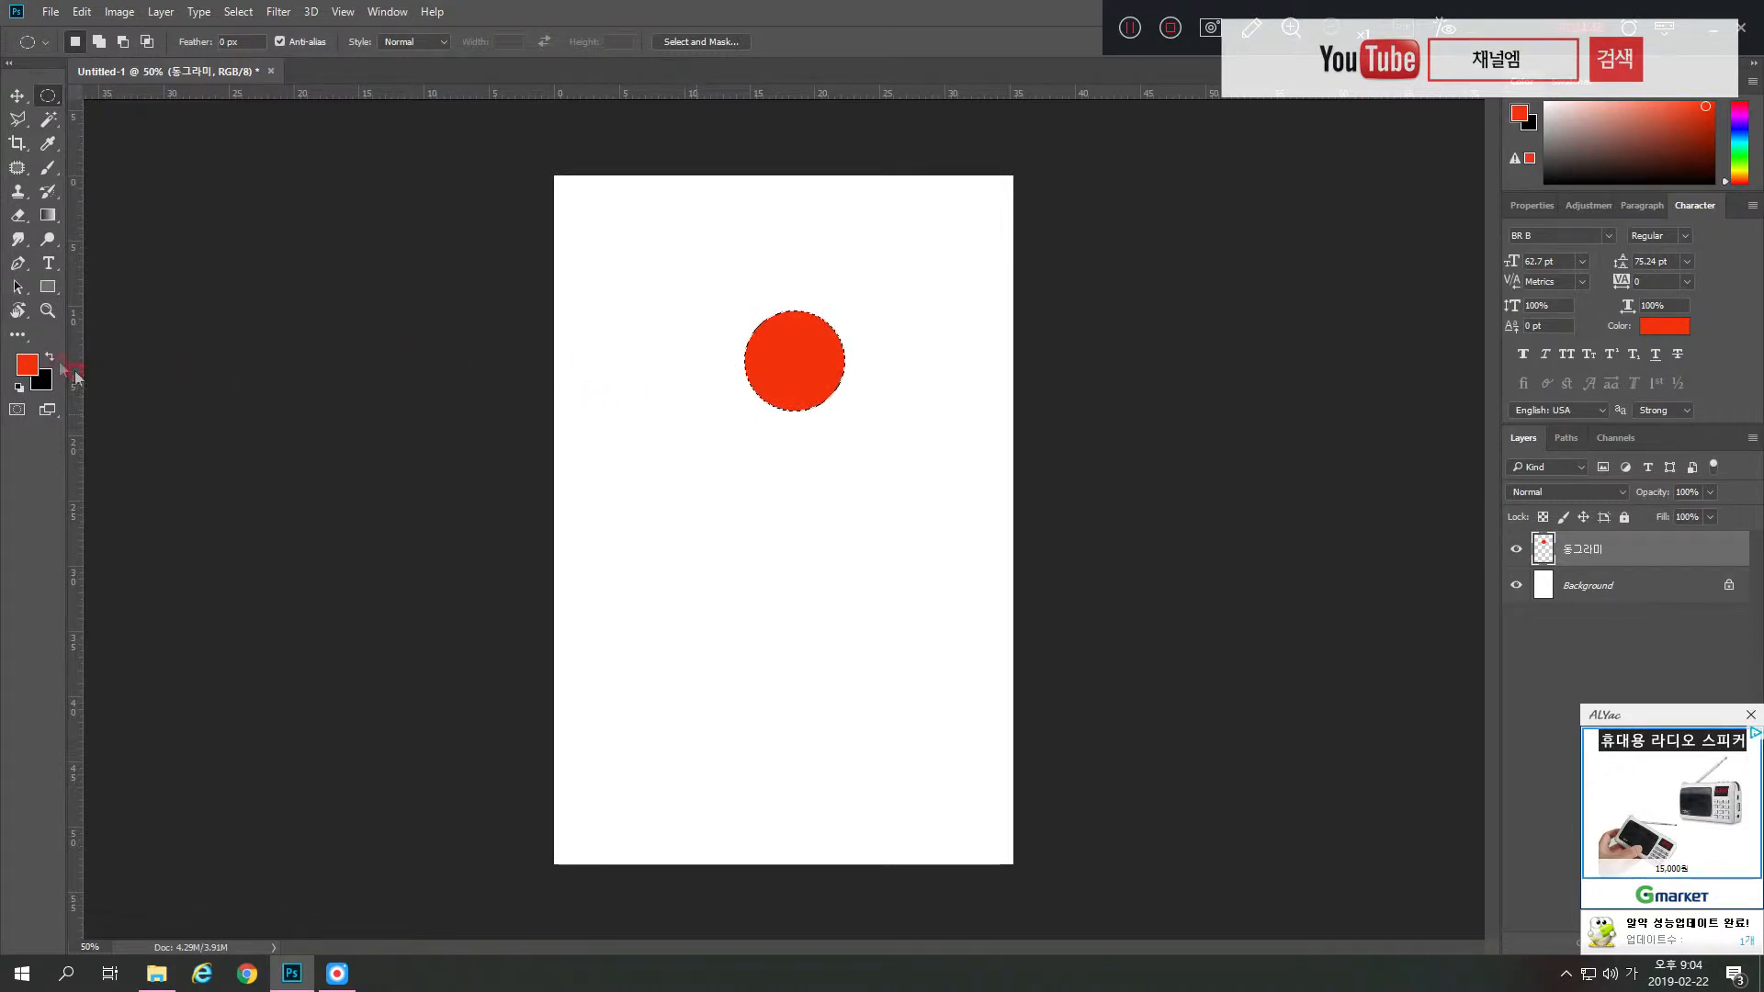
{"action": "left_click", "coordinate": [632, 384]}
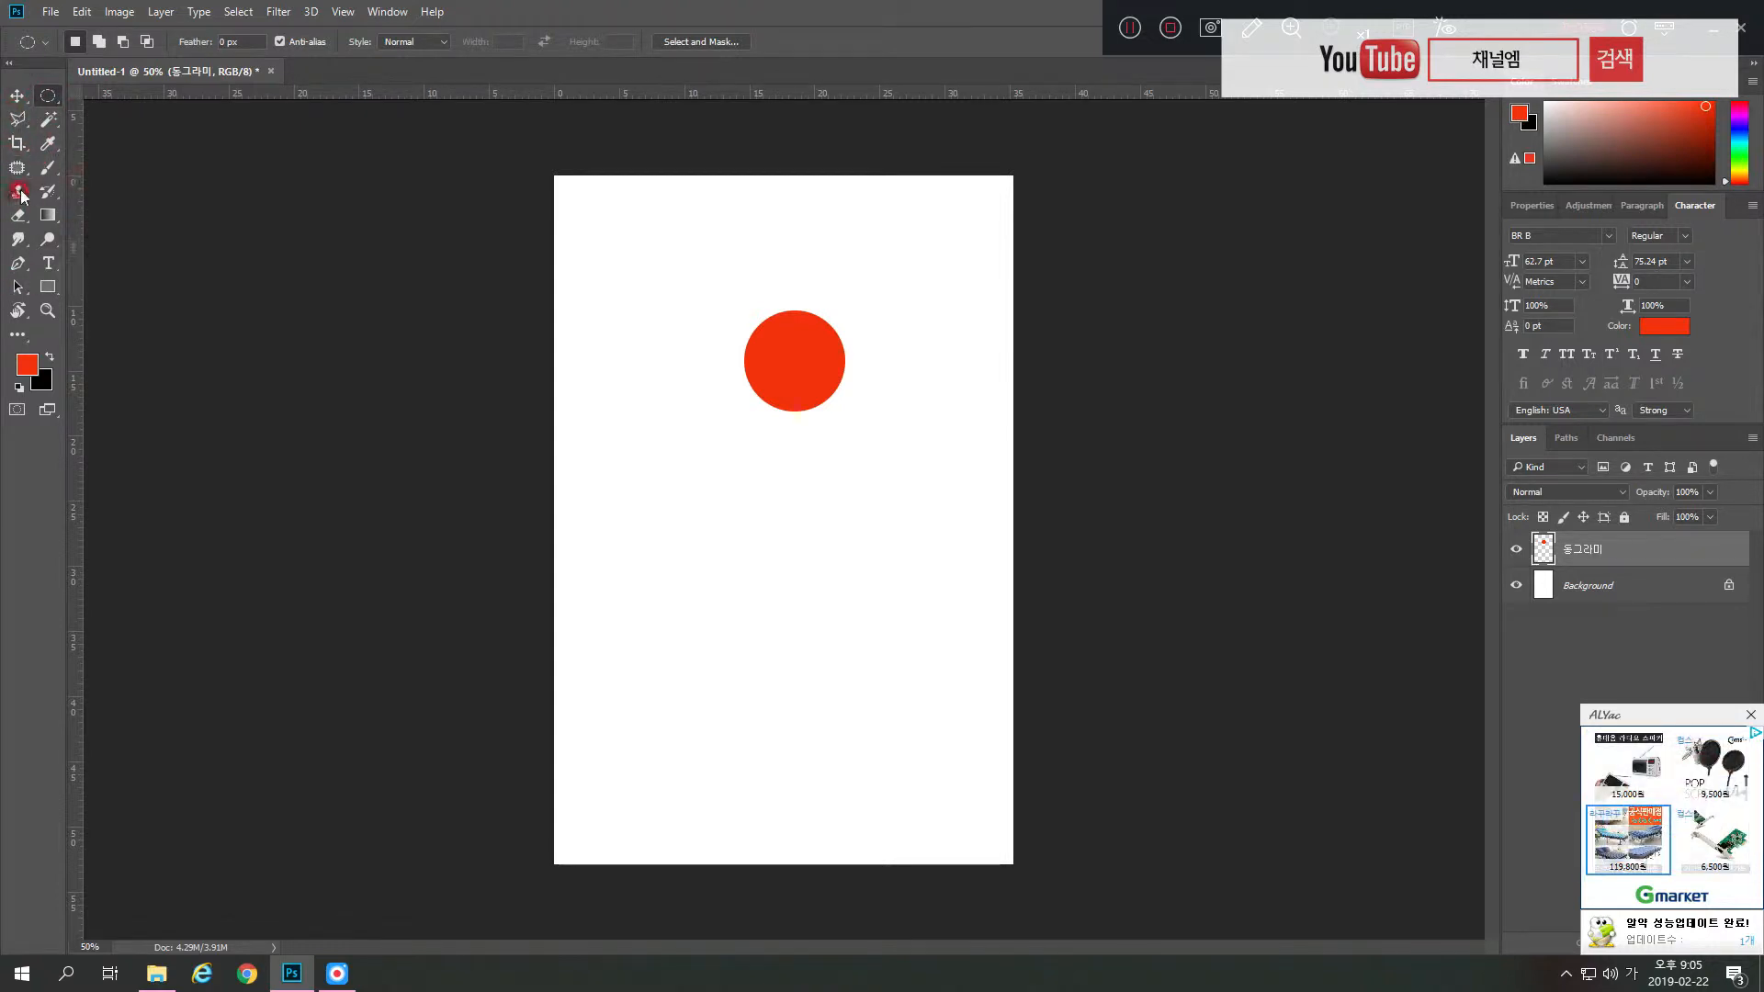
- Move the orange-red circle to the upper-left corner area of the canvas with the Move tool
{"action": "left_click", "coordinate": [19, 98]}
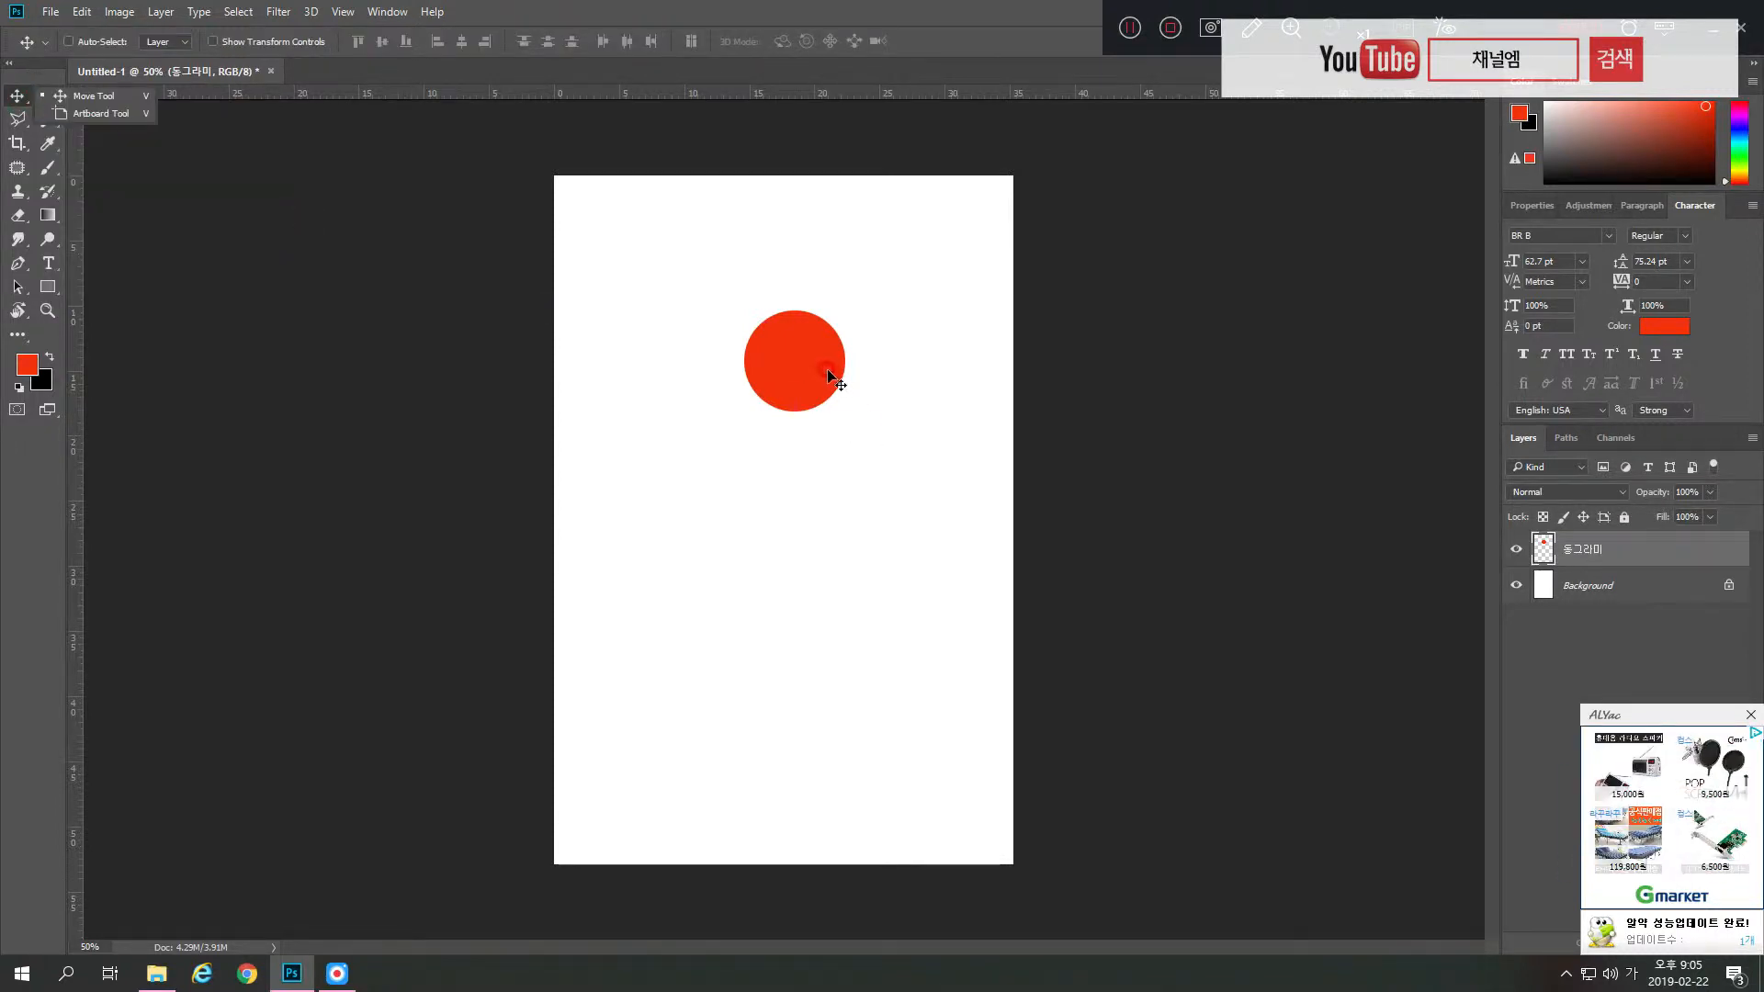
{"action": "left_click_drag", "start_coordinate": [791, 362], "coordinate": [640, 257]}
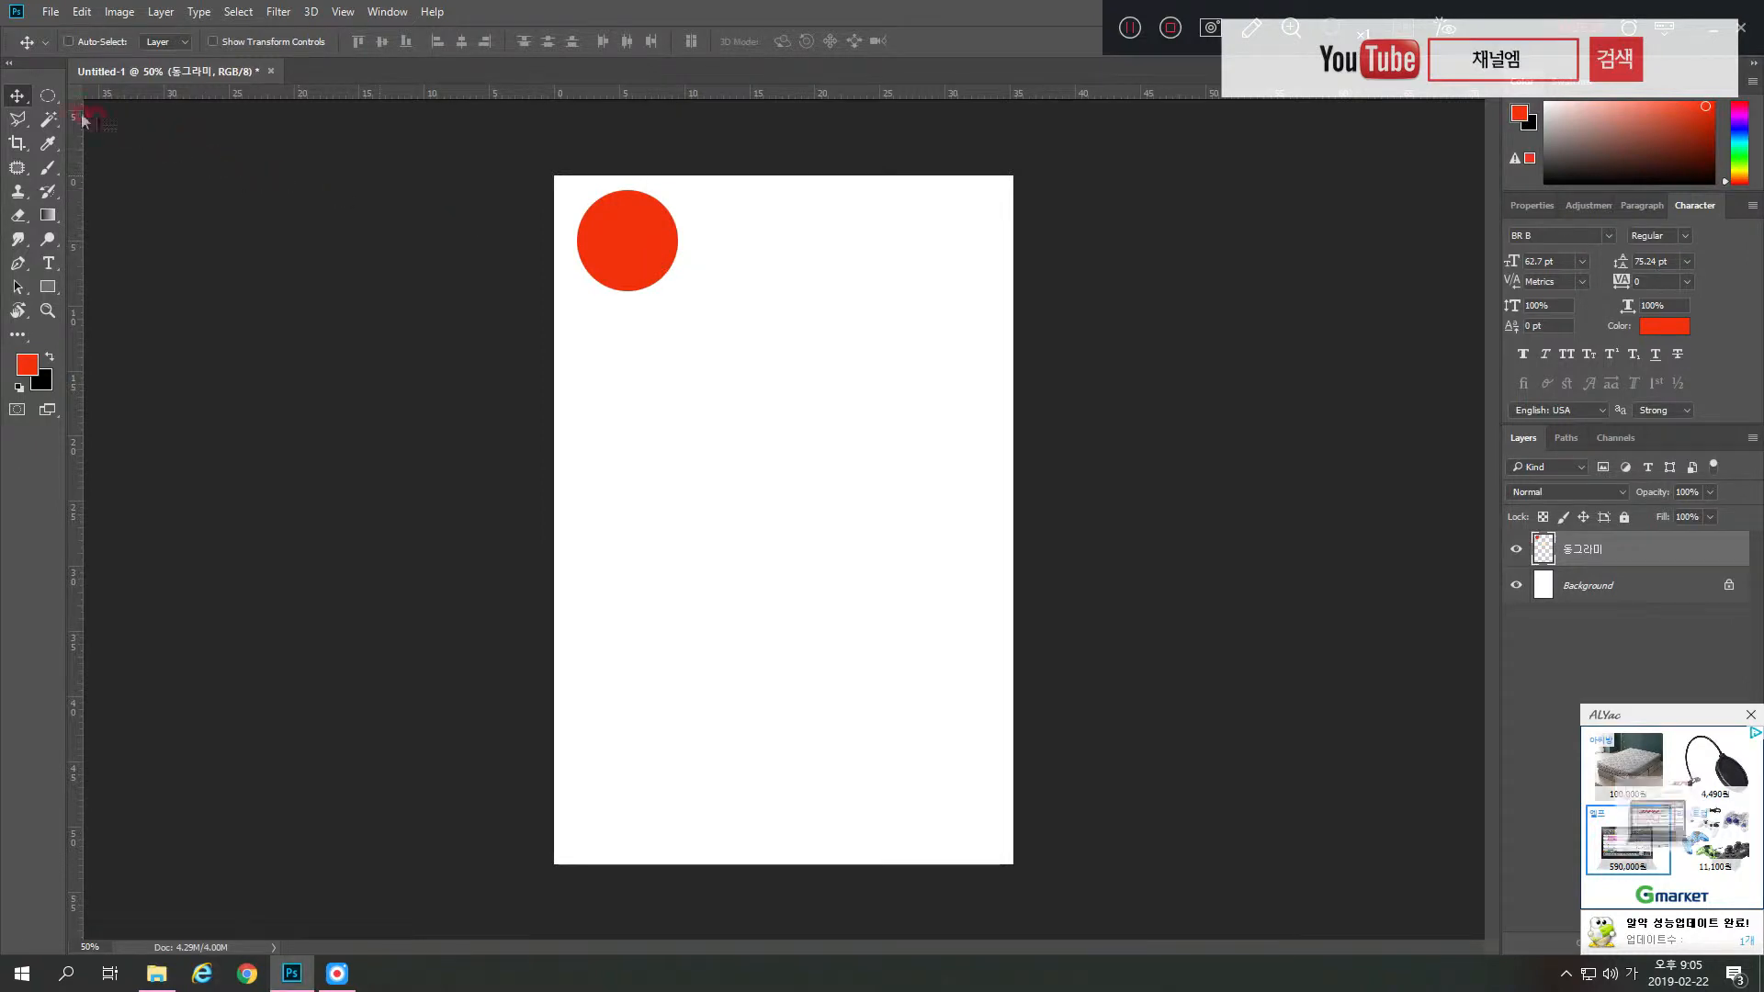
- Practise switching between the Polygonal Lasso, Elliptical Marquee and Move tools, ending on the Move tool
{"action": "left_click", "coordinate": [21, 120]}
{"action": "left_click", "coordinate": [48, 99]}
{"action": "left_click", "coordinate": [22, 122]}
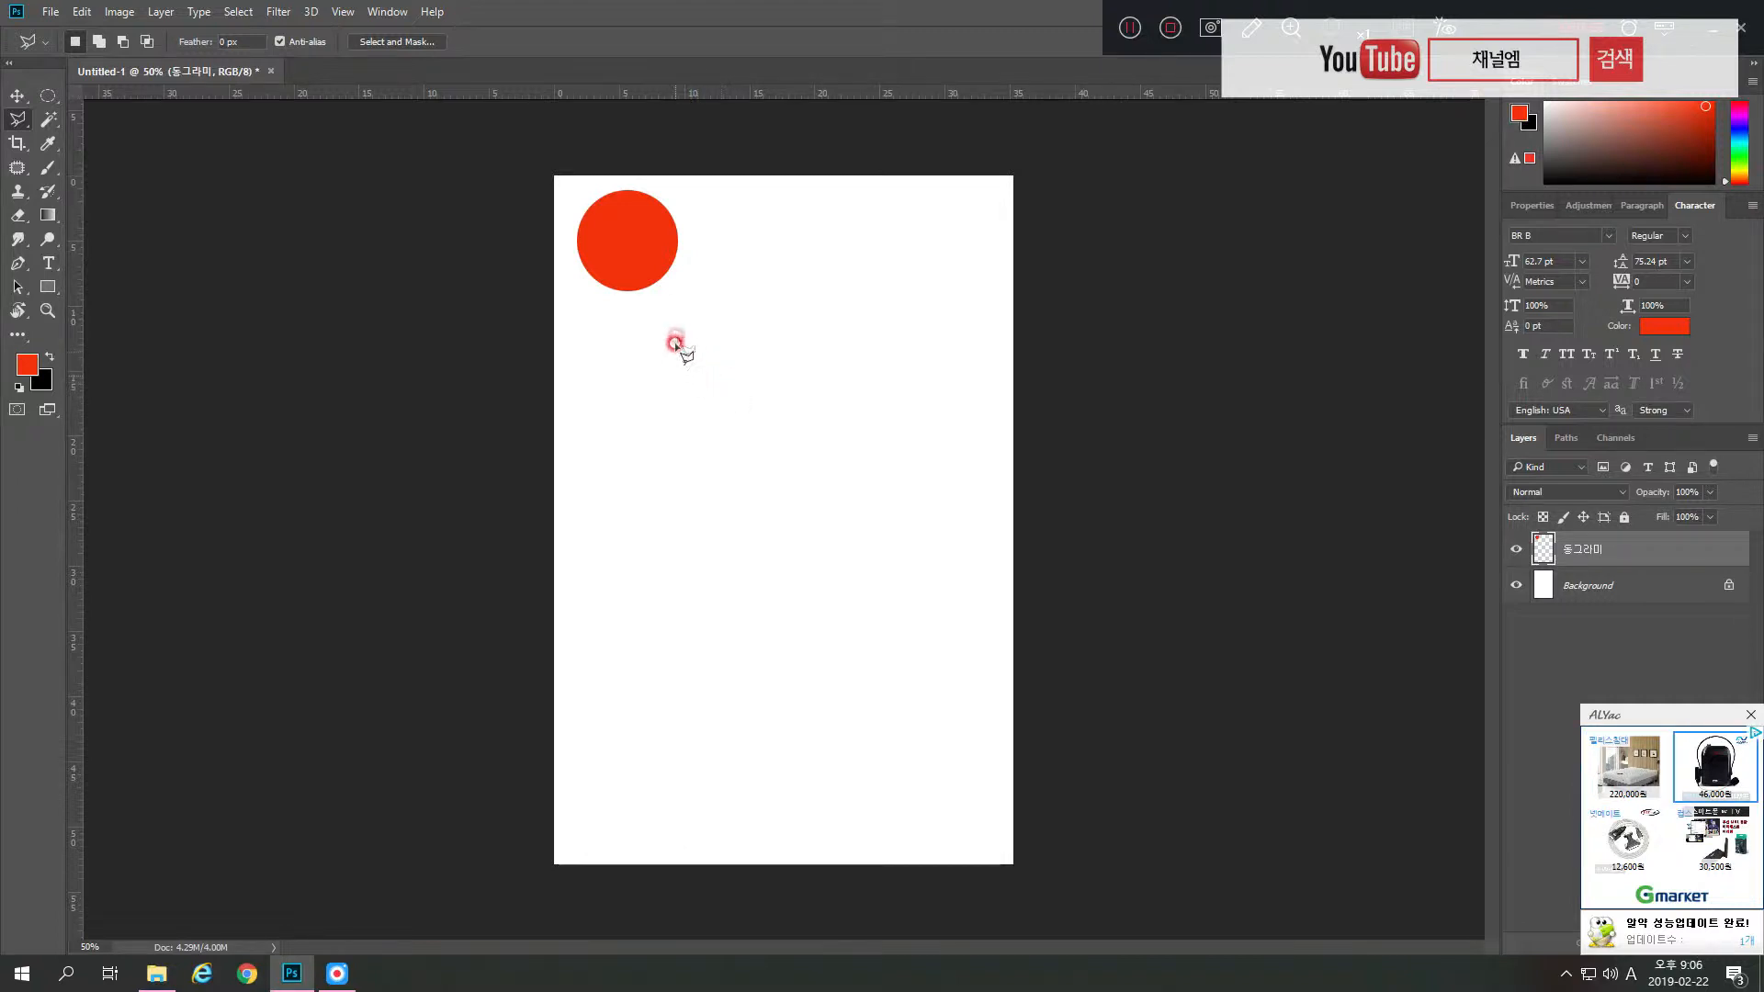
{"action": "key", "text": "v"}
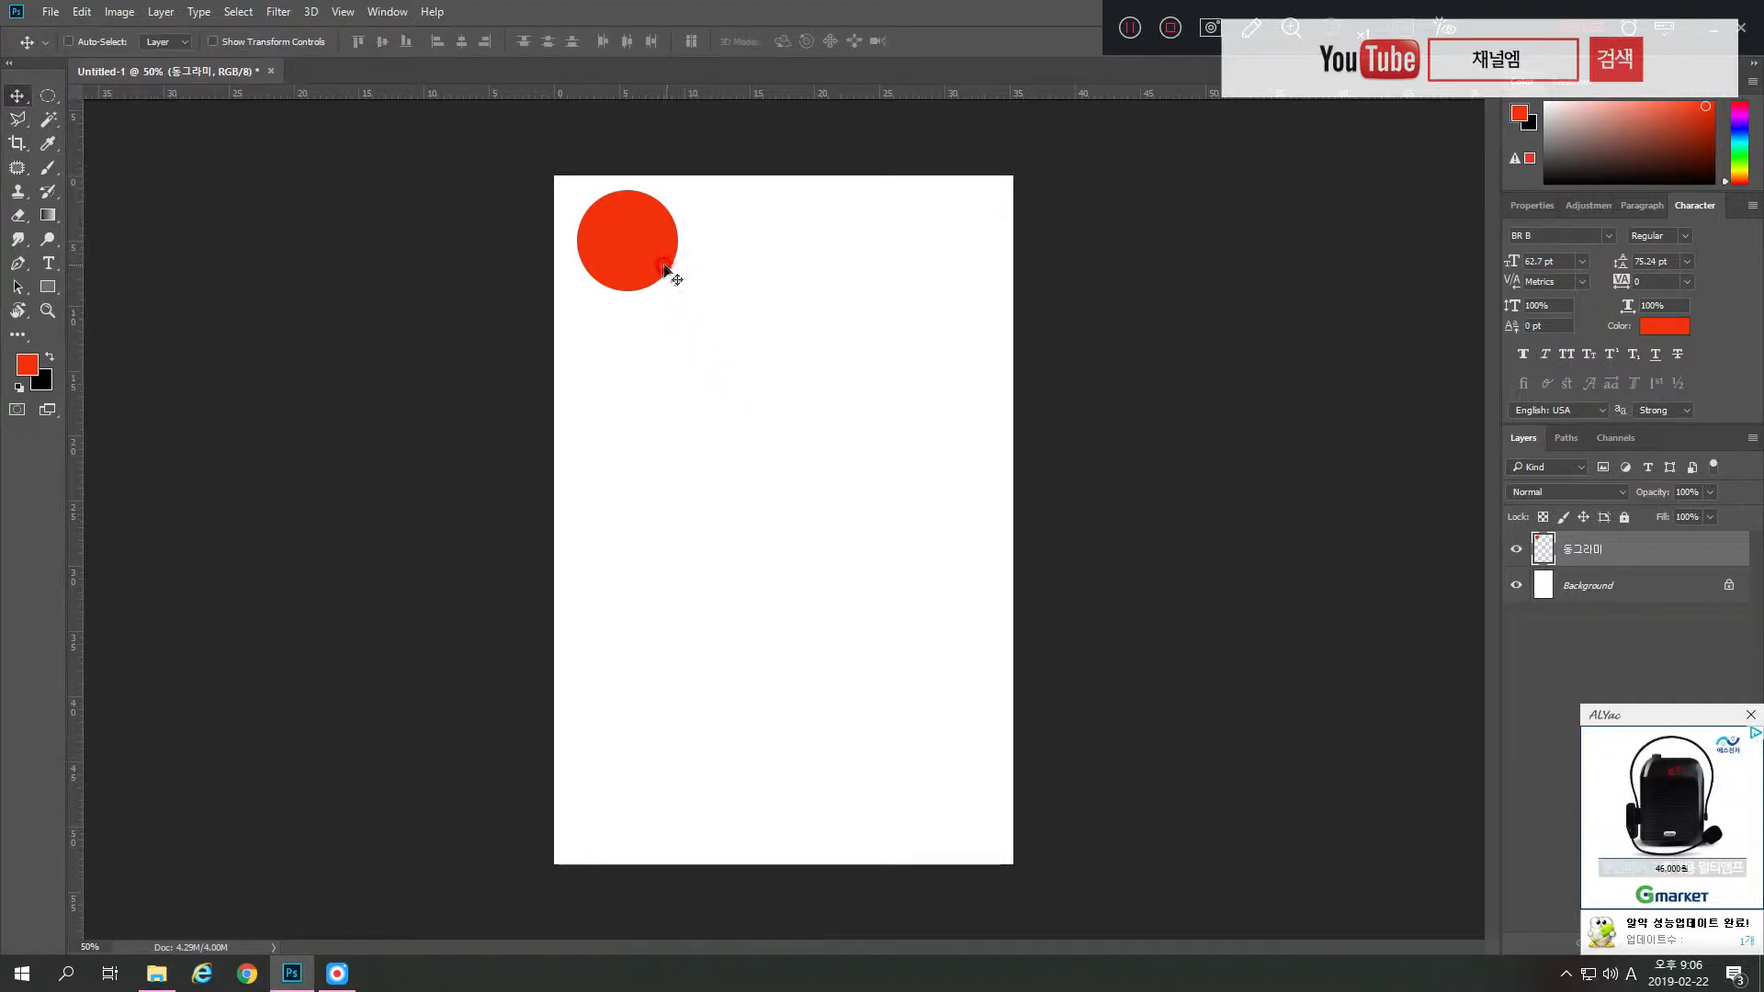
{"action": "left_click", "coordinate": [22, 120]}
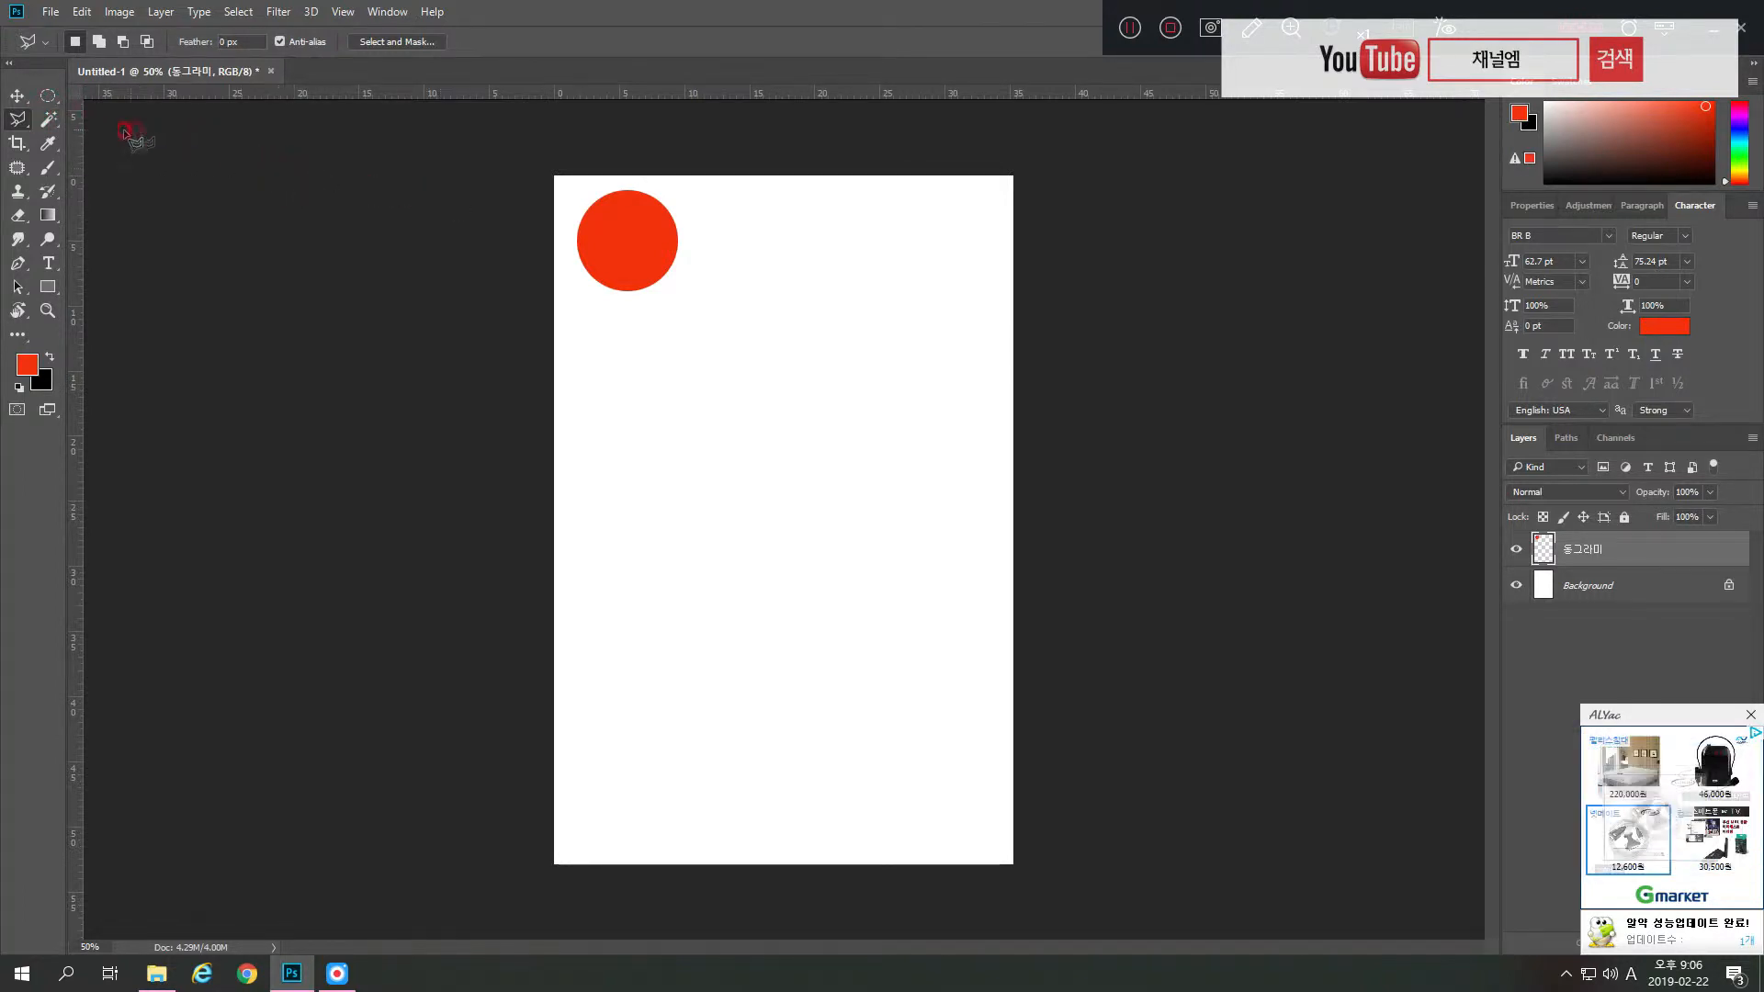
{"action": "key", "text": "v"}
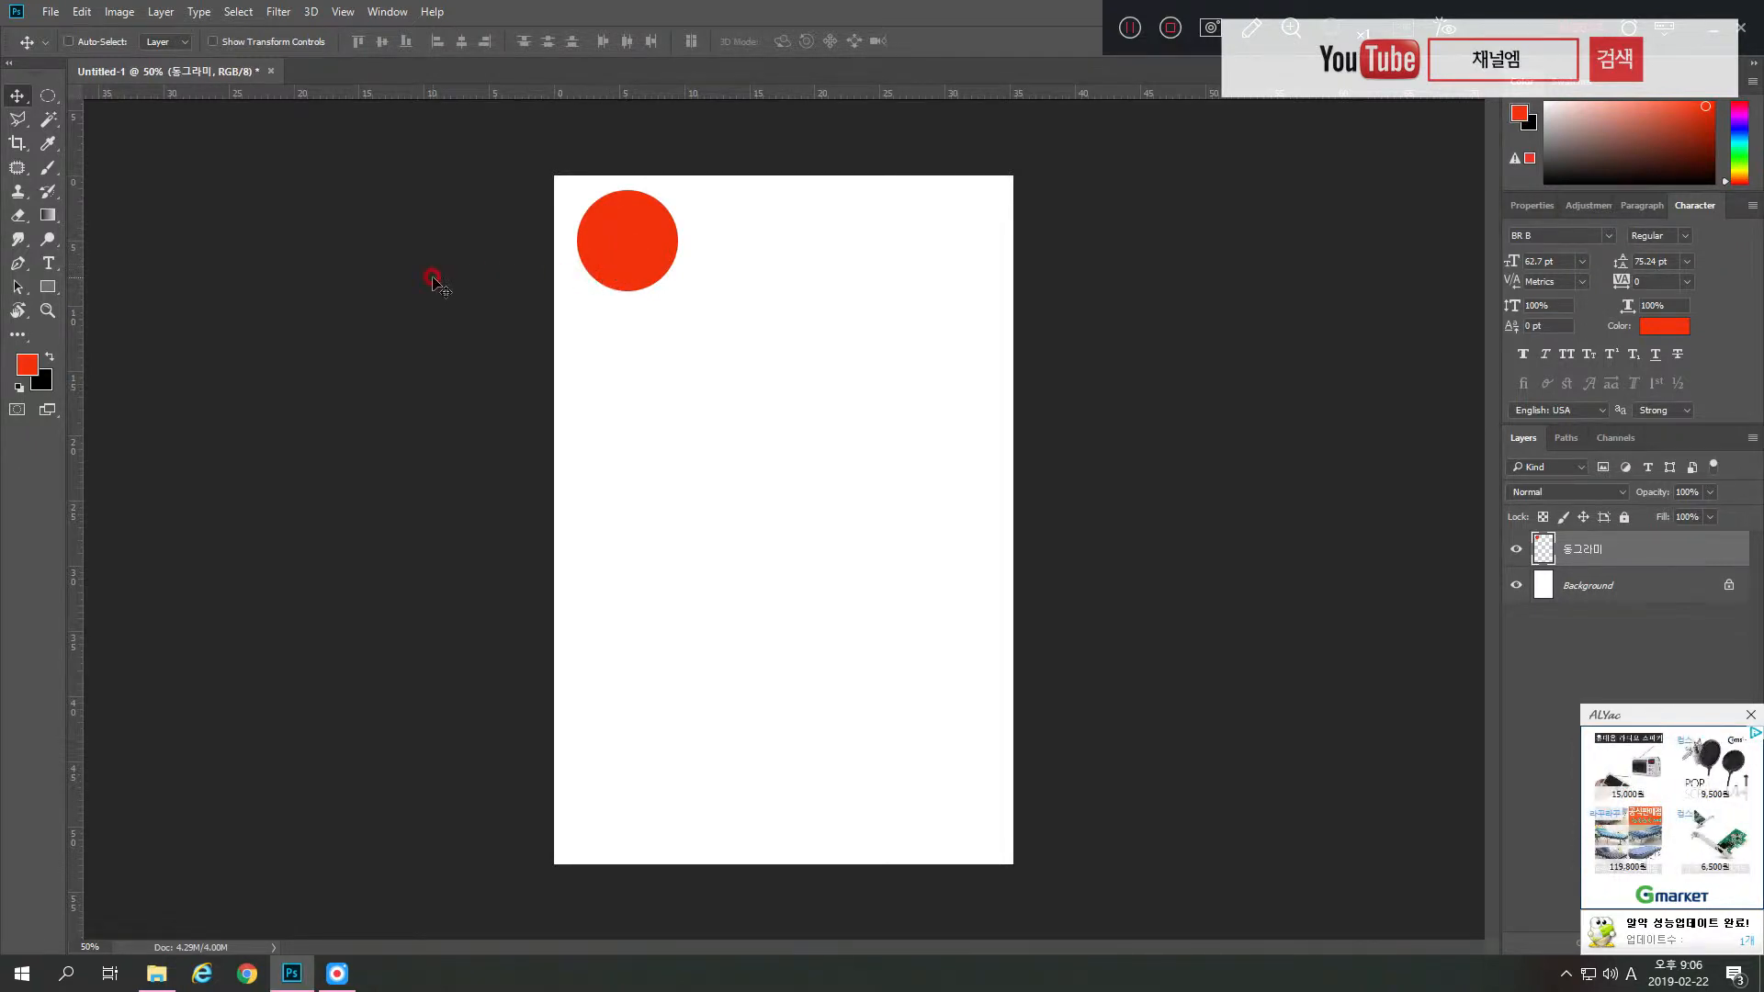
- Draw a circular selection in the canvas's upper right with the Elliptical Marquee tool and deselect it
{"action": "left_click", "coordinate": [52, 99]}
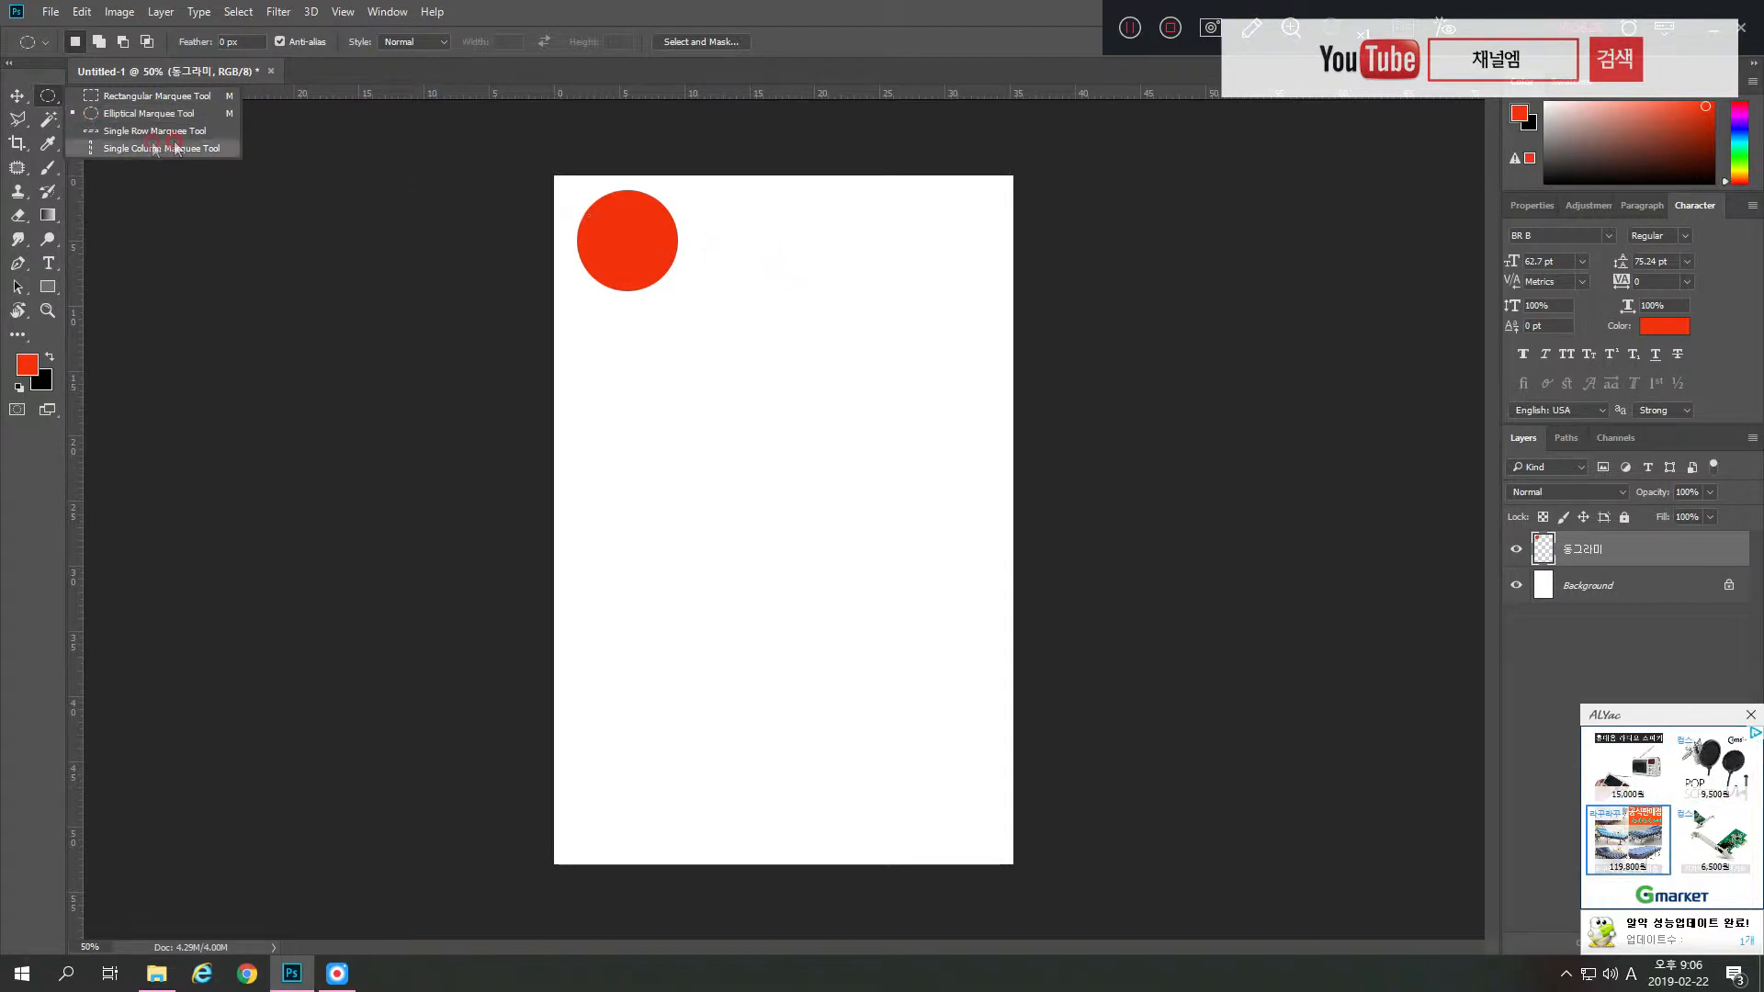
{"action": "left_click", "coordinate": [89, 114]}
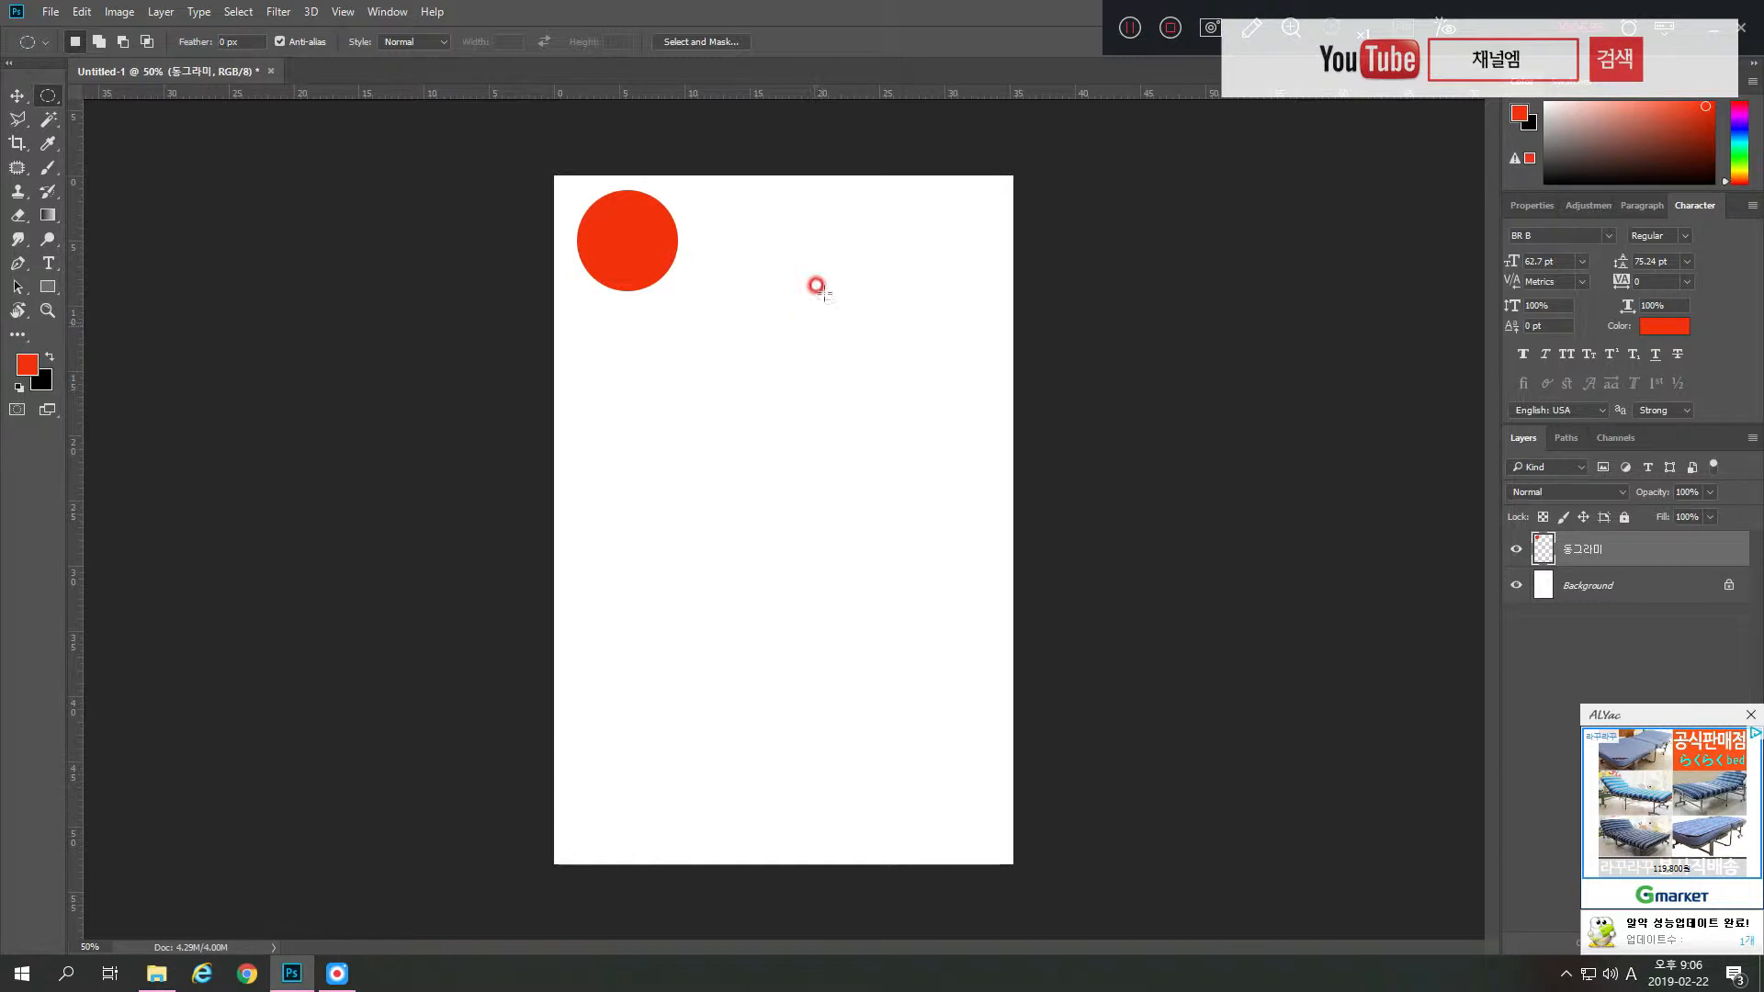
{"action": "left_click_drag", "start_coordinate": [815, 284], "coordinate": [954, 482]}
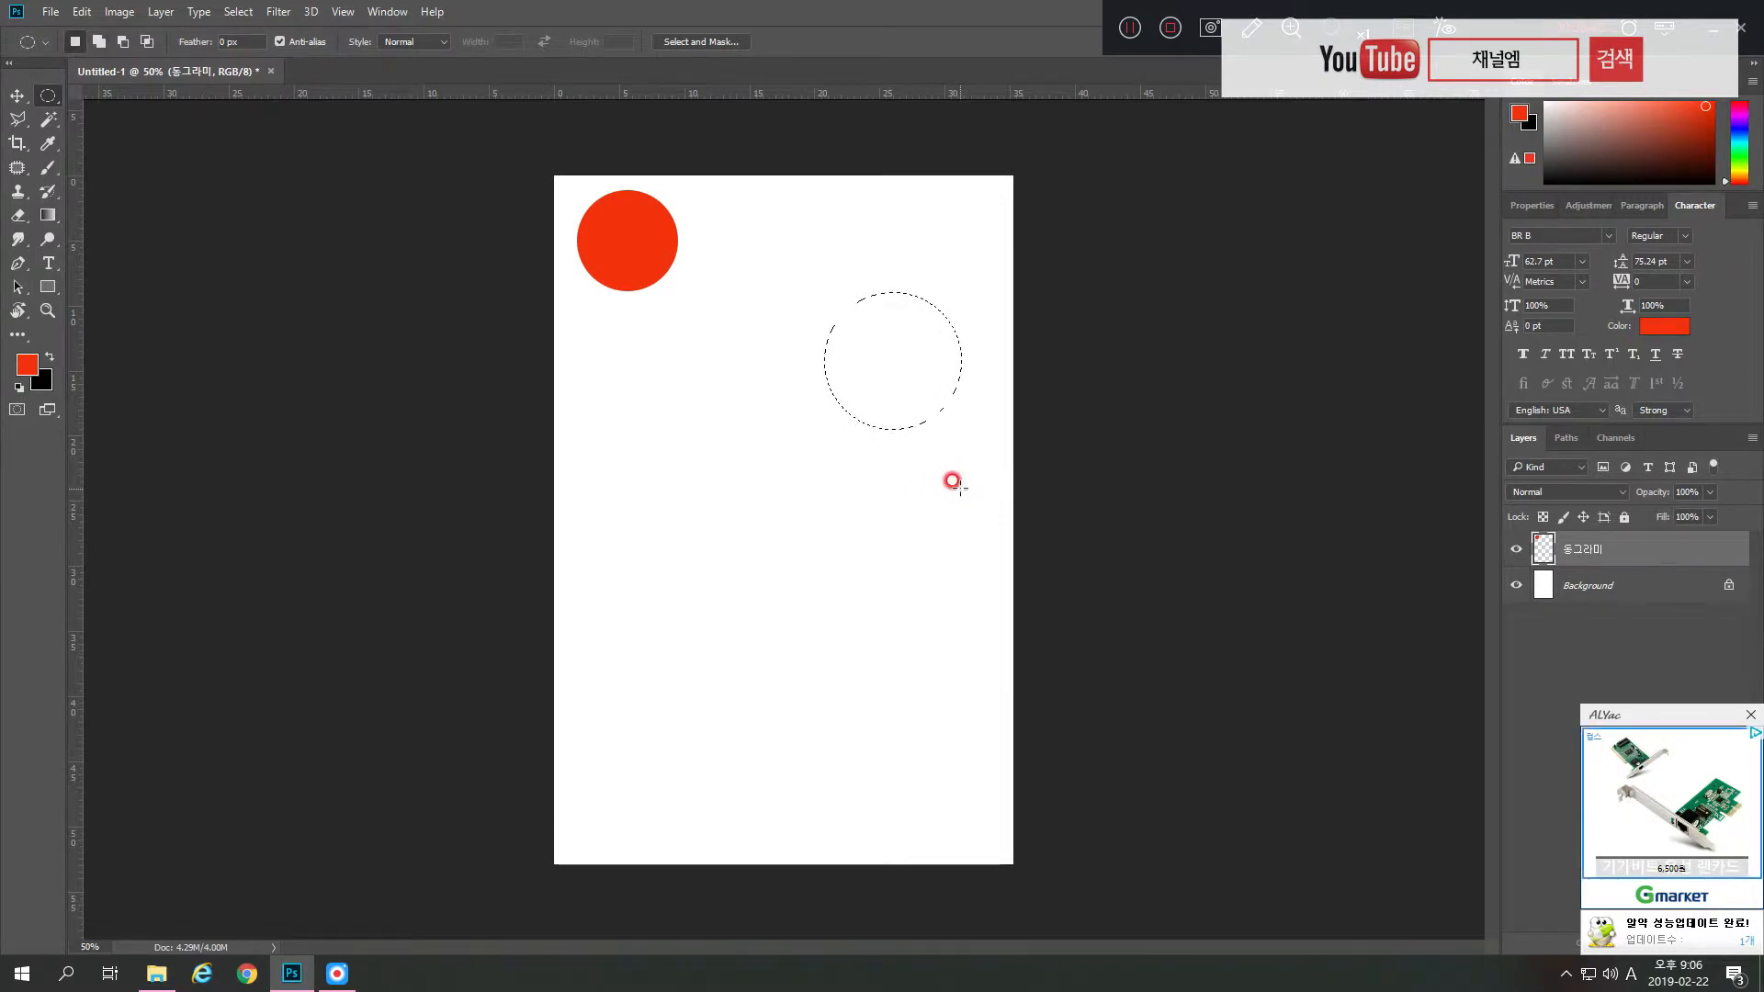
{"action": "key", "text": "ctrl+d"}
- Practise drawing elliptical and perfectly circular selections around the middle of the canvas, clearing each one
{"action": "left_click_drag", "start_coordinate": [710, 379], "coordinate": [878, 471]}
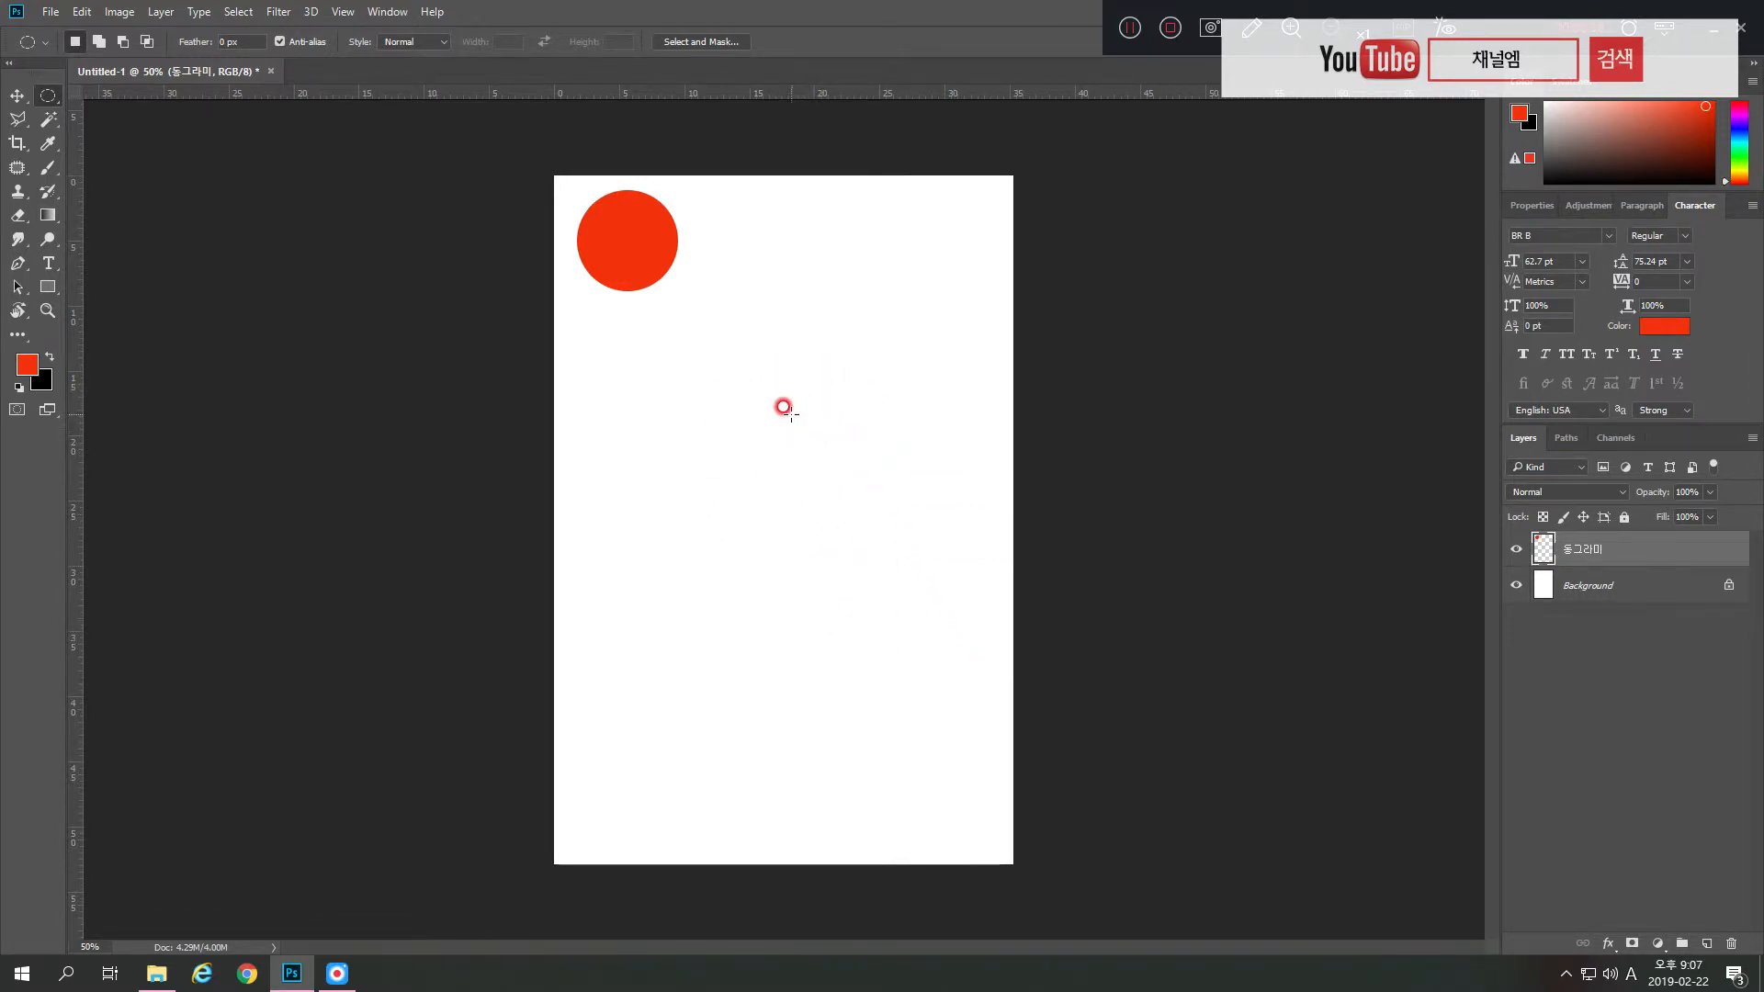
{"action": "left_click_drag", "start_coordinate": [779, 399], "coordinate": [891, 551]}
{"action": "left_click", "coordinate": [851, 465]}
{"action": "mouse_move", "coordinate": [790, 425]}
{"action": "left_mouse_down"}
{"action": "mouse_move", "coordinate": [909, 594]}
{"action": "mouse_move", "coordinate": [802, 437]}
{"action": "left_mouse_up"}
{"action": "left_click_drag", "start_coordinate": [769, 424], "coordinate": [774, 431]}
{"action": "left_click_drag", "start_coordinate": [810, 342], "coordinate": [1028, 532]}
{"action": "left_click_drag", "start_coordinate": [792, 351], "coordinate": [965, 551]}
{"action": "left_click", "coordinate": [857, 465]}
{"action": "left_click_drag", "start_coordinate": [782, 397], "coordinate": [934, 595]}
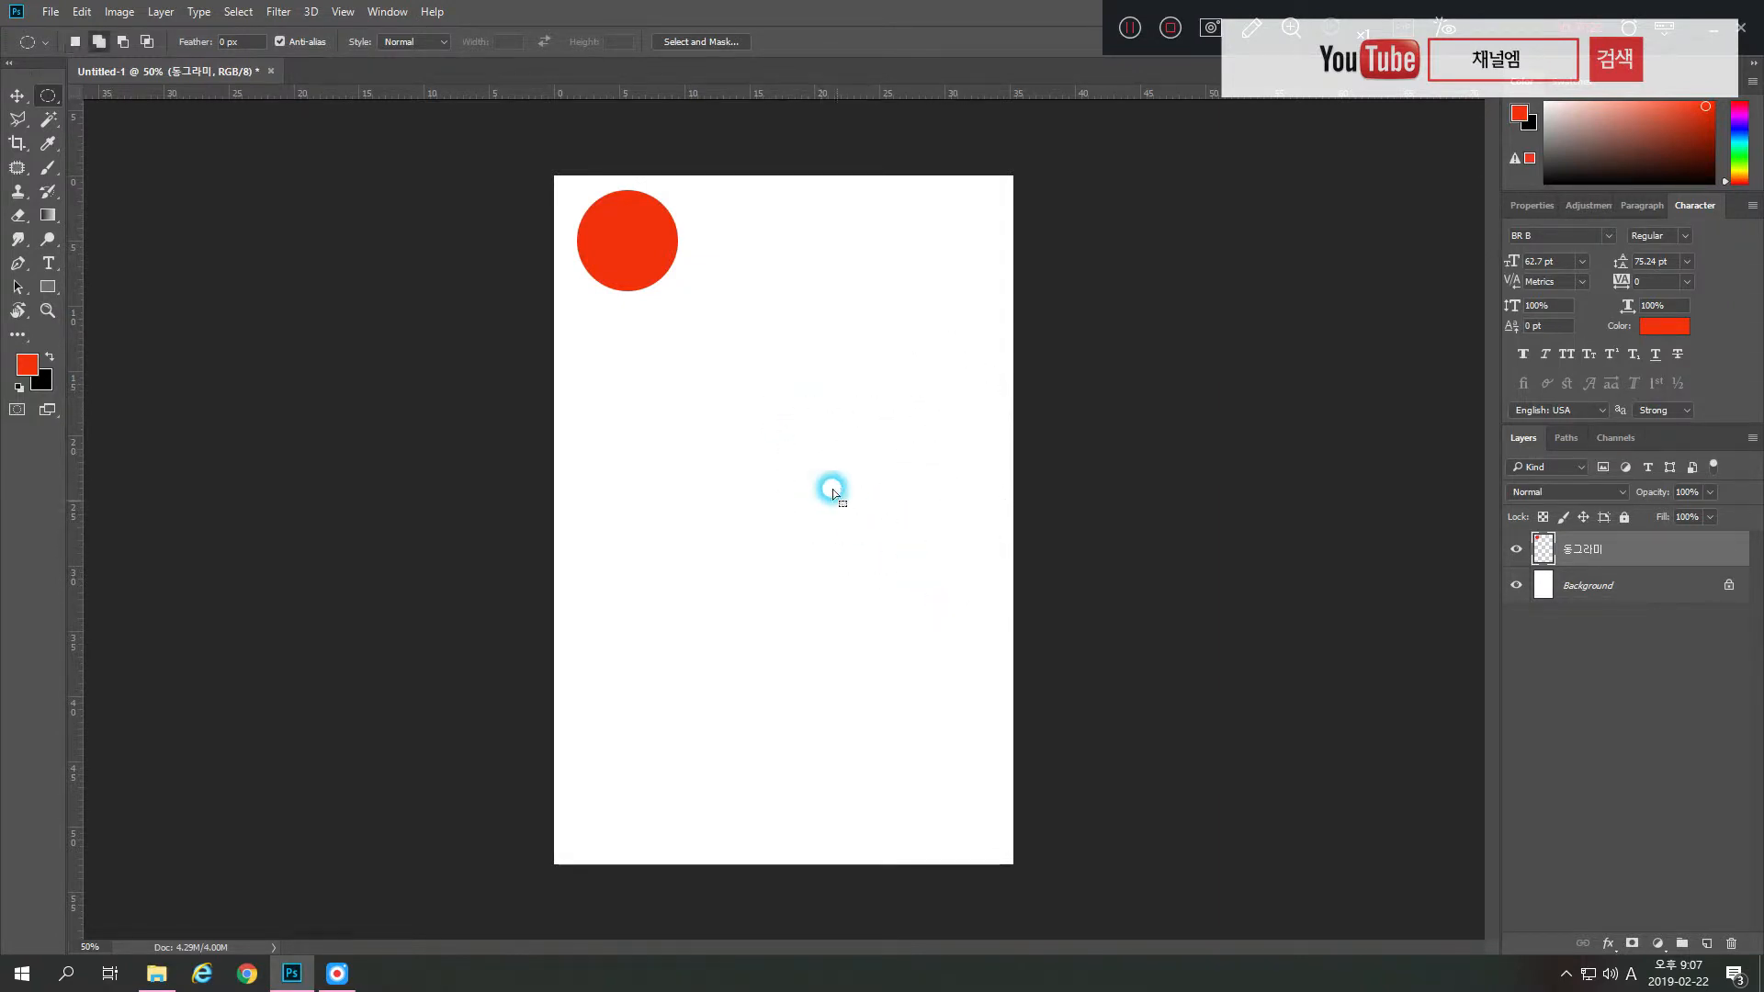
{"action": "left_click_drag", "start_coordinate": [759, 393], "coordinate": [1010, 643]}
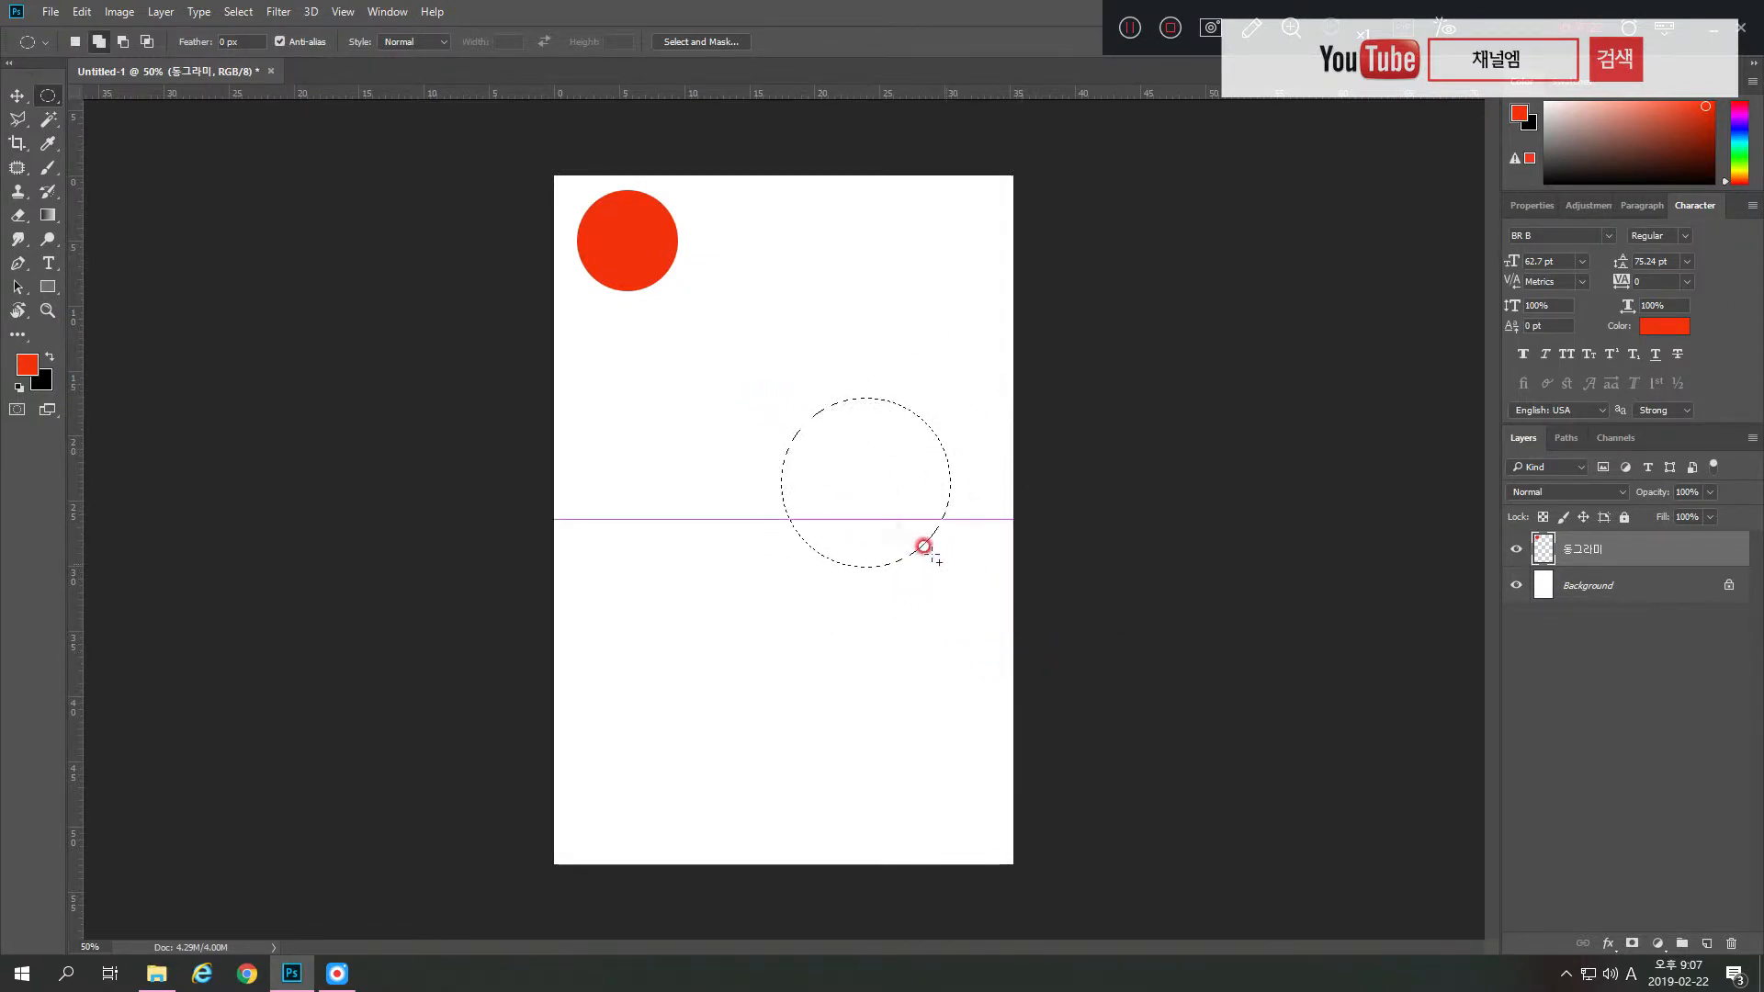
{"action": "left_click", "coordinate": [860, 493]}
{"action": "left_click_drag", "start_coordinate": [754, 411], "coordinate": [1008, 640]}
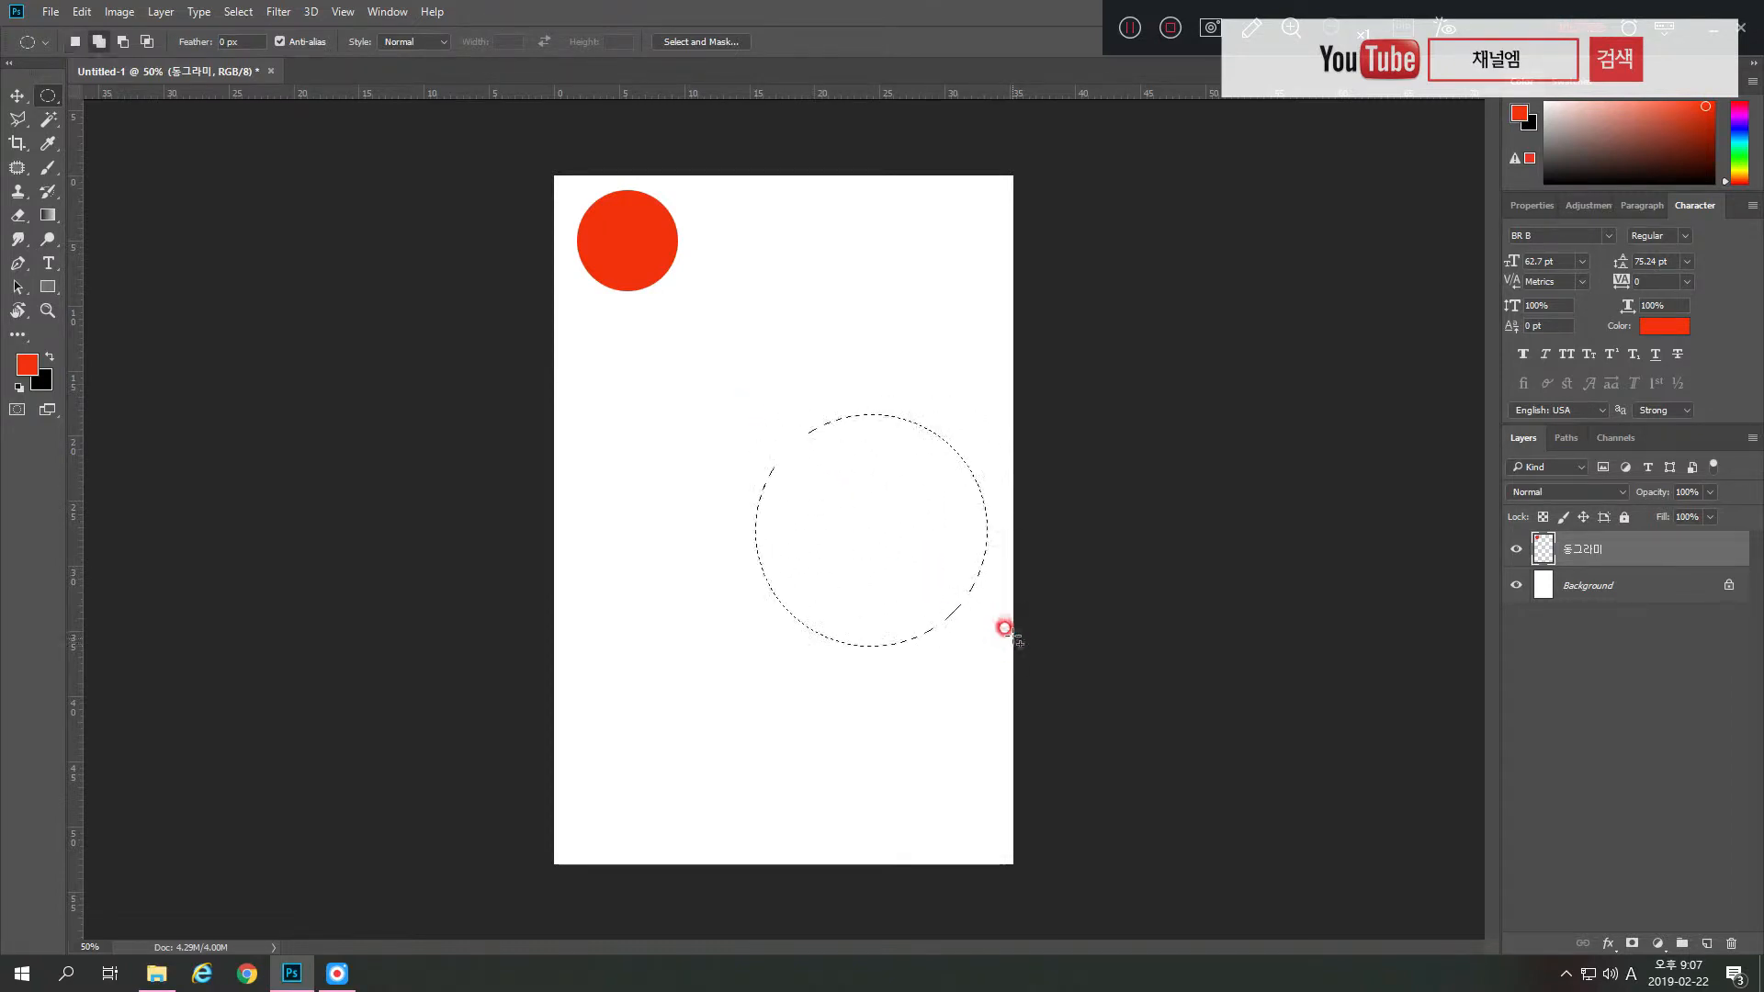
{"action": "left_click", "coordinate": [805, 451]}
- Switch from the Elliptical Marquee to the Rectangular Marquee tool
{"action": "left_click", "coordinate": [52, 103]}
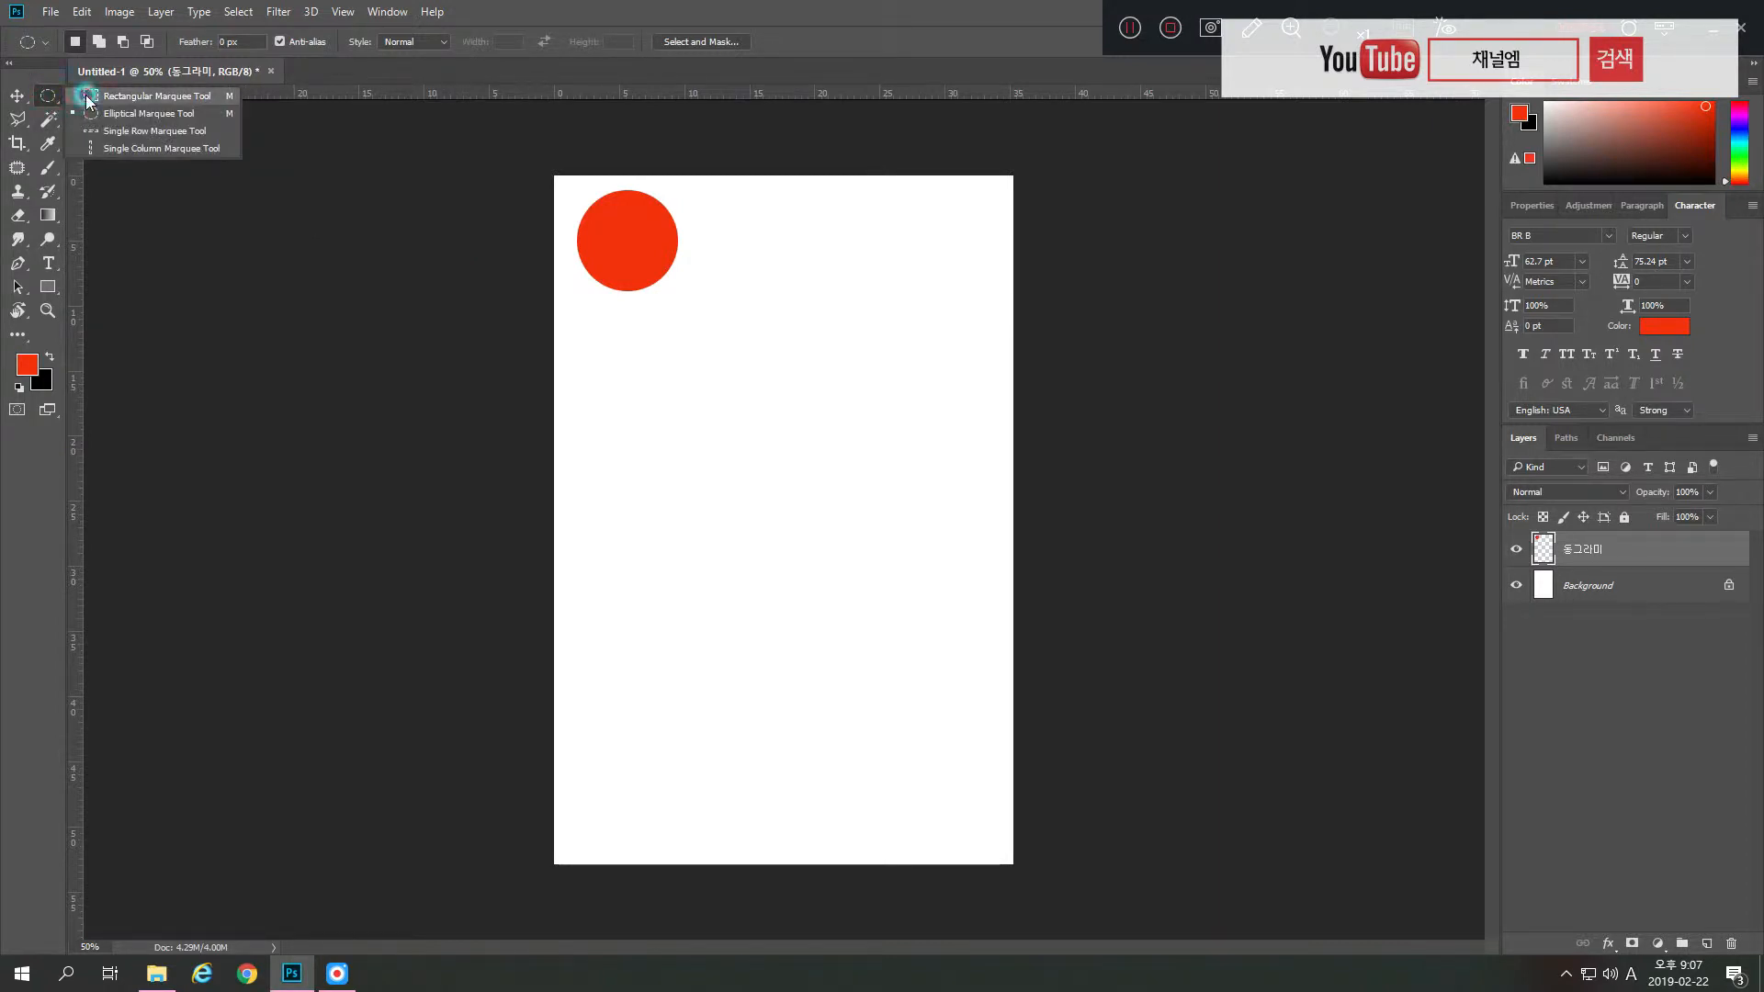
{"action": "left_click", "coordinate": [88, 98]}
{"action": "left_click", "coordinate": [47, 100]}
{"action": "left_click", "coordinate": [317, 81]}
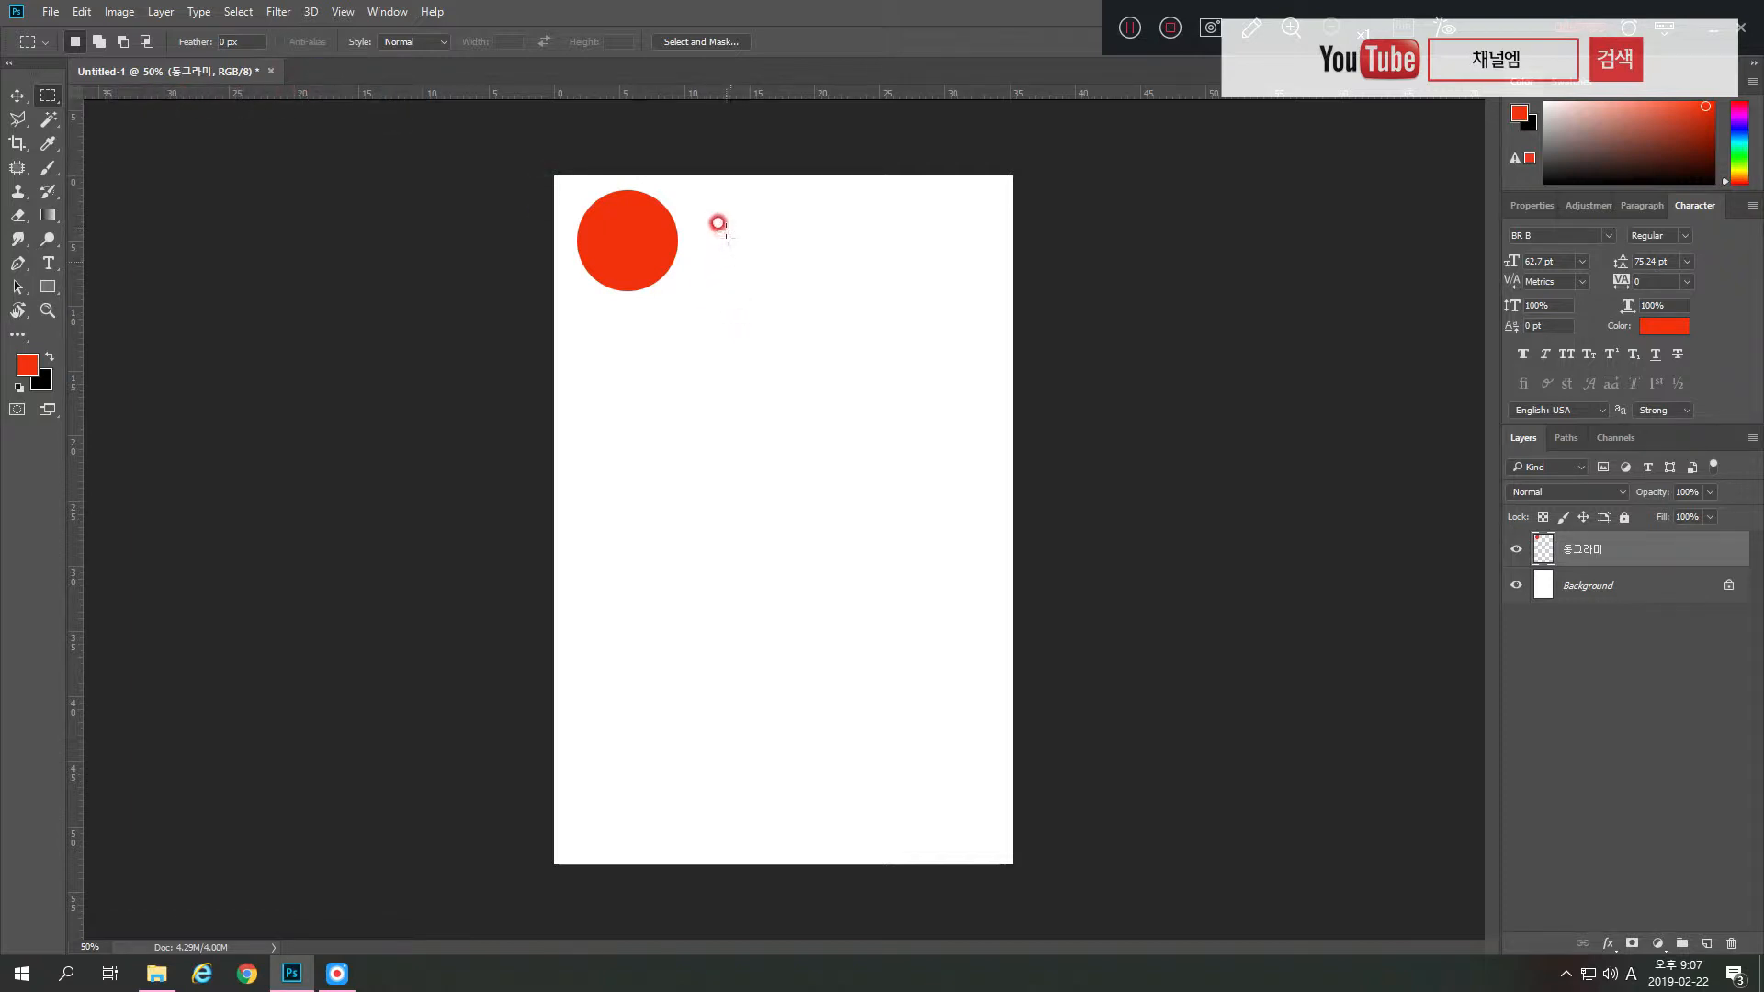
- Practise drawing rectangular selections of different sizes below and beside the circle, clearing each one
{"action": "left_click_drag", "start_coordinate": [725, 229], "coordinate": [958, 406]}
{"action": "left_click_drag", "start_coordinate": [662, 455], "coordinate": [918, 602]}
{"action": "left_click", "coordinate": [743, 275]}
{"action": "left_click_drag", "start_coordinate": [749, 281], "coordinate": [913, 417]}
{"action": "left_click_drag", "start_coordinate": [735, 206], "coordinate": [944, 379]}
{"action": "key", "text": "ctrl+d"}
{"action": "left_click_drag", "start_coordinate": [744, 302], "coordinate": [907, 626]}
- Make a bright green (#1df30c) square near the middle of the 동그라미 layer by filling a square selection, and deselect it
{"action": "left_click_drag", "start_coordinate": [777, 425], "coordinate": [847, 492]}
{"action": "left_click", "coordinate": [26, 366]}
{"action": "left_click_drag", "start_coordinate": [629, 577], "coordinate": [621, 558]}
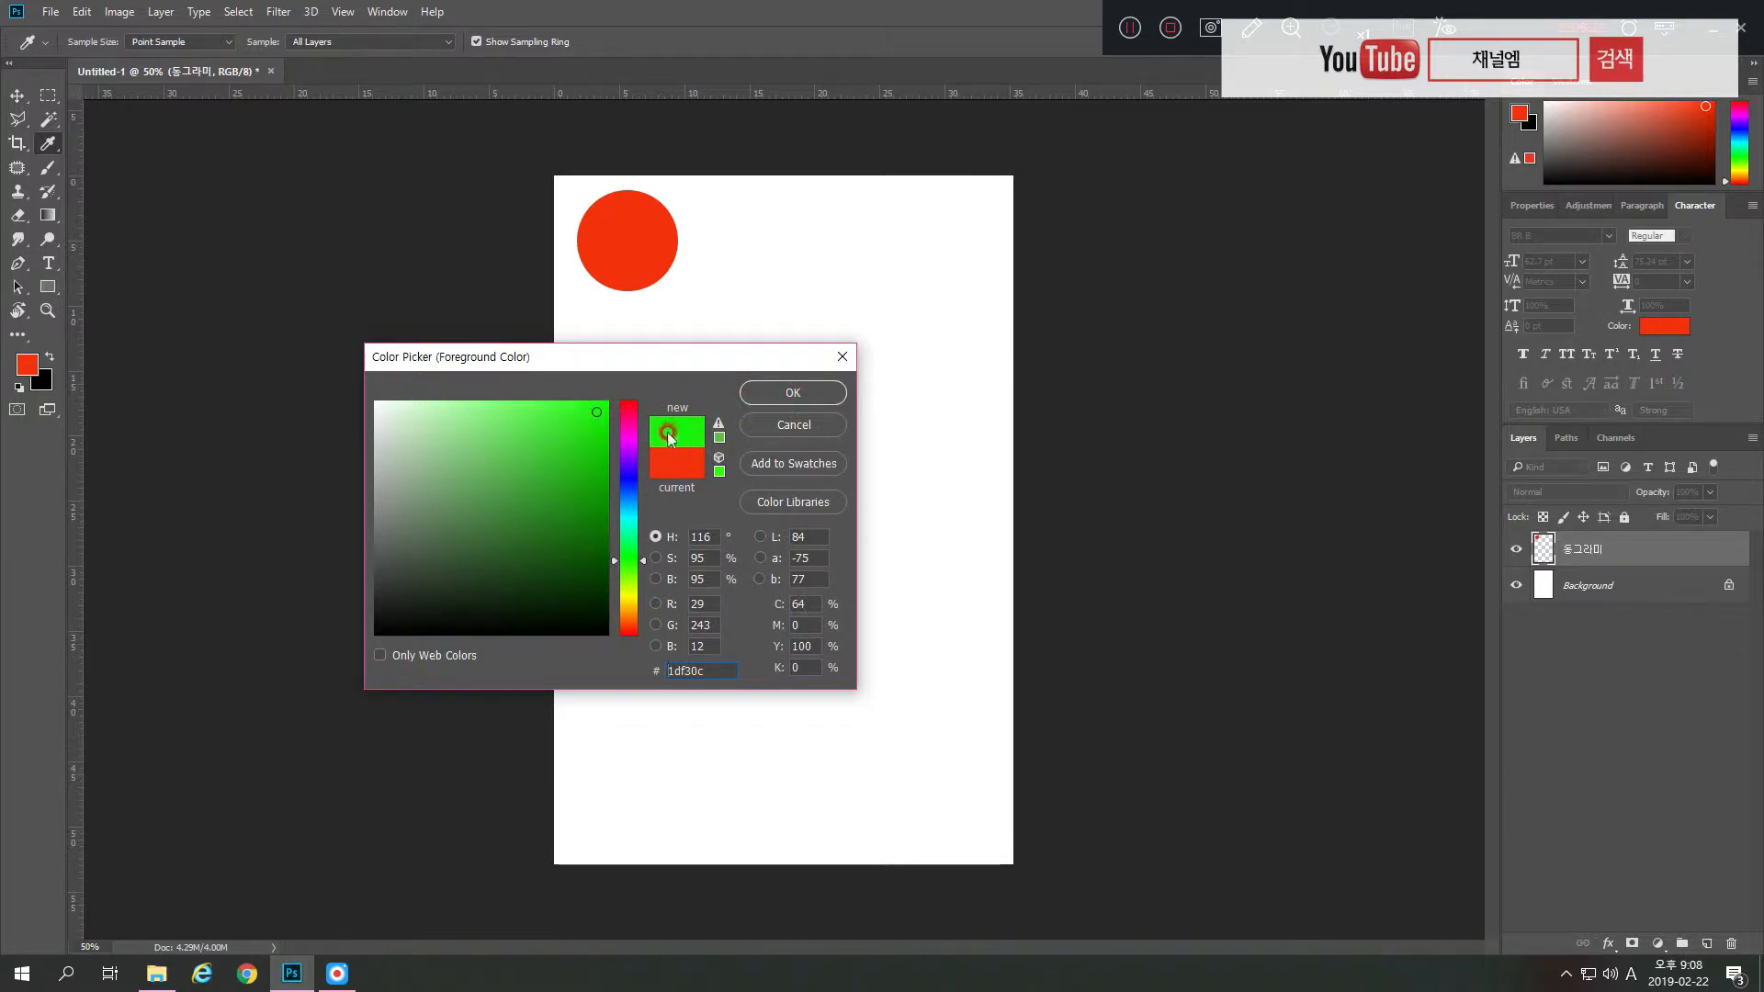
{"action": "left_click", "coordinate": [807, 403]}
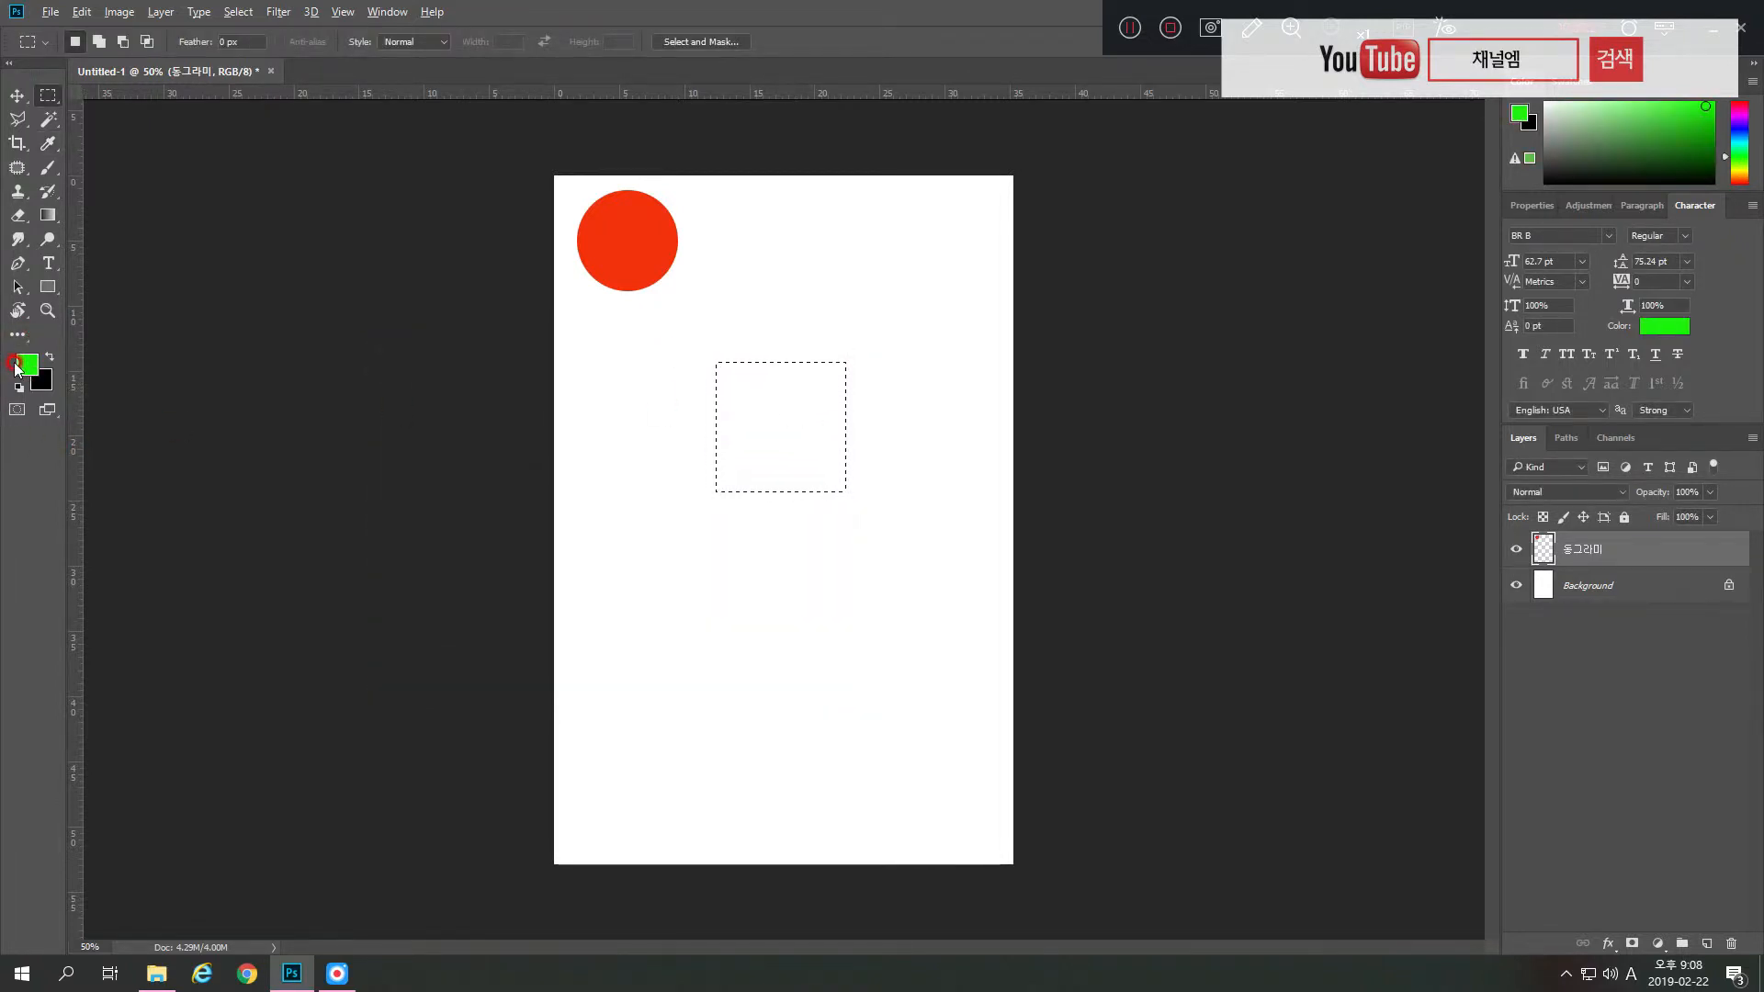
{"action": "key", "text": "alt+BackSpace"}
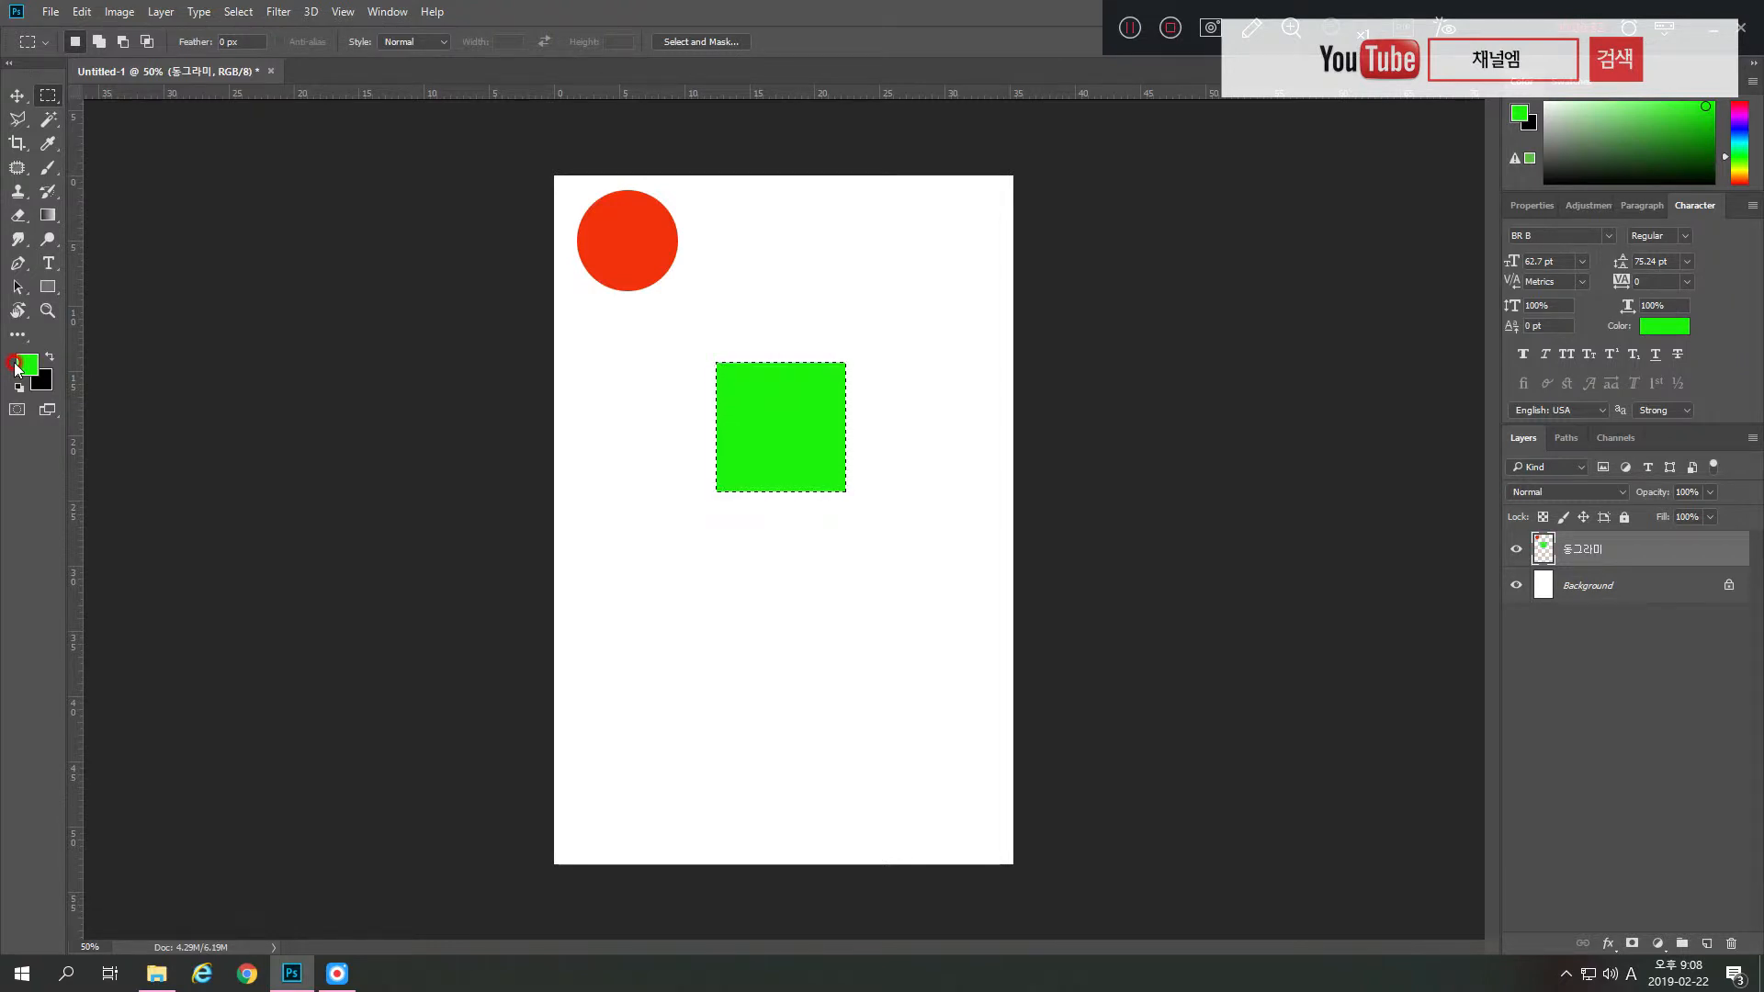
{"action": "left_click", "coordinate": [197, 485]}
- Move the circle and square together down and to the right, toggling the 동그라미 layer's visibility to check that both shapes share it
{"action": "key", "text": "v"}
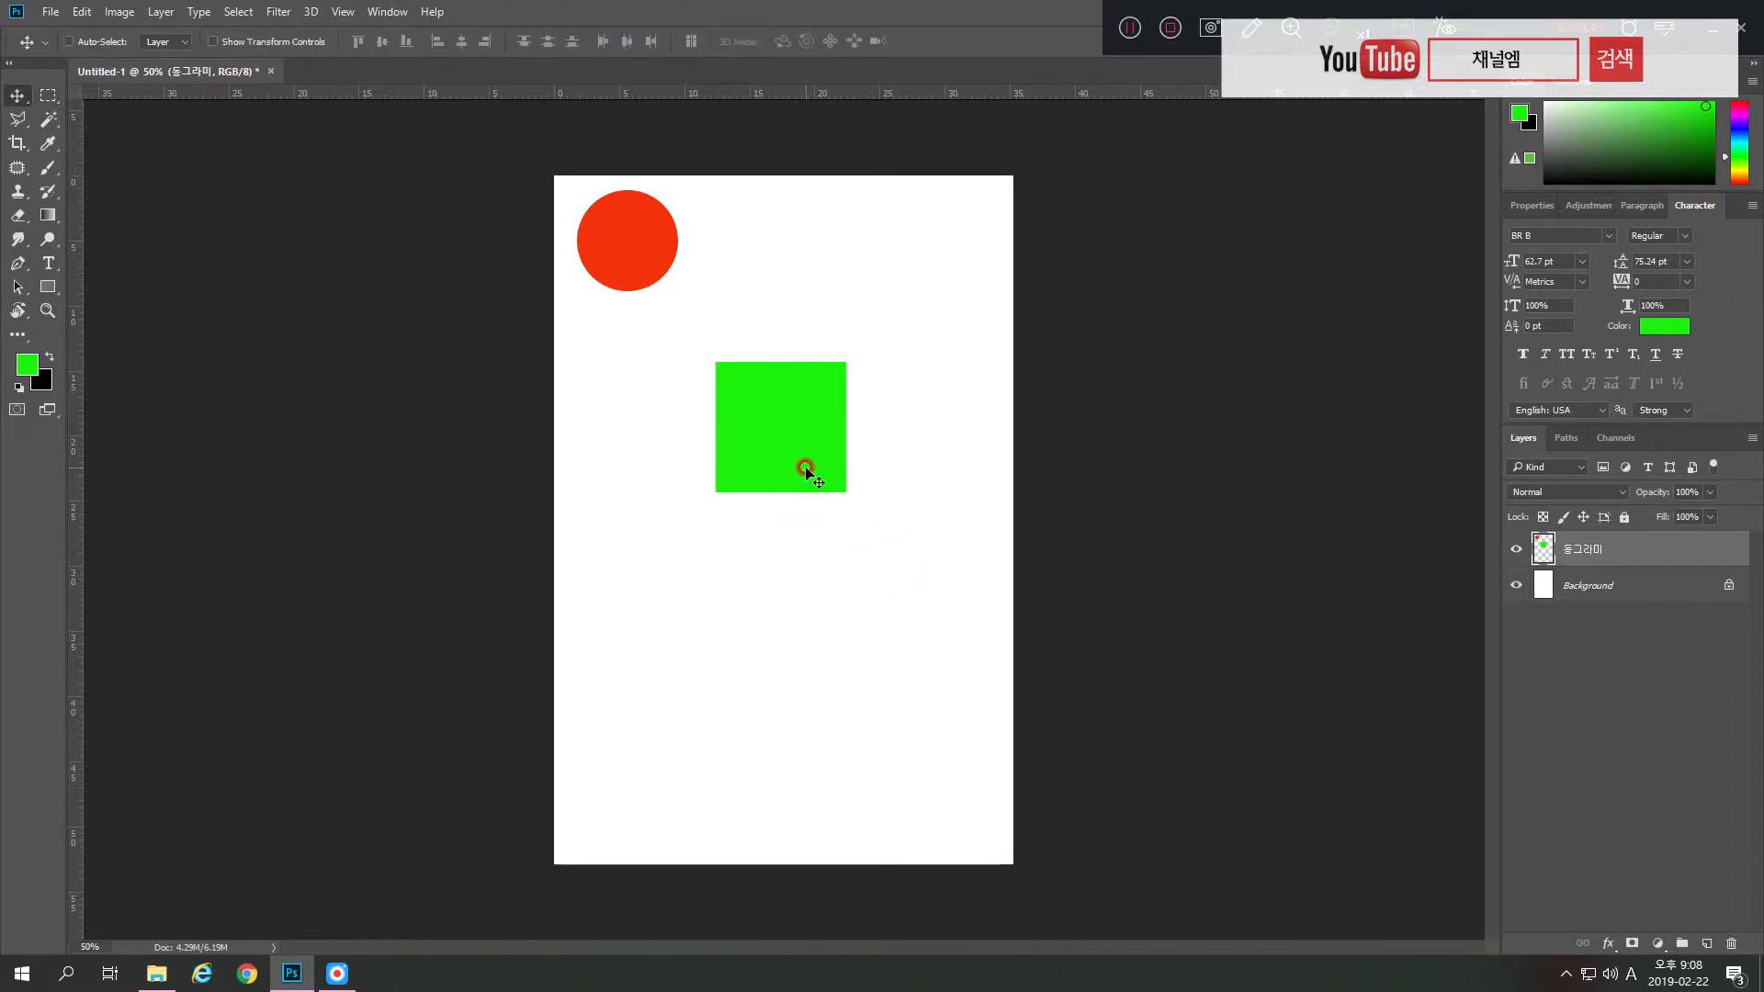
{"action": "left_click_drag", "start_coordinate": [796, 466], "coordinate": [831, 537]}
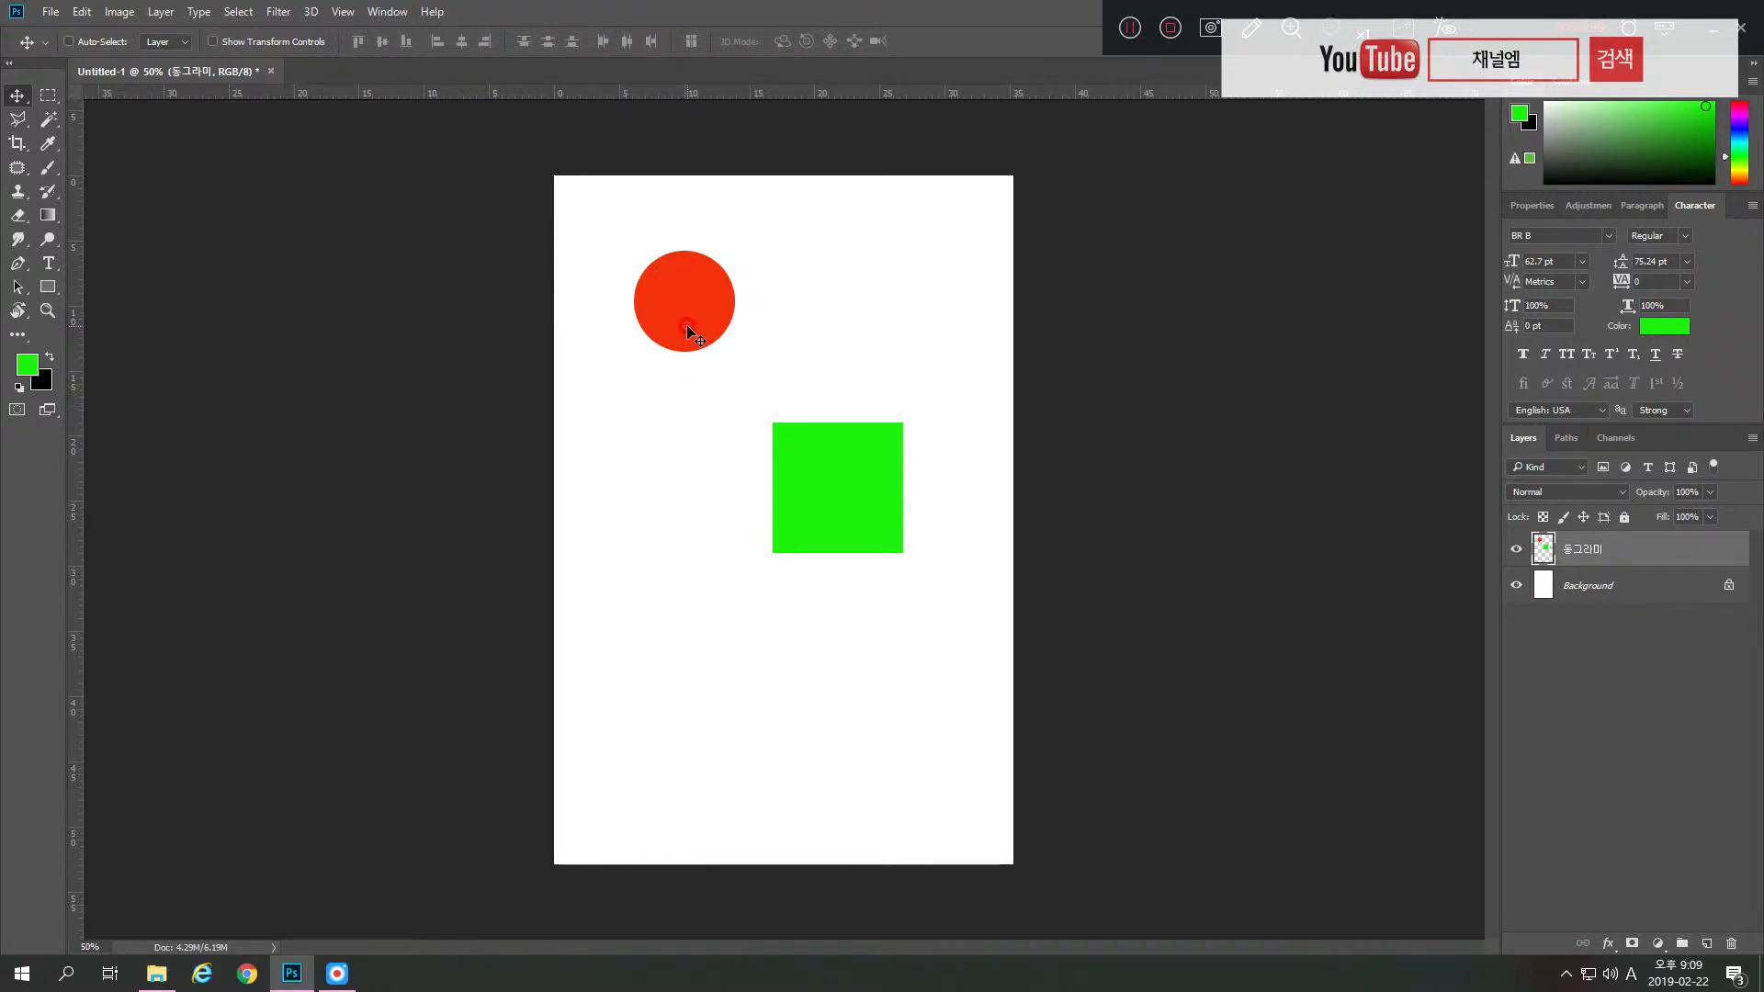
{"action": "left_click", "coordinate": [1516, 552]}
{"action": "left_click", "coordinate": [1516, 552]}
{"action": "left_click", "coordinate": [1516, 552]}
{"action": "left_click", "coordinate": [1516, 553]}
{"action": "left_click", "coordinate": [1516, 552]}
{"action": "left_click", "coordinate": [1516, 552]}
{"action": "left_click_drag", "start_coordinate": [822, 442], "coordinate": [854, 516]}
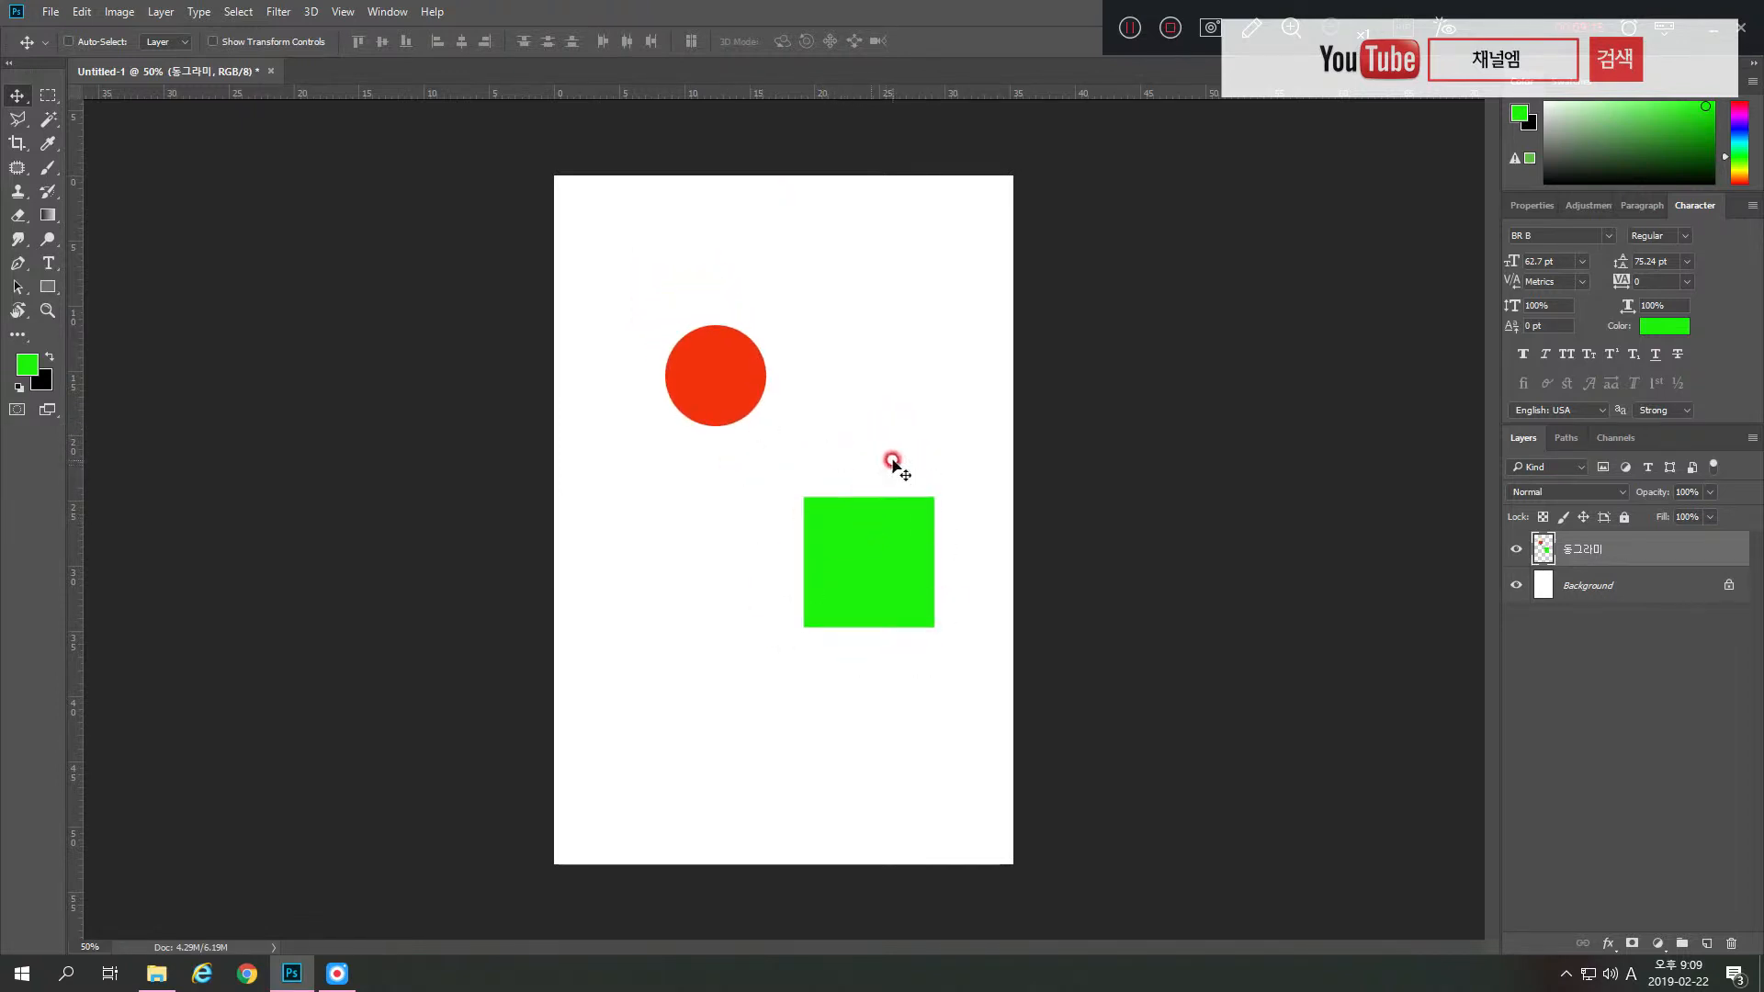
{"action": "left_click_drag", "start_coordinate": [858, 563], "coordinate": [839, 532]}
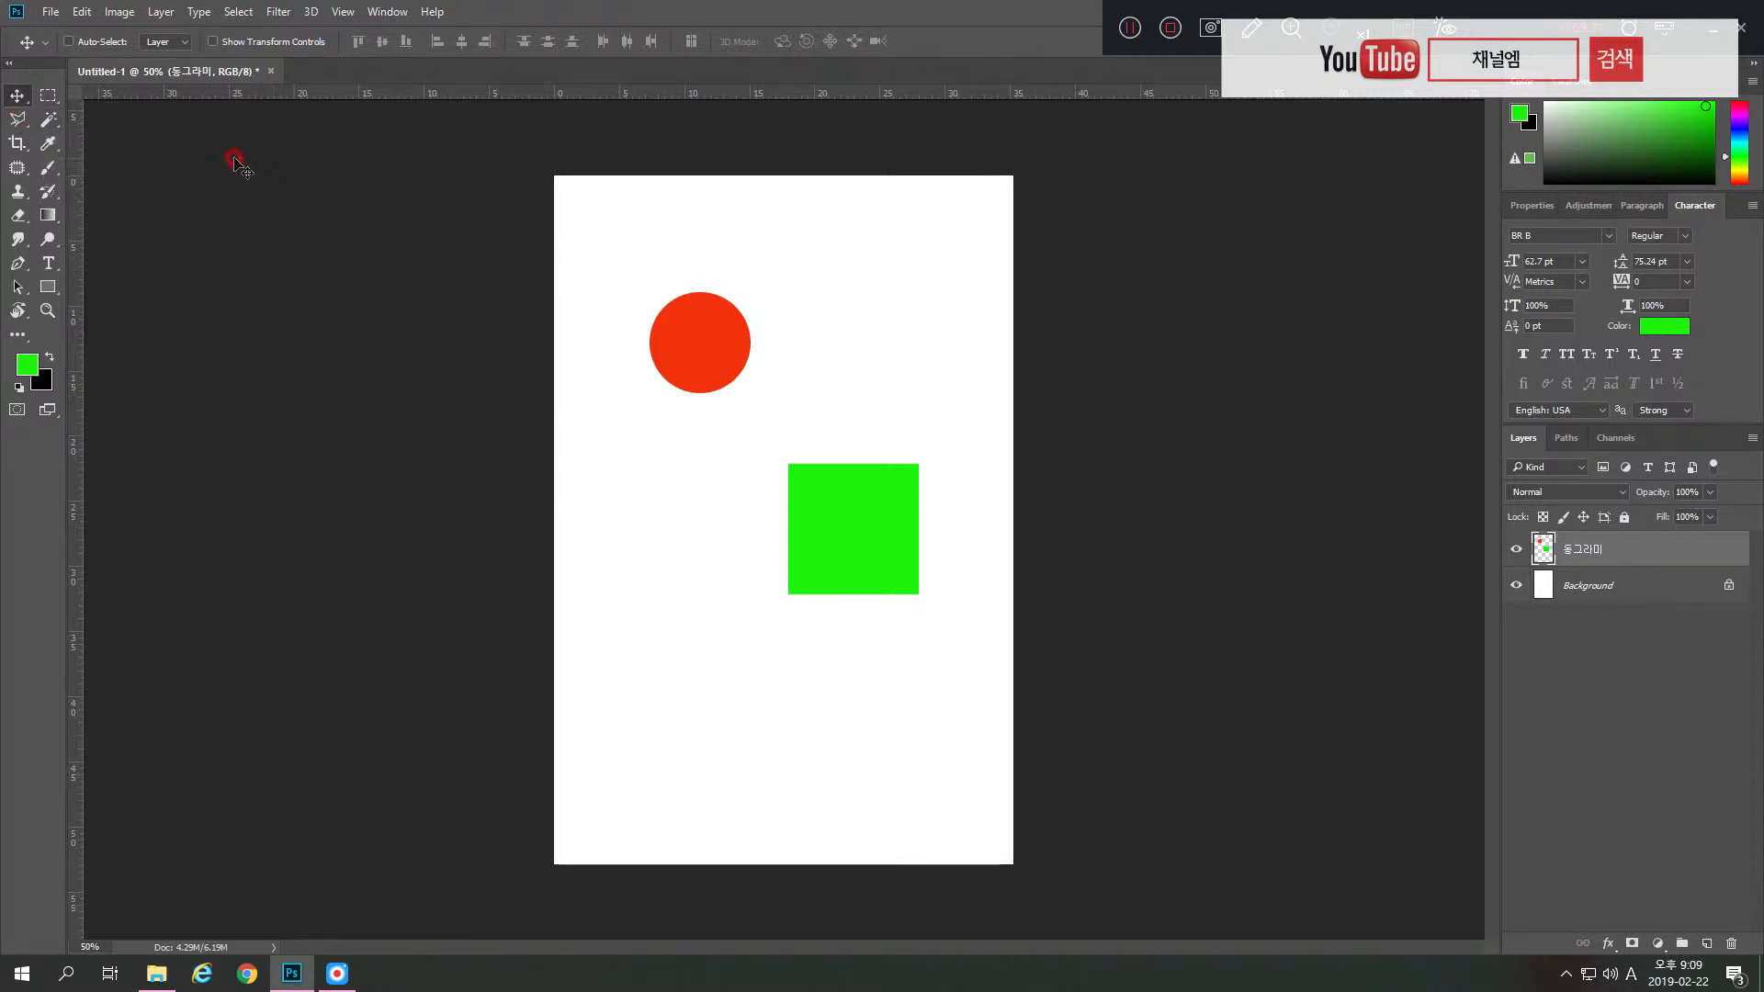
- Open the sunflower image 해바라기 from the 유튜브채널홍보 folder on the desktop
{"action": "left_click", "coordinate": [51, 15]}
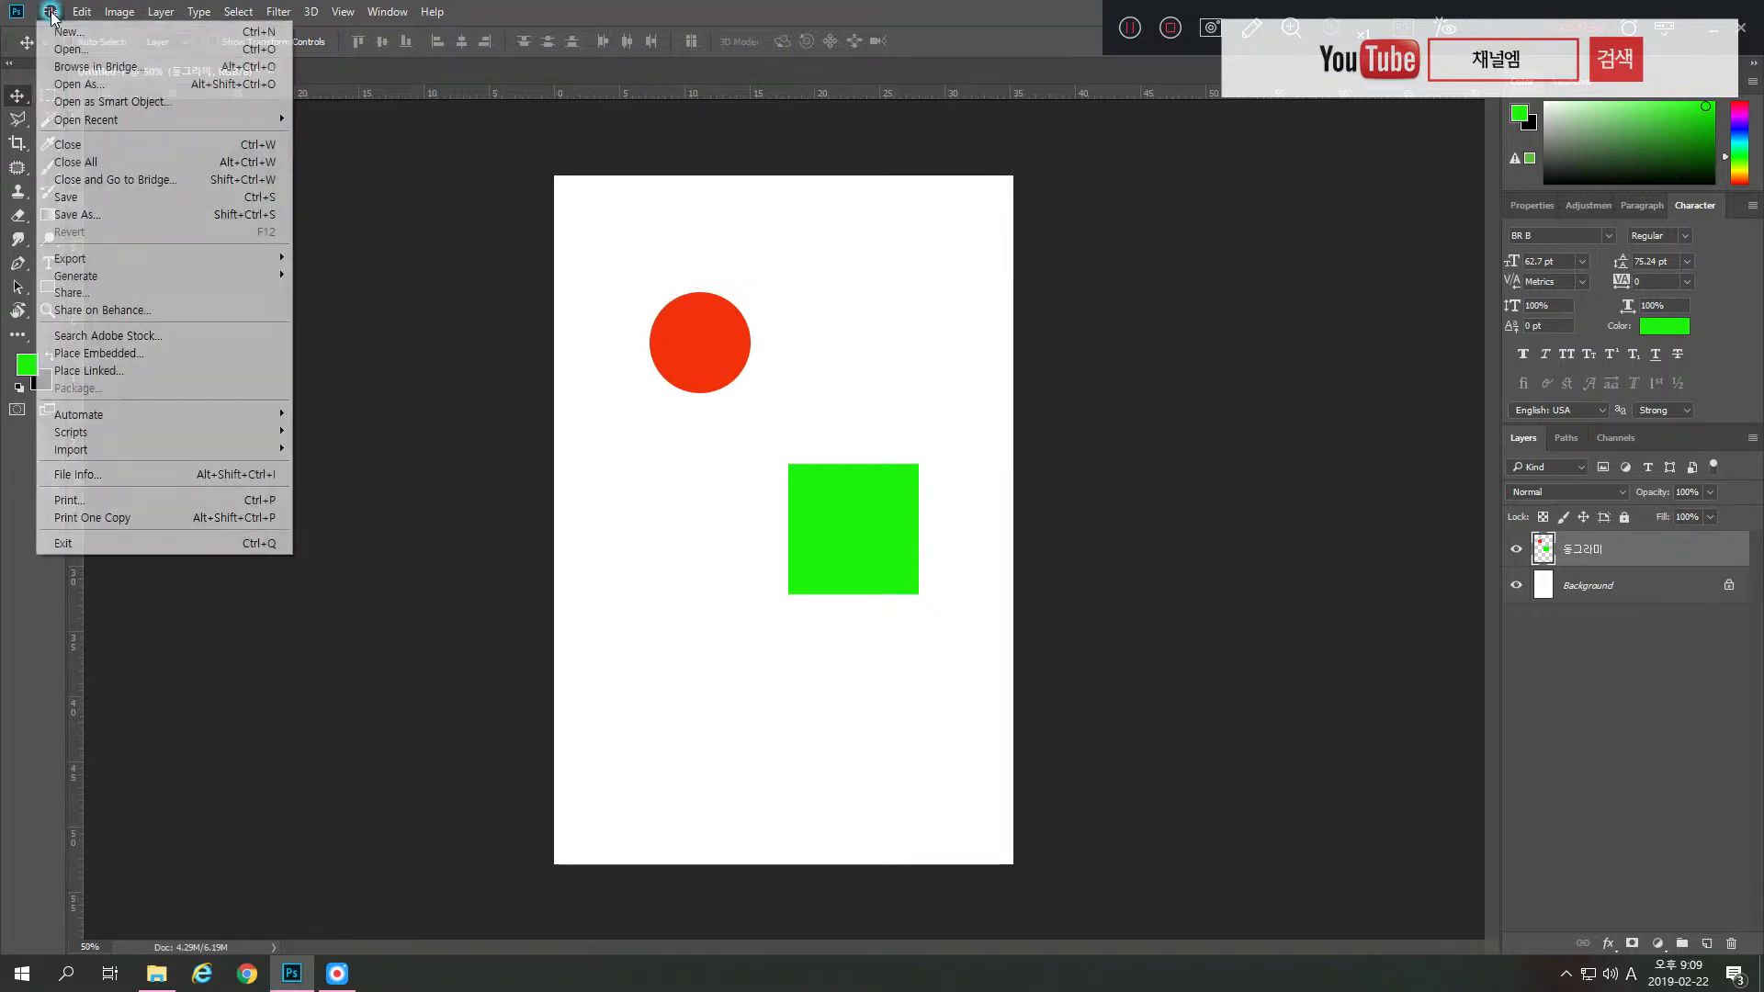
{"action": "left_click", "coordinate": [119, 70]}
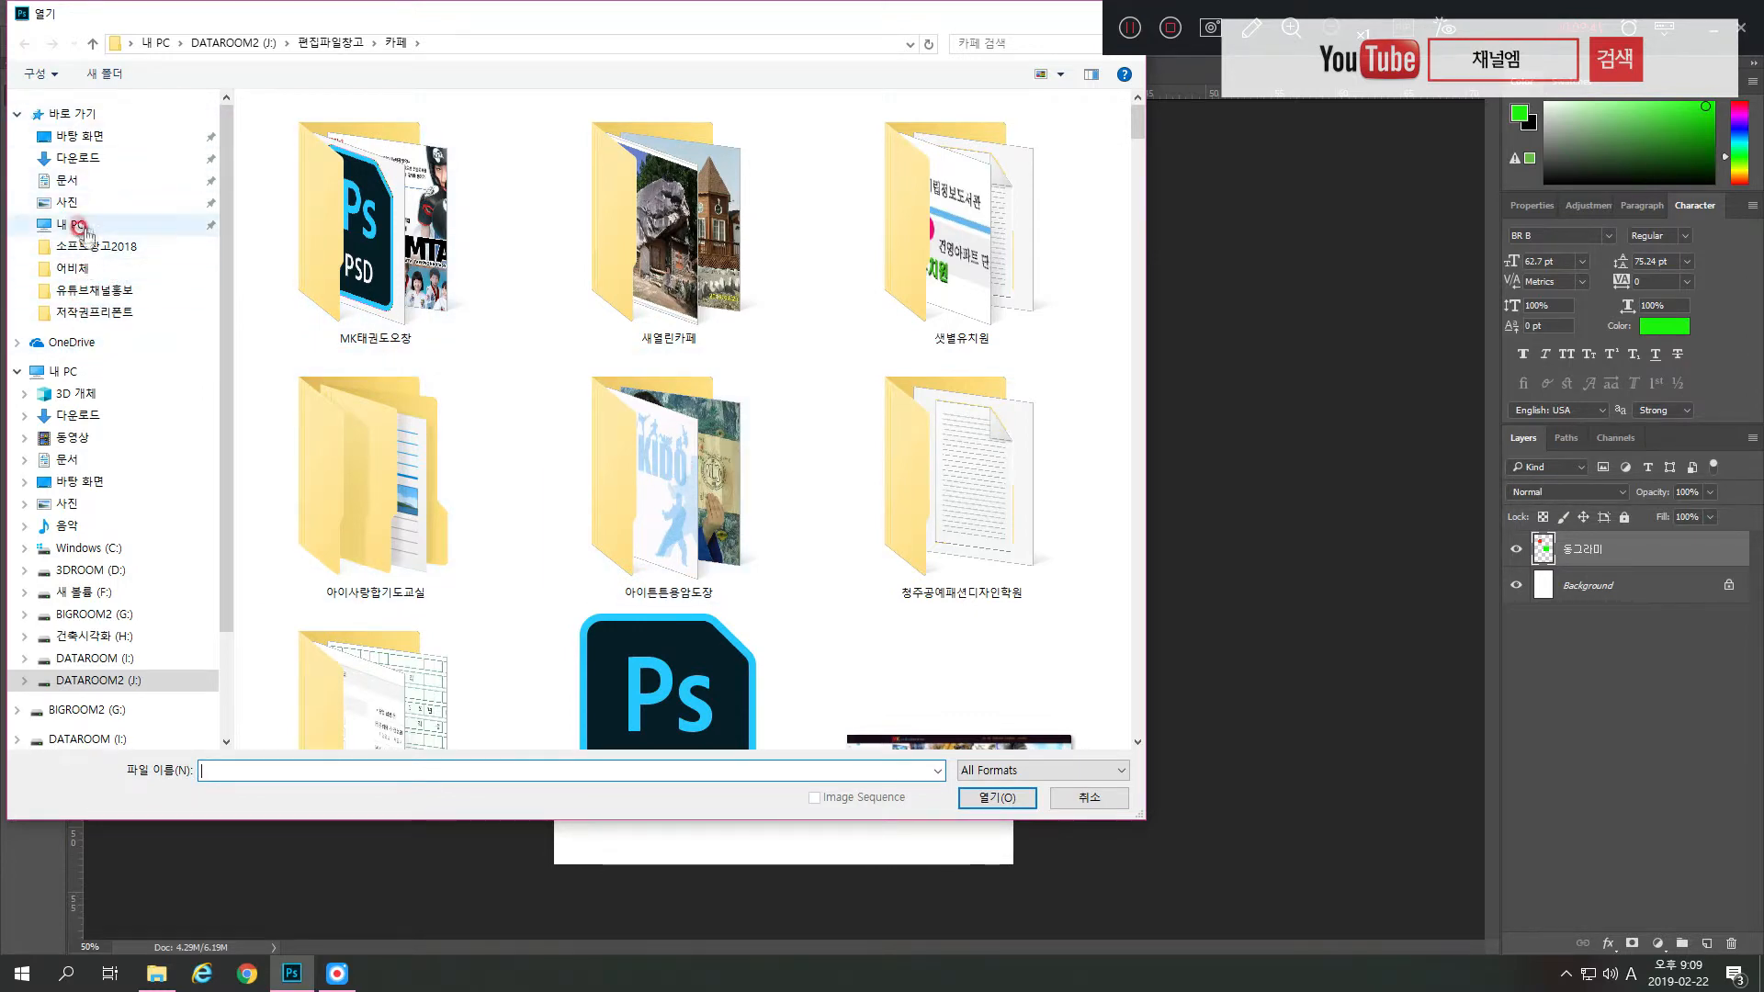
{"action": "left_click", "coordinate": [79, 136]}
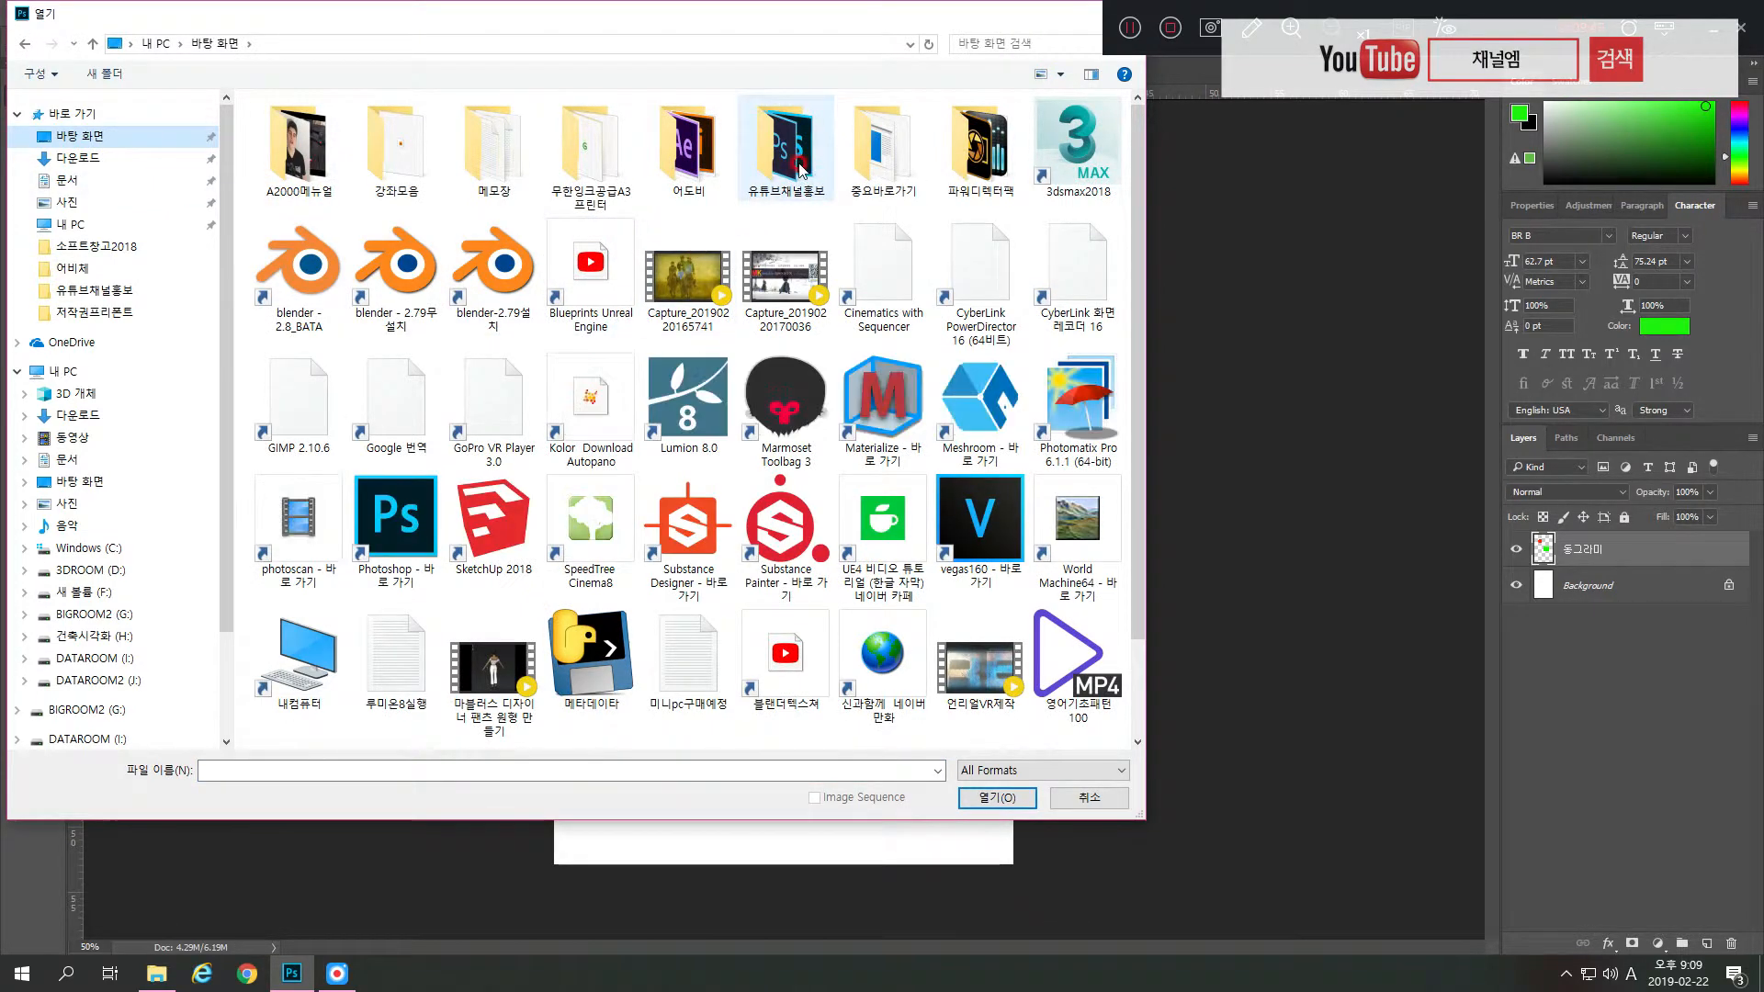
{"action": "double_click", "coordinate": [813, 188]}
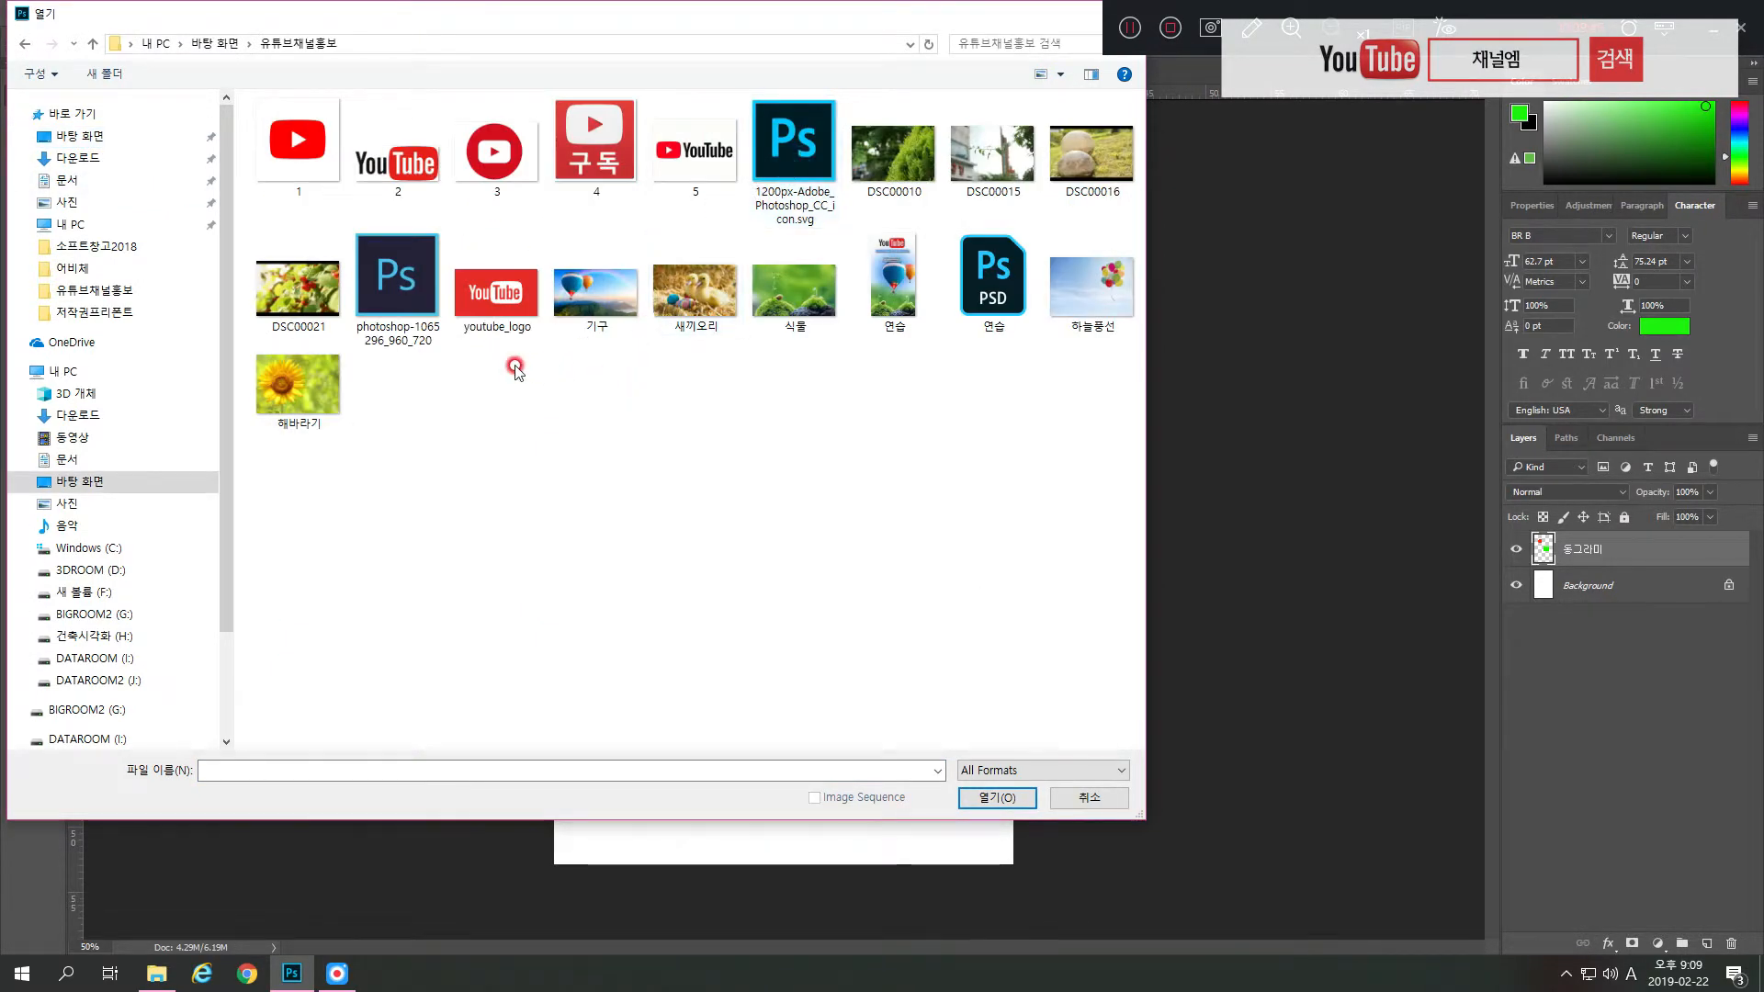
{"action": "left_click", "coordinate": [286, 389]}
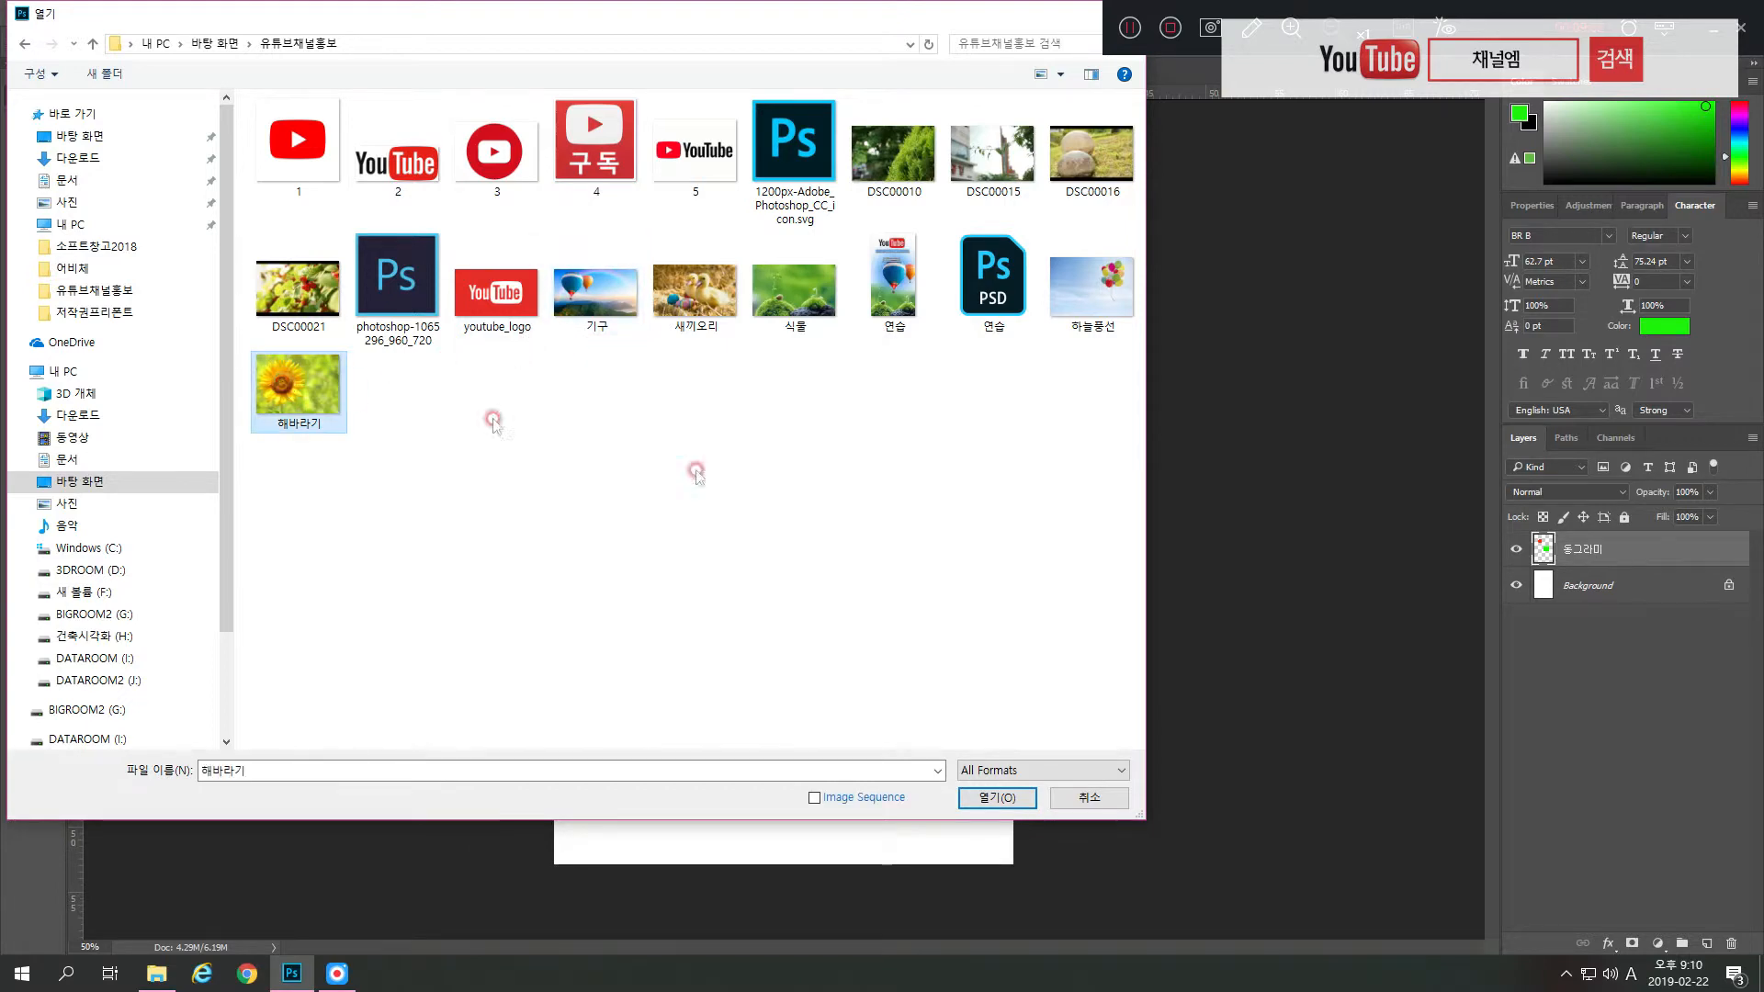
{"action": "left_click", "coordinate": [994, 797]}
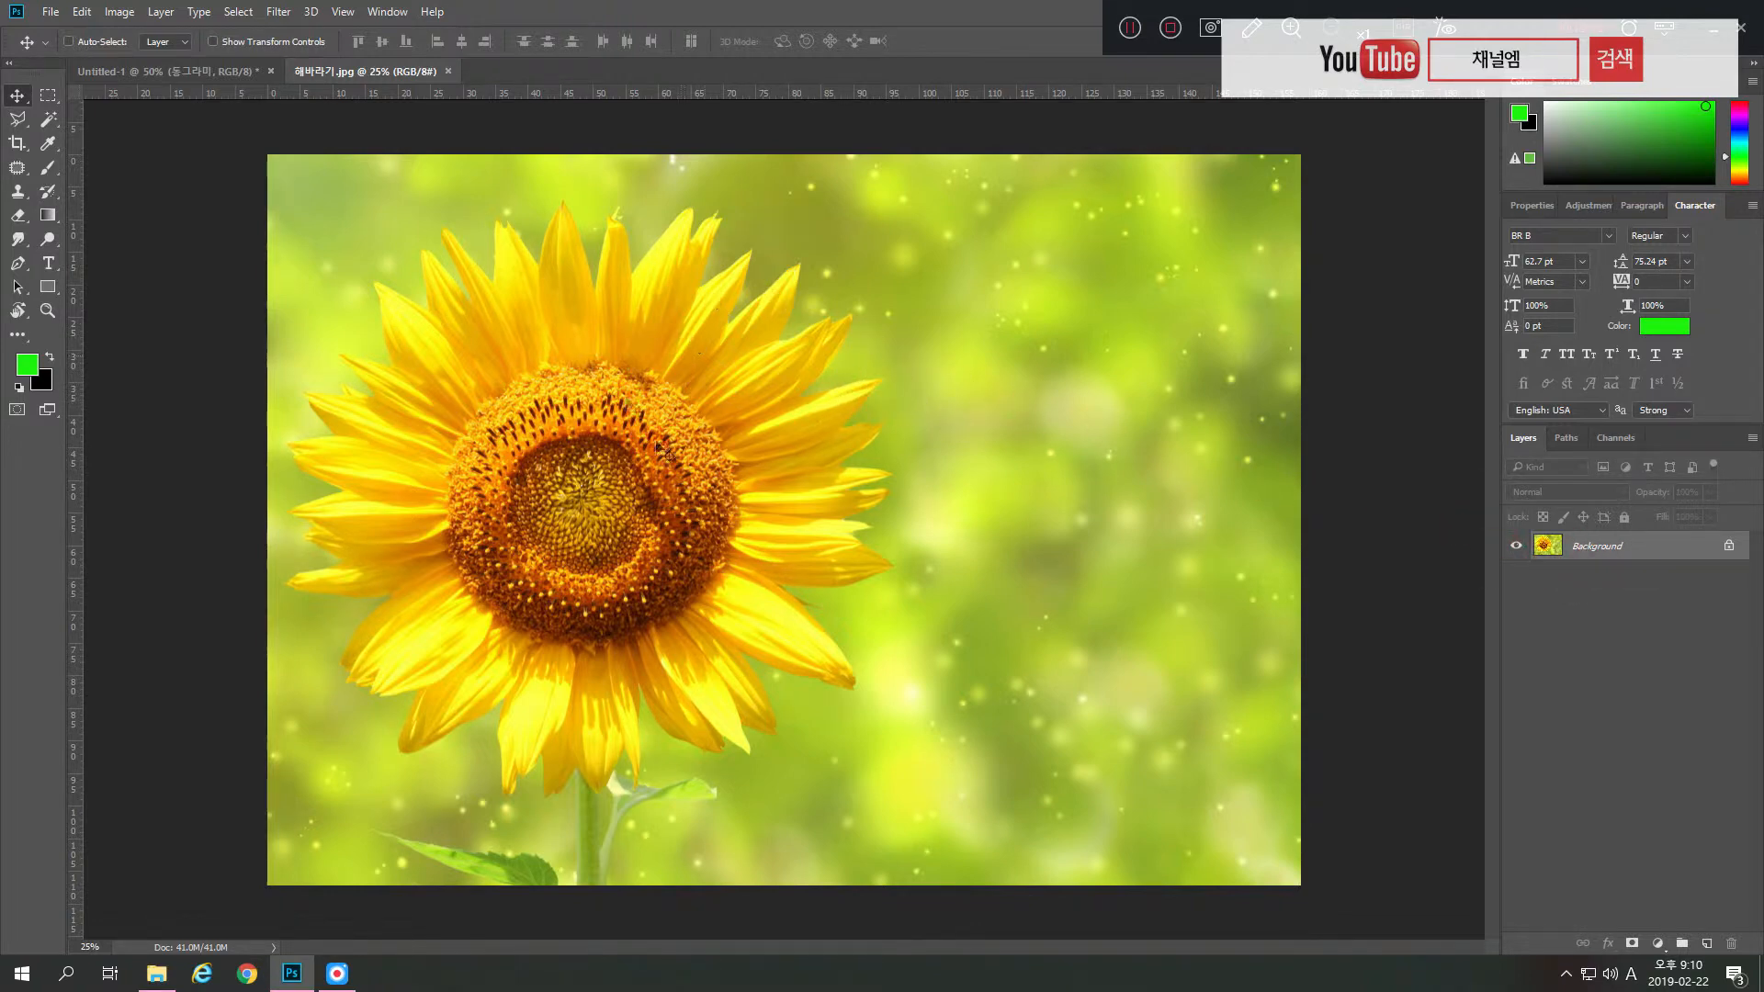
- Try converting the sunflower image's locked Background into a regular layer, and undo the conversion
{"action": "double_click", "coordinate": [1588, 548]}
{"action": "left_click", "coordinate": [1289, 459]}
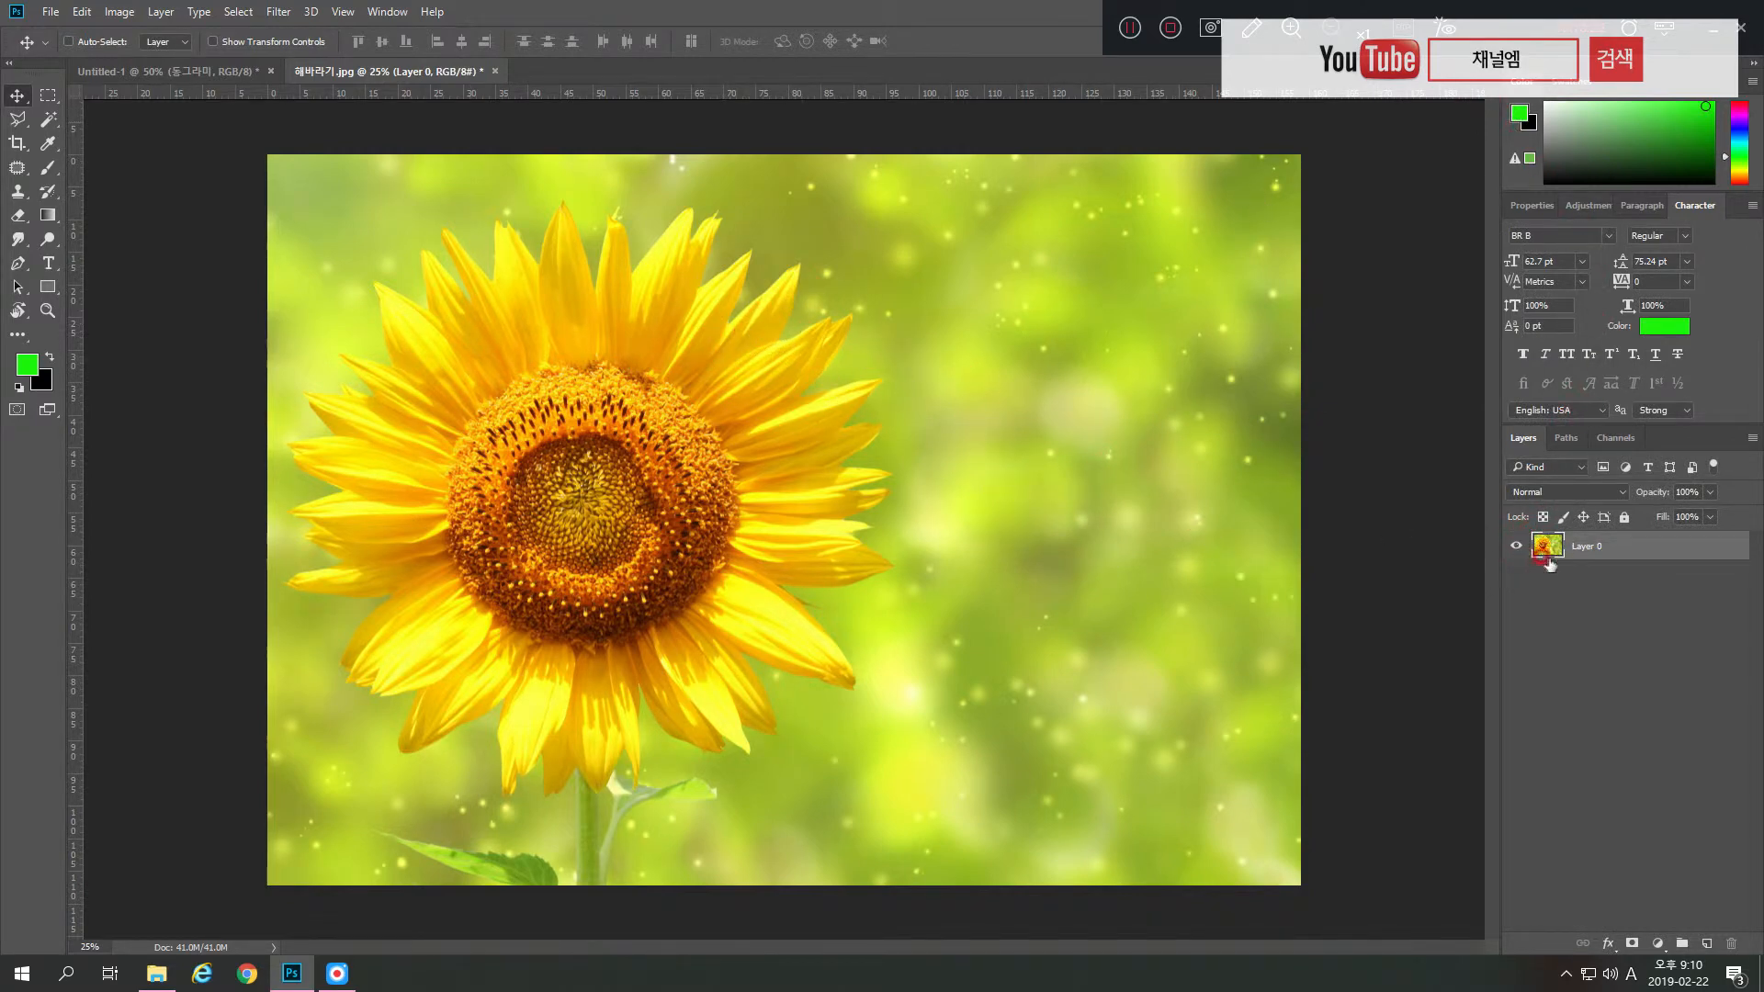
{"action": "left_click_drag", "start_coordinate": [1551, 548], "coordinate": [1617, 548]}
{"action": "key", "text": "ctrl+z"}
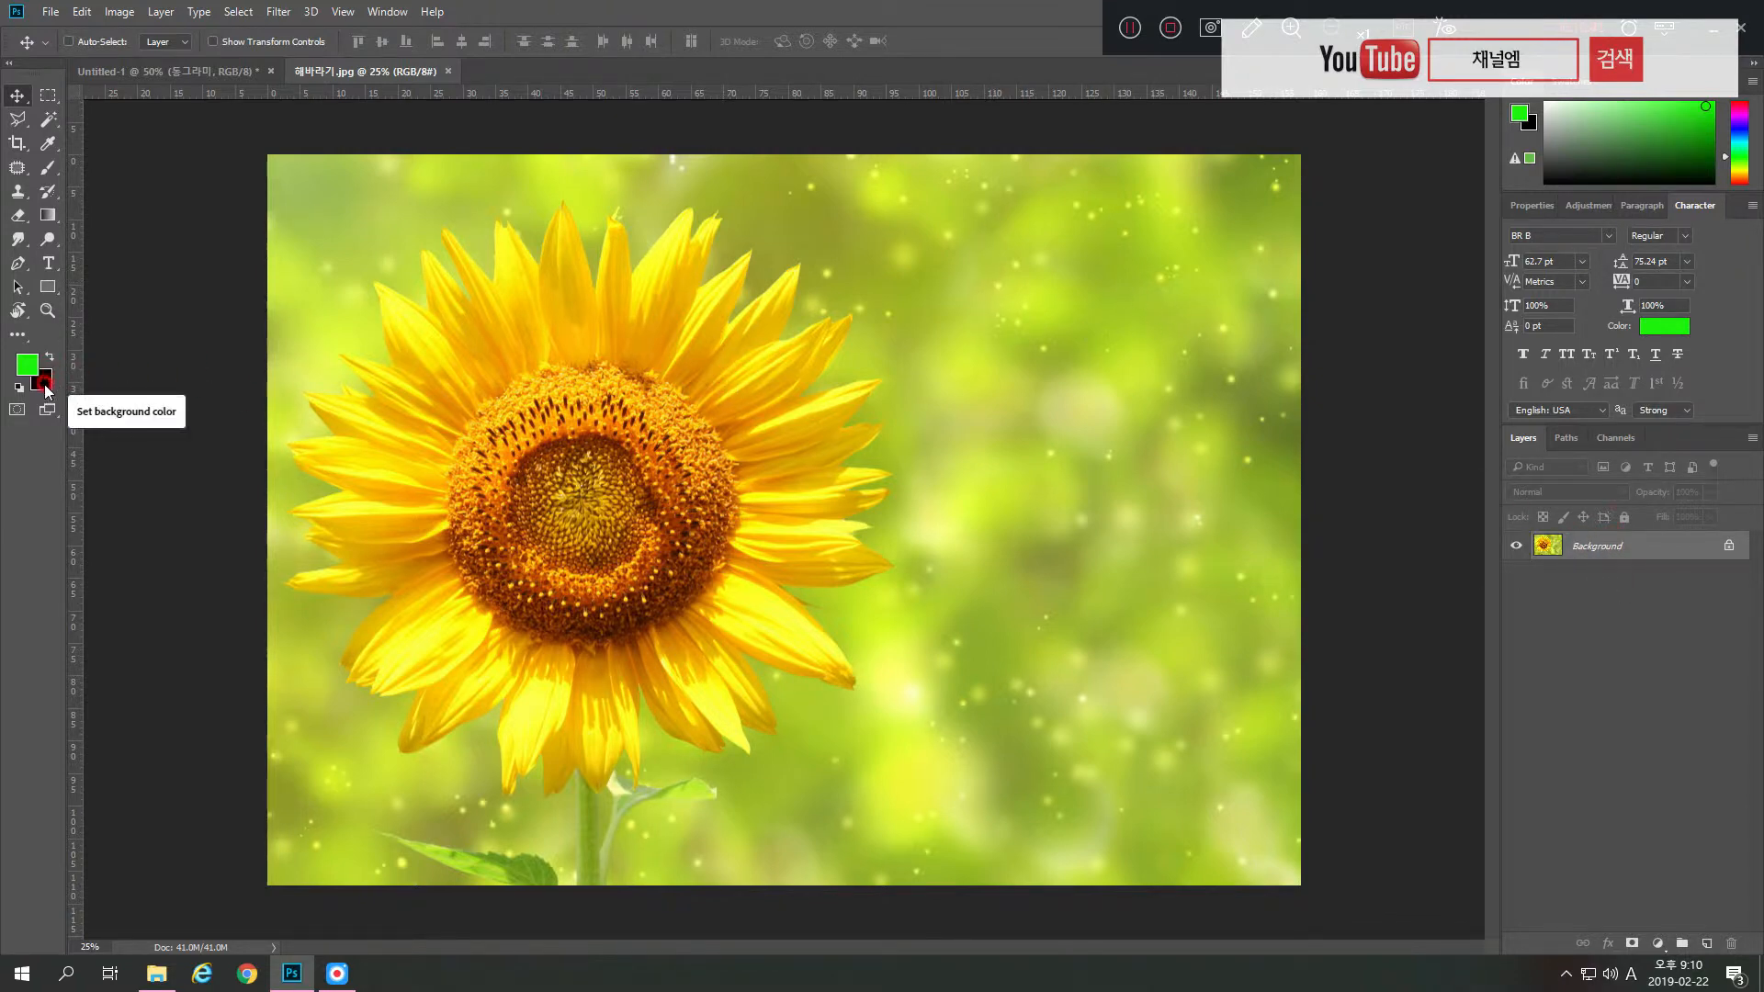
- Convert the sunflower image's locked Background into a regular layer, accepting the default name
{"action": "left_click", "coordinate": [1586, 543]}
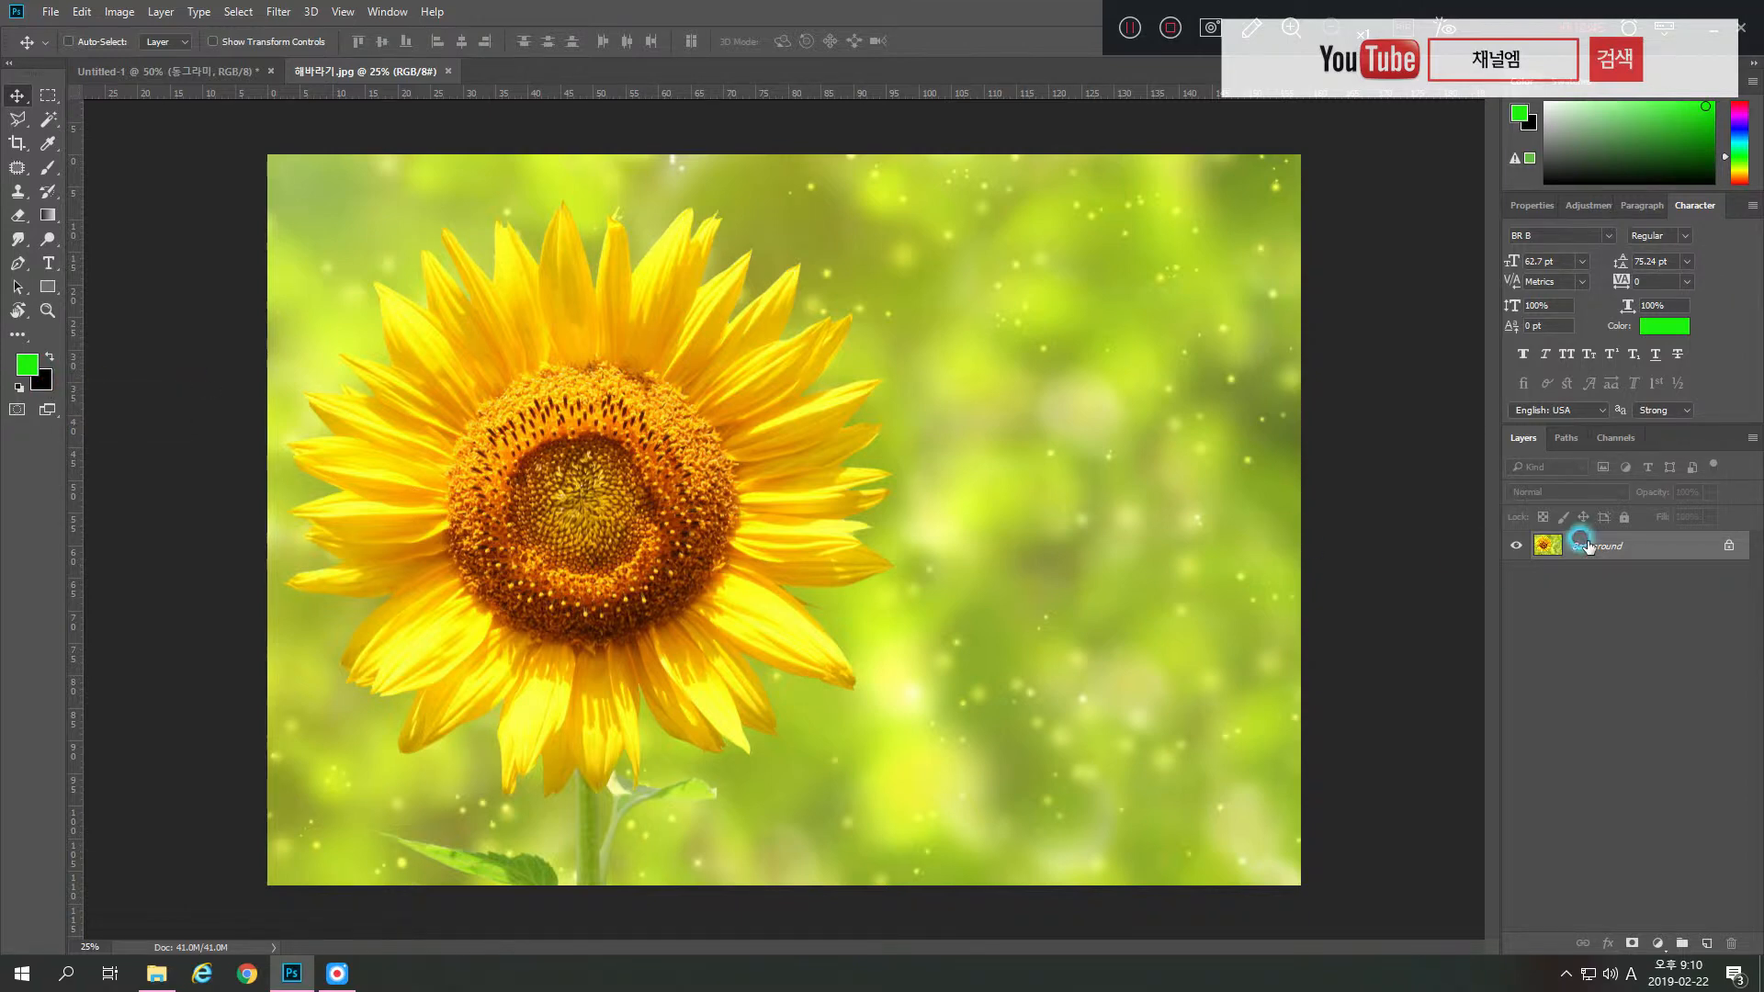
{"action": "double_click", "coordinate": [1586, 543]}
{"action": "left_click", "coordinate": [1289, 457]}
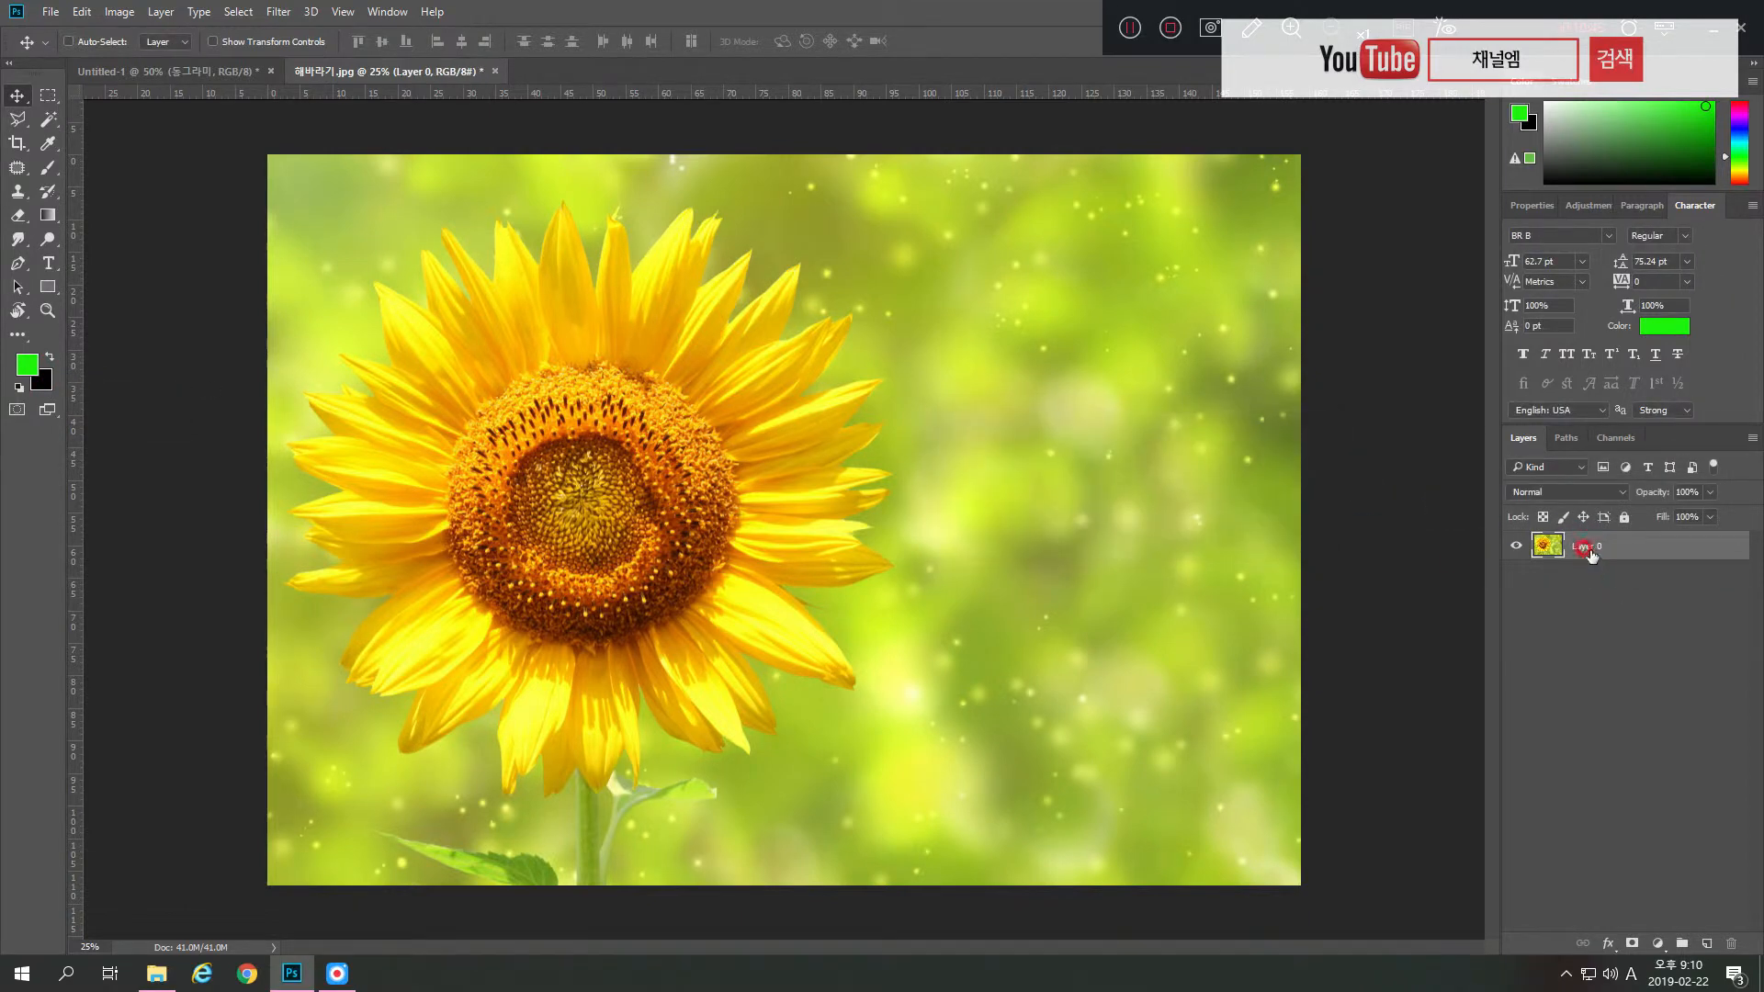
- Trace up the lower edge of the double-tipped petal at the flower's upper right with the Polygonal Lasso, starting from the notch beneath it
{"action": "left_click", "coordinate": [18, 119]}
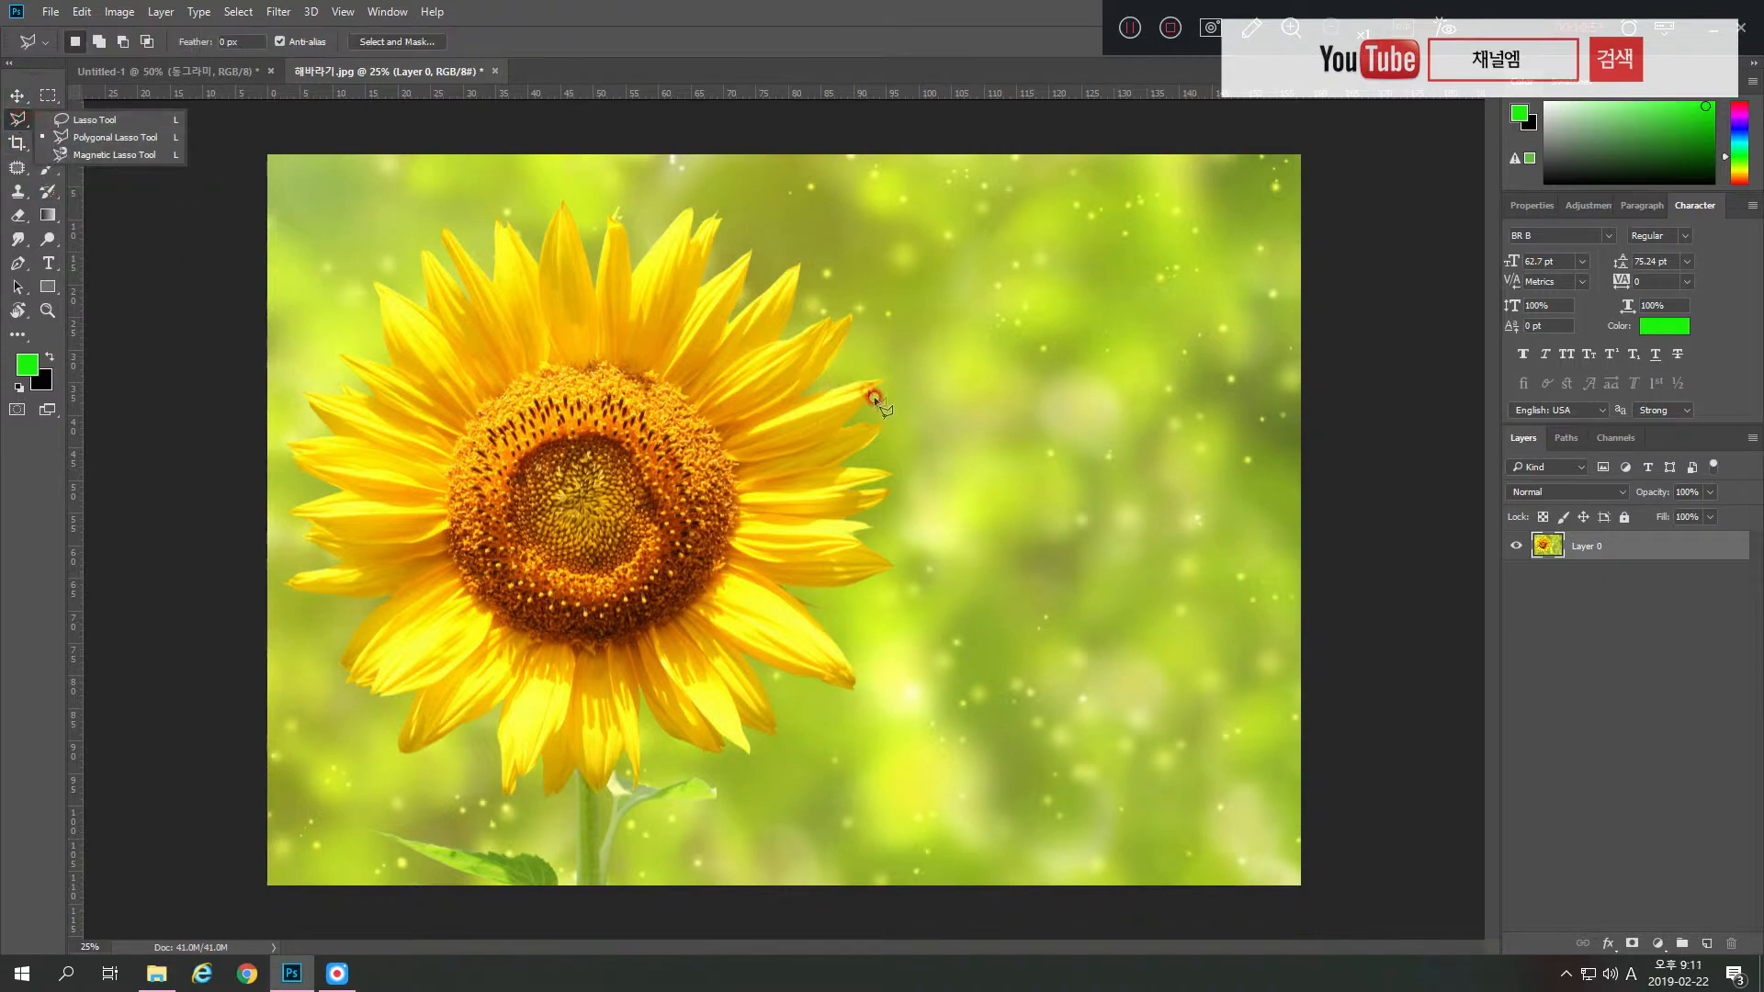
{"action": "left_click", "coordinate": [73, 142]}
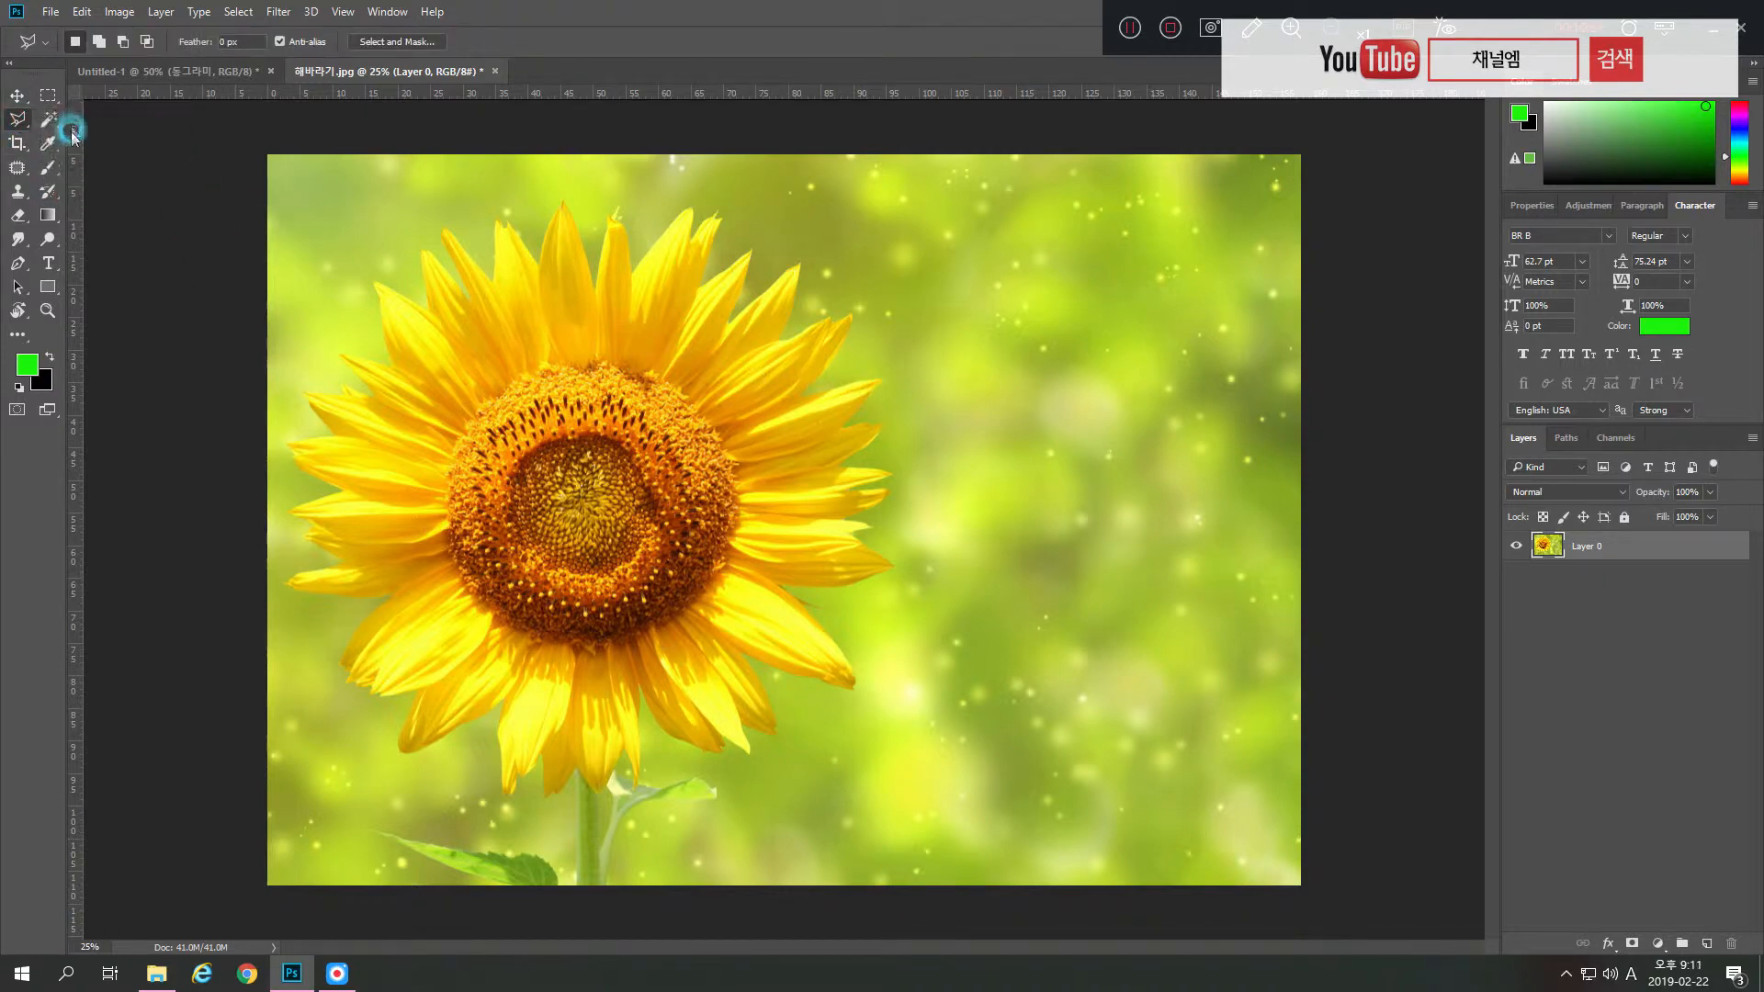
{"action": "left_click", "coordinate": [763, 414], "text": "ctrl"}
{"action": "left_click", "coordinate": [808, 419], "text": "ctrl"}
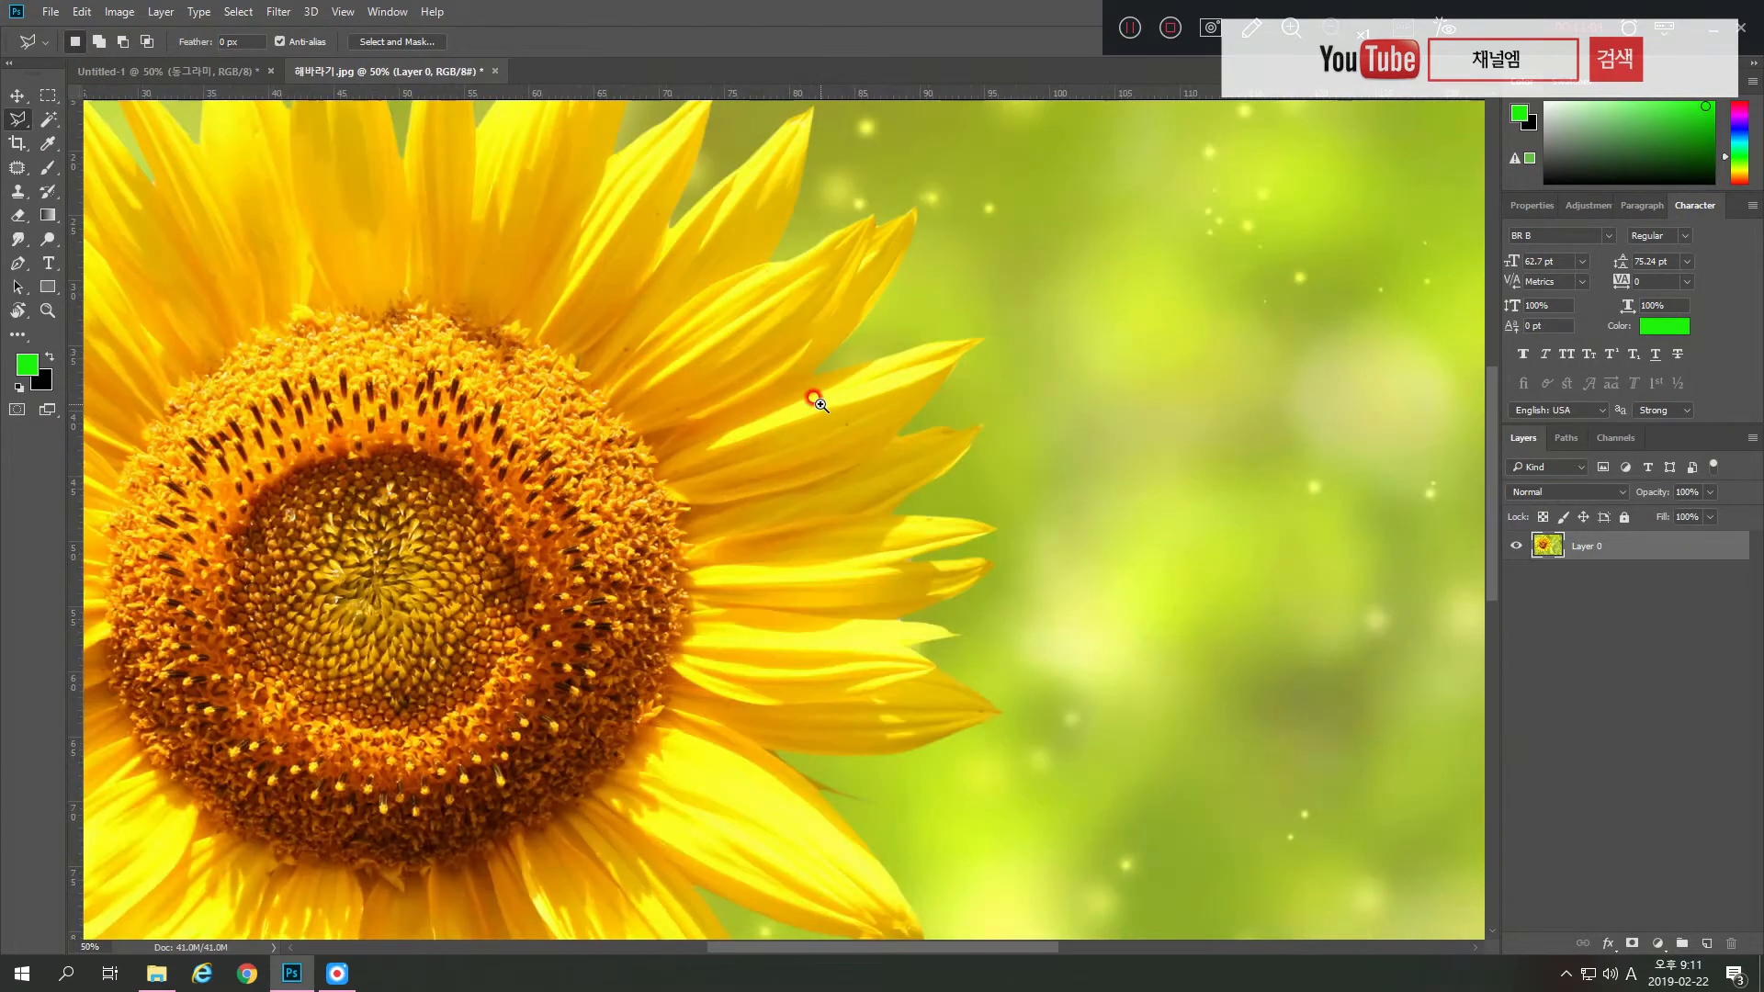
{"action": "left_click", "coordinate": [820, 384], "text": "ctrl"}
{"action": "left_click", "coordinate": [827, 380], "text": "ctrl"}
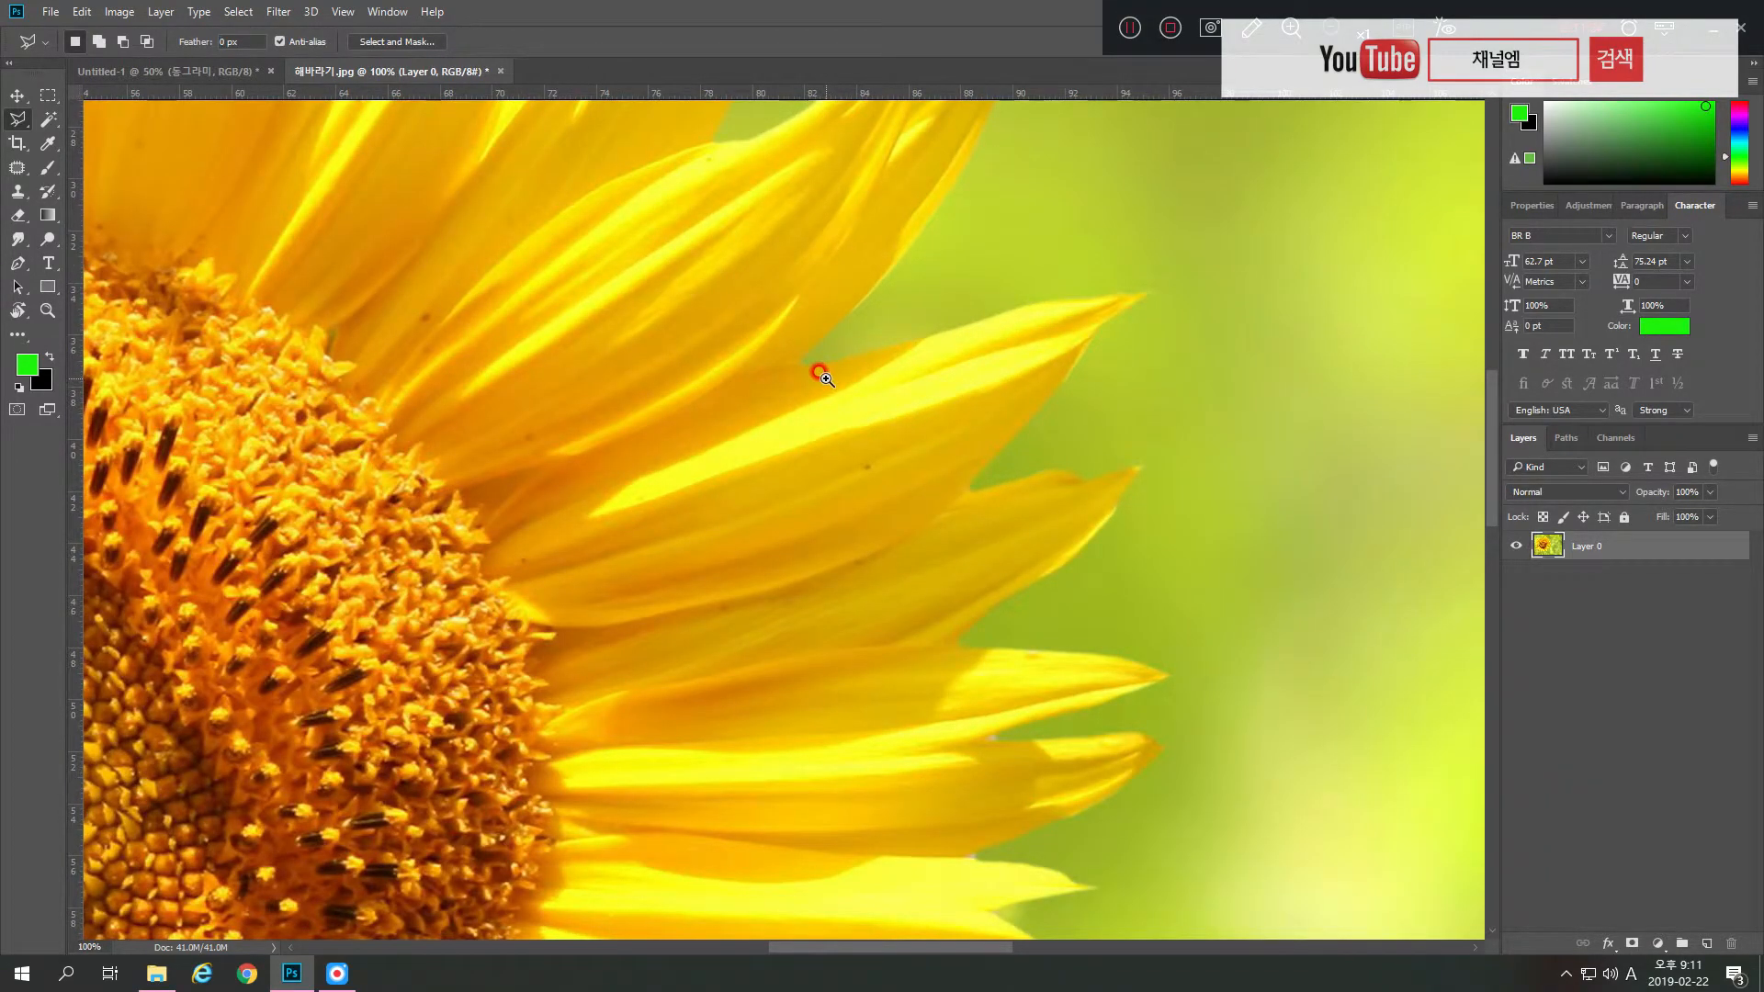
{"action": "left_click", "coordinate": [817, 370], "text": "ctrl"}
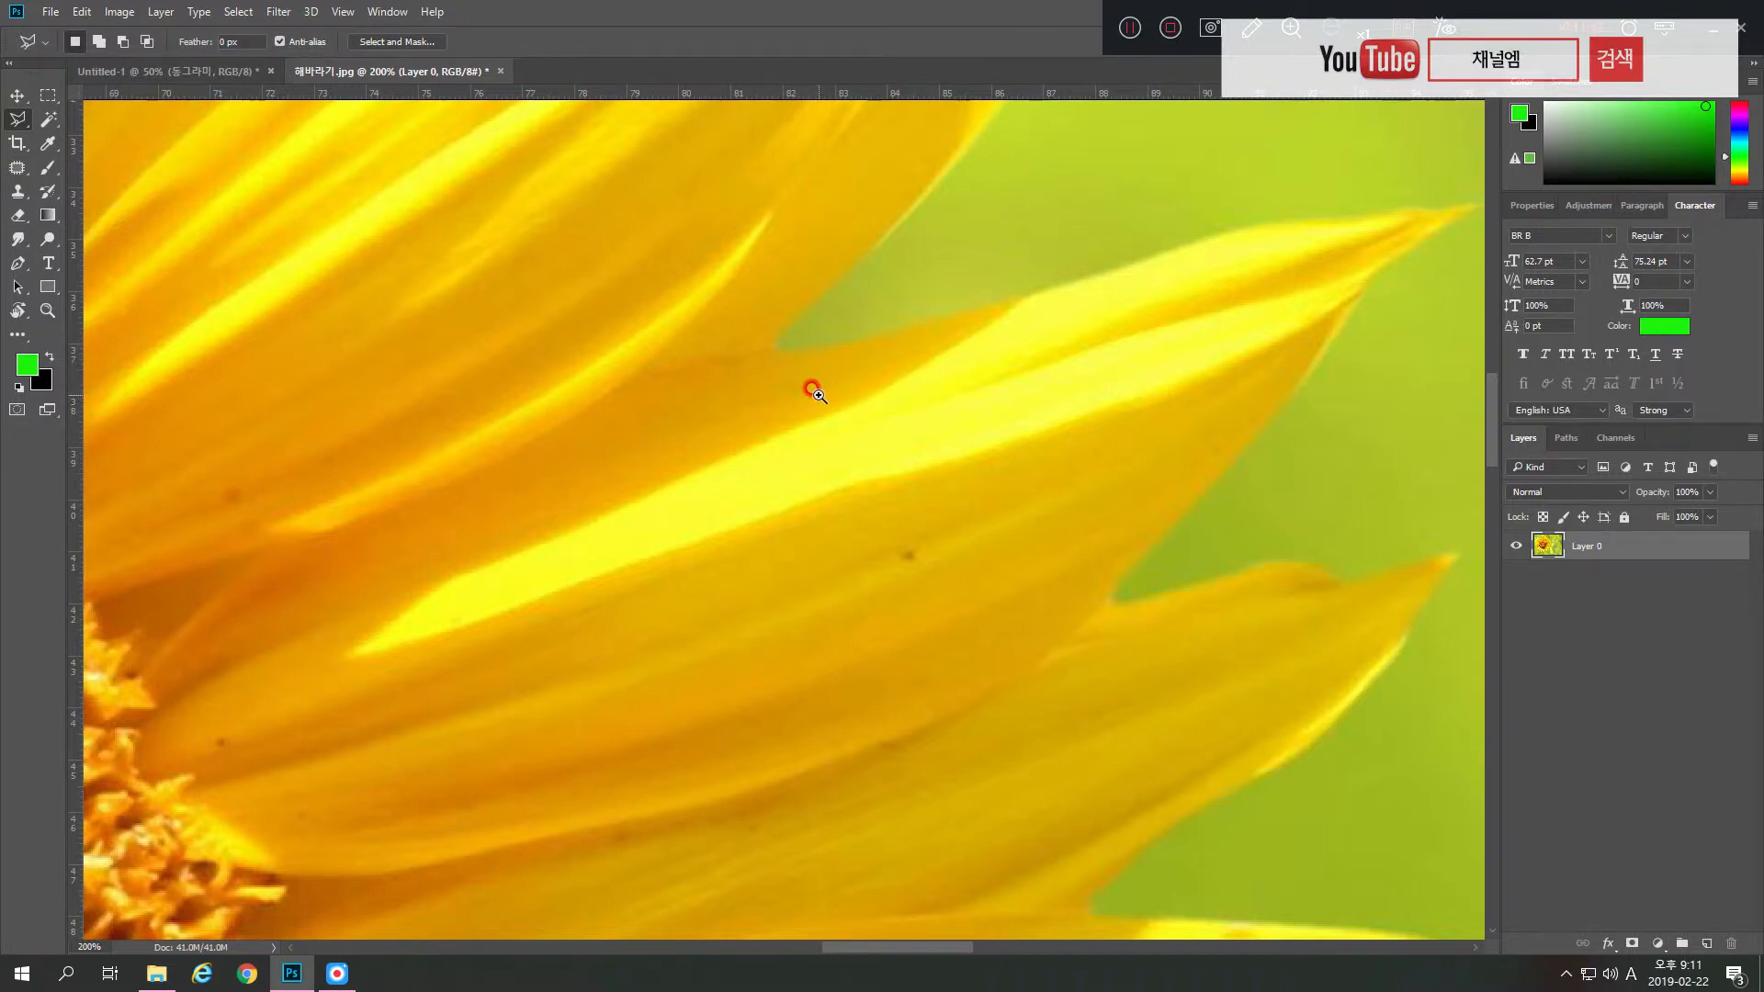
{"action": "left_click_drag", "start_coordinate": [807, 386], "coordinate": [819, 555]}
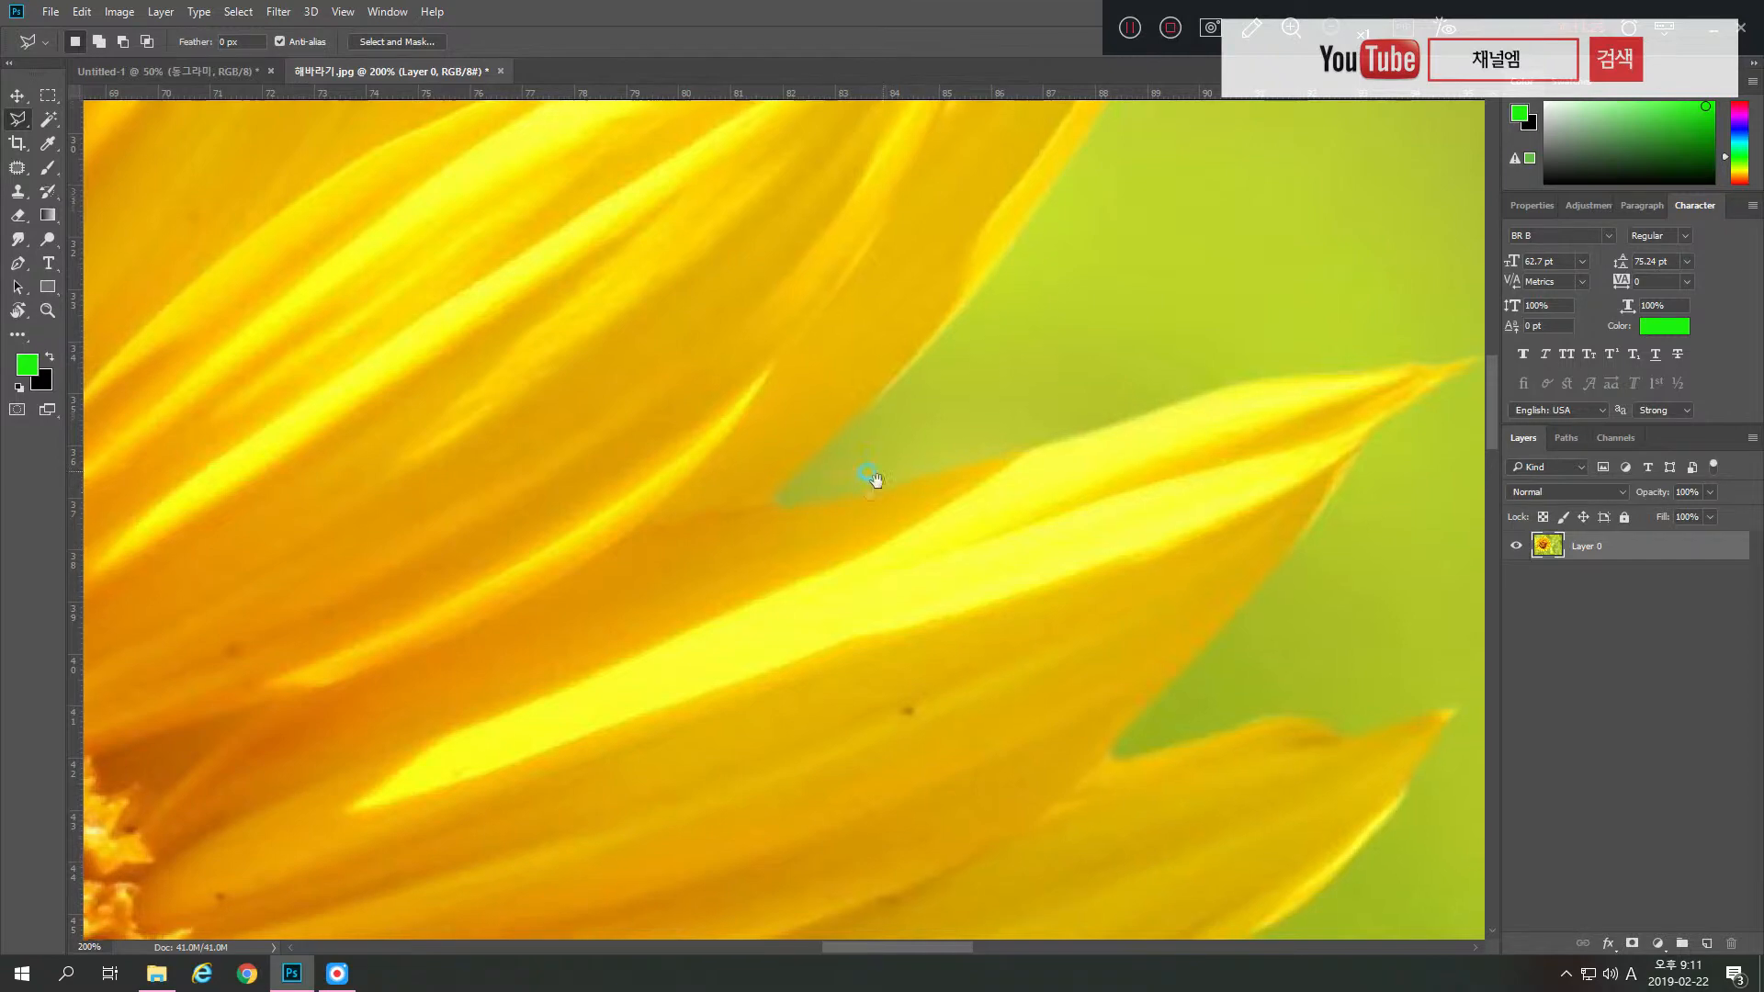
{"action": "left_click_drag", "start_coordinate": [874, 480], "coordinate": [843, 536]}
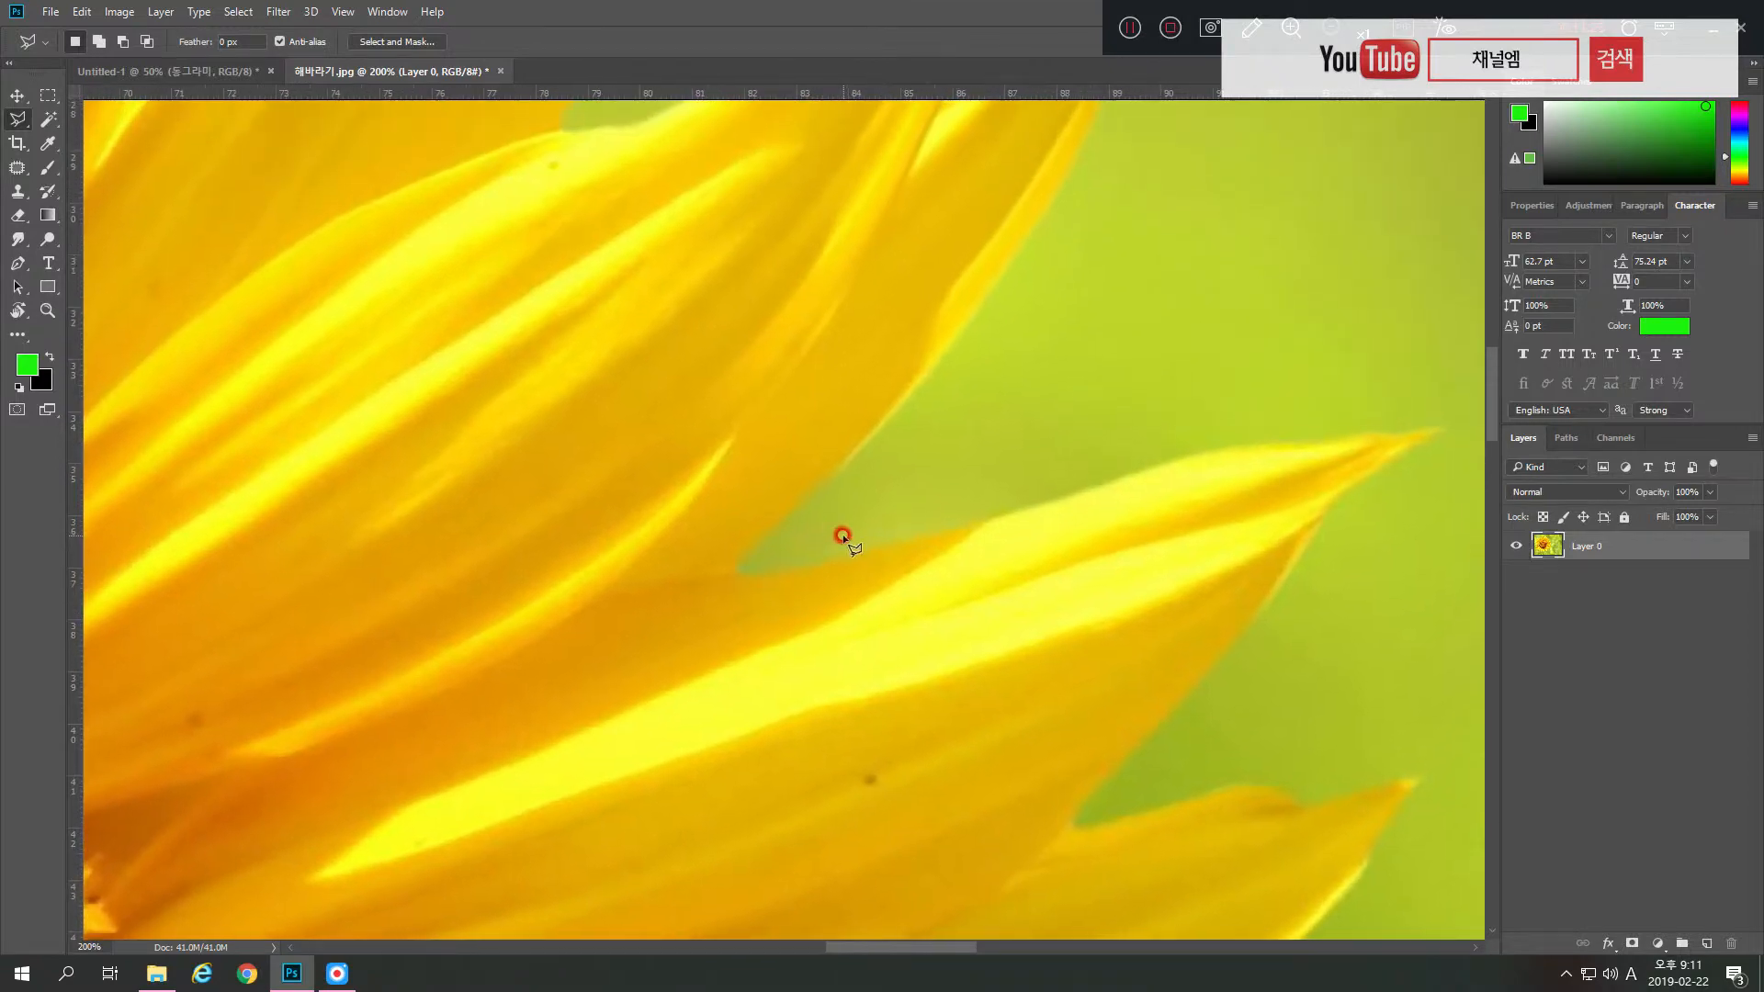
{"action": "left_click", "coordinate": [731, 568]}
{"action": "left_click", "coordinate": [871, 445]}
{"action": "left_click", "coordinate": [973, 321]}
{"action": "left_click", "coordinate": [1032, 230]}
{"action": "left_click_drag", "start_coordinate": [1035, 215], "coordinate": [1015, 550]}
{"action": "left_click", "coordinate": [1110, 385]}
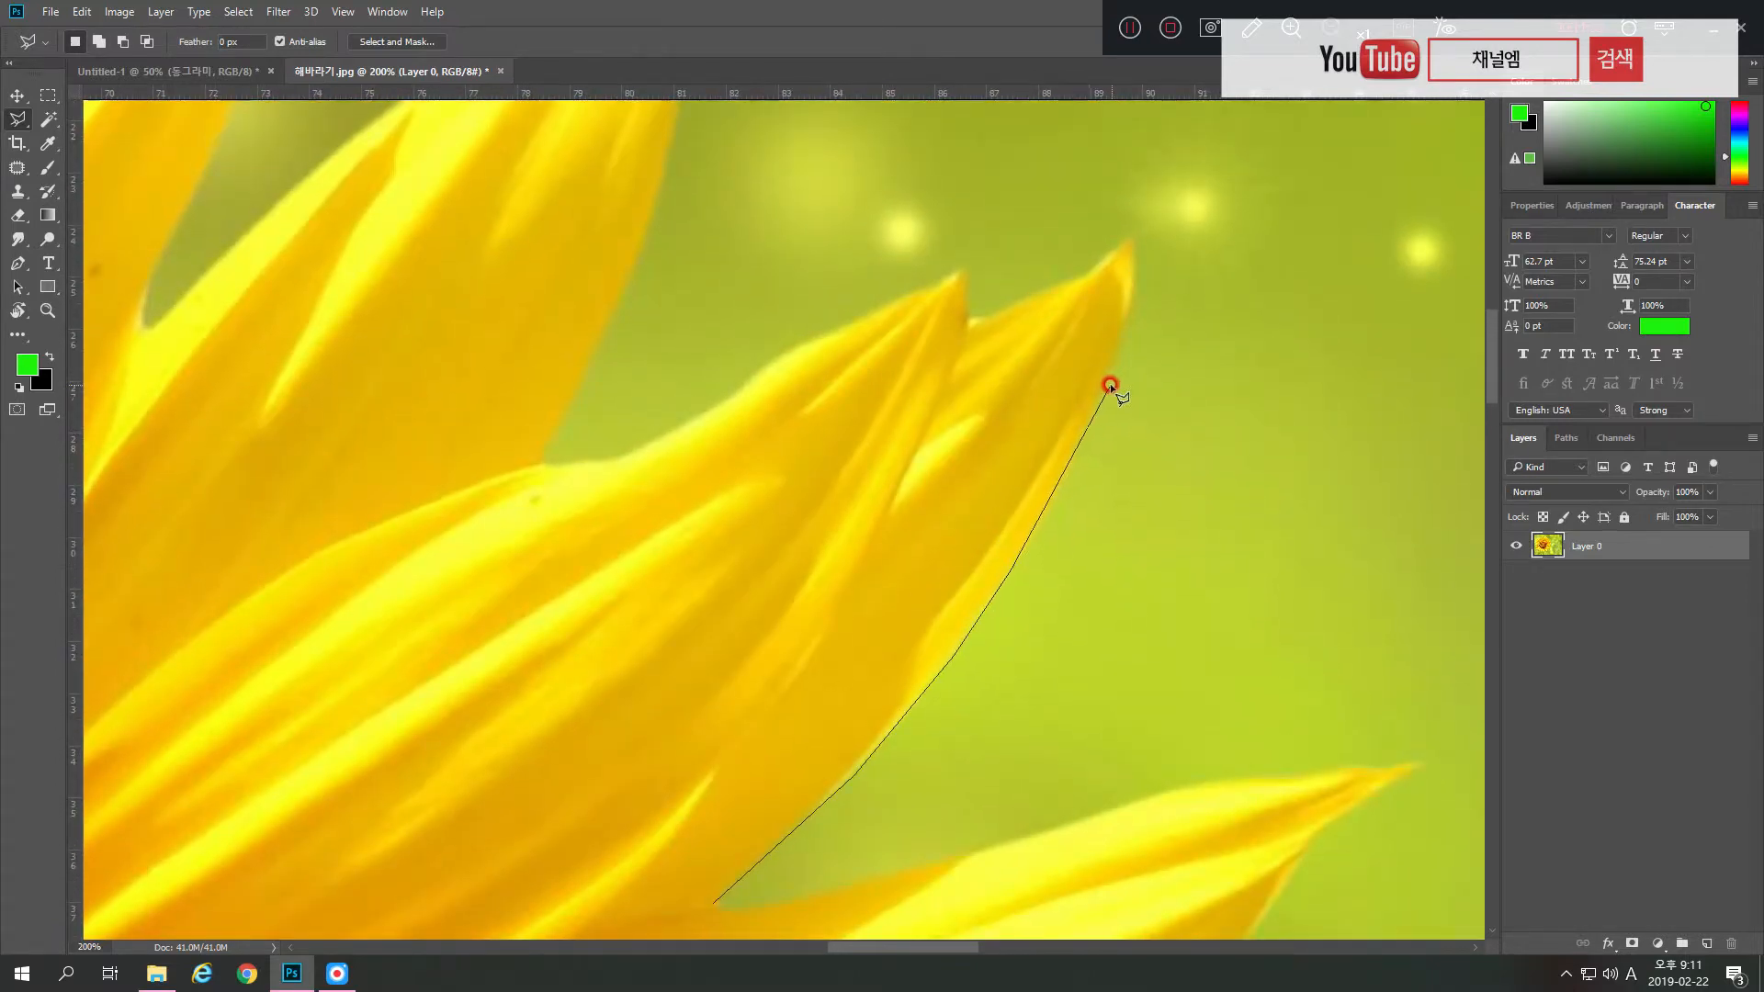
- Continue the Polygonal Lasso outline around the petal's outer tip and across the small notch to its second tip
{"action": "left_click", "coordinate": [1134, 291]}
{"action": "left_click", "coordinate": [1111, 249]}
{"action": "left_click", "coordinate": [1087, 272]}
{"action": "left_click", "coordinate": [1073, 281]}
{"action": "left_click", "coordinate": [1036, 294]}
{"action": "left_click", "coordinate": [1018, 301]}
{"action": "left_click", "coordinate": [967, 272]}
- Extend the outline from the second tip down the petal's upper edge to where it meets the neighbouring petal
{"action": "left_click", "coordinate": [818, 340]}
{"action": "left_click", "coordinate": [776, 359]}
{"action": "left_click", "coordinate": [737, 392]}
{"action": "left_click", "coordinate": [689, 421]}
{"action": "left_click", "coordinate": [660, 438]}
{"action": "left_click", "coordinate": [639, 450]}
{"action": "left_click", "coordinate": [622, 458]}
{"action": "left_click", "coordinate": [584, 458]}
{"action": "left_click", "coordinate": [566, 461]}
{"action": "left_click", "coordinate": [542, 462]}
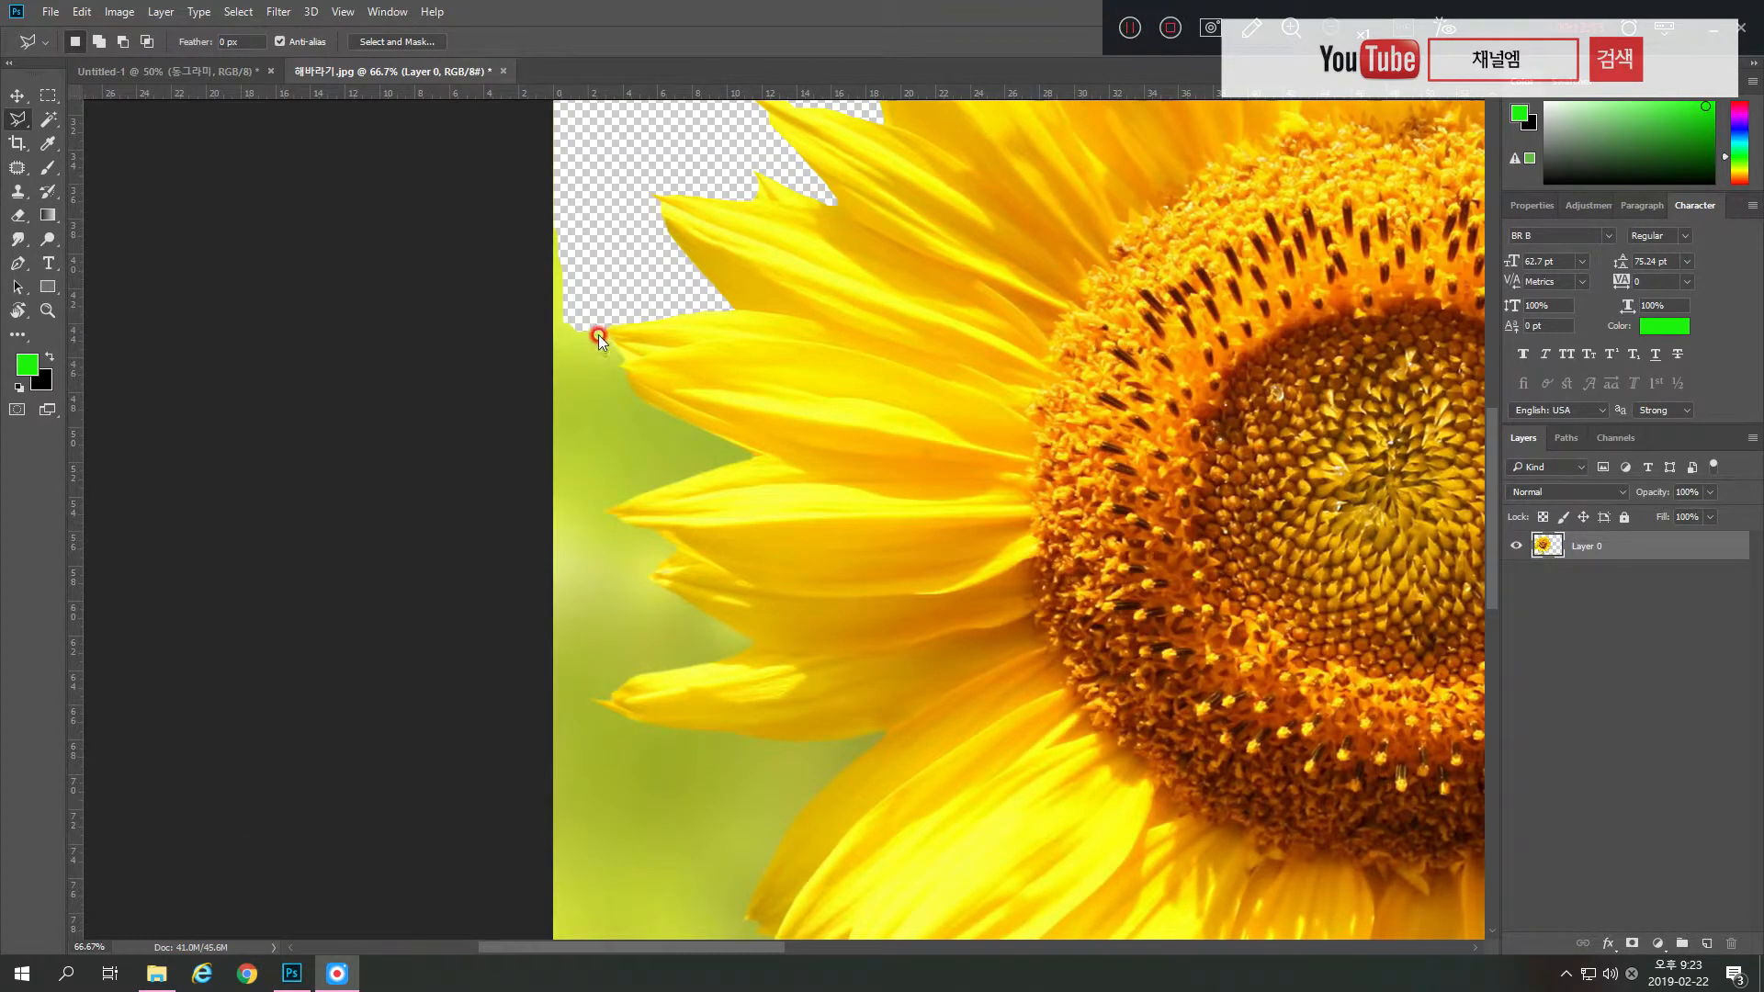
- Select the green background beside the flower's left petals with the Polygonal Lasso, looping outside the canvas, then delete the area and deselect
{"action": "left_click", "coordinate": [17, 118]}
{"action": "left_click", "coordinate": [596, 331]}
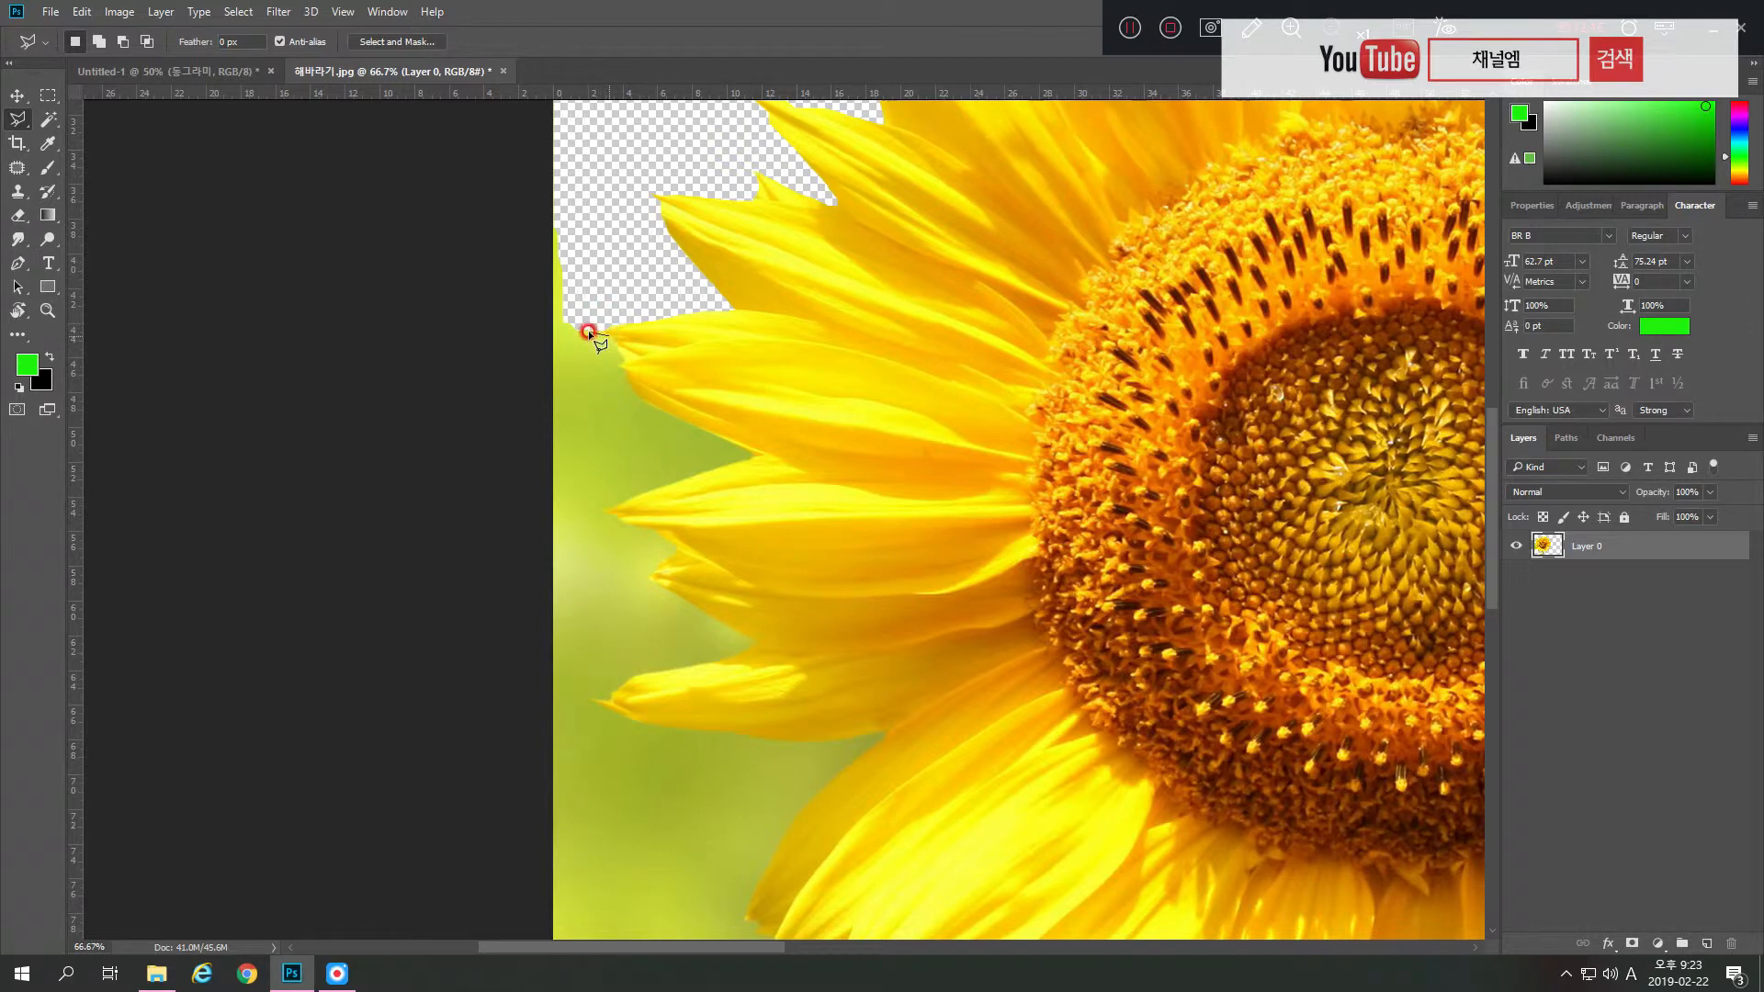
{"action": "left_click", "coordinate": [624, 352]}
{"action": "left_click", "coordinate": [635, 399]}
{"action": "left_click", "coordinate": [750, 450]}
{"action": "left_click", "coordinate": [727, 459]}
{"action": "left_click", "coordinate": [687, 473]}
{"action": "left_click", "coordinate": [653, 493]}
{"action": "left_click", "coordinate": [638, 496]}
{"action": "left_click", "coordinate": [609, 511]}
{"action": "left_click", "coordinate": [608, 515]}
{"action": "left_click", "coordinate": [678, 558]}
{"action": "left_click", "coordinate": [642, 578]}
{"action": "left_click", "coordinate": [525, 588]}
{"action": "left_click", "coordinate": [496, 412]}
{"action": "left_click", "coordinate": [498, 236]}
{"action": "left_click", "coordinate": [546, 218]}
{"action": "left_click", "coordinate": [602, 303]}
{"action": "left_click", "coordinate": [604, 329]}
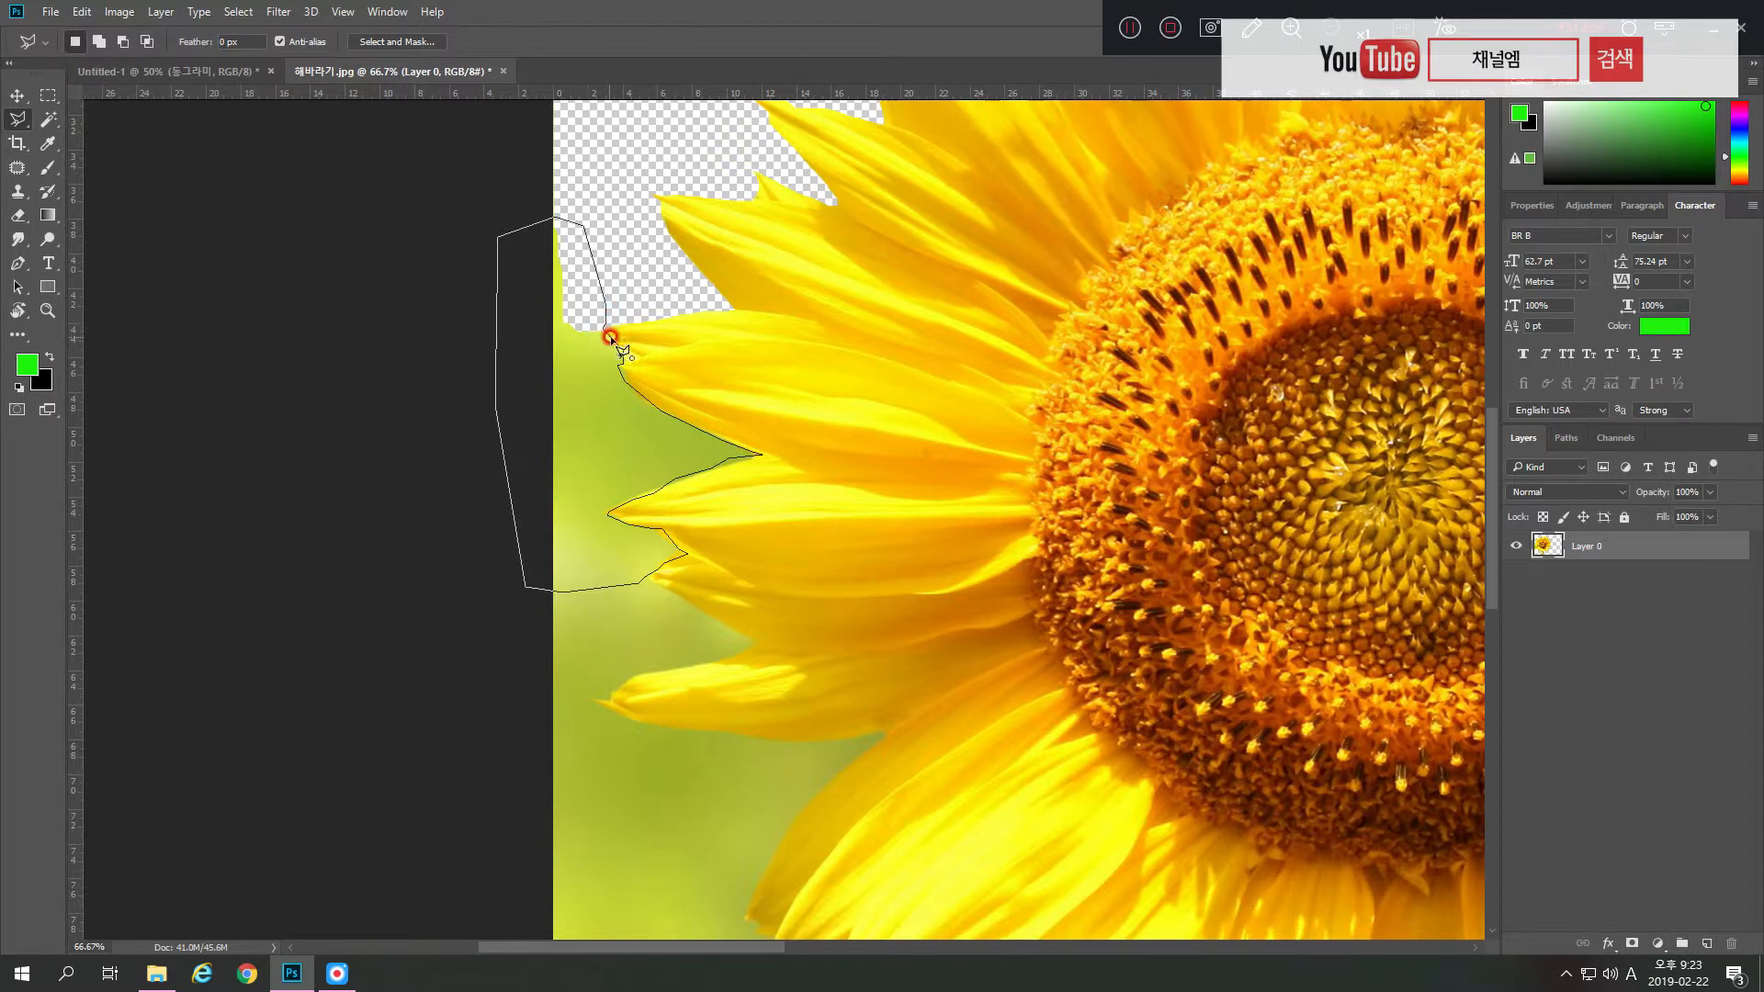
{"action": "left_click", "coordinate": [615, 329]}
{"action": "key", "text": "Delete"}
{"action": "key", "text": "ctrl+d"}
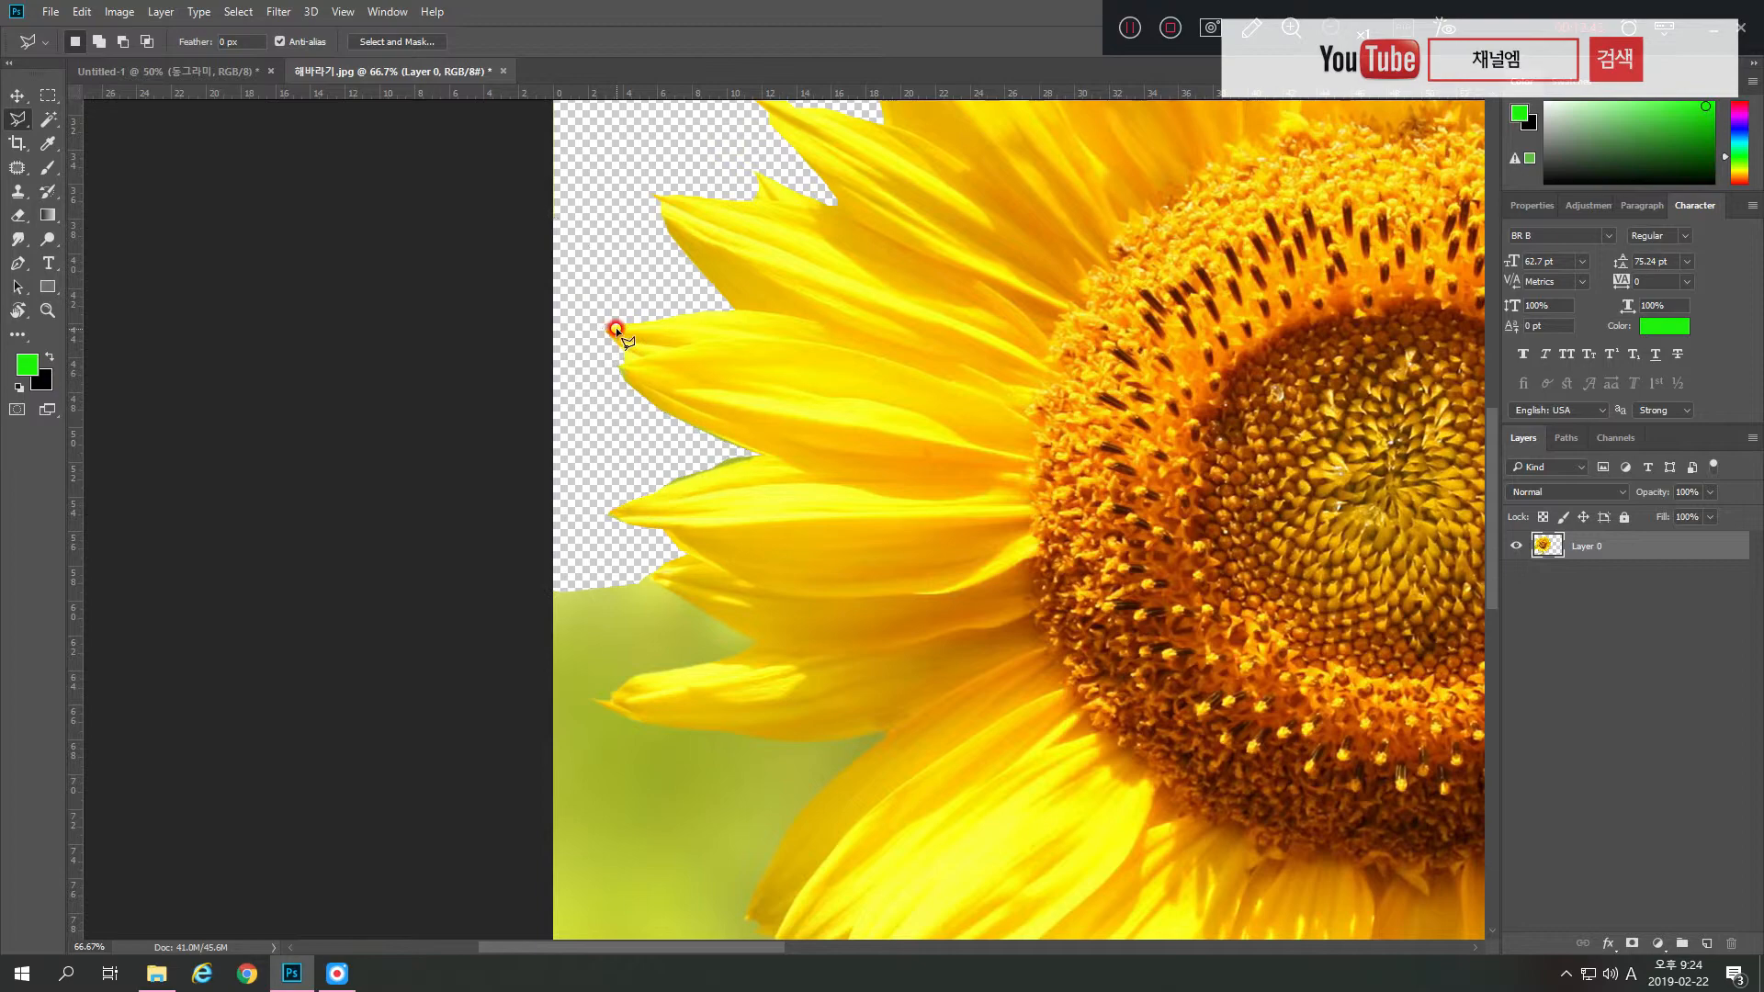
{"action": "left_click_drag", "start_coordinate": [717, 515], "coordinate": [696, 436]}
{"action": "left_click", "coordinate": [533, 339]}
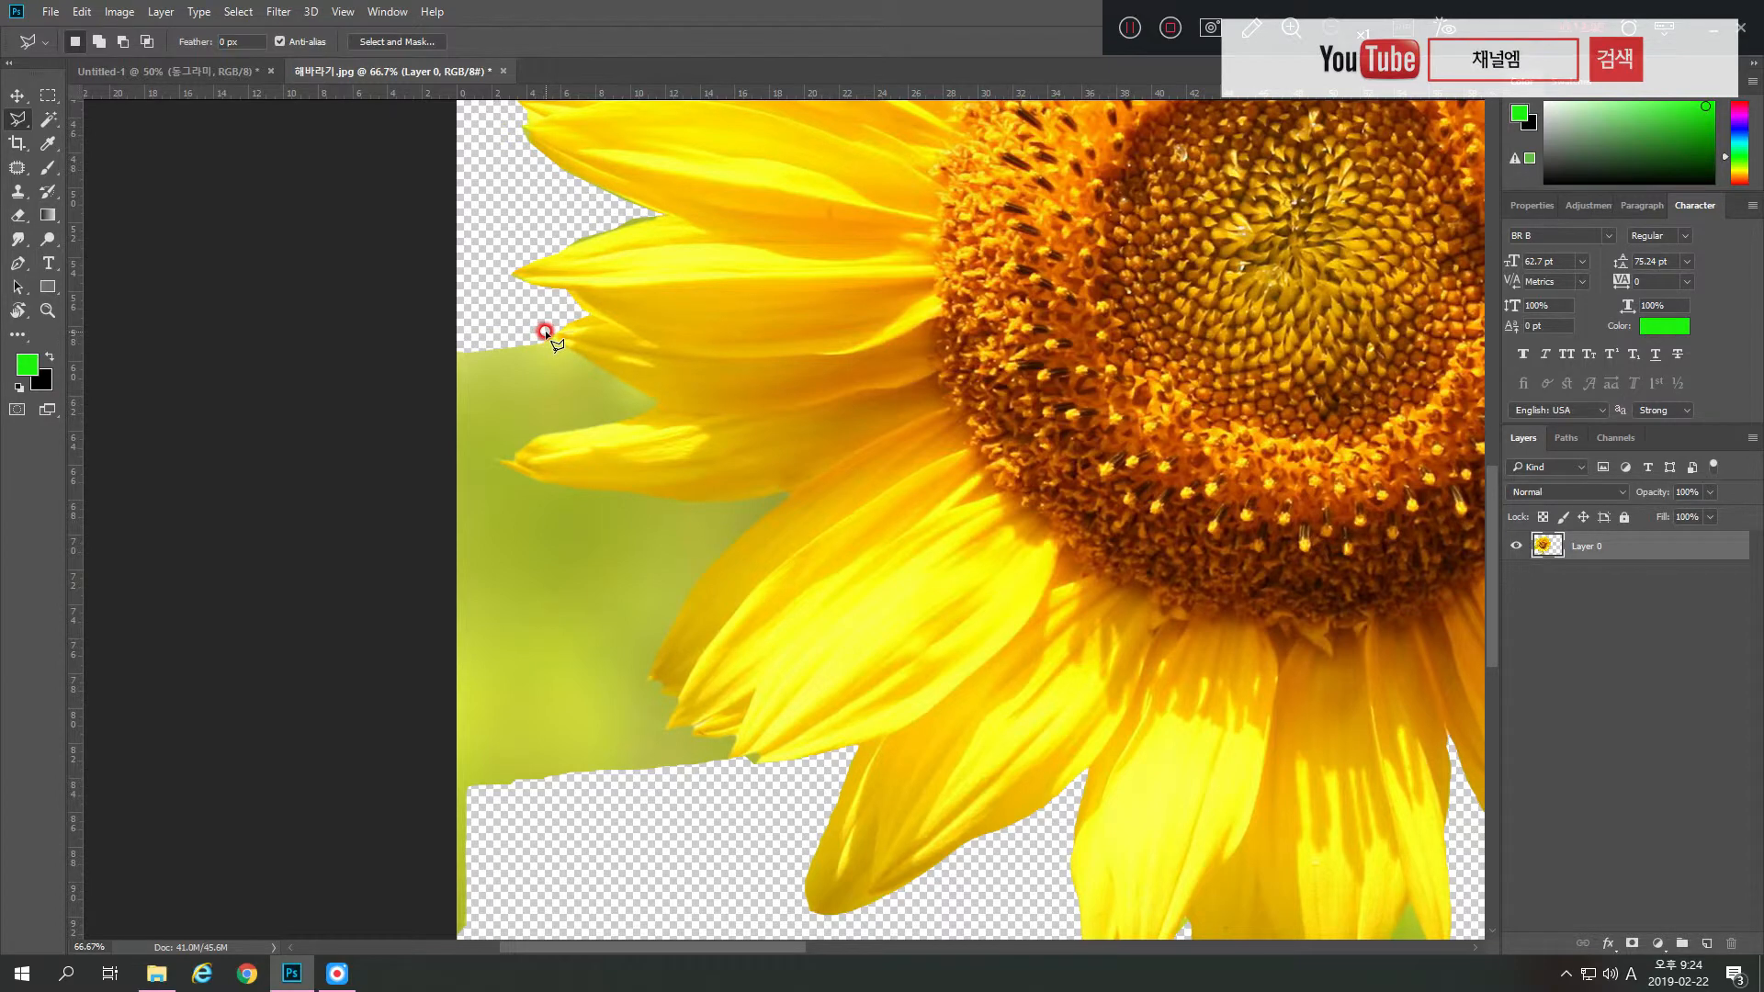
{"action": "left_click", "coordinate": [569, 350]}
{"action": "left_click_drag", "start_coordinate": [603, 427], "coordinate": [585, 432]}
{"action": "double_click", "coordinate": [495, 466]}
{"action": "left_click", "coordinate": [495, 466]}
{"action": "left_click", "coordinate": [548, 348]}
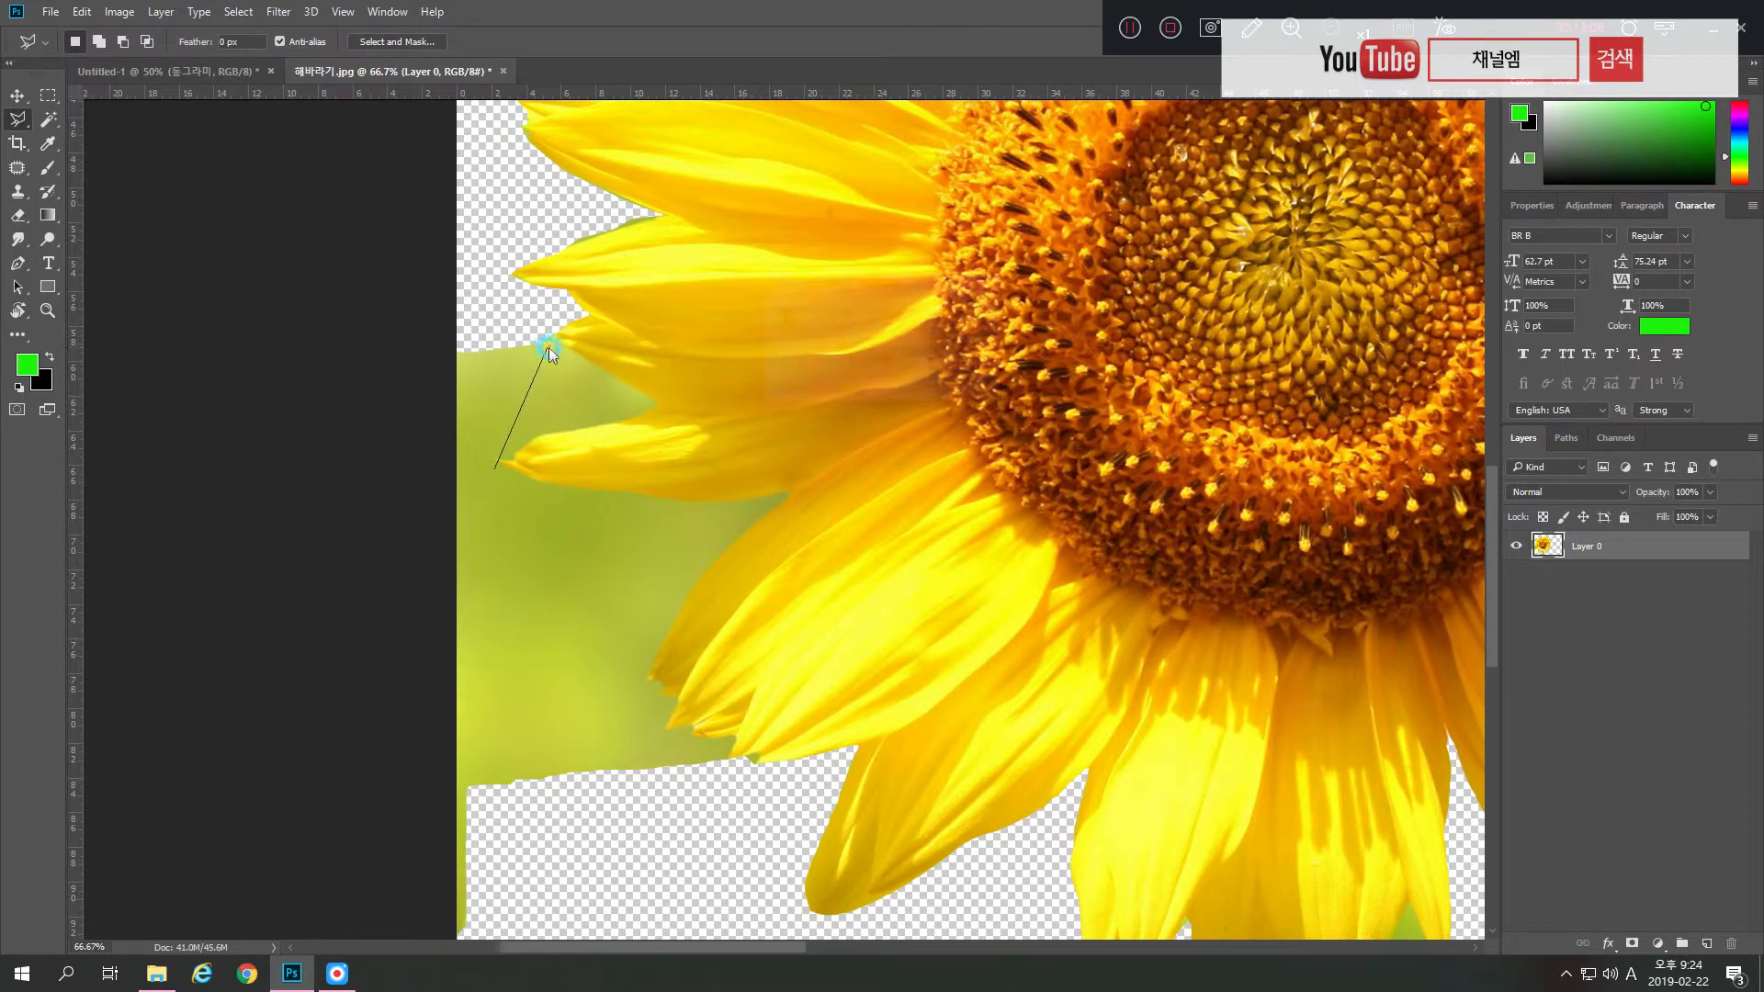
{"action": "double_click", "coordinate": [549, 348]}
{"action": "left_click", "coordinate": [883, 359]}
{"action": "left_click", "coordinate": [541, 337]}
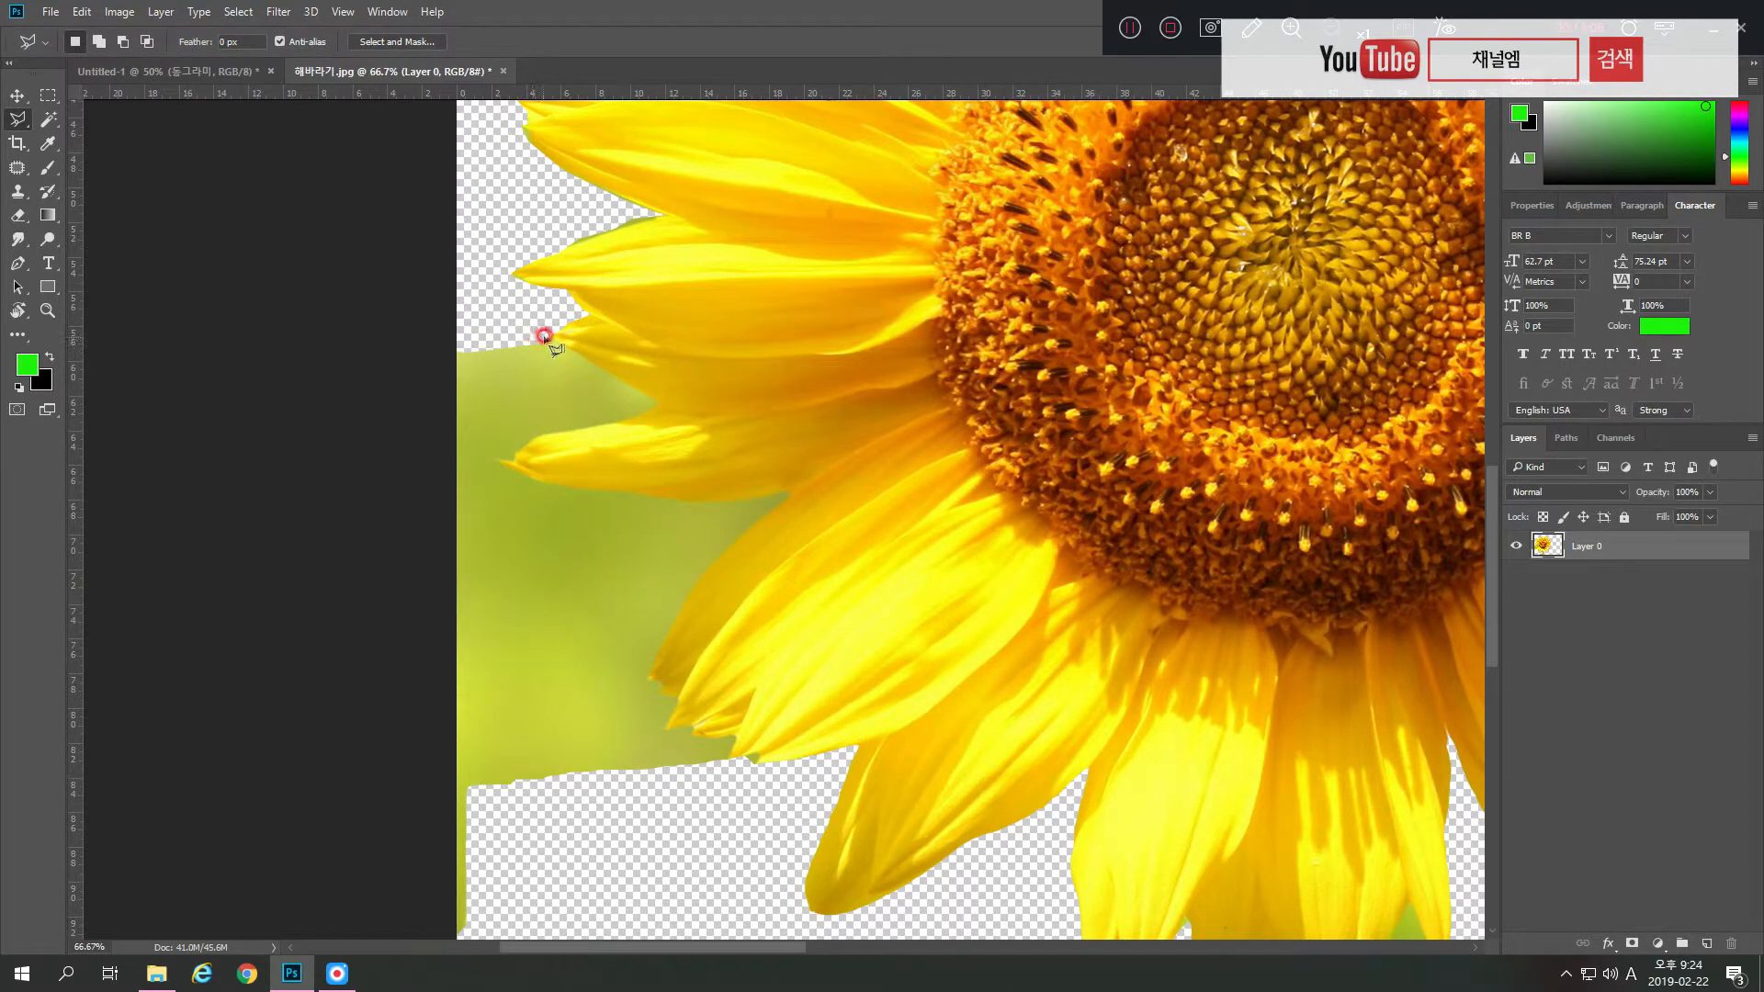
- Outline the green background around the lowest long left petal with the Polygonal Lasso, then delete the area and deselect
{"action": "left_click", "coordinate": [551, 342]}
{"action": "left_click", "coordinate": [583, 372]}
{"action": "mouse_move", "coordinate": [622, 380]}
{"action": "left_mouse_down"}
{"action": "mouse_move", "coordinate": [656, 404]}
{"action": "mouse_move", "coordinate": [527, 438]}
{"action": "mouse_move", "coordinate": [500, 465]}
{"action": "left_mouse_up"}
{"action": "left_click", "coordinate": [565, 332]}
{"action": "left_click", "coordinate": [555, 330]}
{"action": "left_click", "coordinate": [556, 335]}
{"action": "left_click", "coordinate": [570, 349]}
{"action": "left_click", "coordinate": [613, 424]}
{"action": "left_click", "coordinate": [549, 437]}
{"action": "left_click", "coordinate": [527, 443]}
{"action": "left_click", "coordinate": [758, 516]}
{"action": "left_click", "coordinate": [436, 578]}
{"action": "left_click", "coordinate": [366, 474]}
{"action": "left_click", "coordinate": [418, 310]}
{"action": "left_click", "coordinate": [503, 312]}
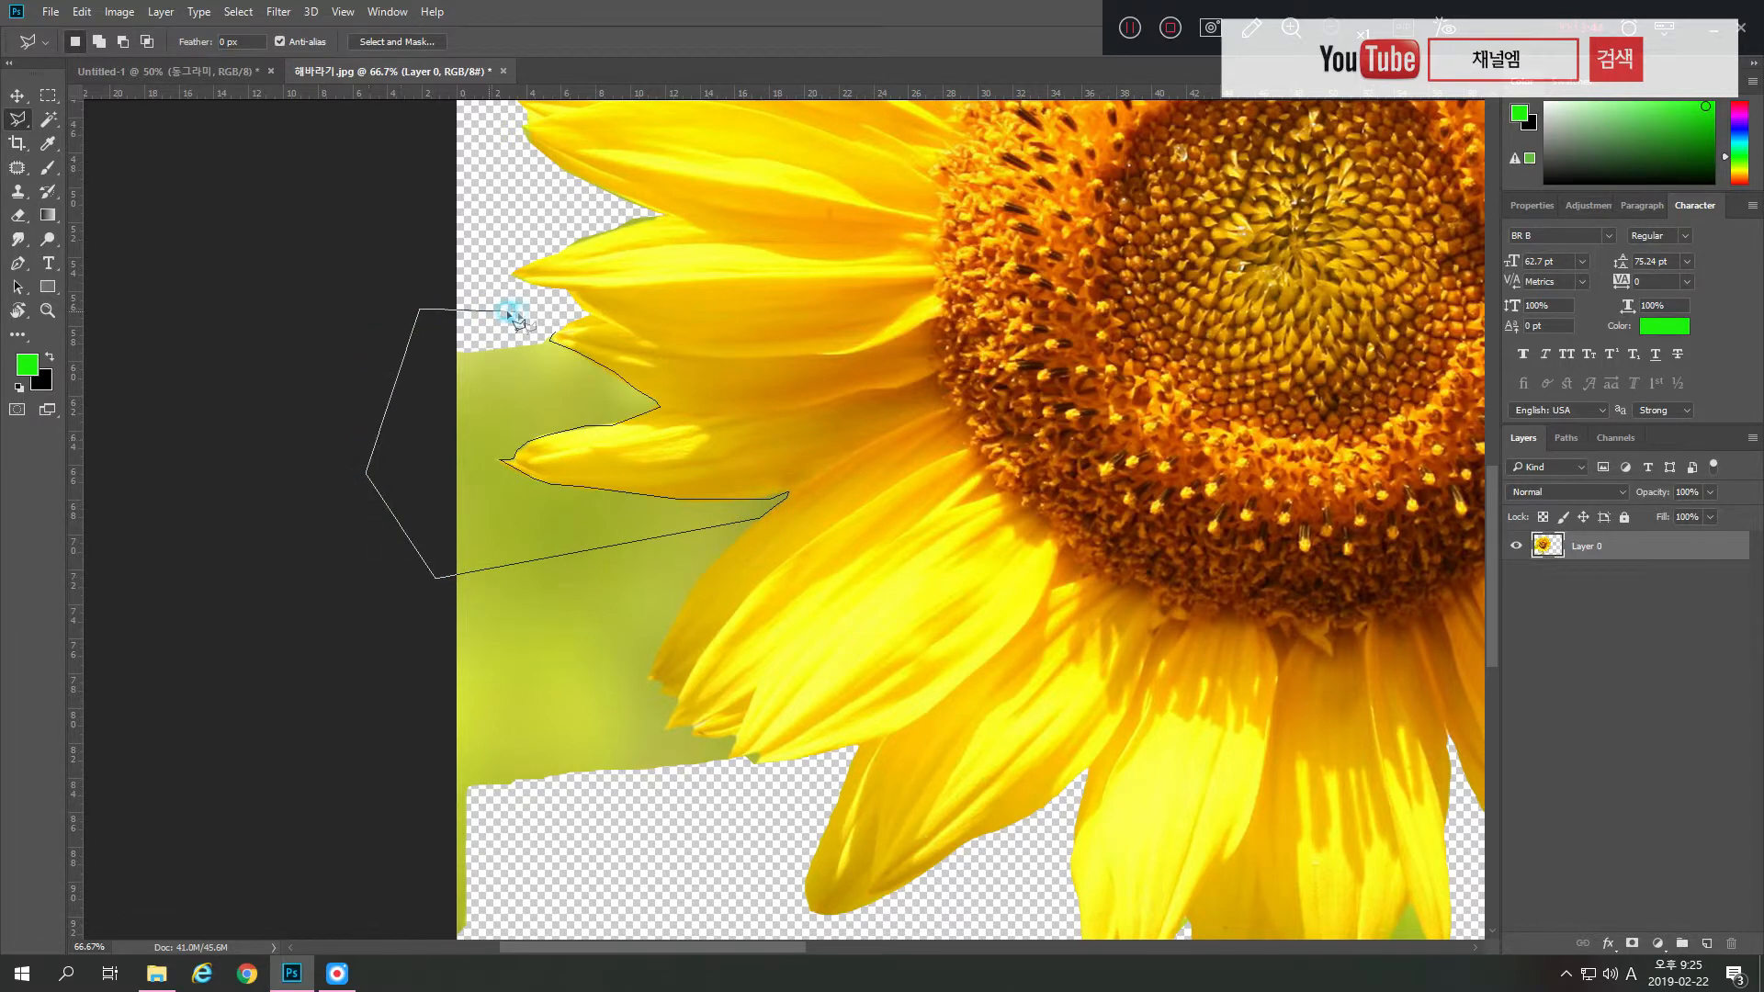
{"action": "left_click", "coordinate": [552, 334]}
{"action": "key", "text": "Delete"}
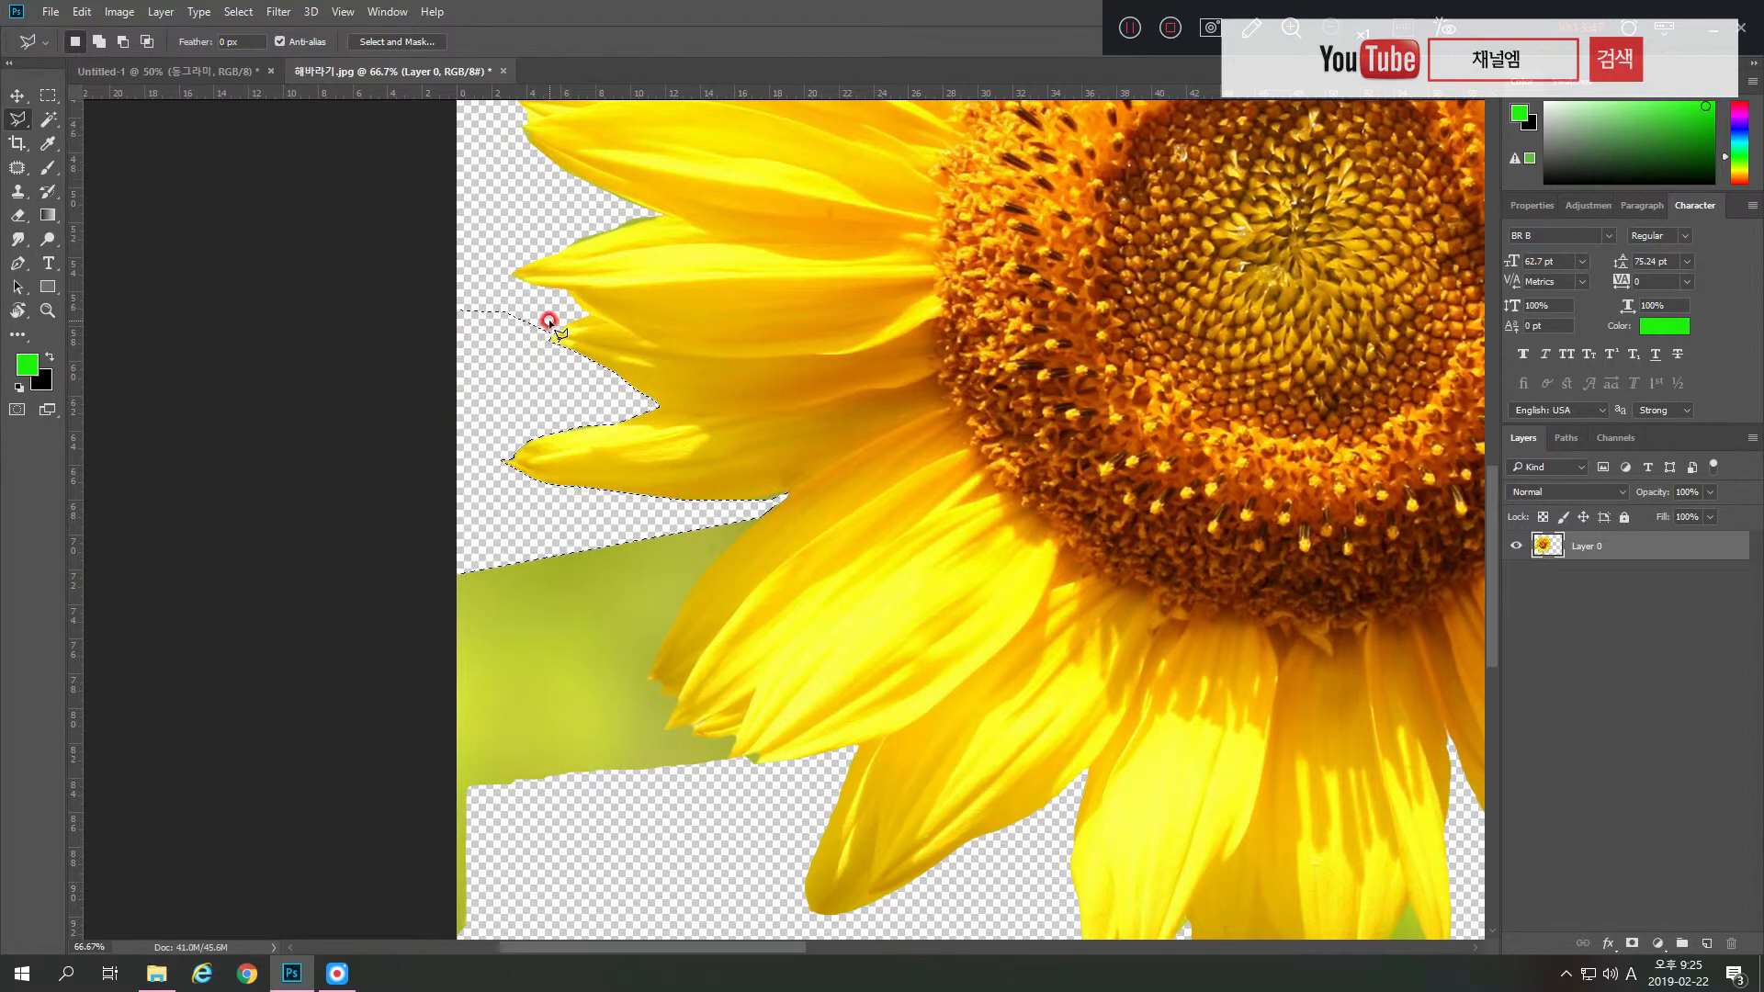
{"action": "key", "text": "ctrl+d"}
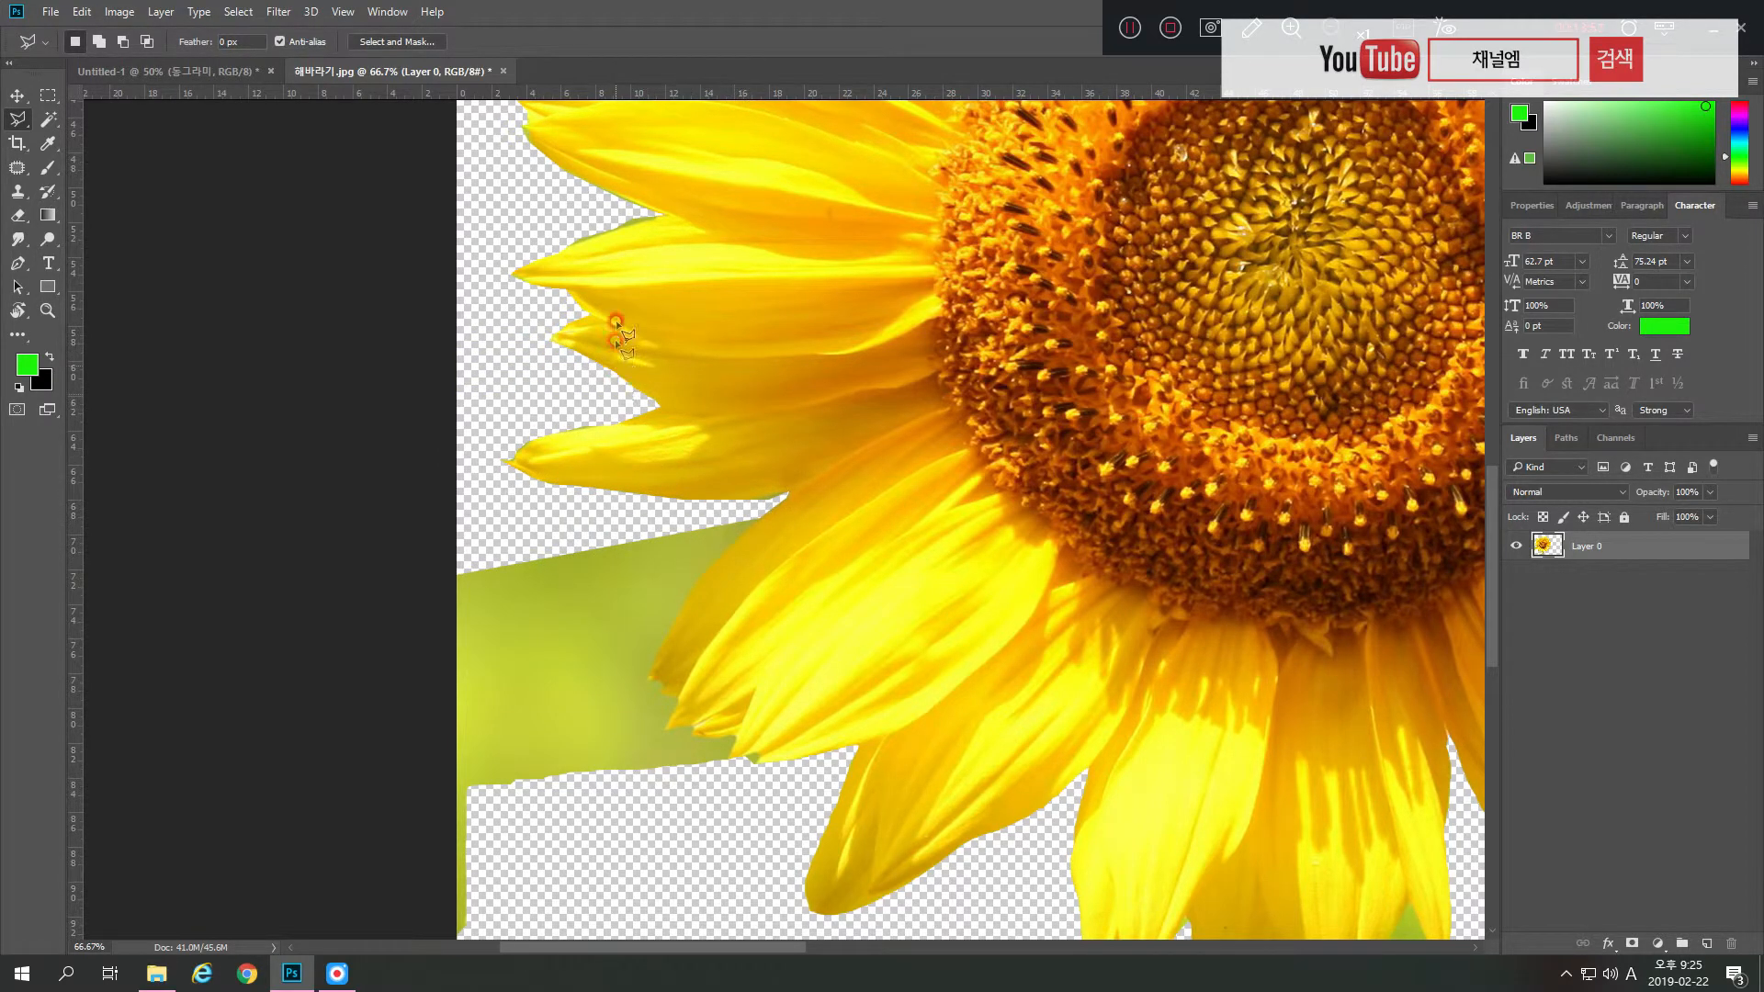
- Select the remaining green patch beside the lower-left petals with the Magnetic Lasso, then delete it and deselect
{"action": "left_click", "coordinate": [19, 121]}
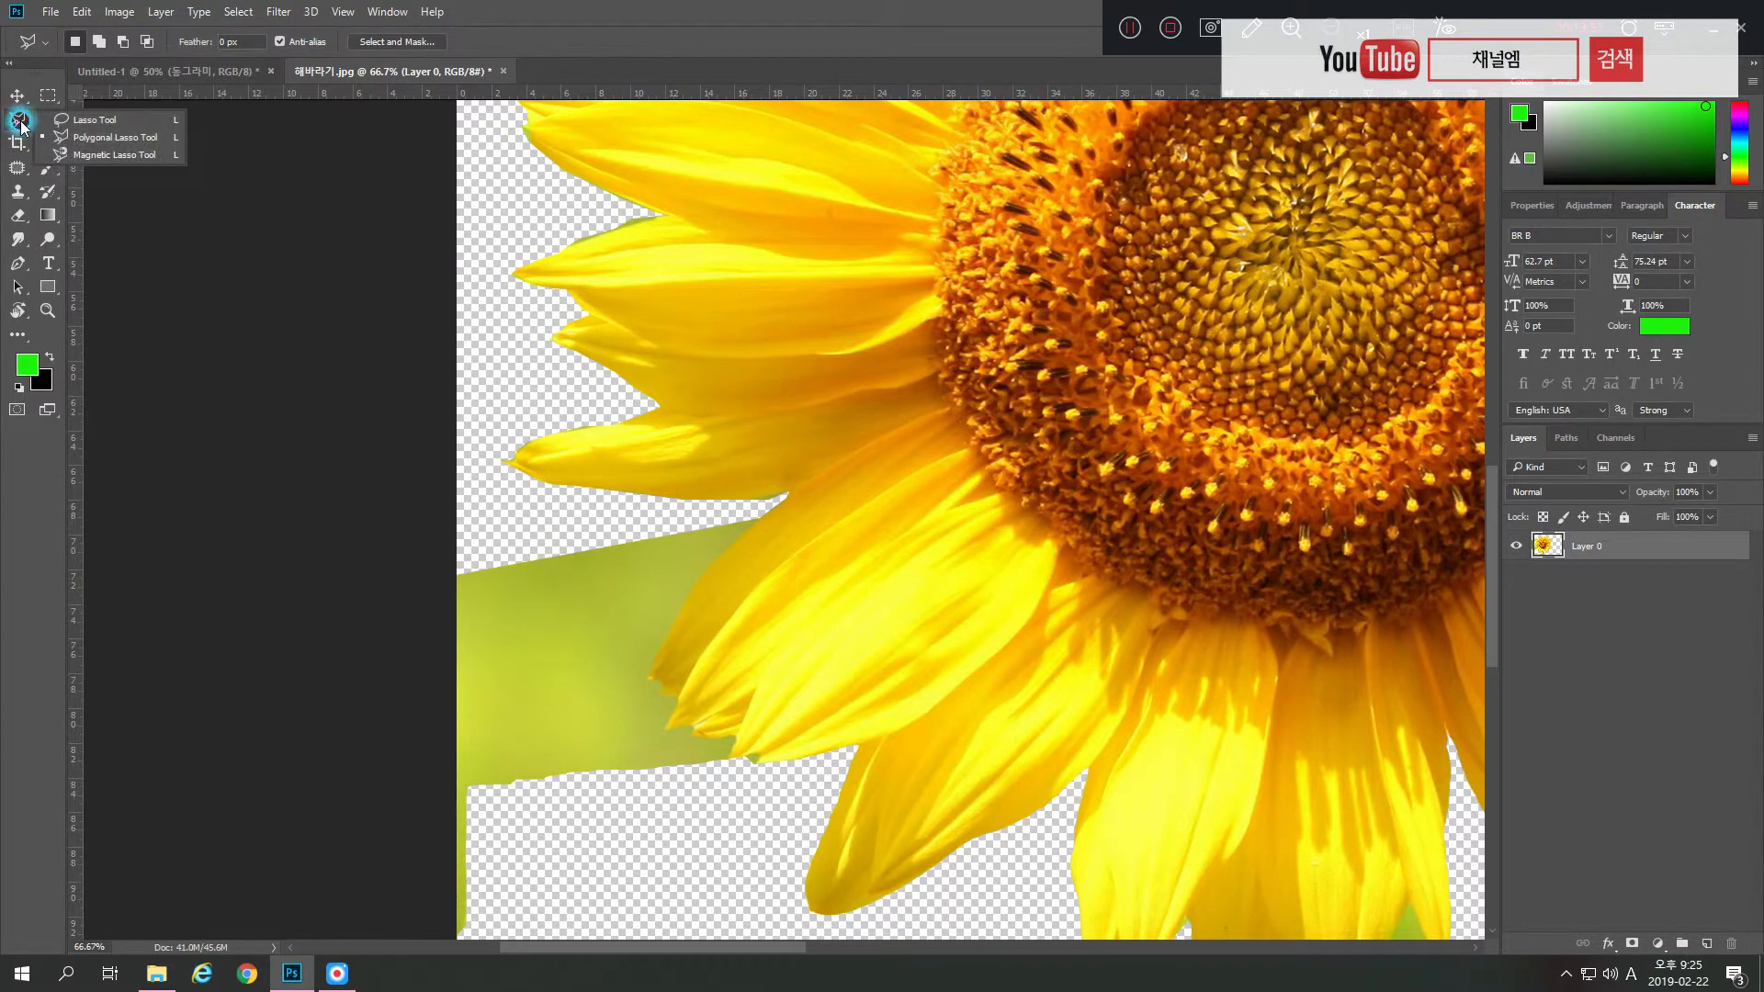
{"action": "left_click", "coordinate": [64, 153]}
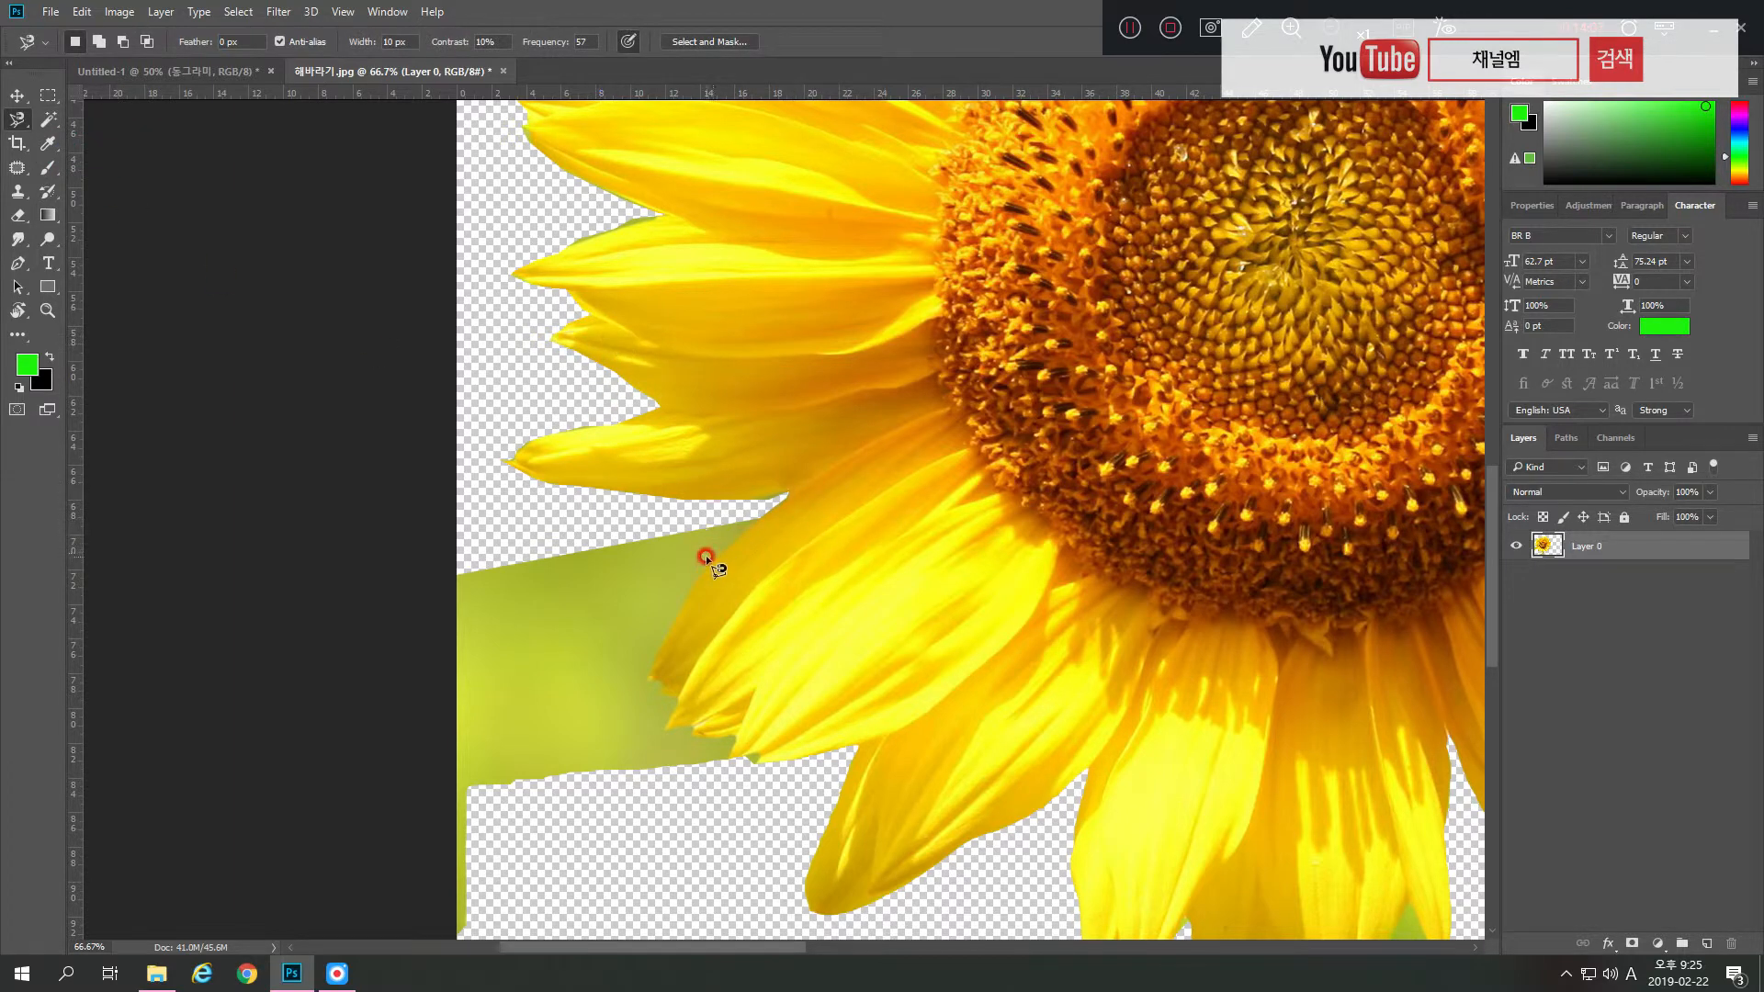
{"action": "left_click", "coordinate": [752, 525]}
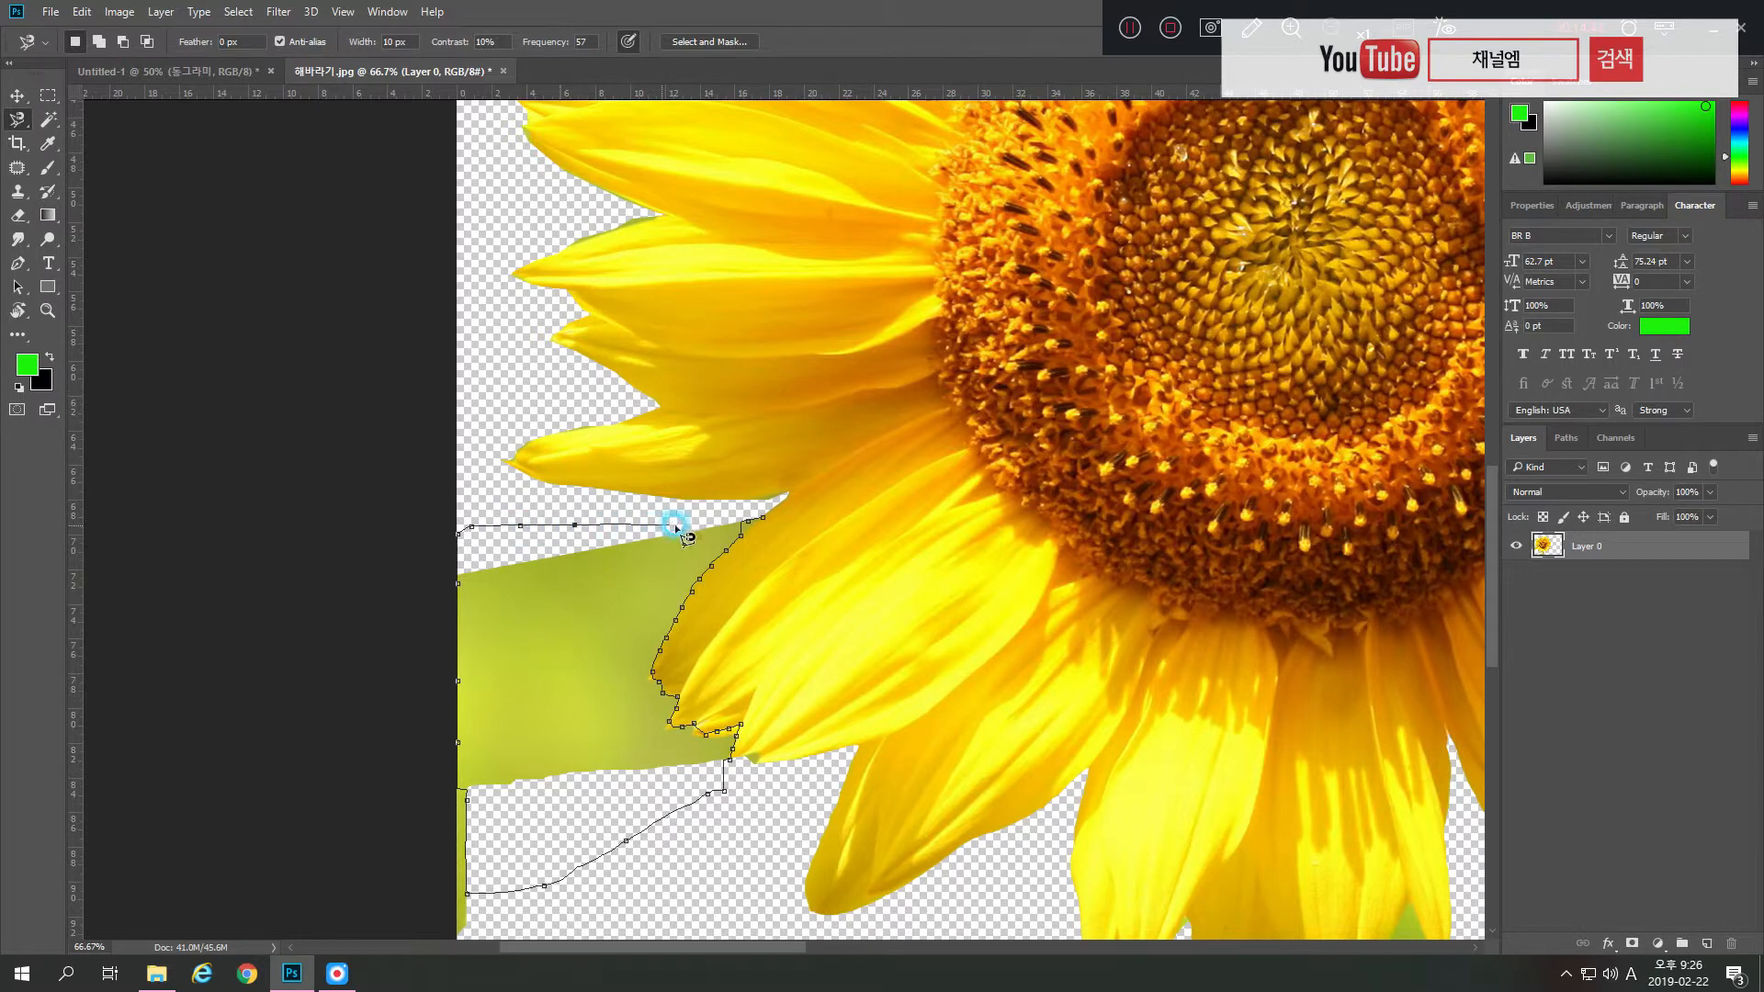
{"action": "left_click", "coordinate": [763, 515]}
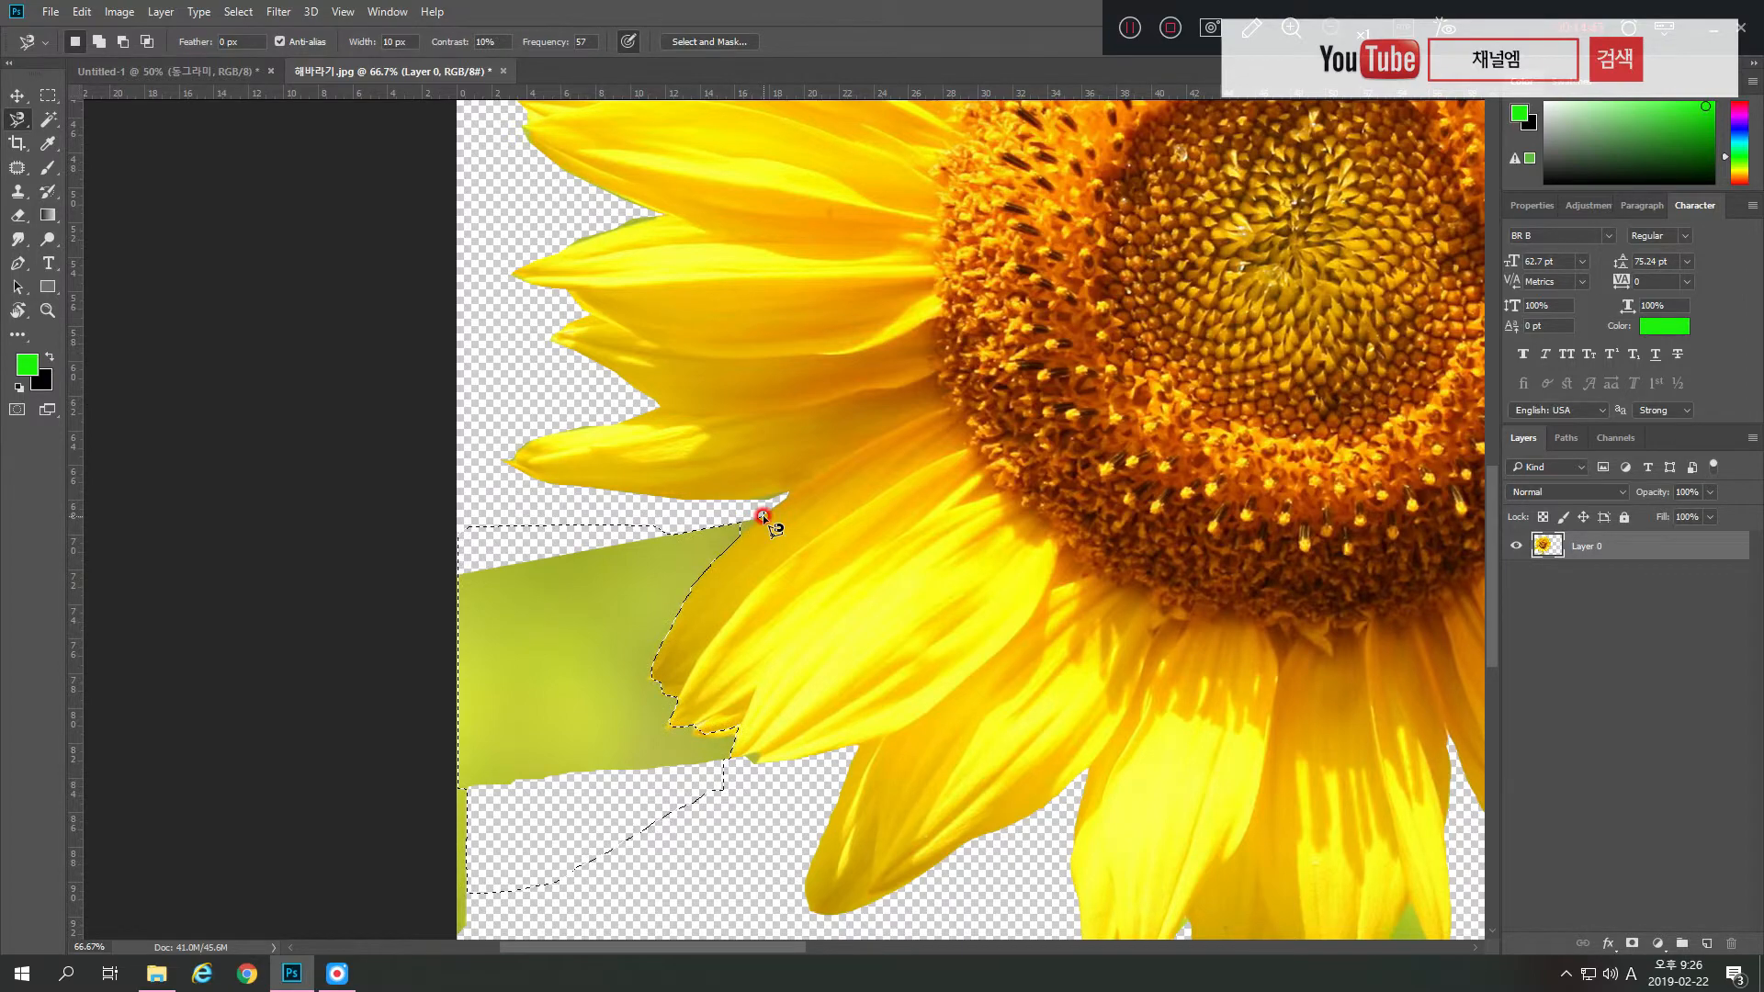
{"action": "key", "text": "Delete"}
{"action": "left_click", "coordinate": [701, 533]}
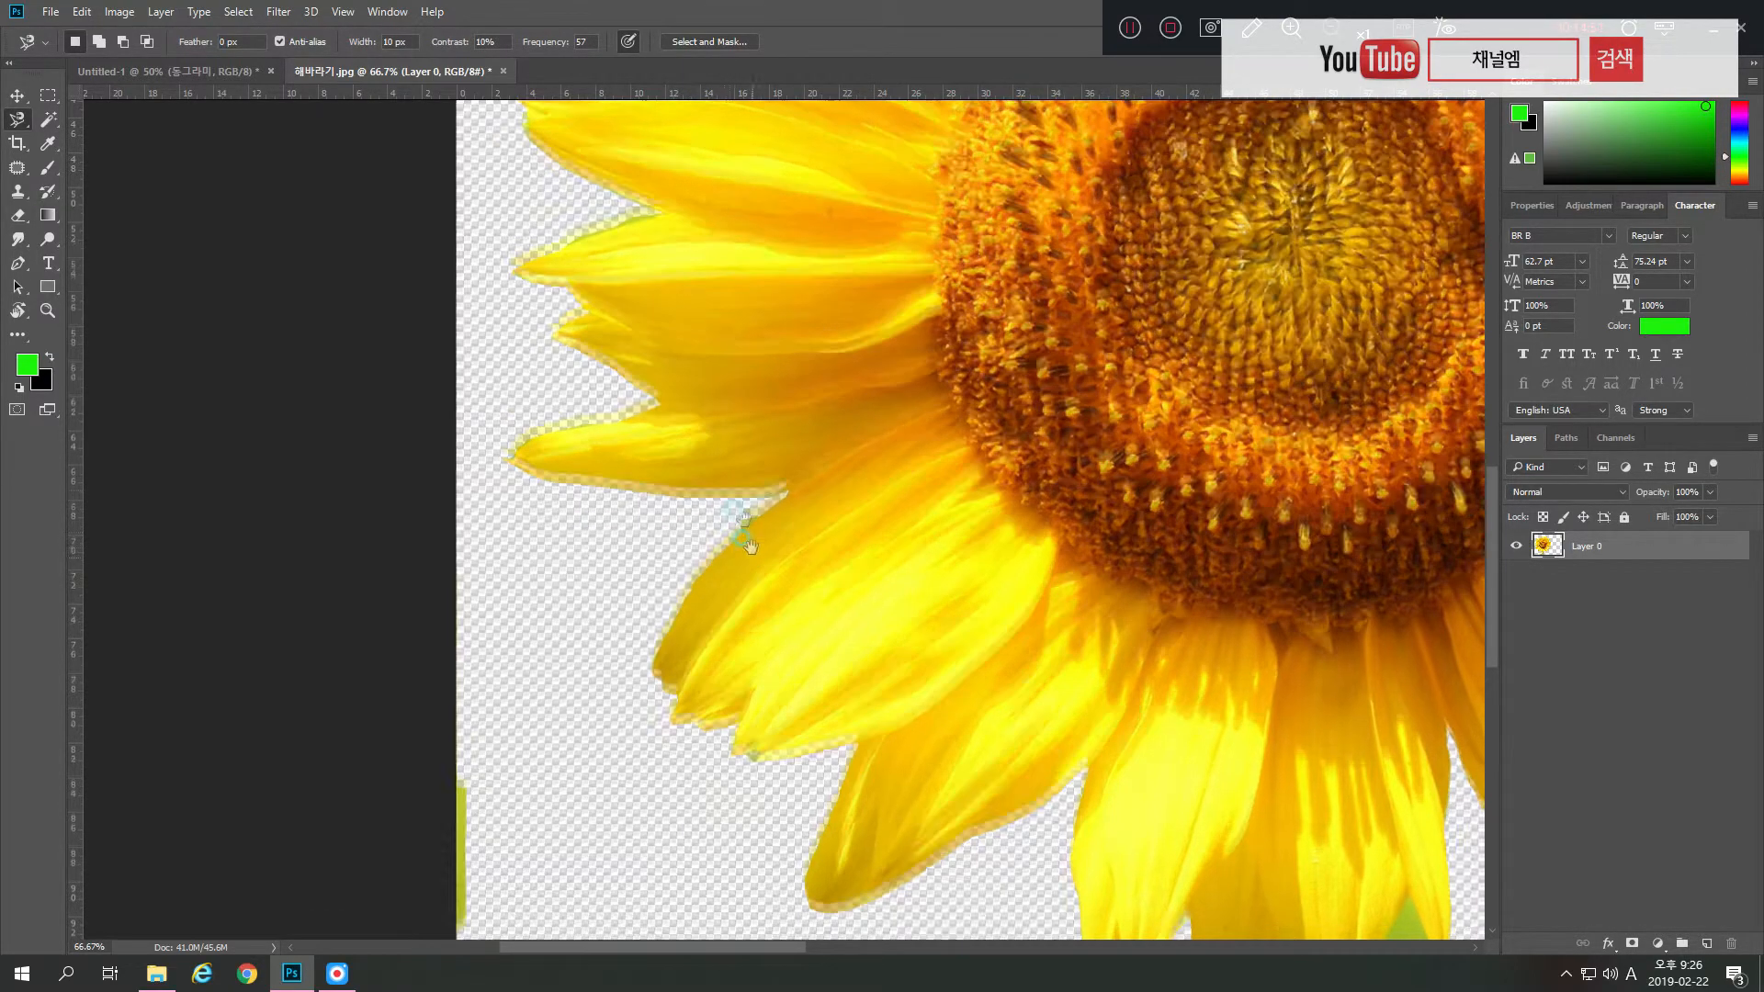
- Encircle the leftover green strip on the image's left edge with the freehand Lasso, then delete it and deselect
{"action": "left_click_drag", "start_coordinate": [751, 547], "coordinate": [589, 472]}
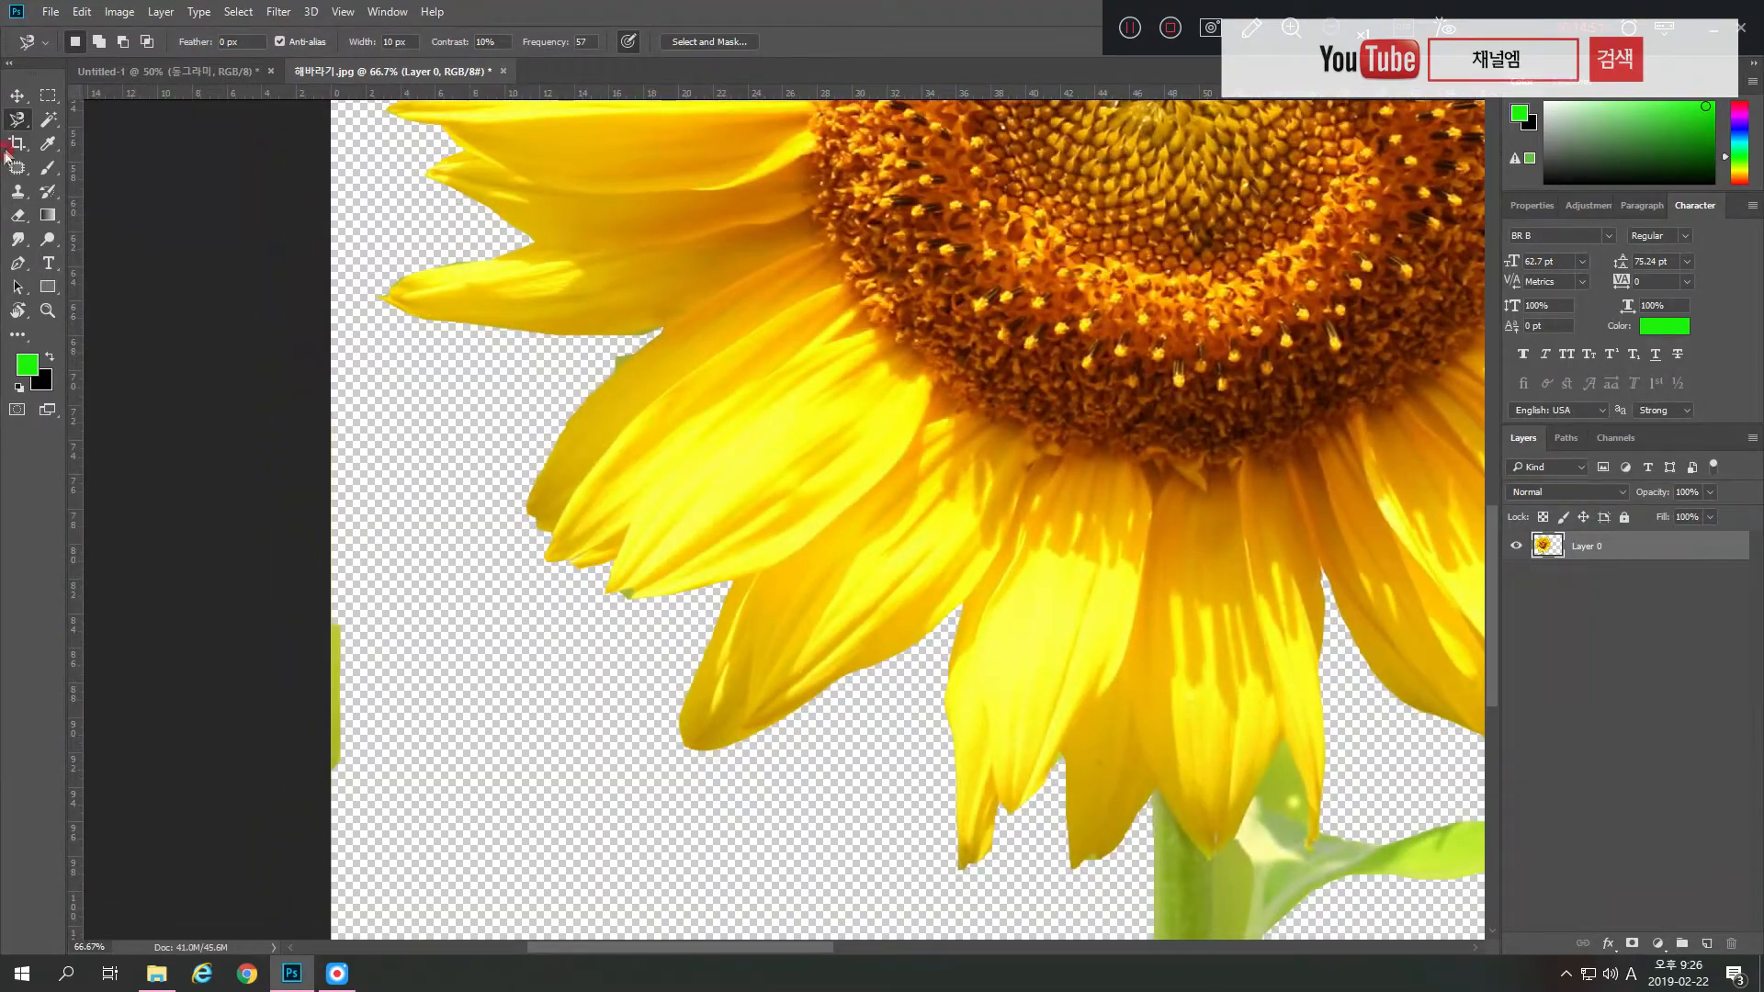
{"action": "right_click", "coordinate": [17, 121]}
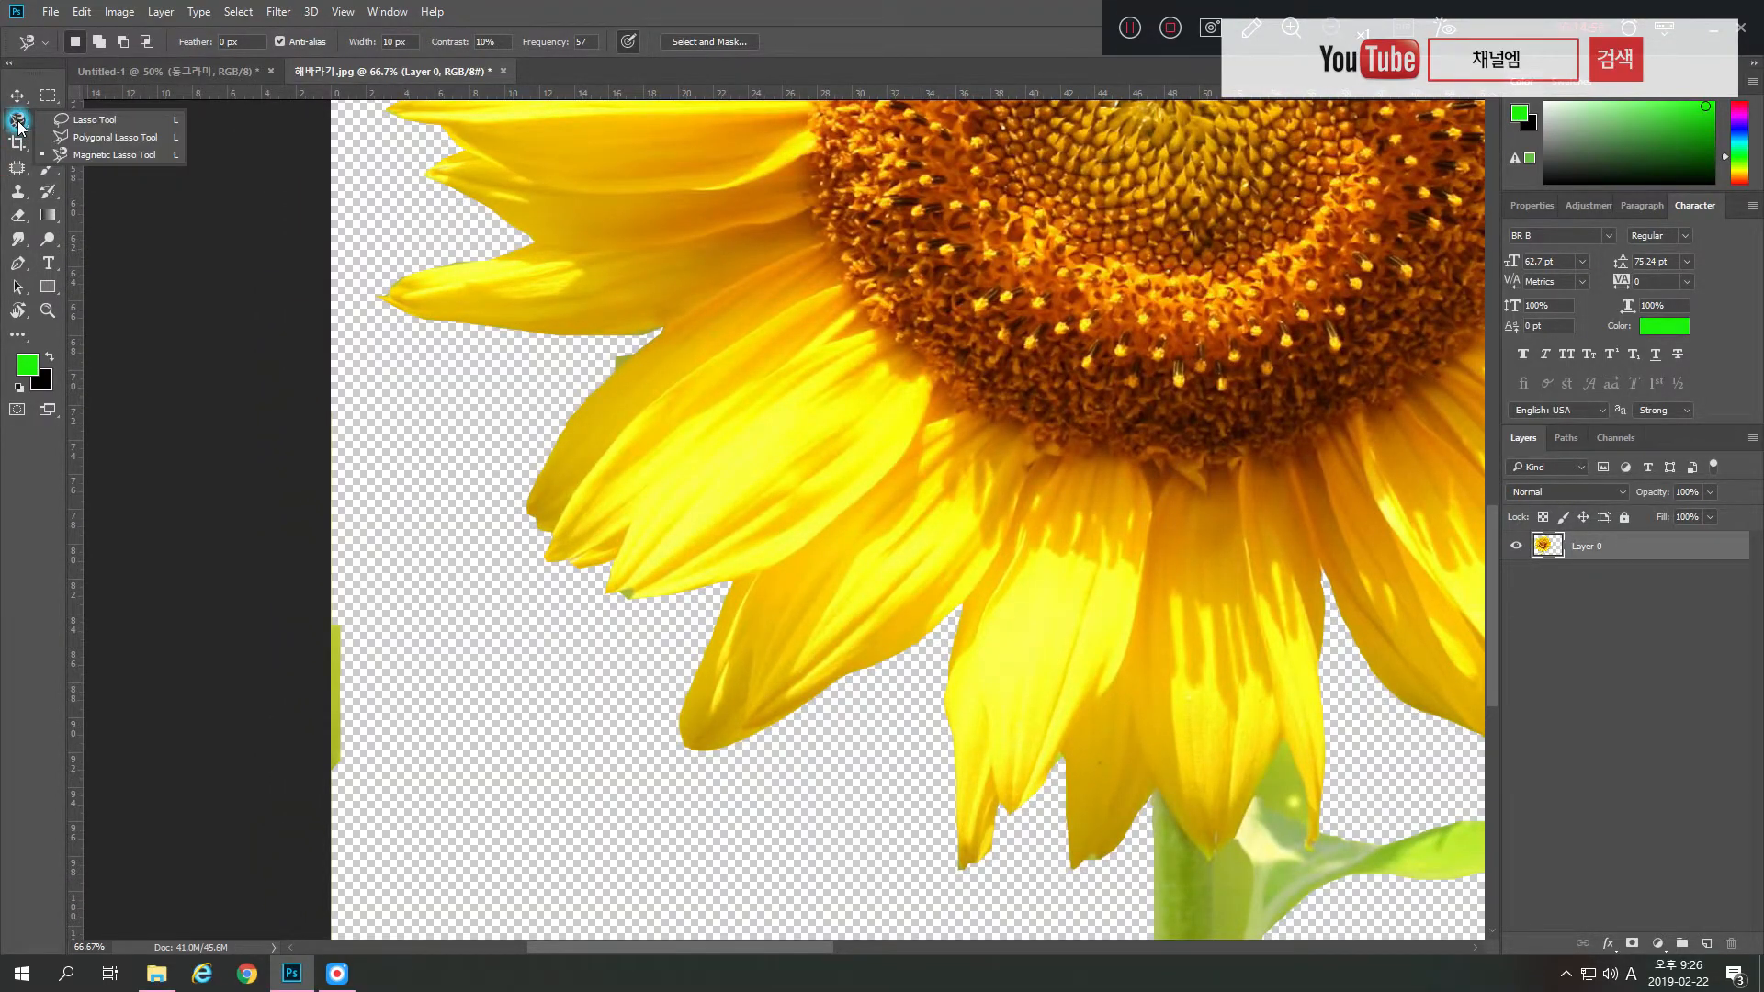
{"action": "left_click", "coordinate": [66, 122]}
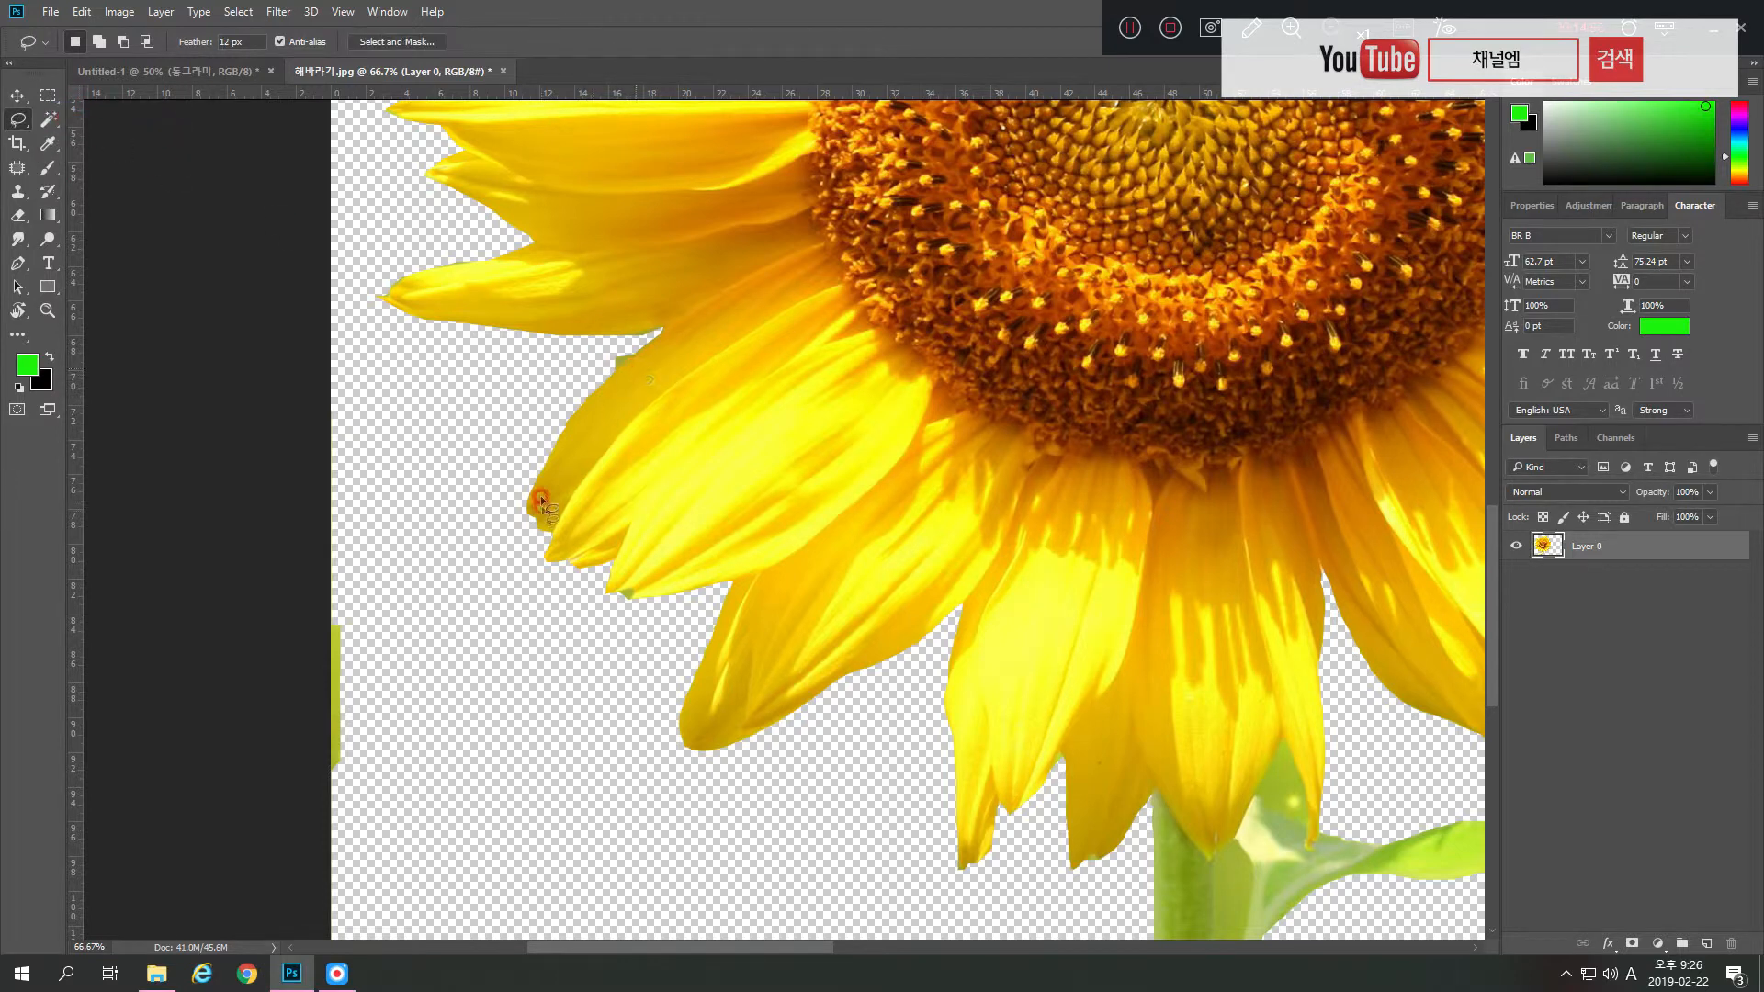
{"action": "mouse_move", "coordinate": [292, 560]}
{"action": "left_mouse_down"}
{"action": "mouse_move", "coordinate": [296, 424]}
{"action": "mouse_move", "coordinate": [387, 468]}
{"action": "mouse_move", "coordinate": [380, 636]}
{"action": "mouse_move", "coordinate": [478, 813]}
{"action": "mouse_move", "coordinate": [262, 879]}
{"action": "mouse_move", "coordinate": [193, 622]}
{"action": "mouse_move", "coordinate": [255, 467]}
{"action": "mouse_move", "coordinate": [350, 414]}
{"action": "left_mouse_up"}
{"action": "key", "text": "Delete"}
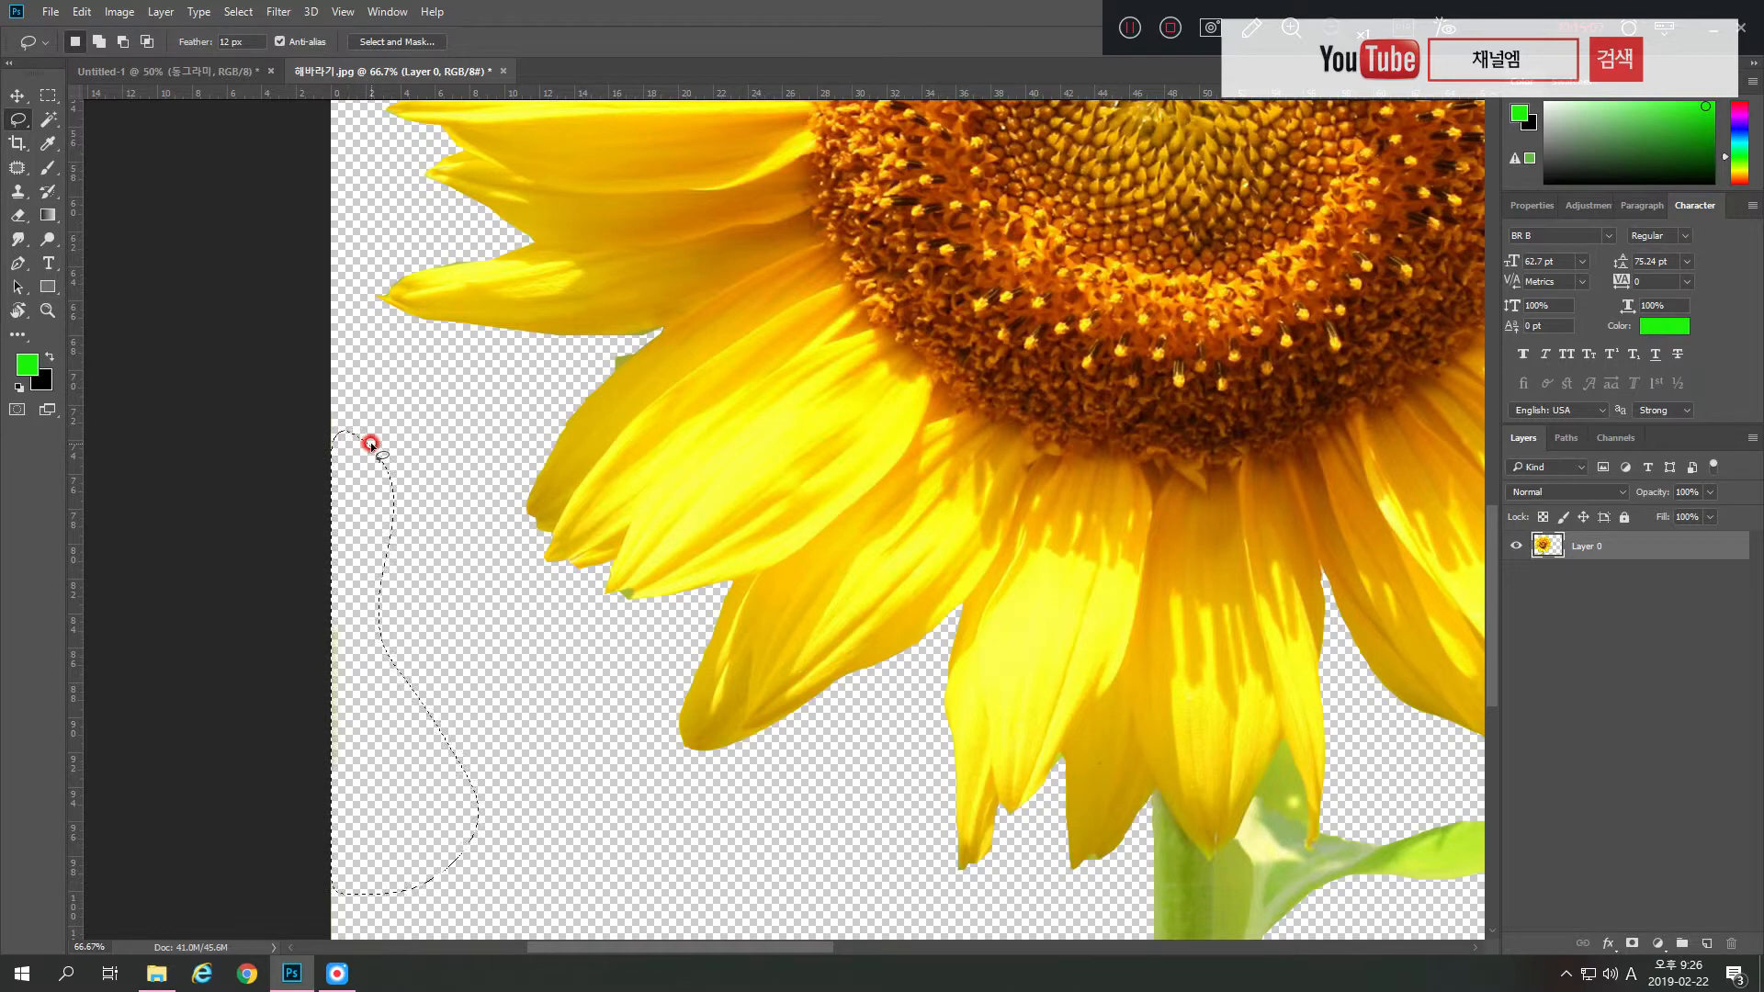
{"action": "left_click", "coordinate": [370, 444]}
- Lasso the green remnants in the image's lower-left corner and along its bottom edge up to the leaf, then delete them and deselect
{"action": "scroll", "coordinate": [591, 642], "scroll_direction": "down", "scroll_amount": 5}
{"action": "mouse_move", "coordinate": [602, 662]}
{"action": "left_mouse_down"}
{"action": "mouse_move", "coordinate": [547, 604]}
{"action": "mouse_move", "coordinate": [873, 647]}
{"action": "mouse_move", "coordinate": [948, 684]}
{"action": "mouse_move", "coordinate": [289, 750]}
{"action": "mouse_move", "coordinate": [158, 713]}
{"action": "mouse_move", "coordinate": [209, 494]}
{"action": "mouse_move", "coordinate": [547, 585]}
{"action": "left_mouse_up"}
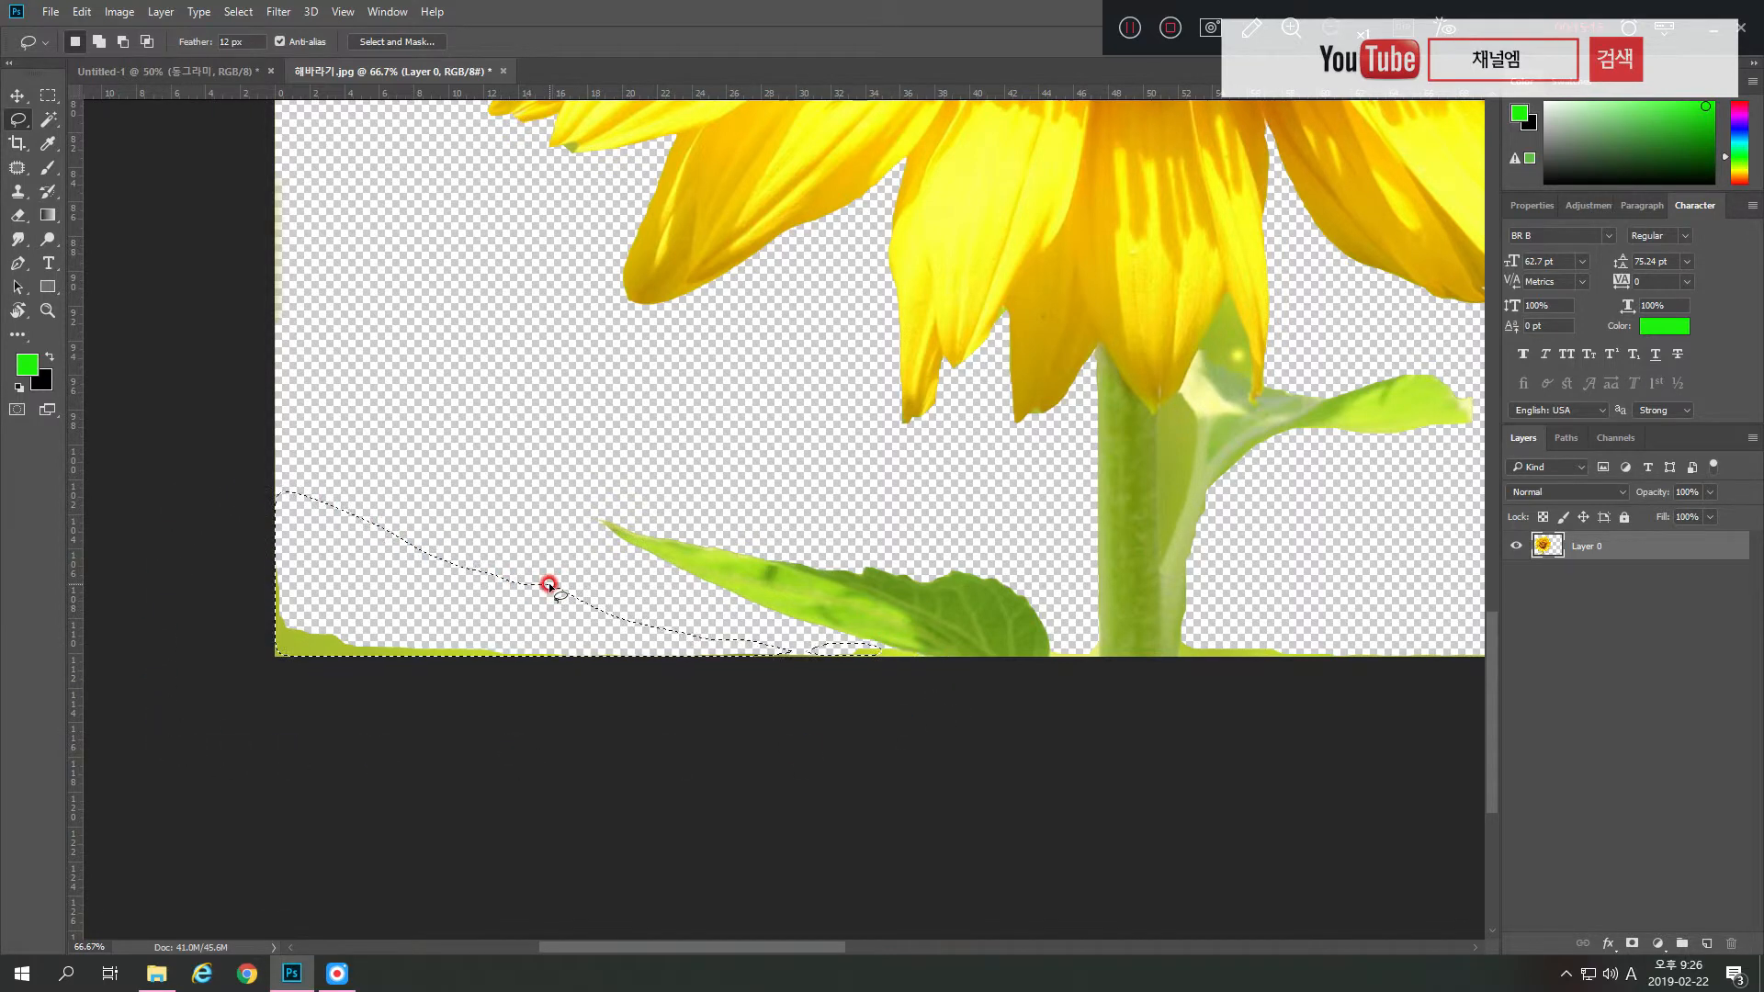
{"action": "key", "text": "Delete"}
{"action": "key", "text": "ctrl+d"}
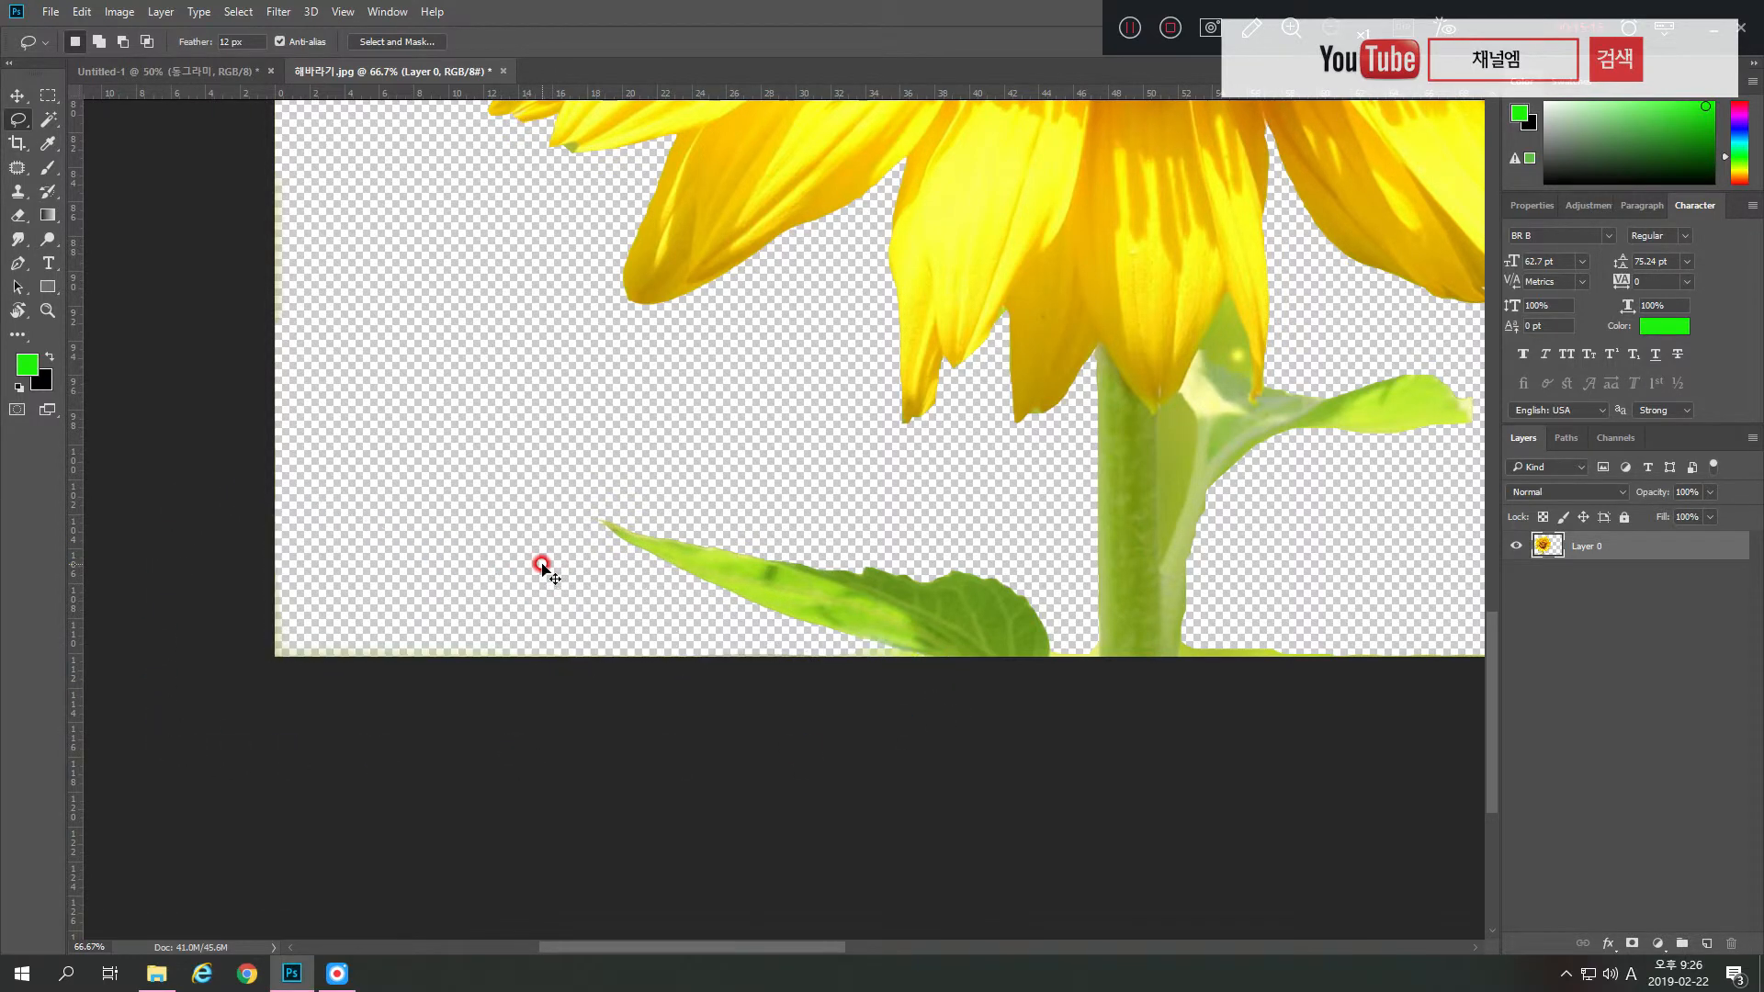
- Lasso the small green remnant between two petals on the flower's right side, then delete it and deselect
{"action": "left_click_drag", "start_coordinate": [1120, 567], "coordinate": [597, 497]}
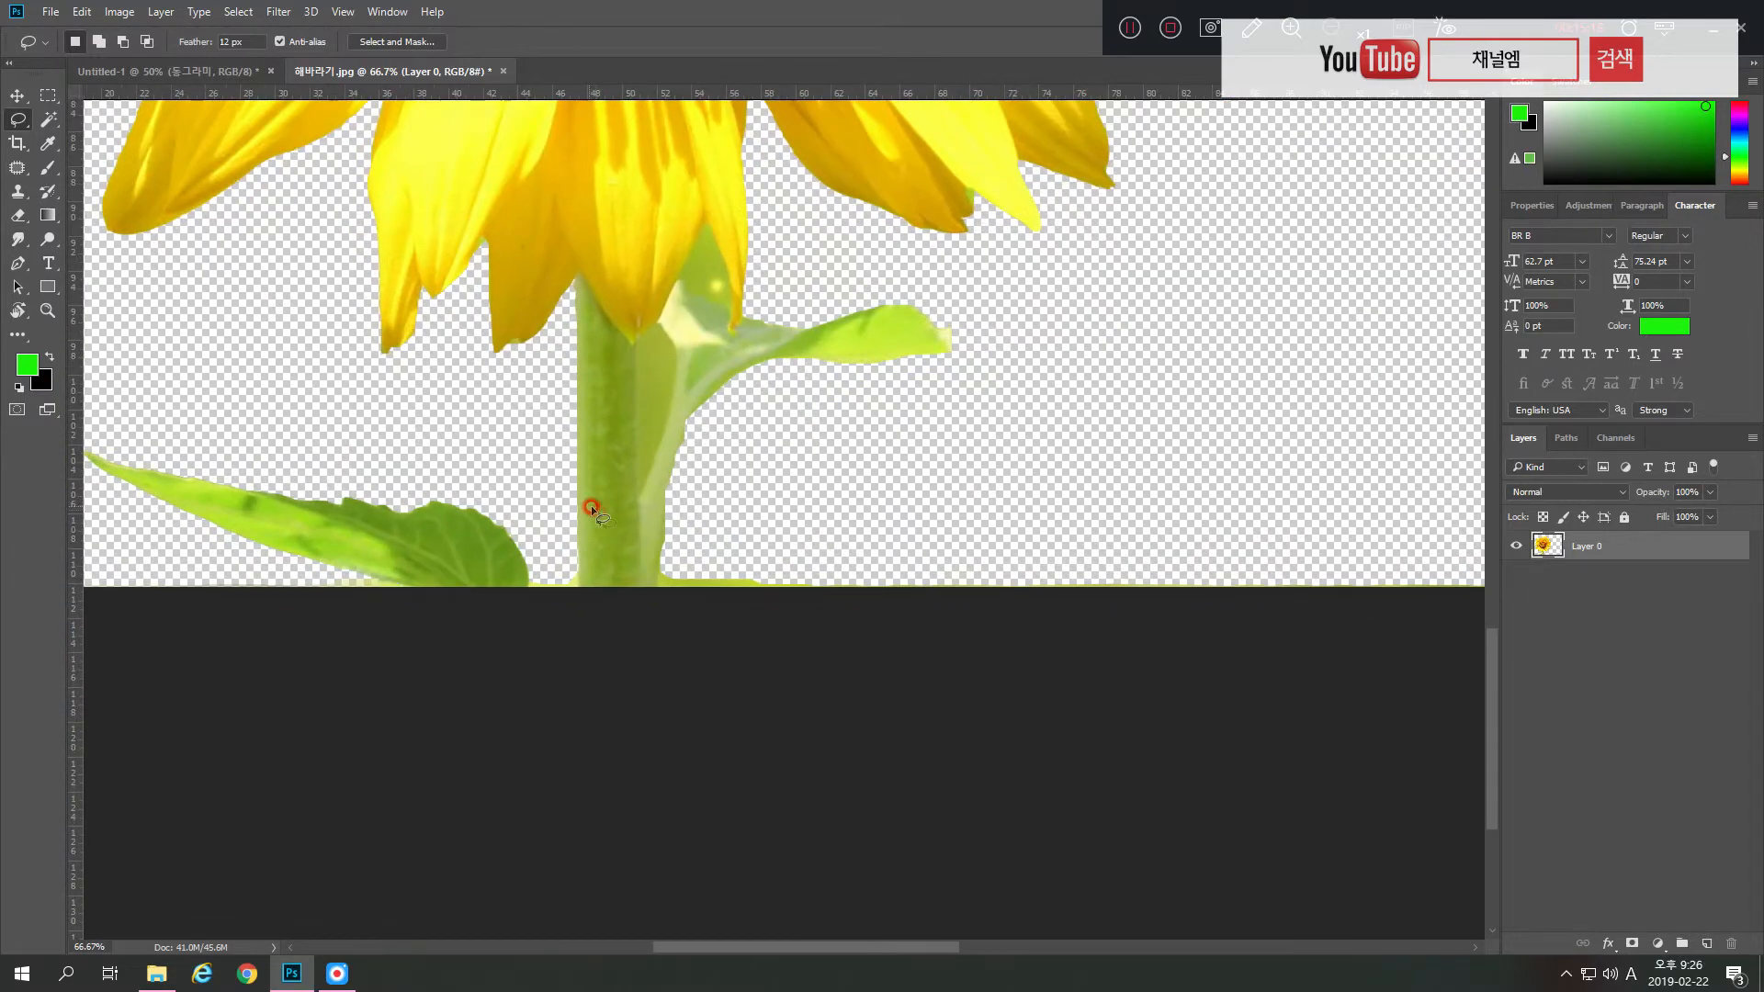
{"action": "left_click", "coordinate": [664, 515]}
{"action": "mouse_move", "coordinate": [664, 533]}
{"action": "left_mouse_down"}
{"action": "mouse_move", "coordinate": [654, 616]}
{"action": "mouse_move", "coordinate": [1093, 693]}
{"action": "mouse_move", "coordinate": [1261, 671]}
{"action": "mouse_move", "coordinate": [1383, 633]}
{"action": "mouse_move", "coordinate": [1406, 606]}
{"action": "mouse_move", "coordinate": [1156, 442]}
{"action": "mouse_move", "coordinate": [717, 454]}
{"action": "mouse_move", "coordinate": [665, 517]}
{"action": "left_mouse_up"}
{"action": "left_click", "coordinate": [1103, 502]}
{"action": "left_click_drag", "start_coordinate": [1107, 502], "coordinate": [606, 534]}
{"action": "left_click_drag", "start_coordinate": [902, 429], "coordinate": [648, 673]}
{"action": "mouse_move", "coordinate": [891, 302]}
{"action": "left_mouse_down"}
{"action": "mouse_move", "coordinate": [789, 573]}
{"action": "mouse_move", "coordinate": [873, 670]}
{"action": "left_mouse_up"}
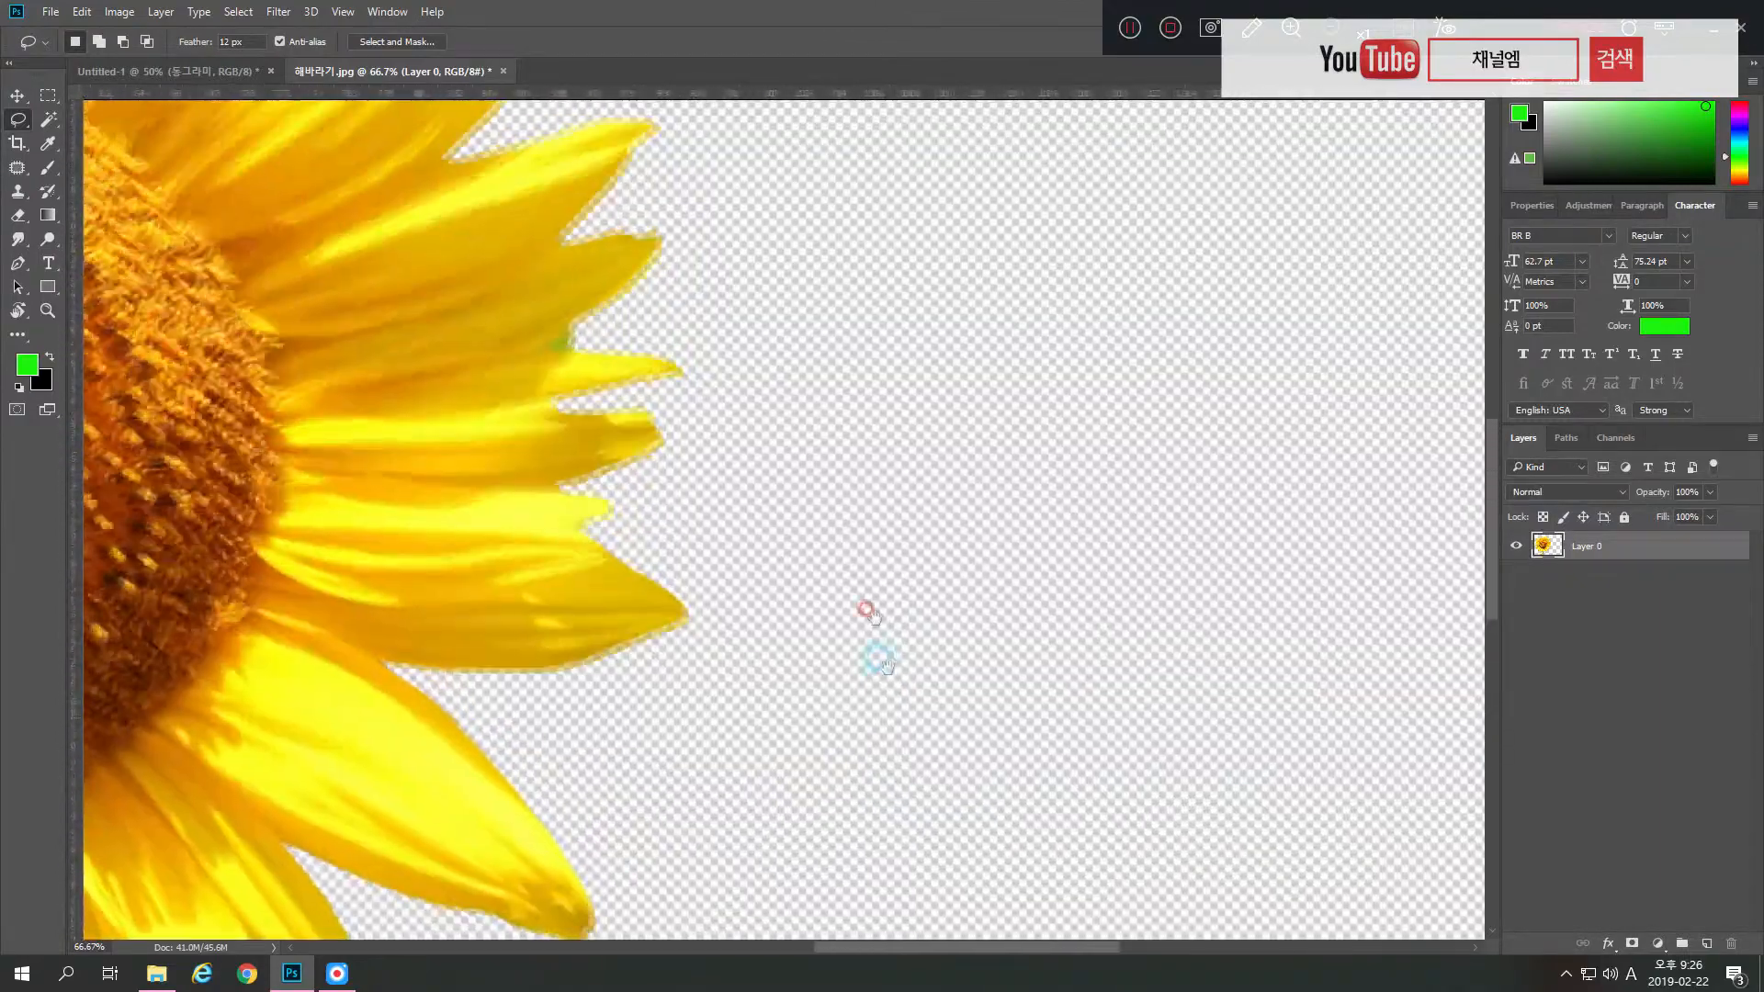
{"action": "left_click_drag", "start_coordinate": [766, 254], "coordinate": [803, 410]}
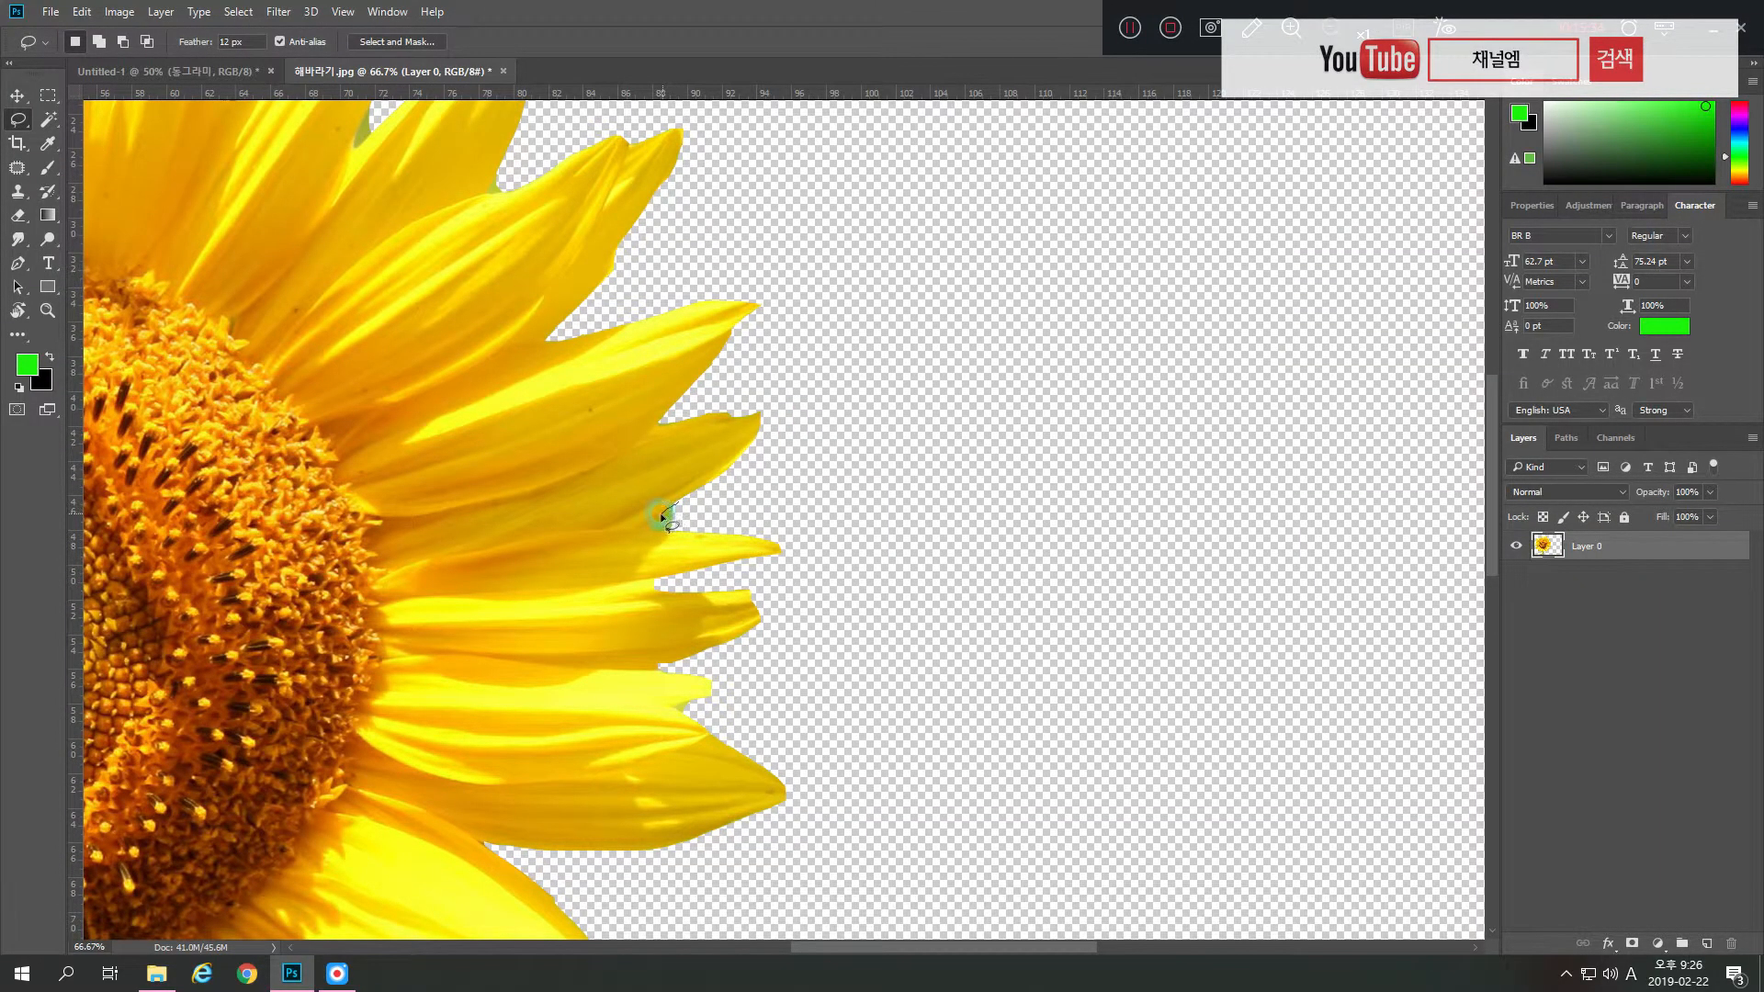
{"action": "mouse_move", "coordinate": [649, 528]}
{"action": "left_mouse_down"}
{"action": "mouse_move", "coordinate": [710, 525]}
{"action": "mouse_move", "coordinate": [684, 504]}
{"action": "mouse_move", "coordinate": [715, 503]}
{"action": "left_mouse_up"}
{"action": "left_click", "coordinate": [671, 539]}
- Set the Lasso feather to 0 px, then clear leftovers between the upper-right petals and along the image's top-right edge, and deselect
{"action": "double_click", "coordinate": [225, 41]}
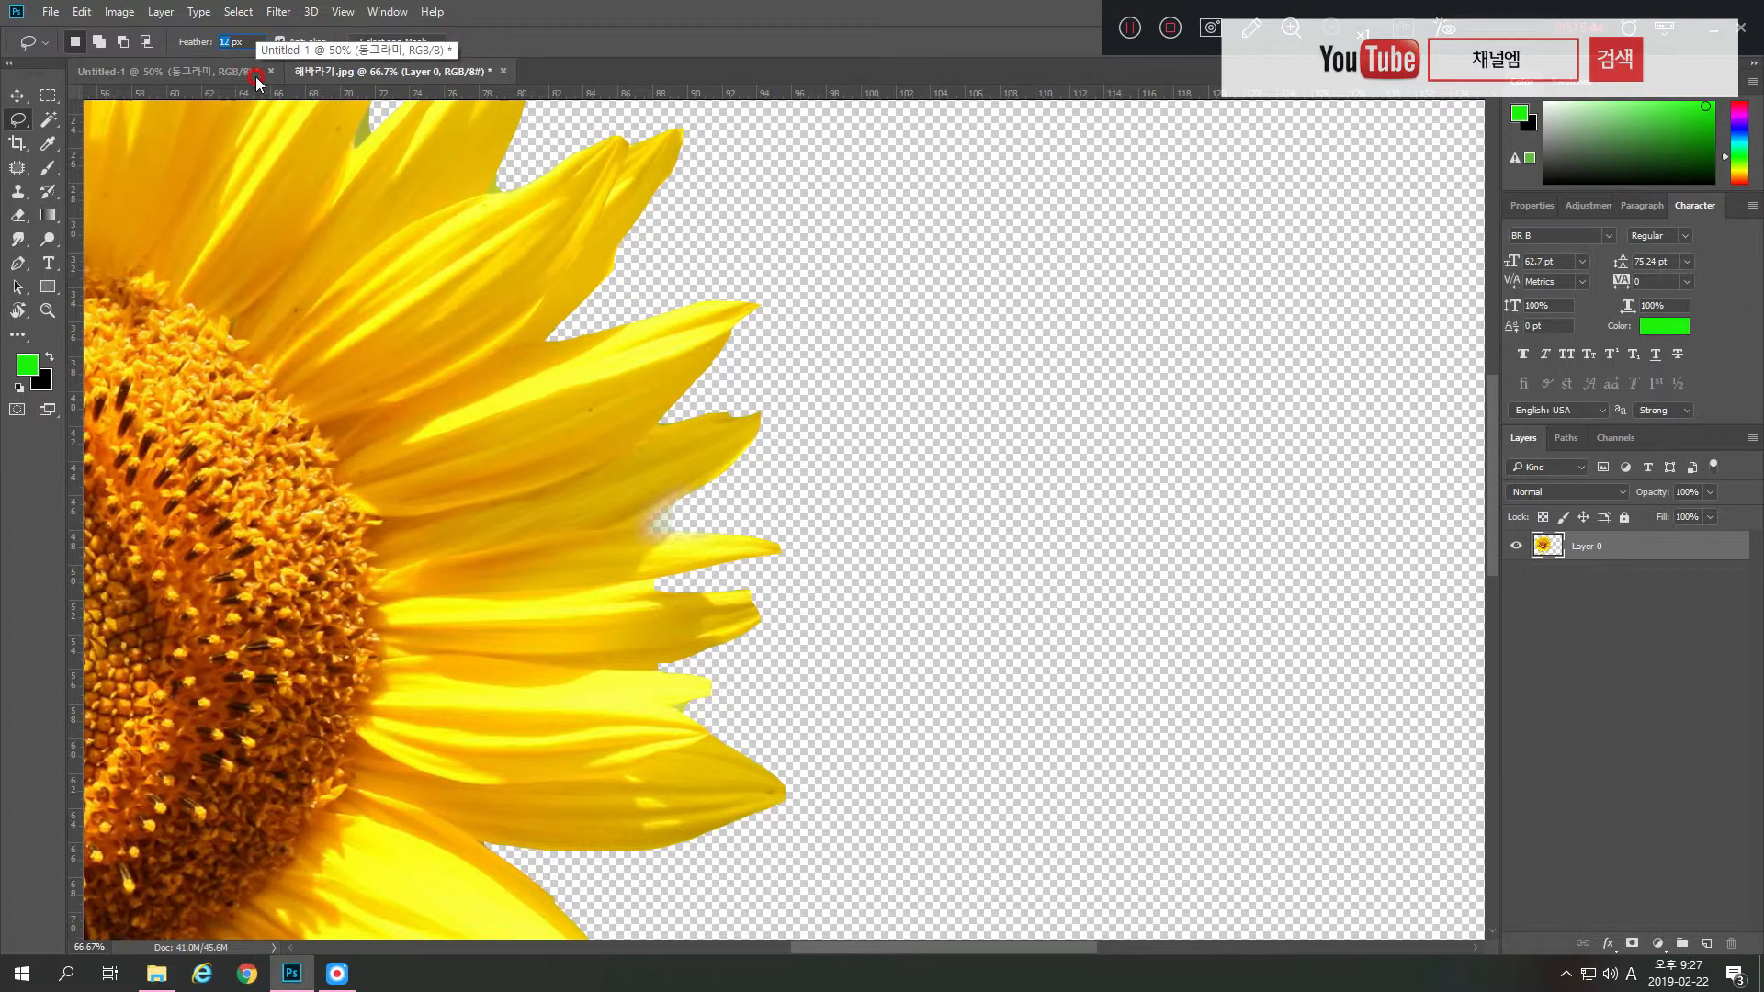
{"action": "left_click_drag", "start_coordinate": [607, 251], "coordinate": [796, 358]}
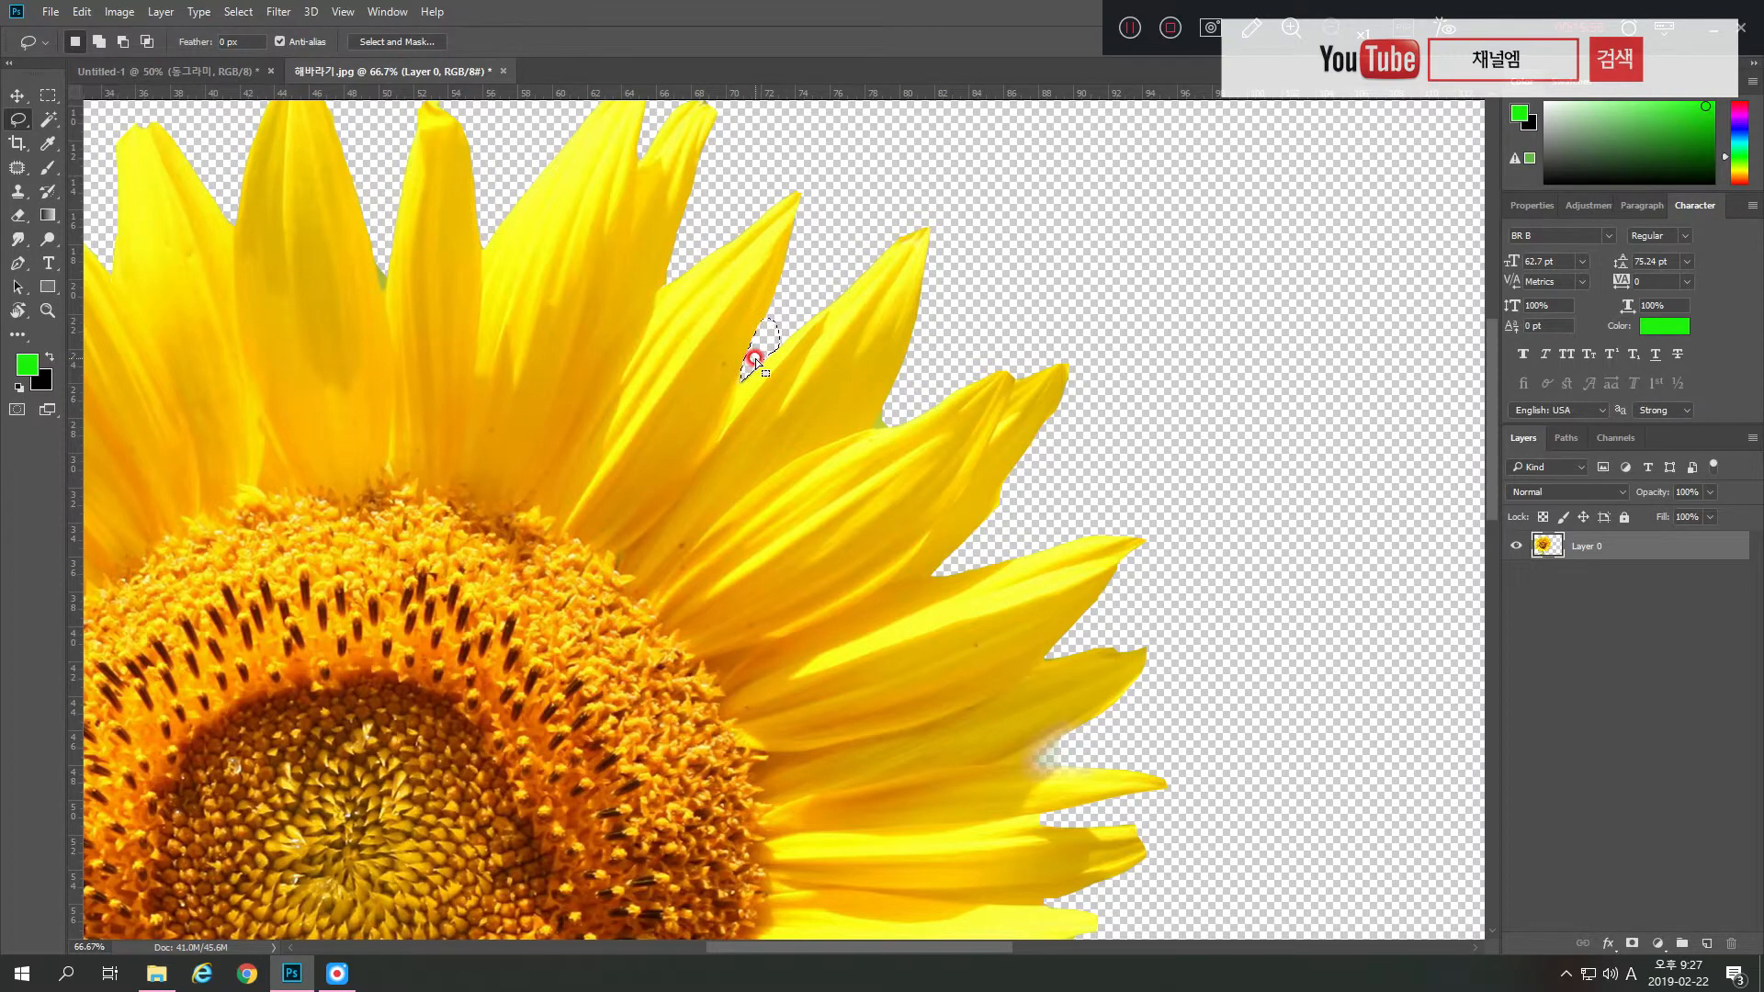
{"action": "mouse_move", "coordinate": [413, 229]}
{"action": "left_mouse_down"}
{"action": "mouse_move", "coordinate": [809, 700]}
{"action": "mouse_move", "coordinate": [803, 643]}
{"action": "mouse_move", "coordinate": [651, 596]}
{"action": "left_mouse_up"}
{"action": "mouse_move", "coordinate": [1402, 341]}
{"action": "left_mouse_down"}
{"action": "mouse_move", "coordinate": [1138, 350]}
{"action": "mouse_move", "coordinate": [1110, 196]}
{"action": "mouse_move", "coordinate": [1376, 263]}
{"action": "mouse_move", "coordinate": [1380, 368]}
{"action": "left_mouse_up"}
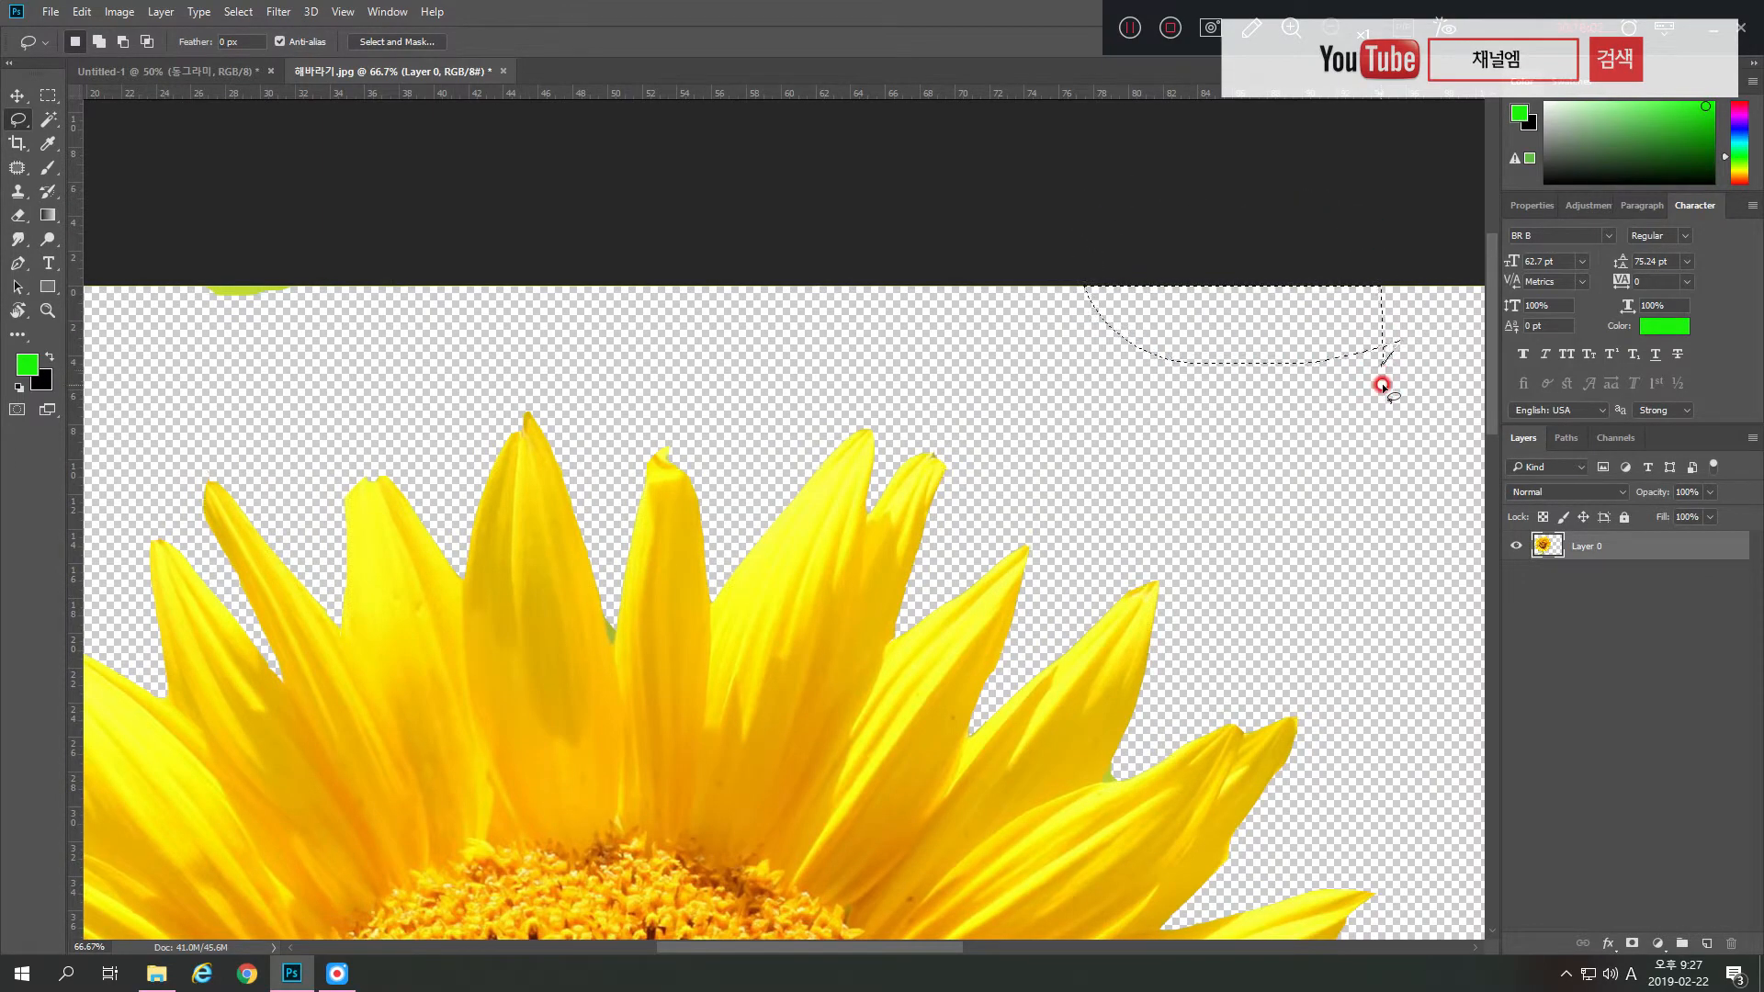
{"action": "key", "text": "ctrl+d"}
- Lasso the green remnant along the image's top edge up to its upper-left corner, then delete it and deselect
{"action": "left_click_drag", "start_coordinate": [482, 256], "coordinate": [768, 240]}
{"action": "mouse_move", "coordinate": [471, 264]}
{"action": "left_mouse_down"}
{"action": "mouse_move", "coordinate": [1050, 435]}
{"action": "mouse_move", "coordinate": [464, 462]}
{"action": "mouse_move", "coordinate": [267, 413]}
{"action": "mouse_move", "coordinate": [398, 195]}
{"action": "mouse_move", "coordinate": [1090, 191]}
{"action": "mouse_move", "coordinate": [1169, 263]}
{"action": "mouse_move", "coordinate": [1143, 343]}
{"action": "left_mouse_up"}
{"action": "key", "text": "Delete"}
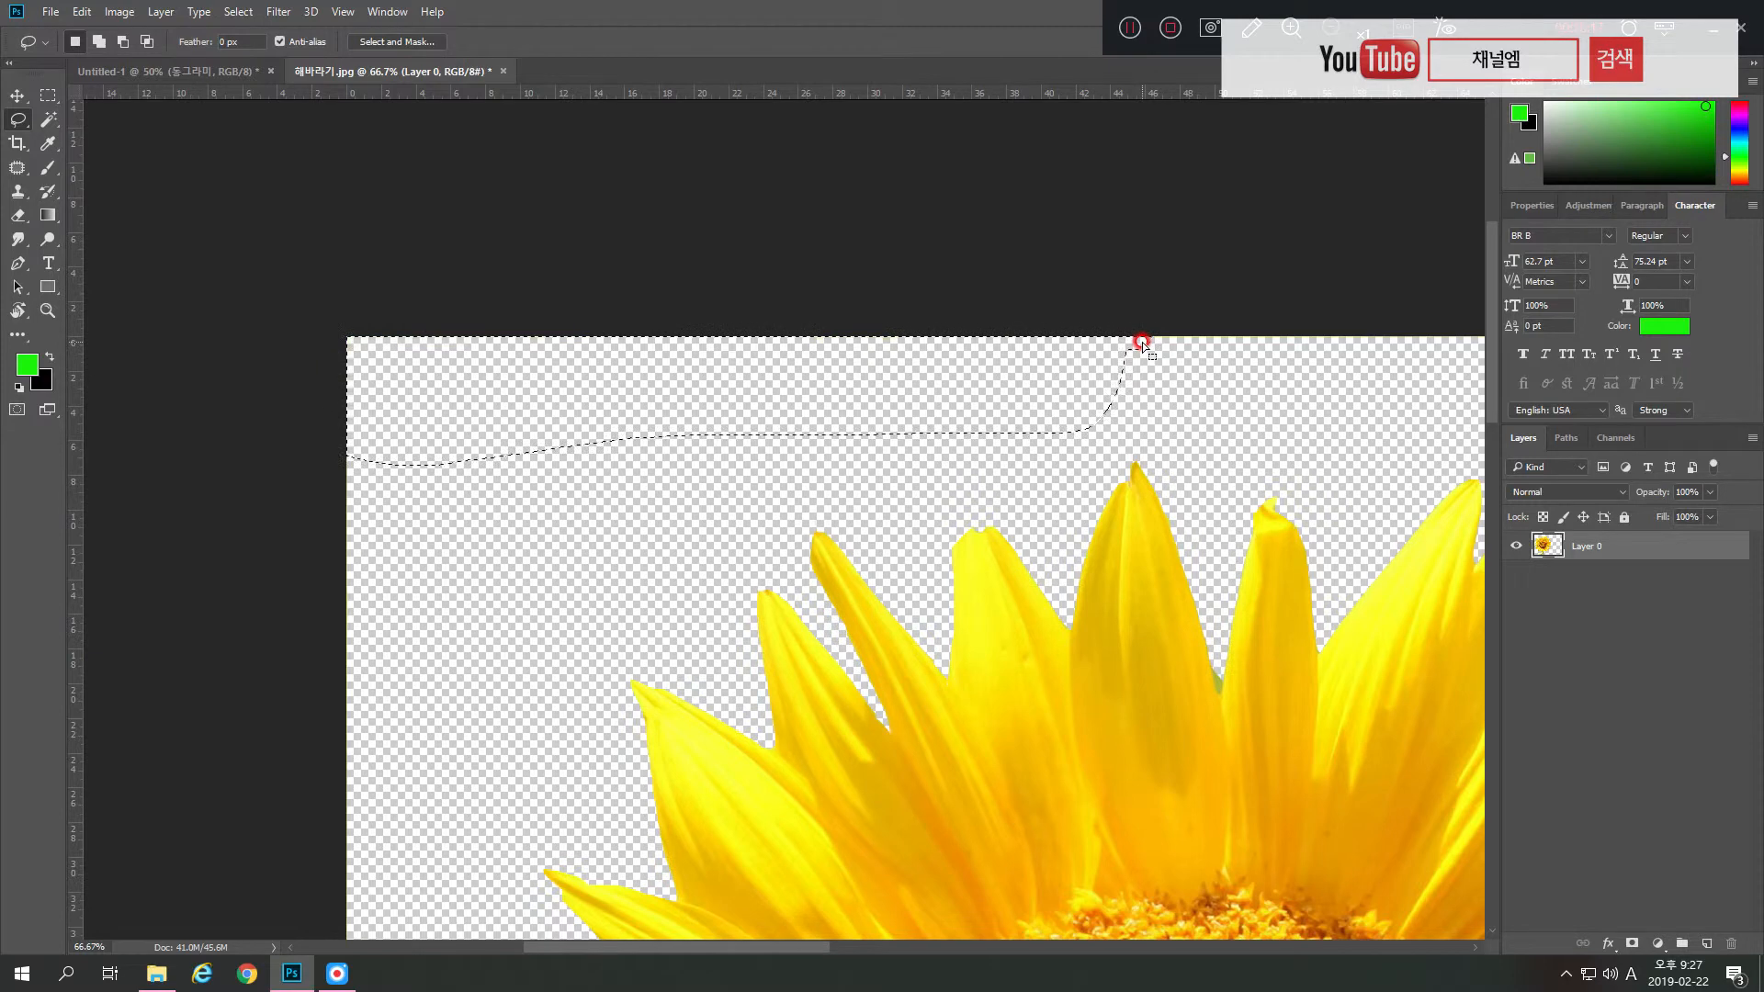
{"action": "left_click", "coordinate": [1132, 346]}
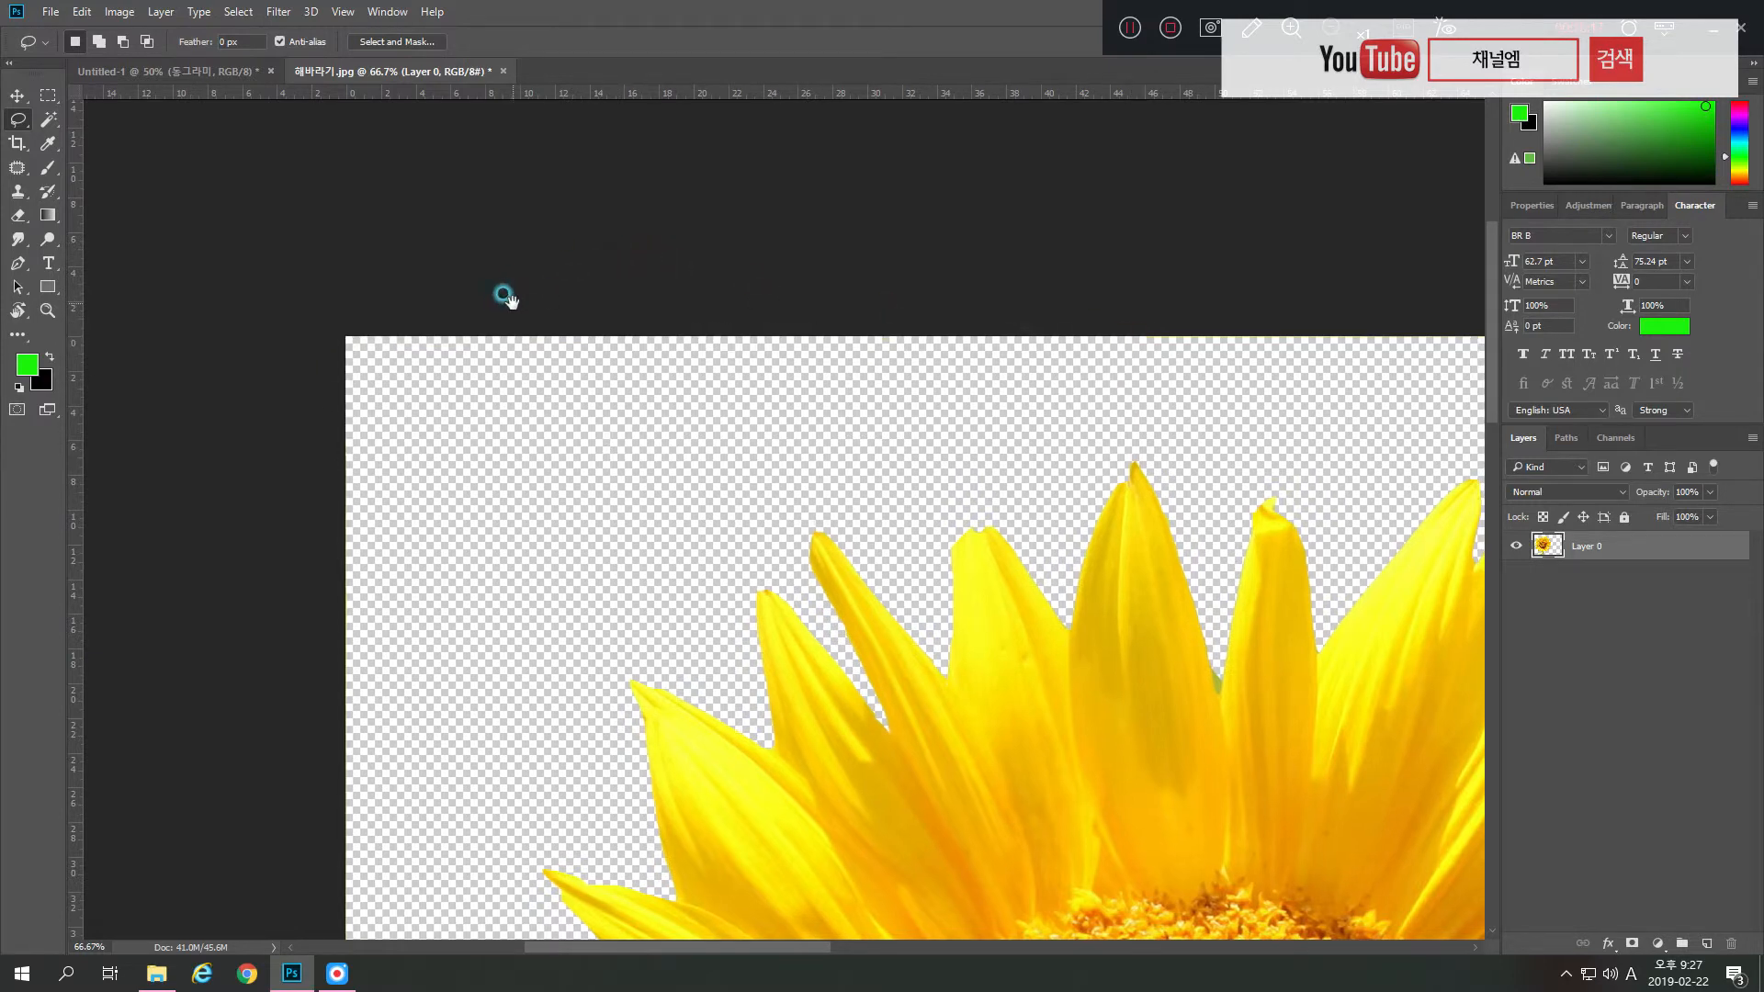
- Copy the cut-out sunflower into the Untitled-1 document with the Move tool
{"action": "left_click_drag", "start_coordinate": [511, 302], "coordinate": [366, 254]}
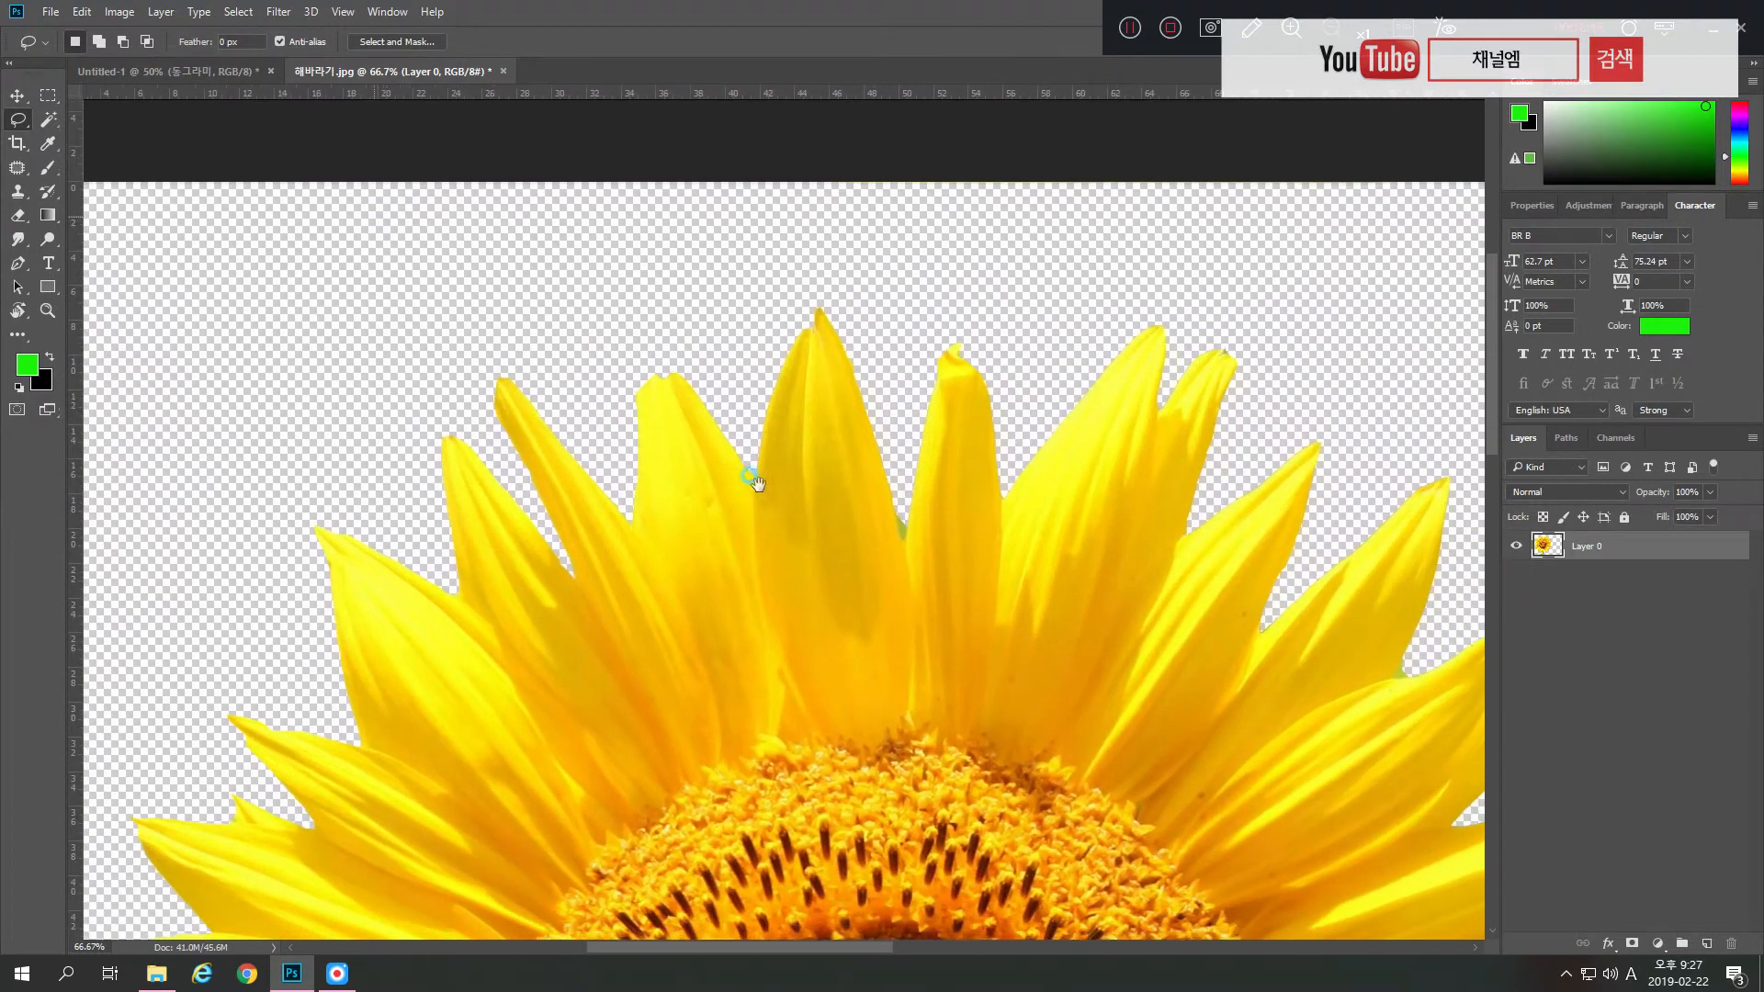
{"action": "mouse_move", "coordinate": [882, 643]}
{"action": "left_mouse_down"}
{"action": "mouse_move", "coordinate": [749, 447]}
{"action": "mouse_move", "coordinate": [741, 398]}
{"action": "mouse_move", "coordinate": [637, 402]}
{"action": "mouse_move", "coordinate": [578, 346]}
{"action": "left_mouse_up"}
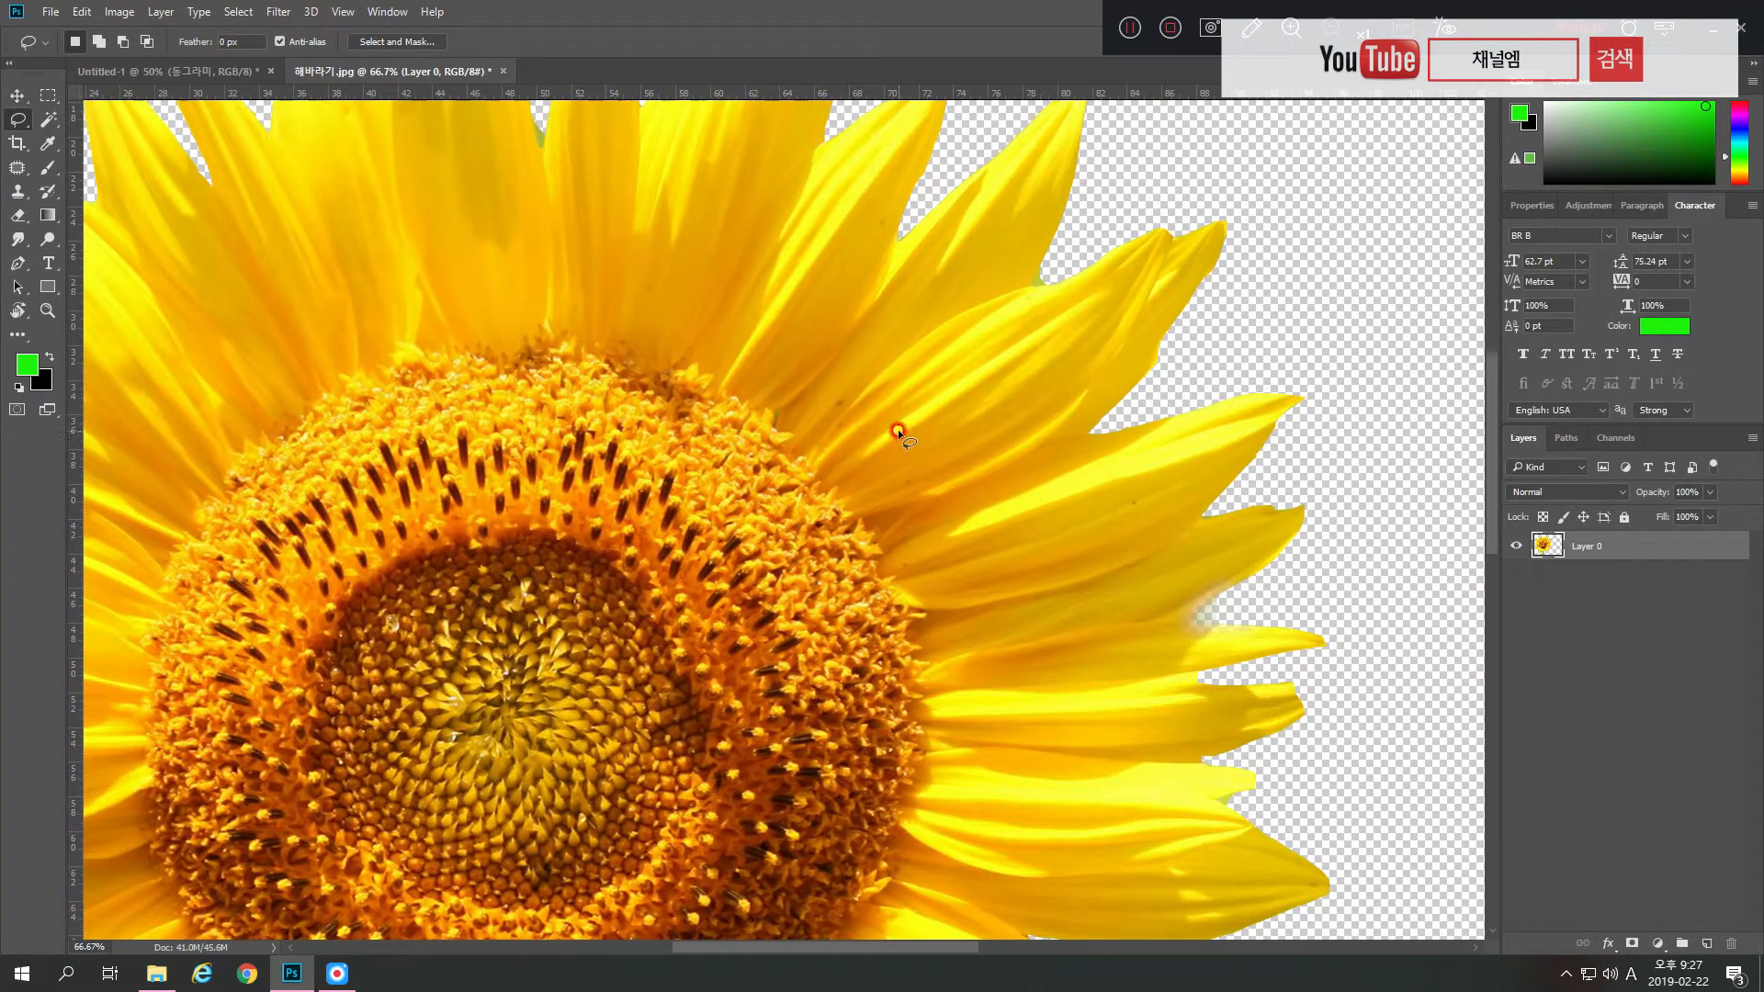
{"action": "key", "text": "v"}
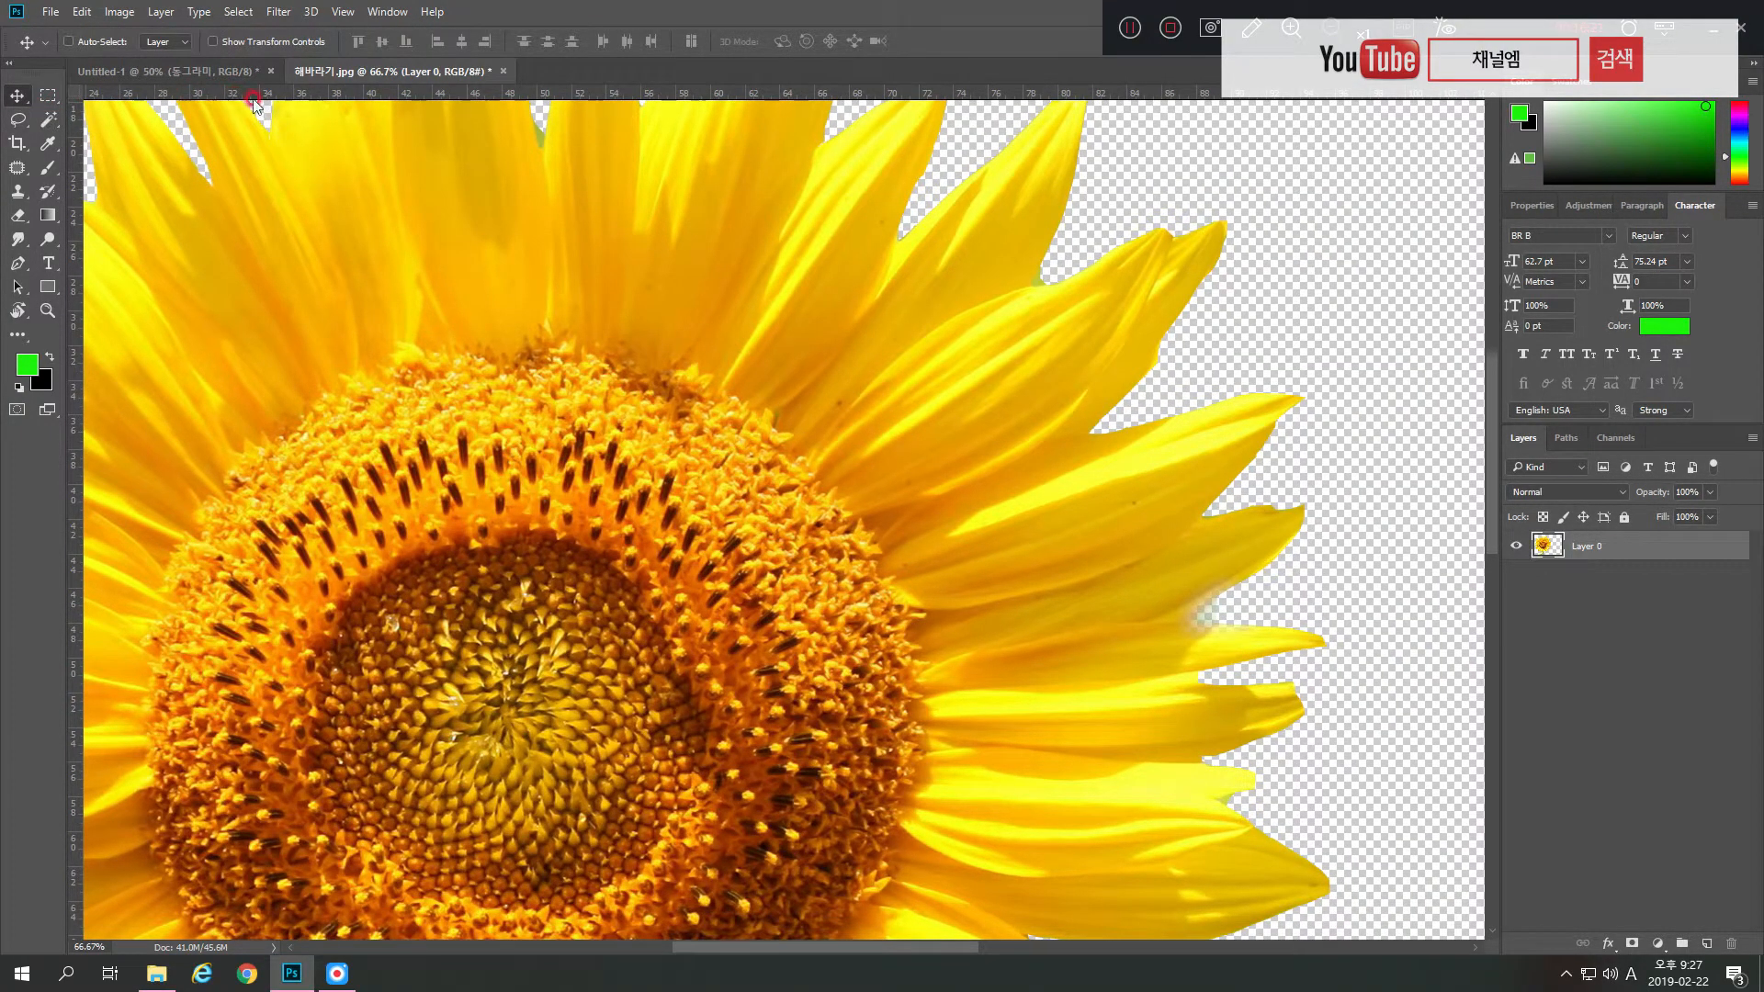
{"action": "left_click_drag", "start_coordinate": [378, 466], "coordinate": [693, 469]}
{"action": "left_click_drag", "start_coordinate": [642, 410], "coordinate": [524, 299]}
- Close the 해바라기.jpg document without saving its changes
{"action": "left_click", "coordinate": [334, 69]}
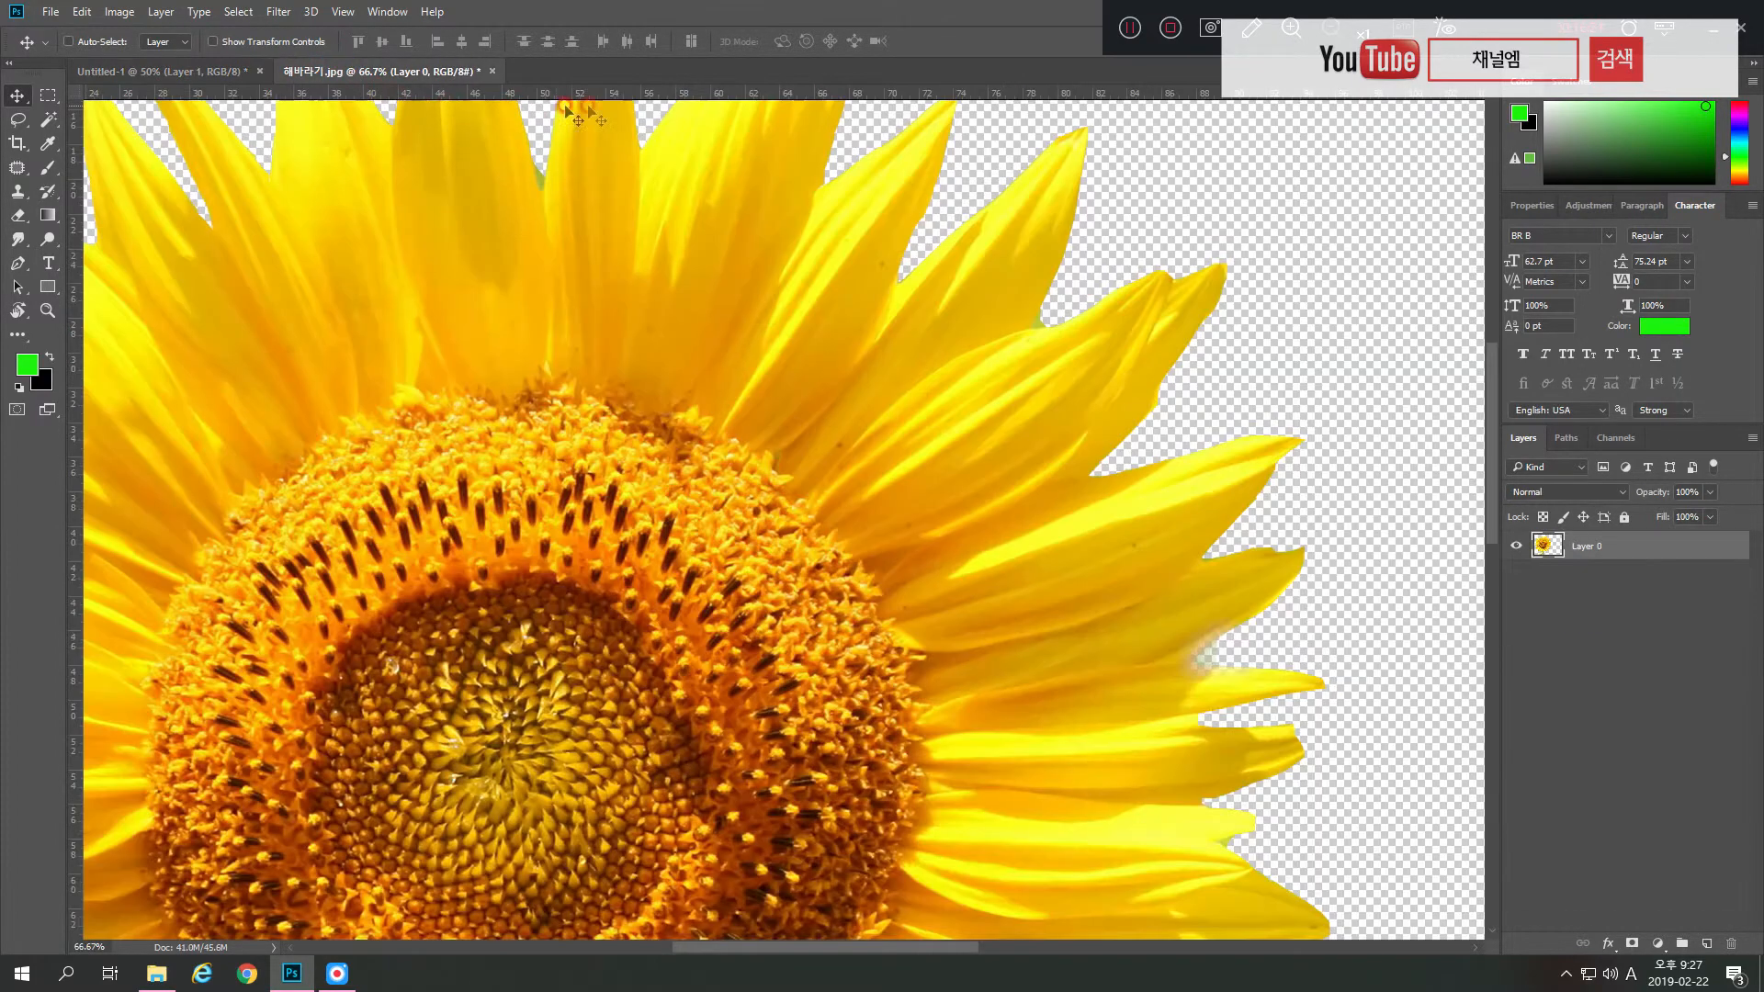
{"action": "left_click", "coordinate": [491, 74]}
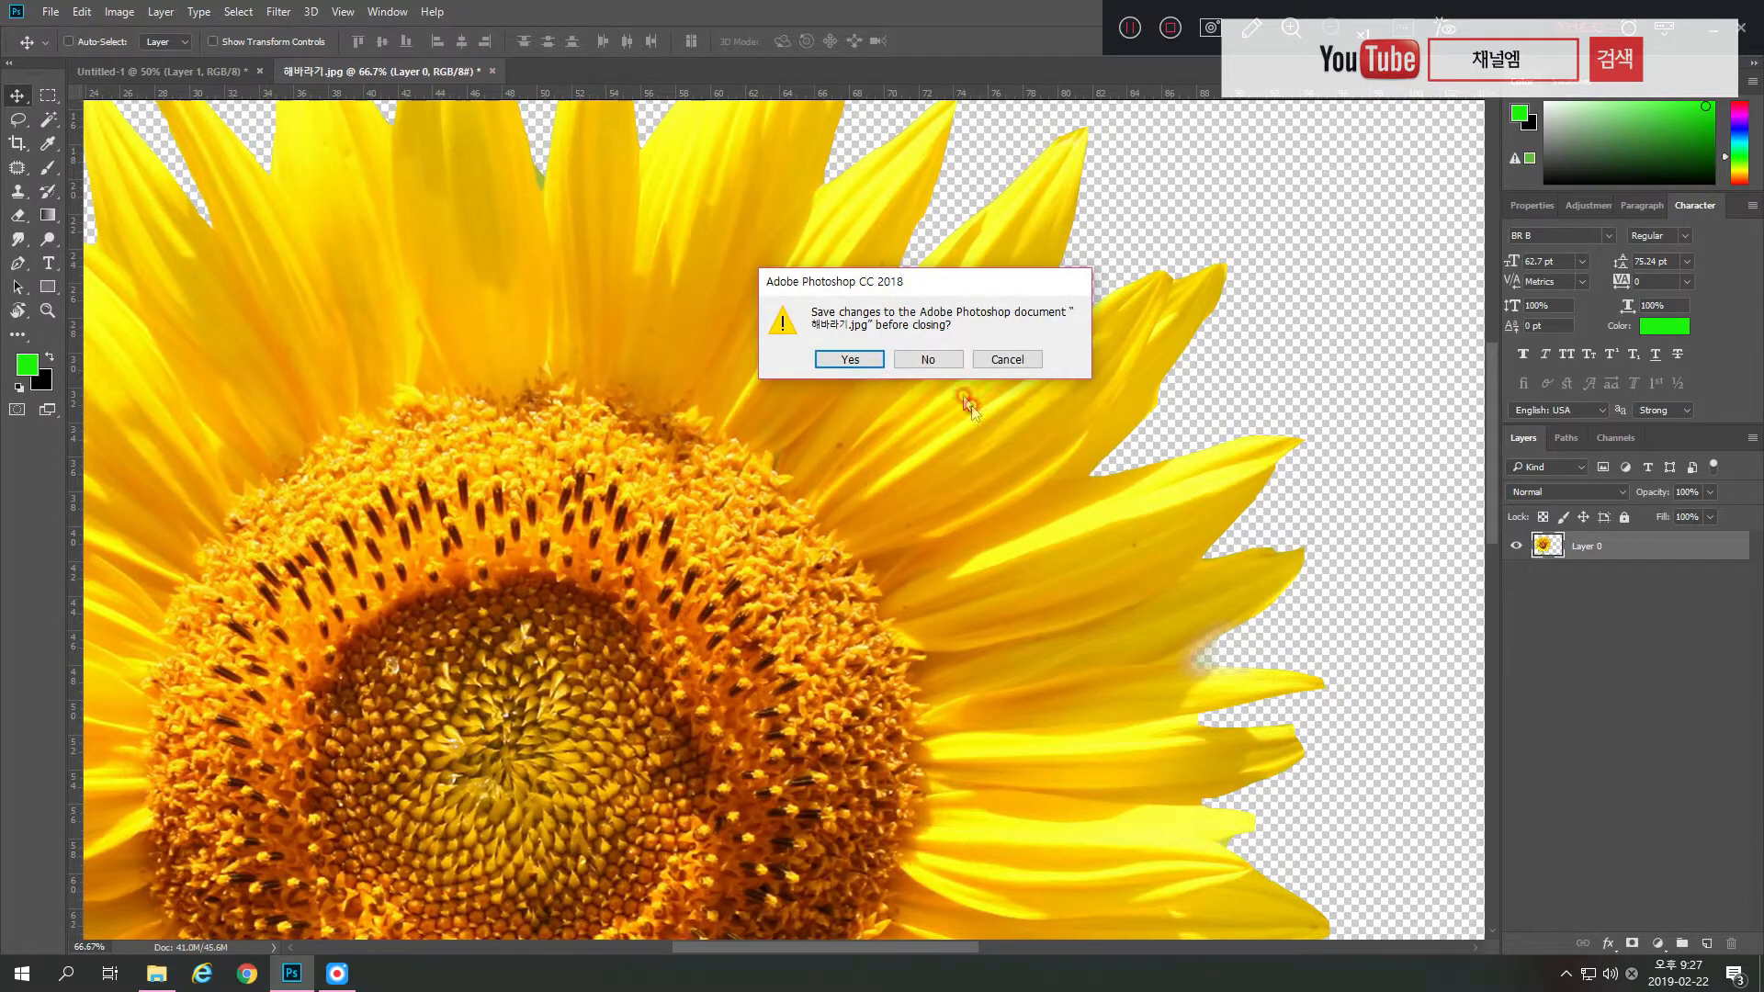
{"action": "left_click", "coordinate": [939, 358]}
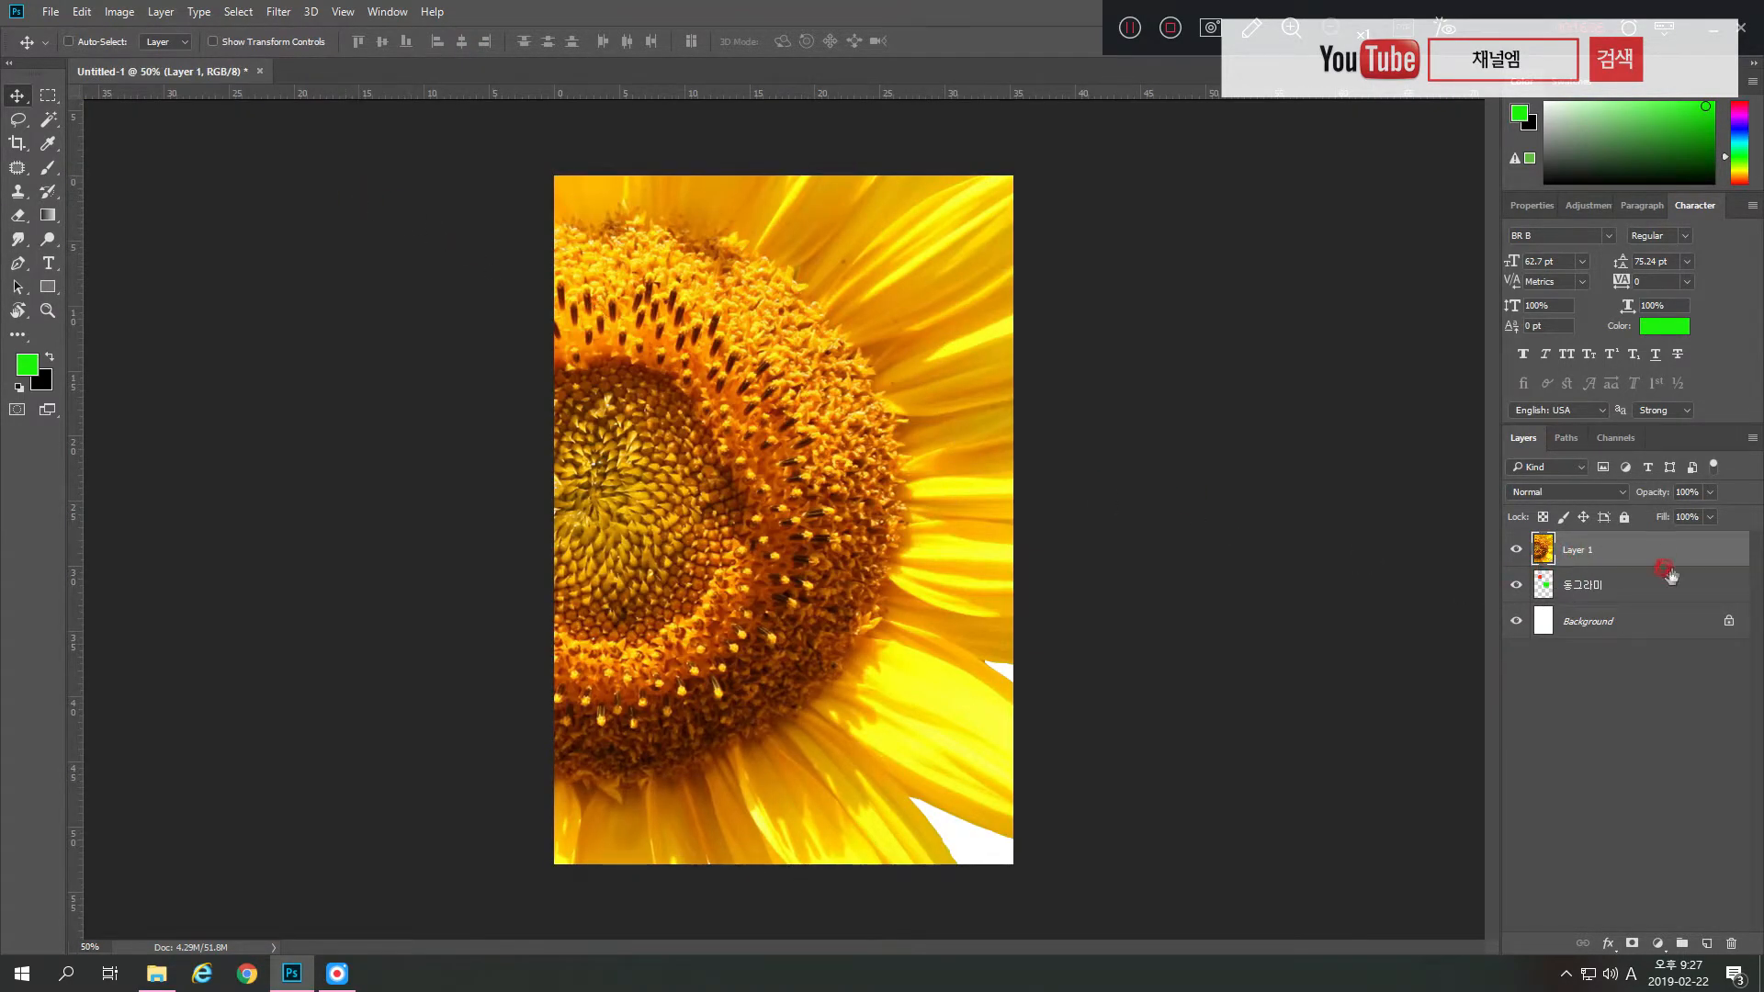
- Scale the sunflower layer to about 29.5% with Free Transform and place it on the upper half of the page
{"action": "left_click_drag", "start_coordinate": [680, 351], "coordinate": [770, 406]}
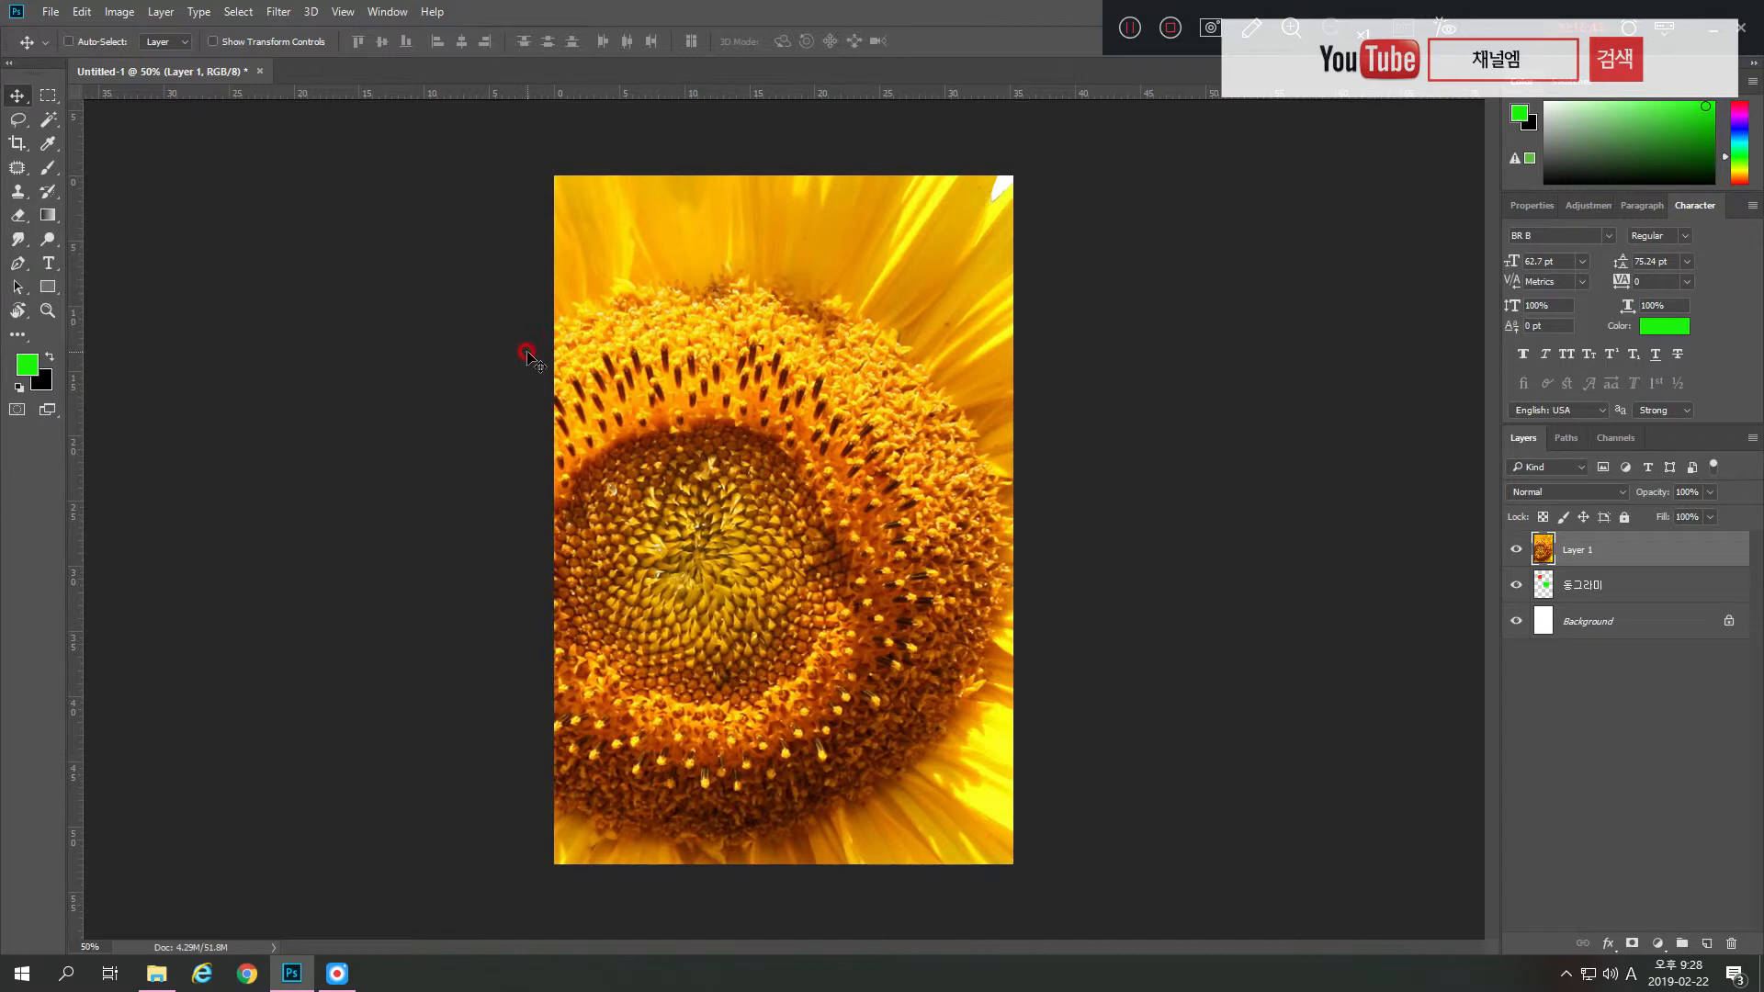
{"action": "key", "text": "ctrl+t"}
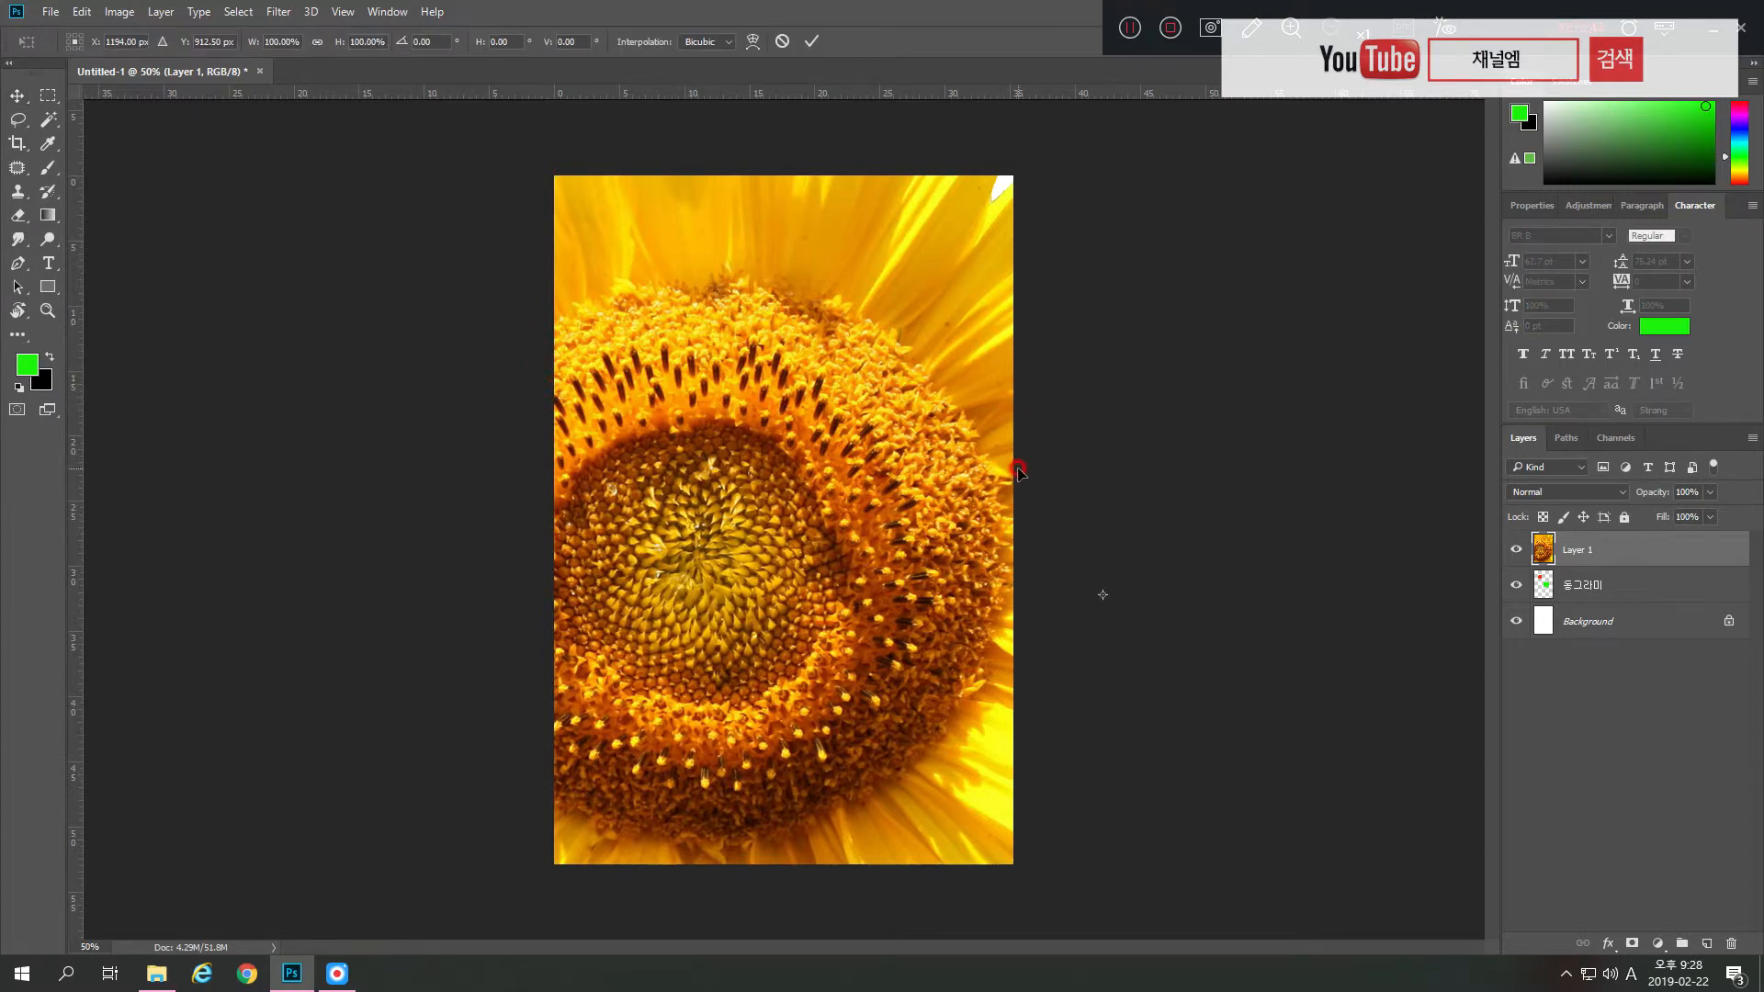
{"action": "key", "text": "ctrl+minus"}
{"action": "key", "text": "ctrl+minus"}
{"action": "key", "text": "ctrl+minus"}
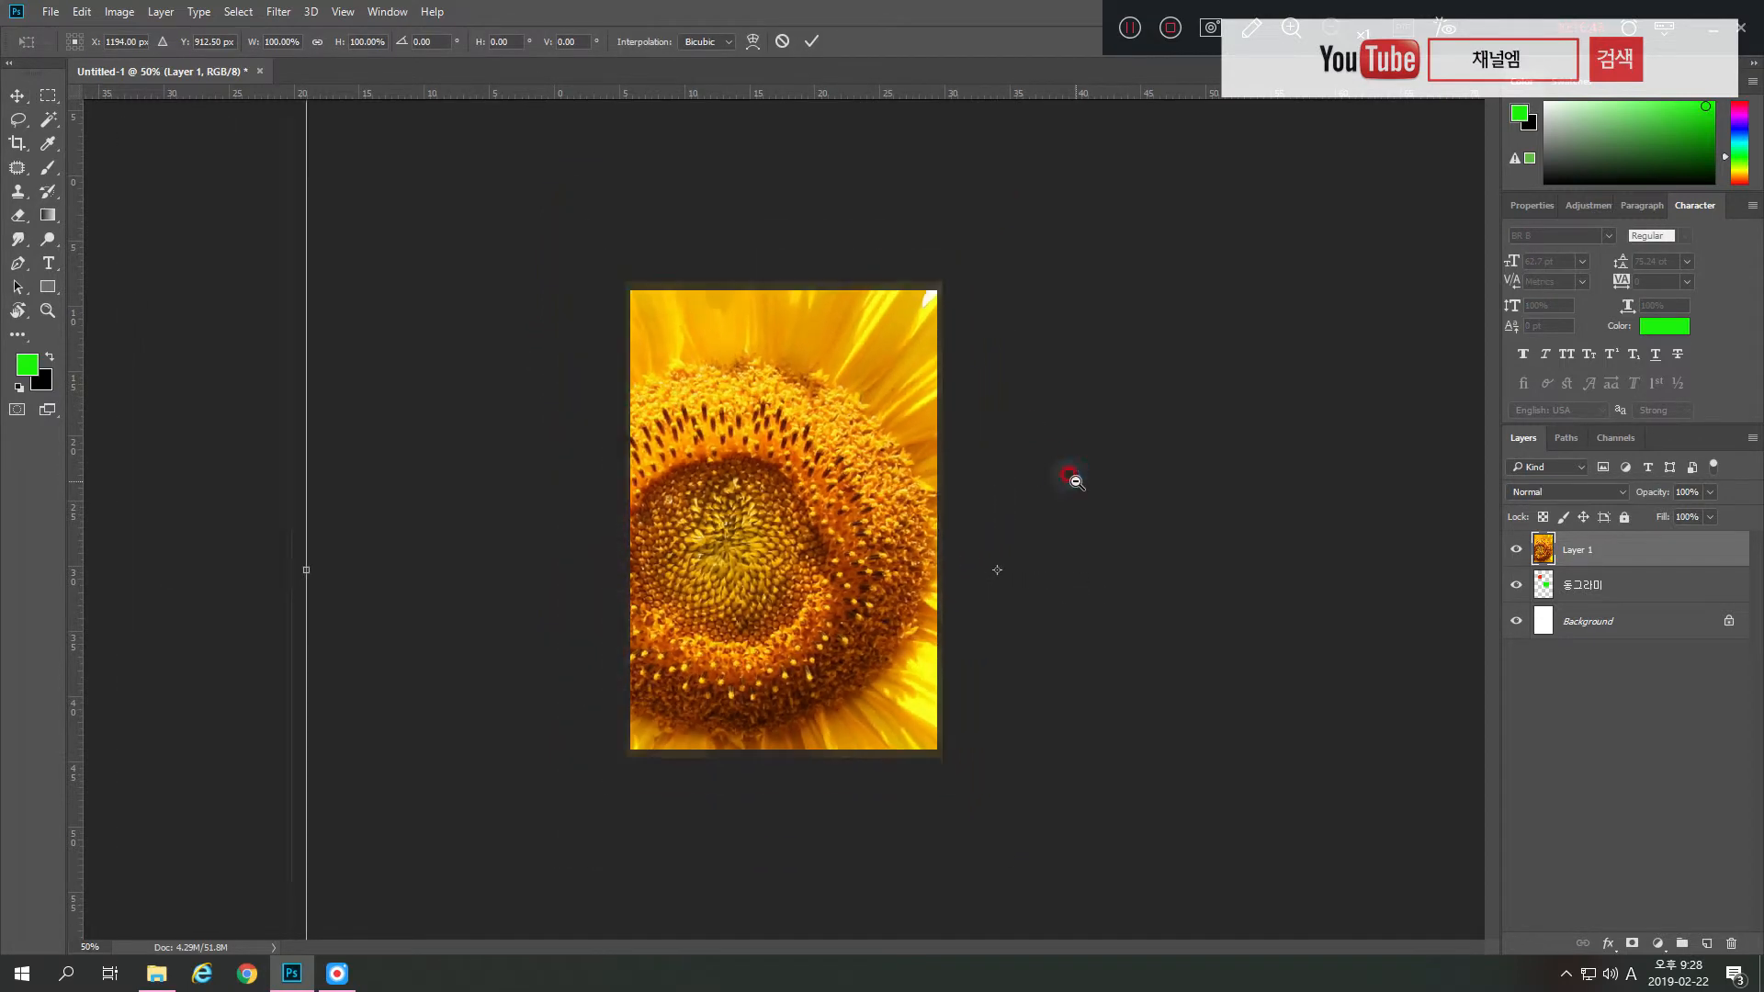
{"action": "left_click_drag", "start_coordinate": [1233, 294], "coordinate": [823, 491]}
{"action": "left_click_drag", "start_coordinate": [730, 618], "coordinate": [834, 488]}
{"action": "left_click_drag", "start_coordinate": [1007, 659], "coordinate": [855, 551]}
{"action": "left_click_drag", "start_coordinate": [698, 460], "coordinate": [779, 442]}
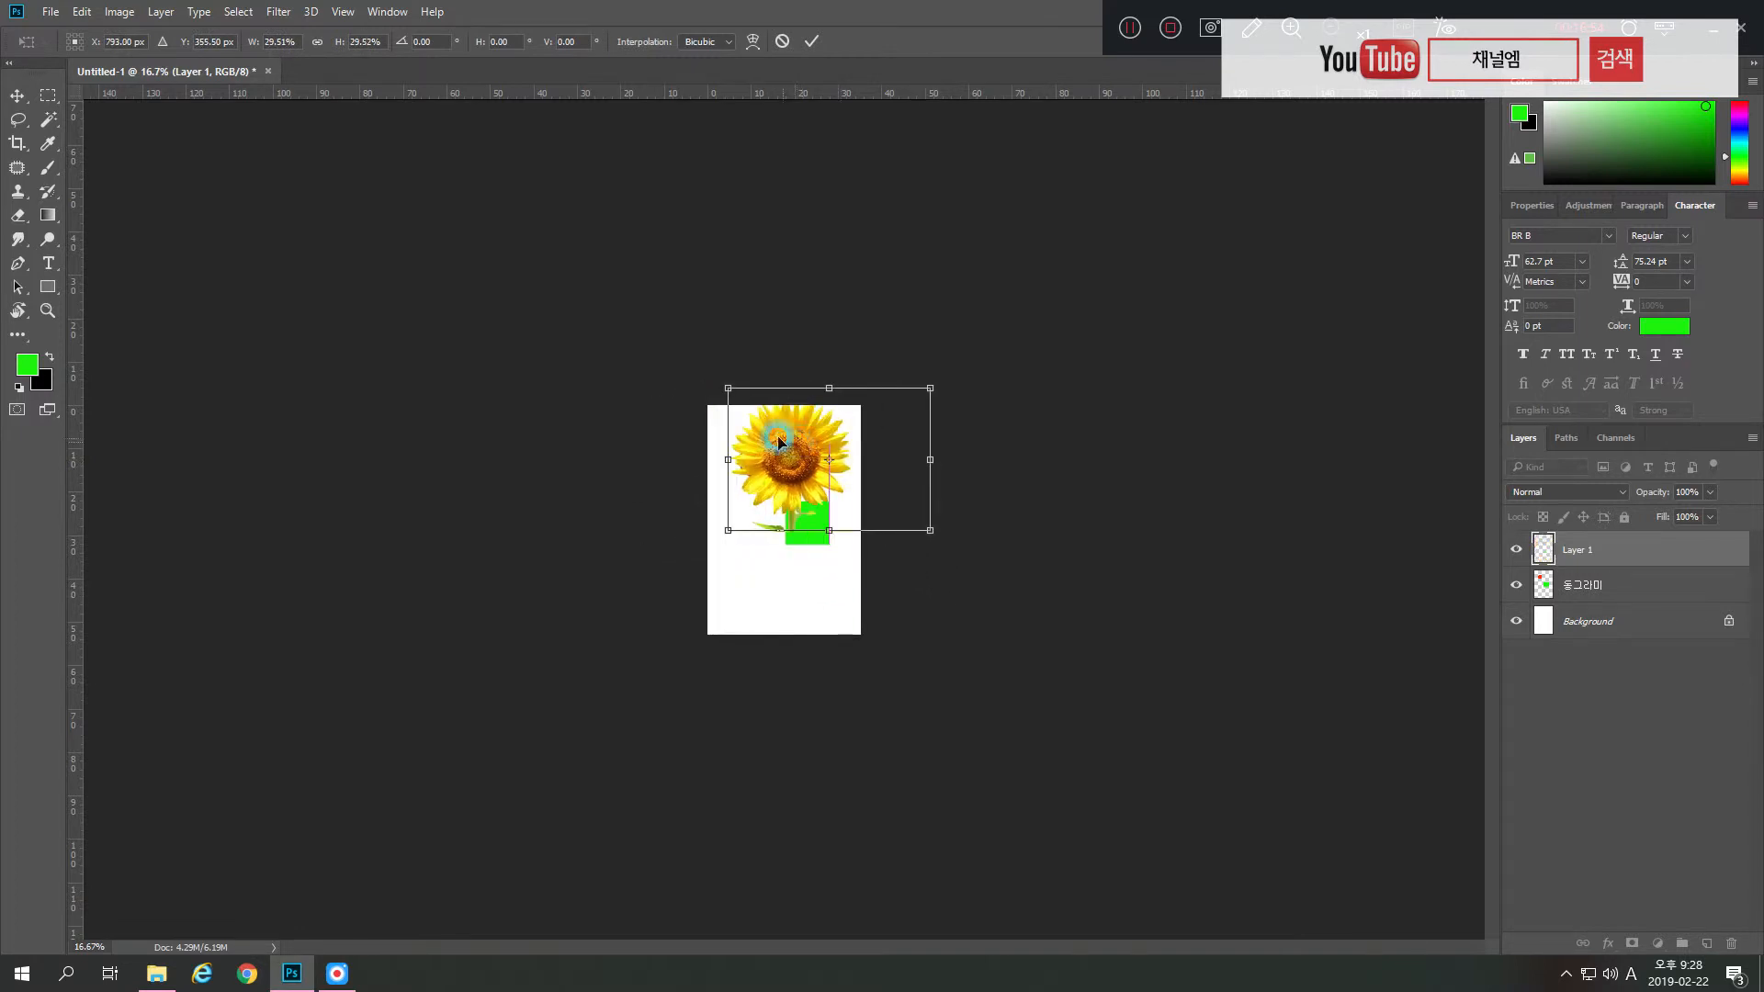
{"action": "key", "text": "Return"}
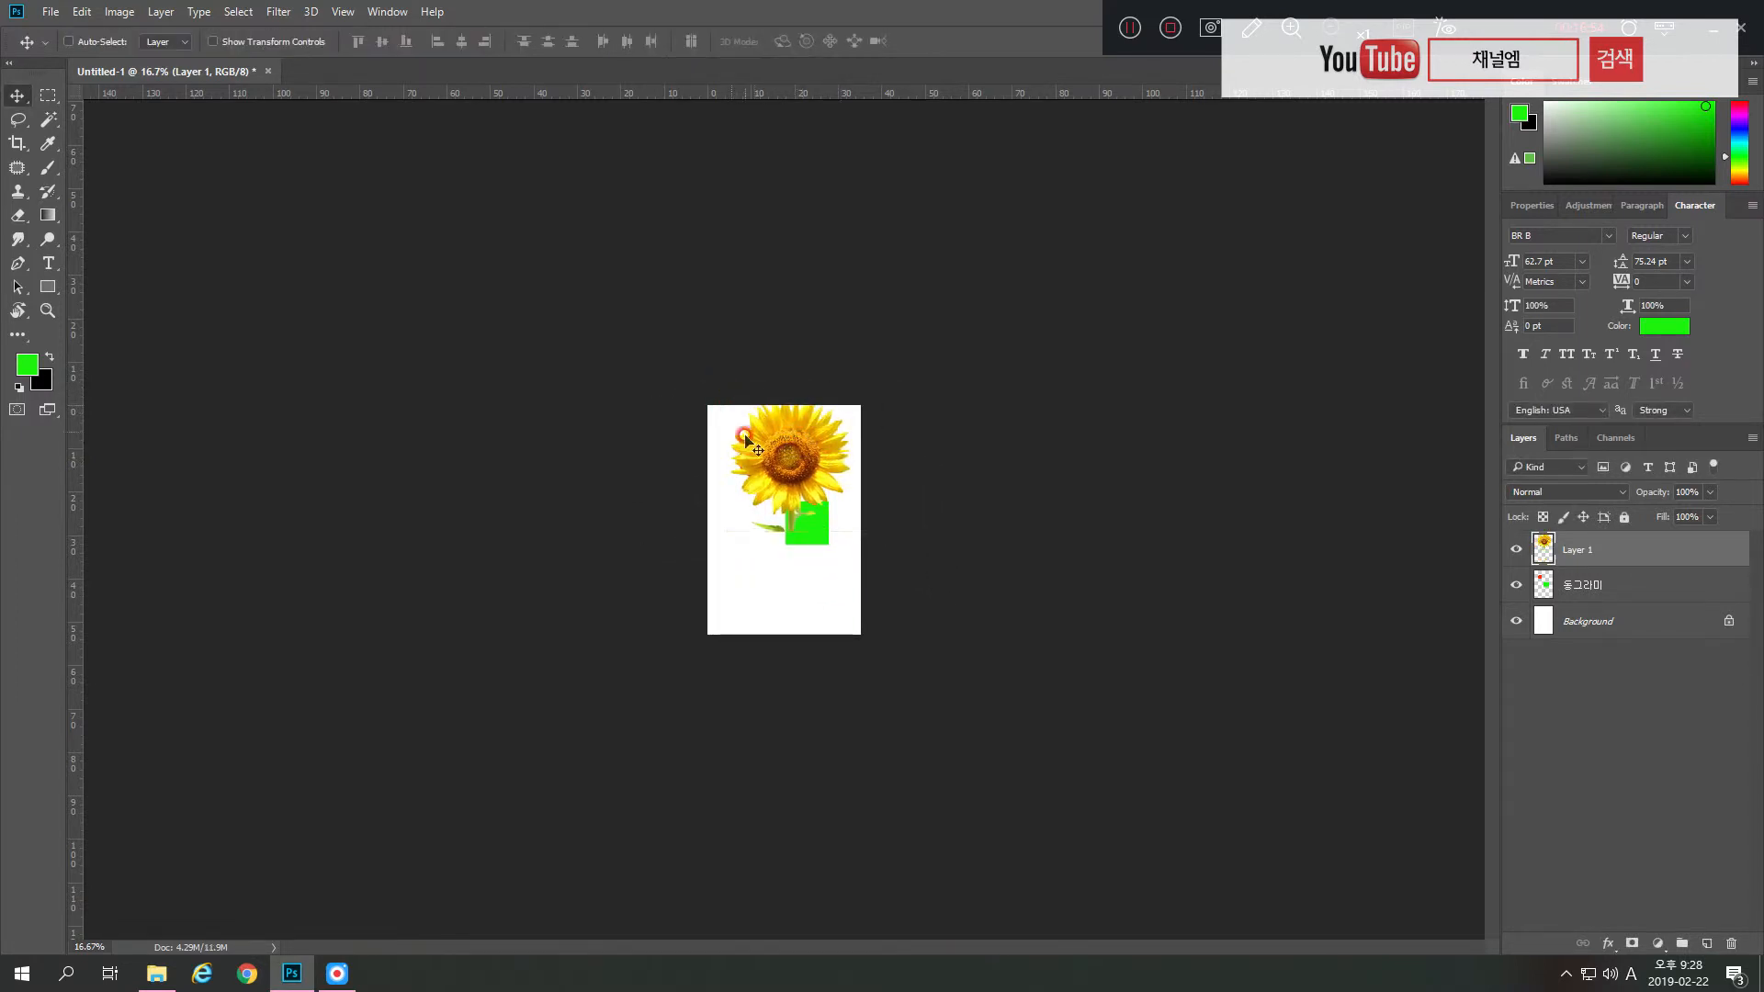
- Move the sunflower to the page's lower-left area so that its petals overlap the green square's corner
{"action": "left_click_drag", "start_coordinate": [802, 476], "coordinate": [760, 583]}
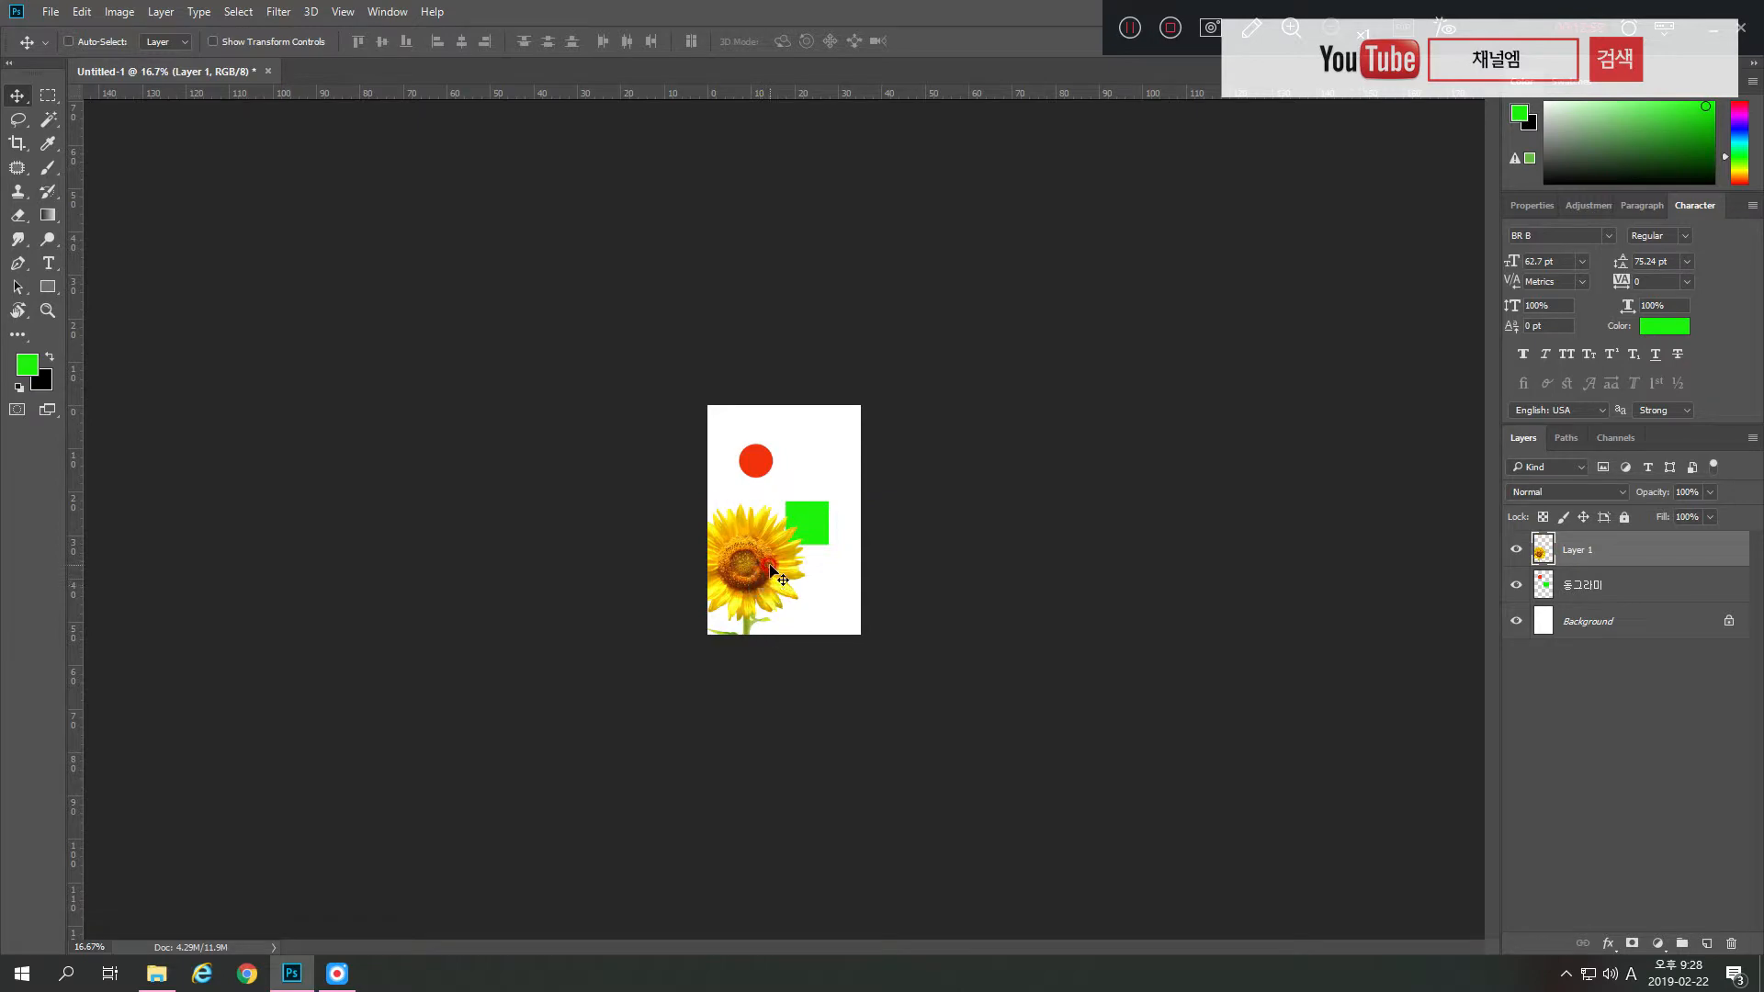
{"action": "left_click", "coordinate": [789, 574], "text": "ctrl"}
{"action": "left_click", "coordinate": [790, 571], "text": "ctrl"}
{"action": "left_click", "coordinate": [790, 571], "text": "ctrl"}
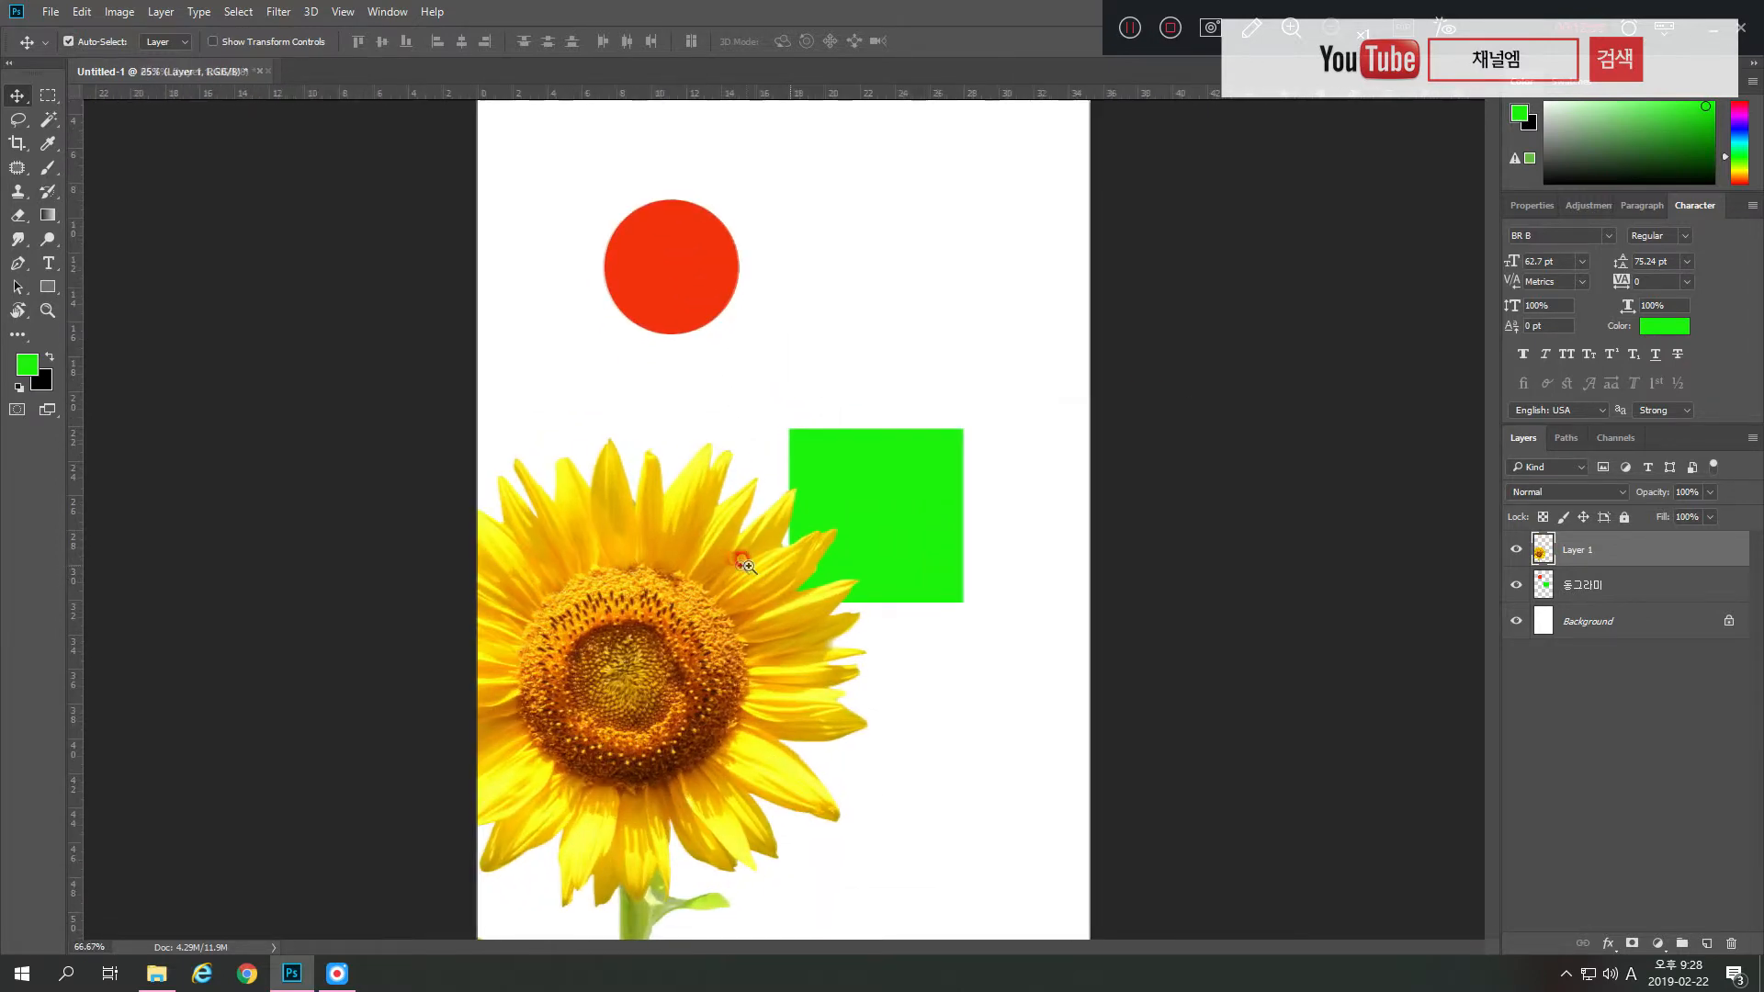
{"action": "mouse_move", "coordinate": [706, 566]}
{"action": "left_mouse_down"}
{"action": "mouse_move", "coordinate": [813, 503]}
{"action": "mouse_move", "coordinate": [716, 543]}
{"action": "left_mouse_up"}
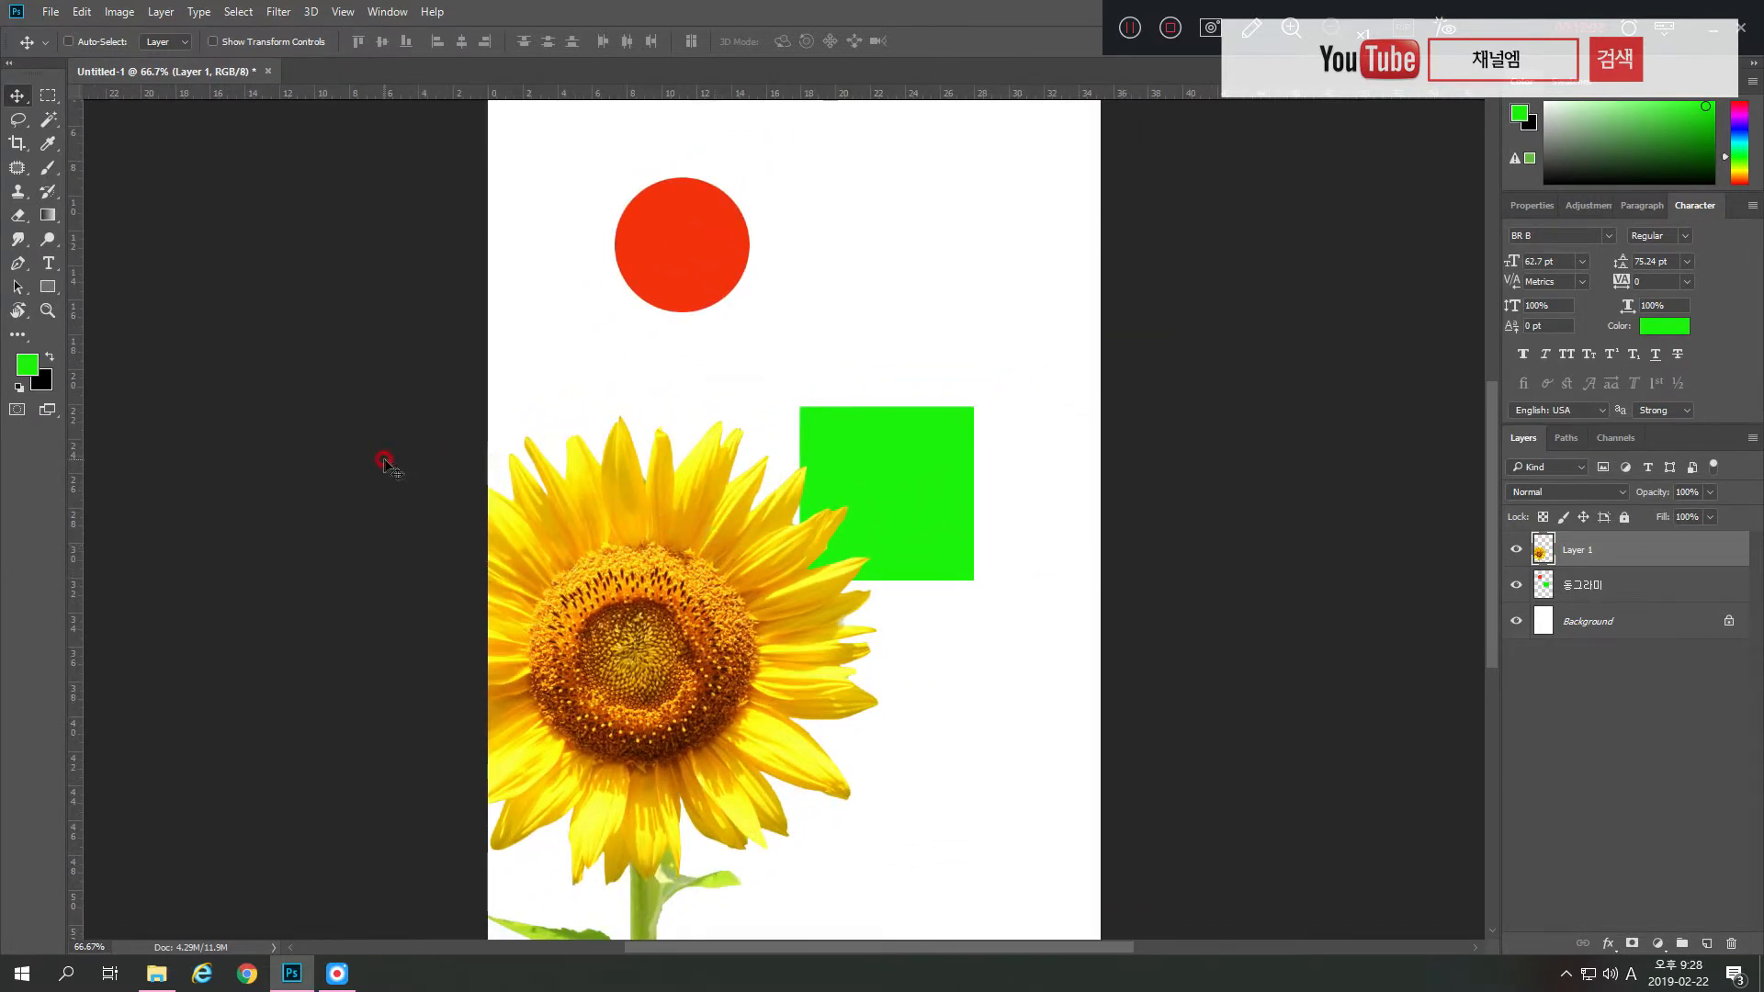
- Select the red circle on the 동그라미 layer using the Magic Wand with a tolerance of 0, then deselect it
{"action": "left_click", "coordinate": [44, 145]}
{"action": "left_click", "coordinate": [51, 125]}
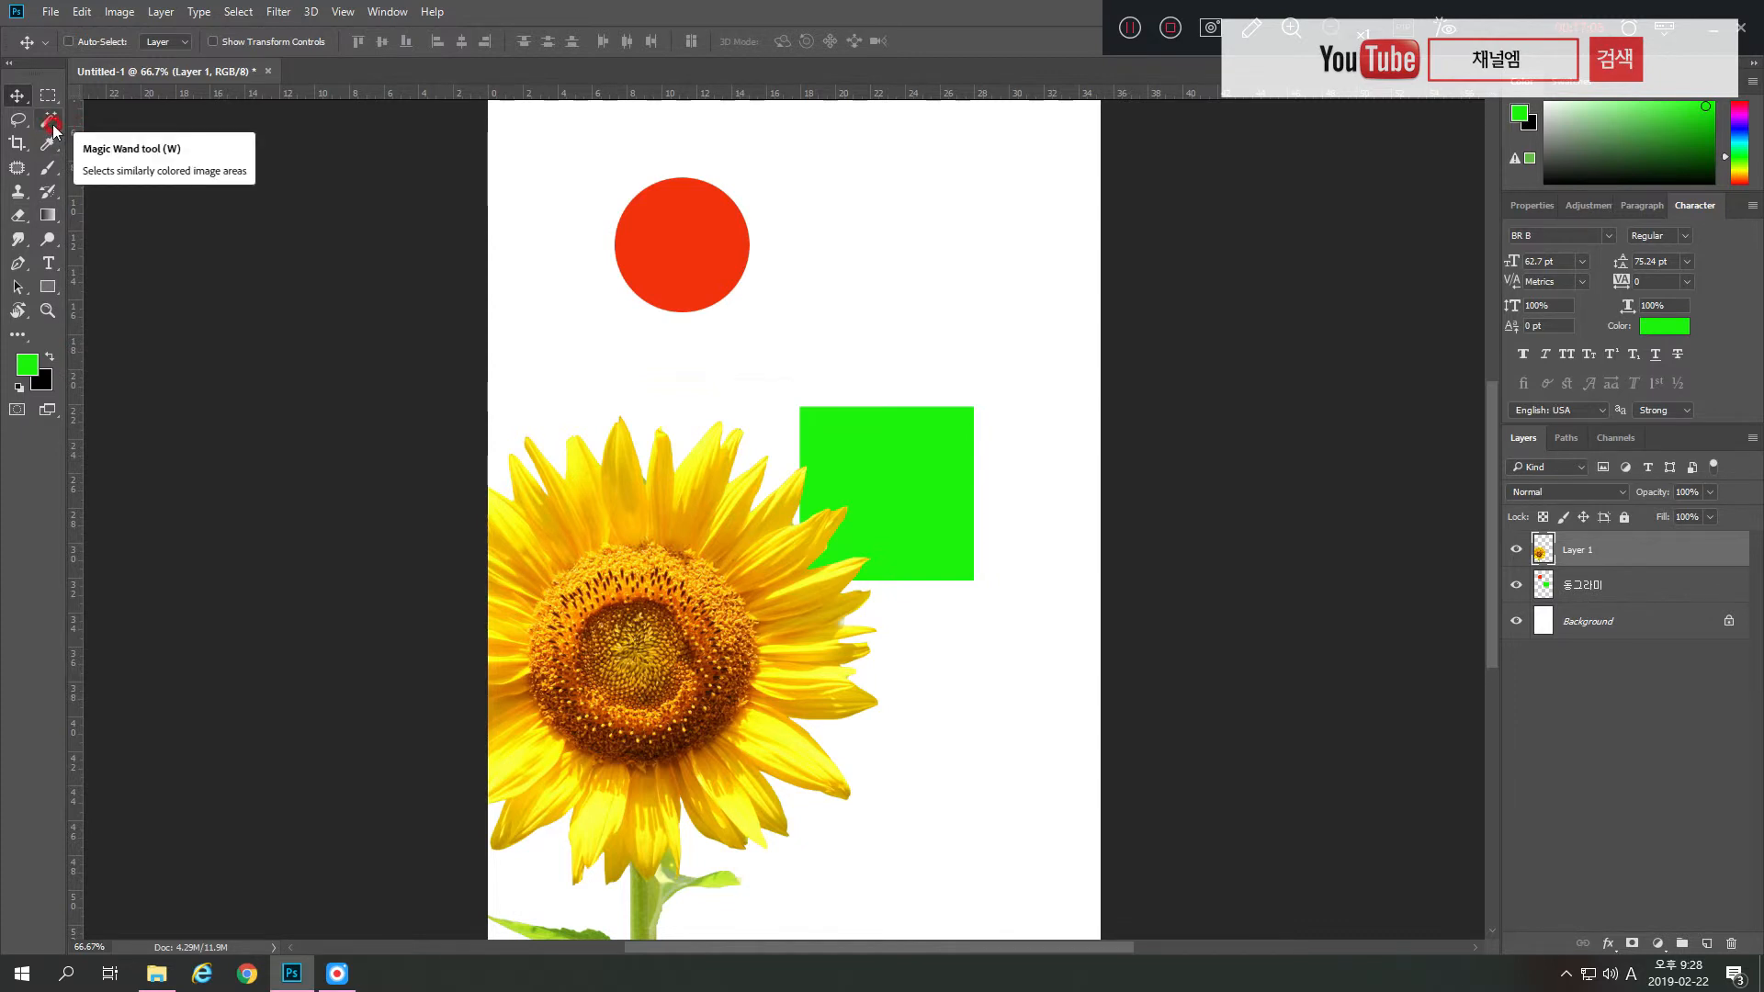
{"action": "right_click", "coordinate": [53, 125]}
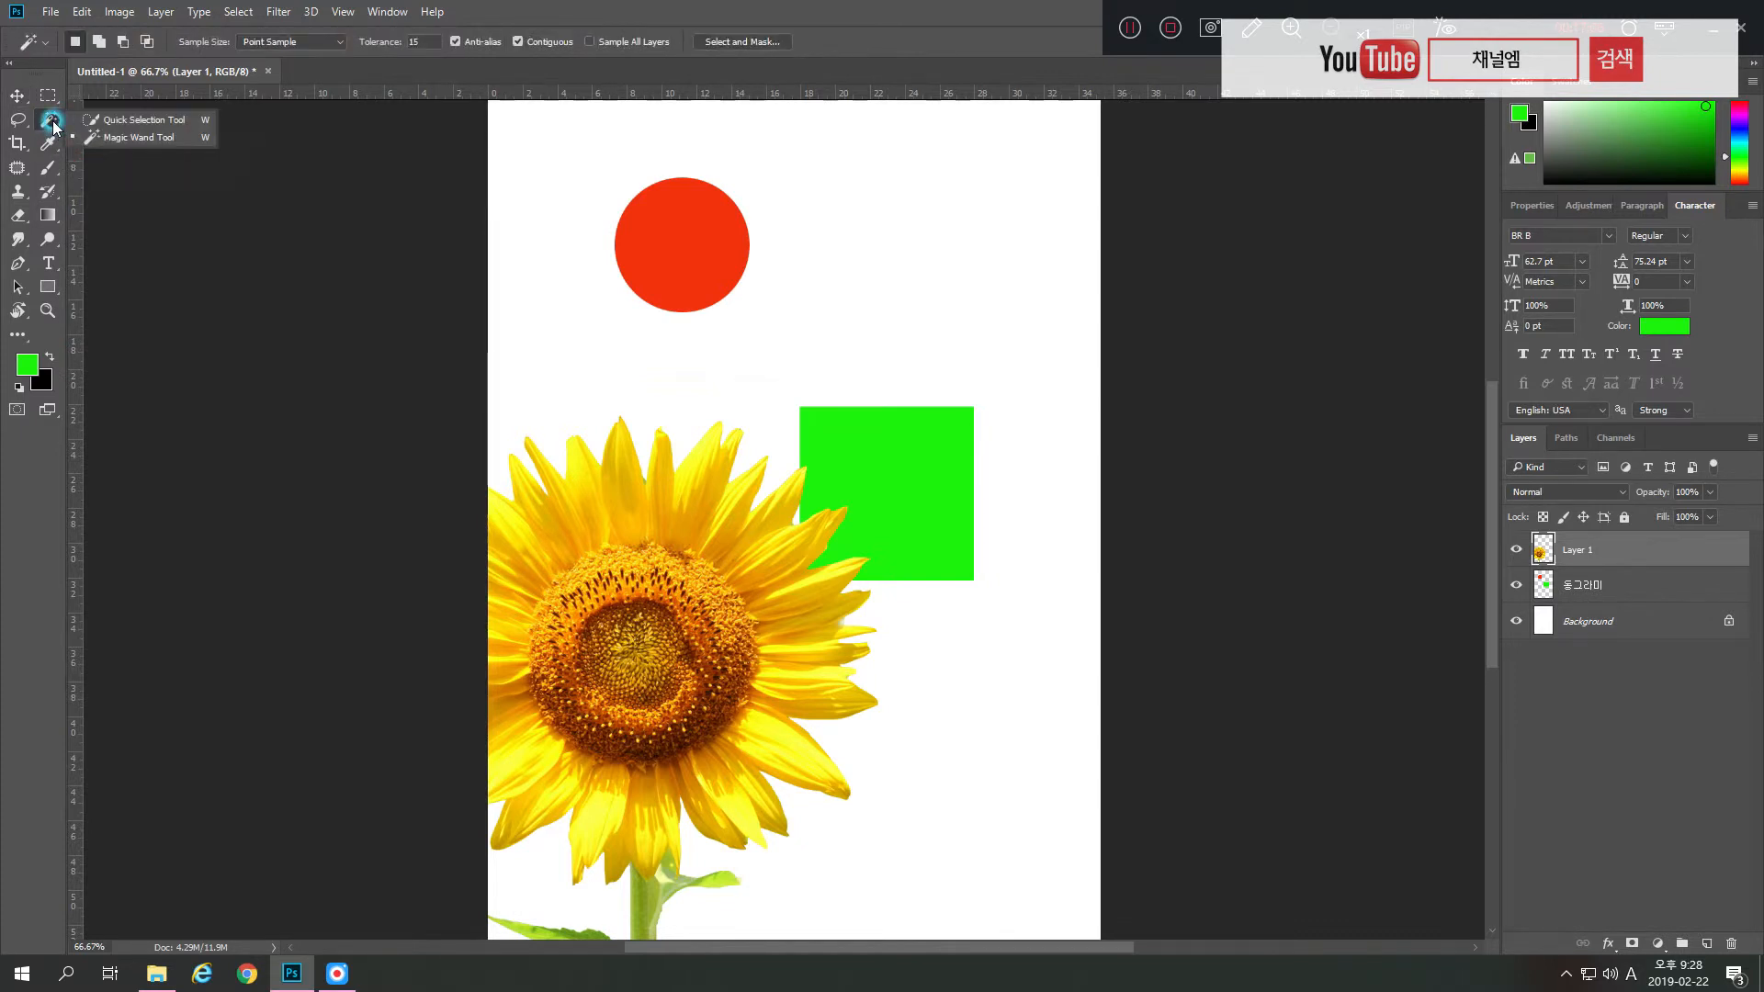
{"action": "left_click", "coordinate": [101, 139]}
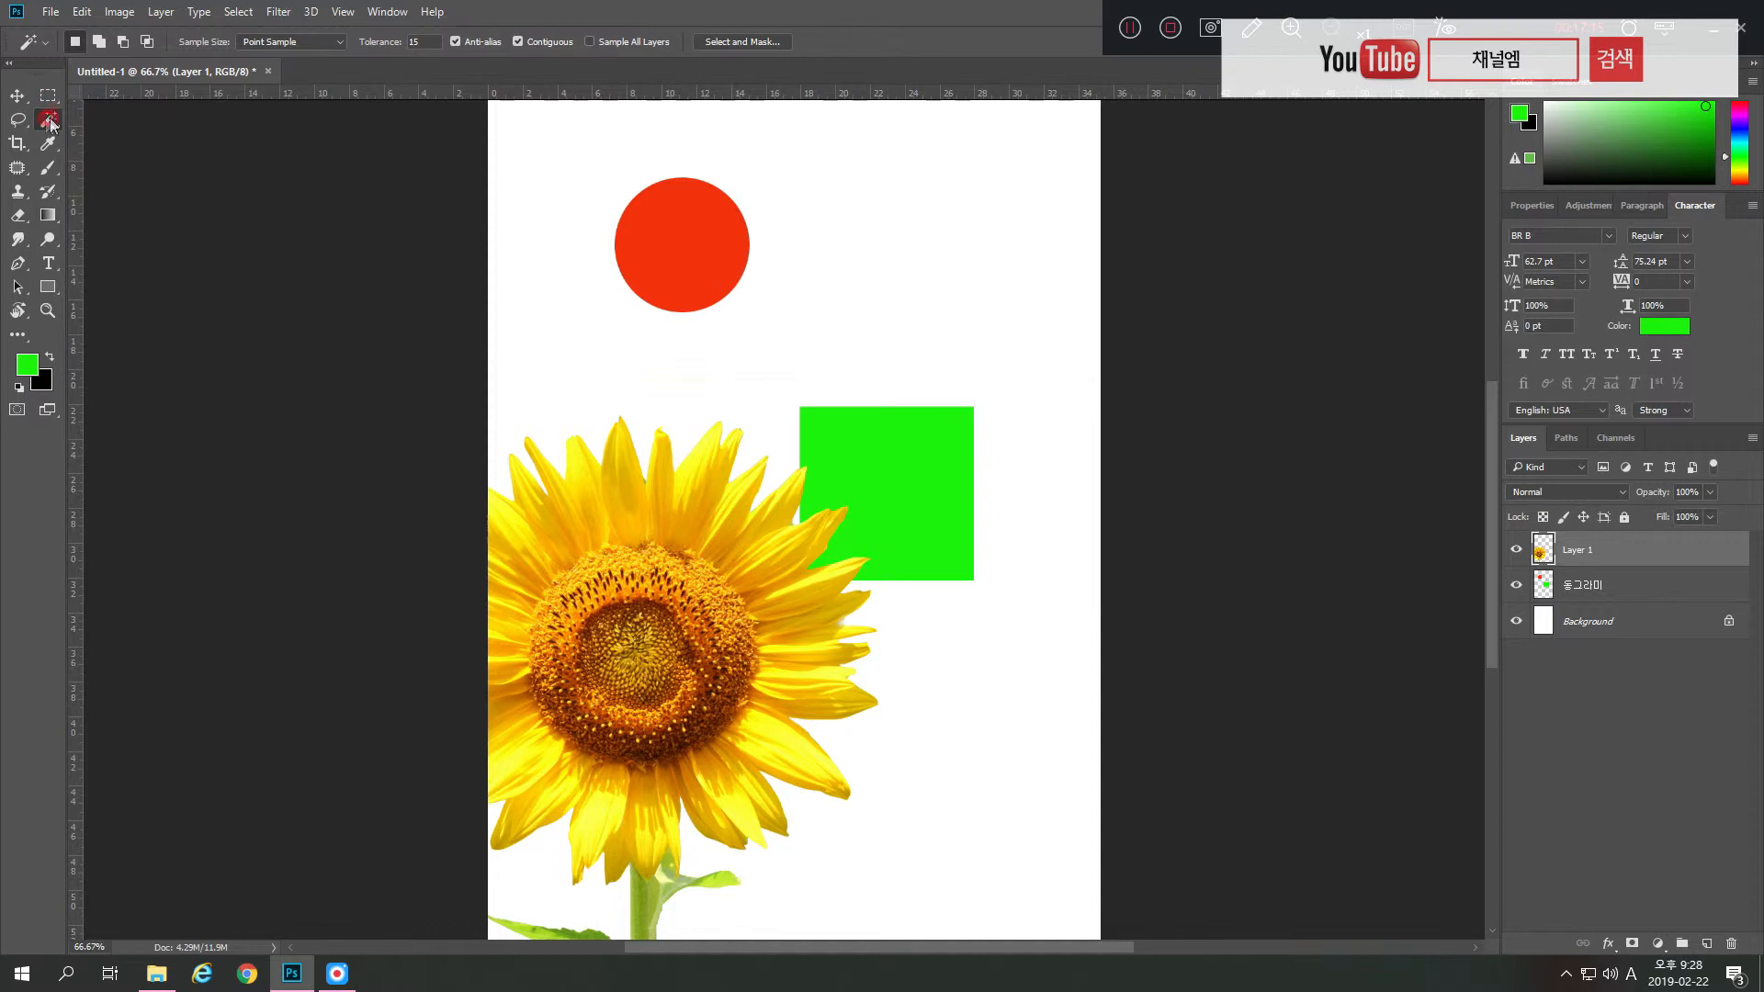
{"action": "left_click", "coordinate": [1567, 593]}
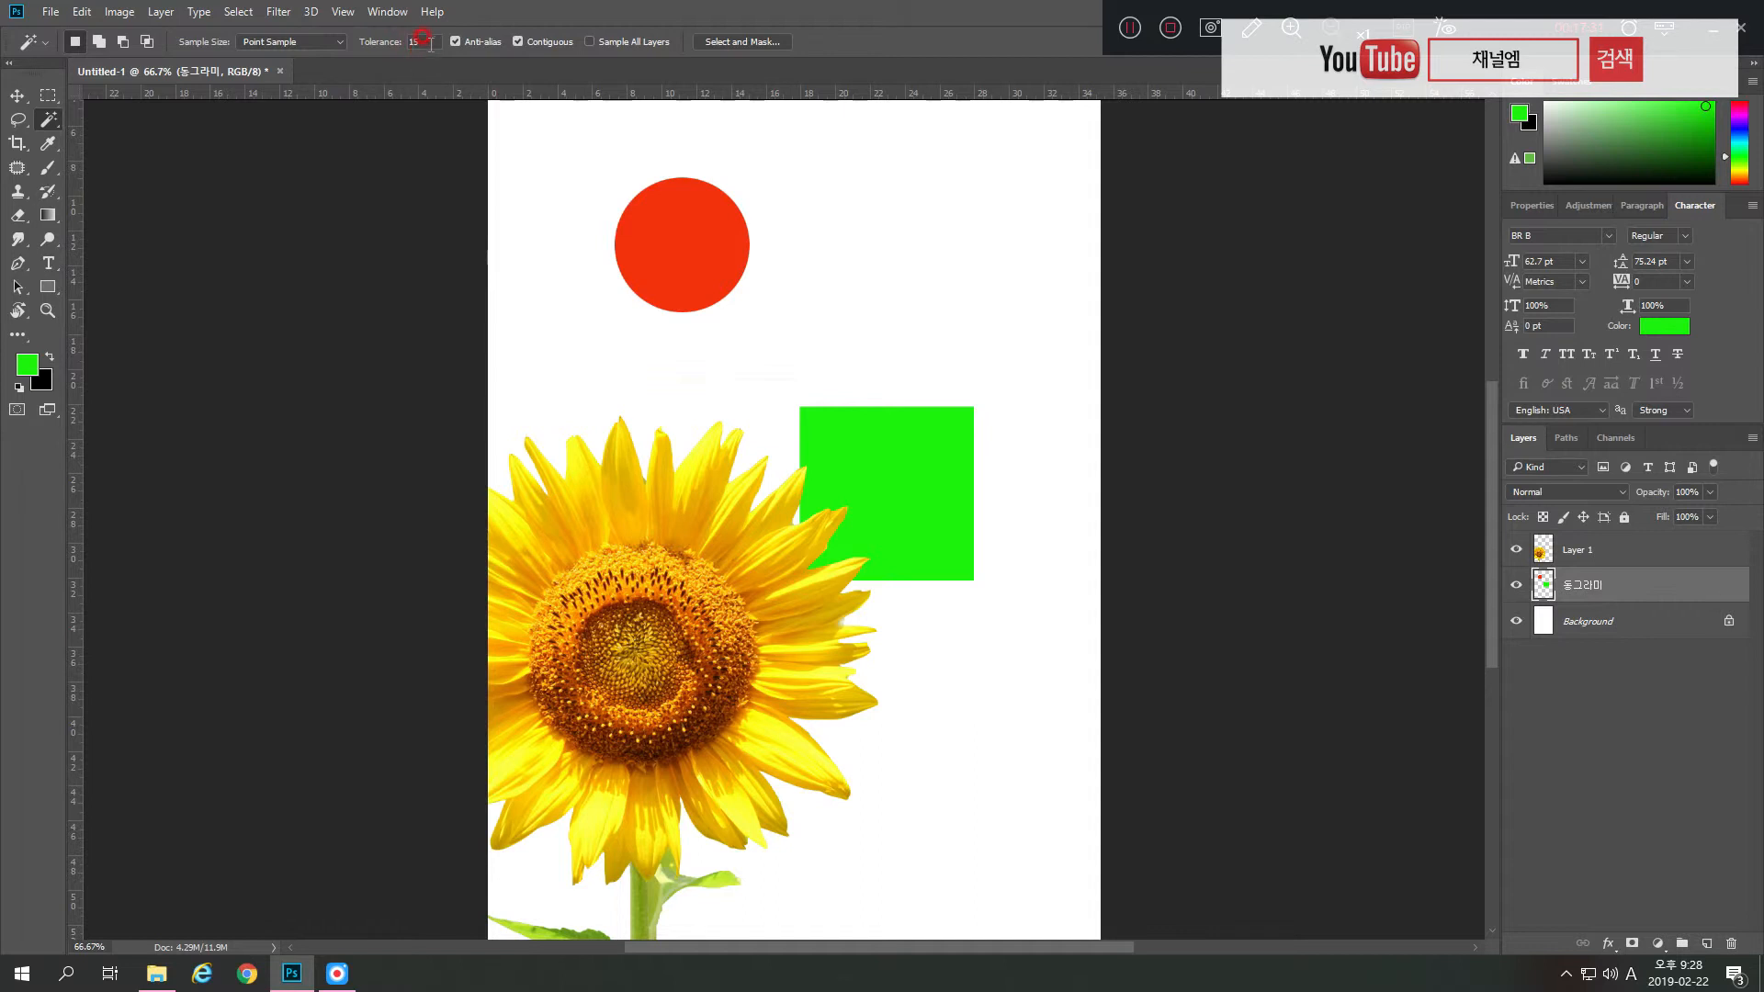
{"action": "left_click", "coordinate": [369, 43]}
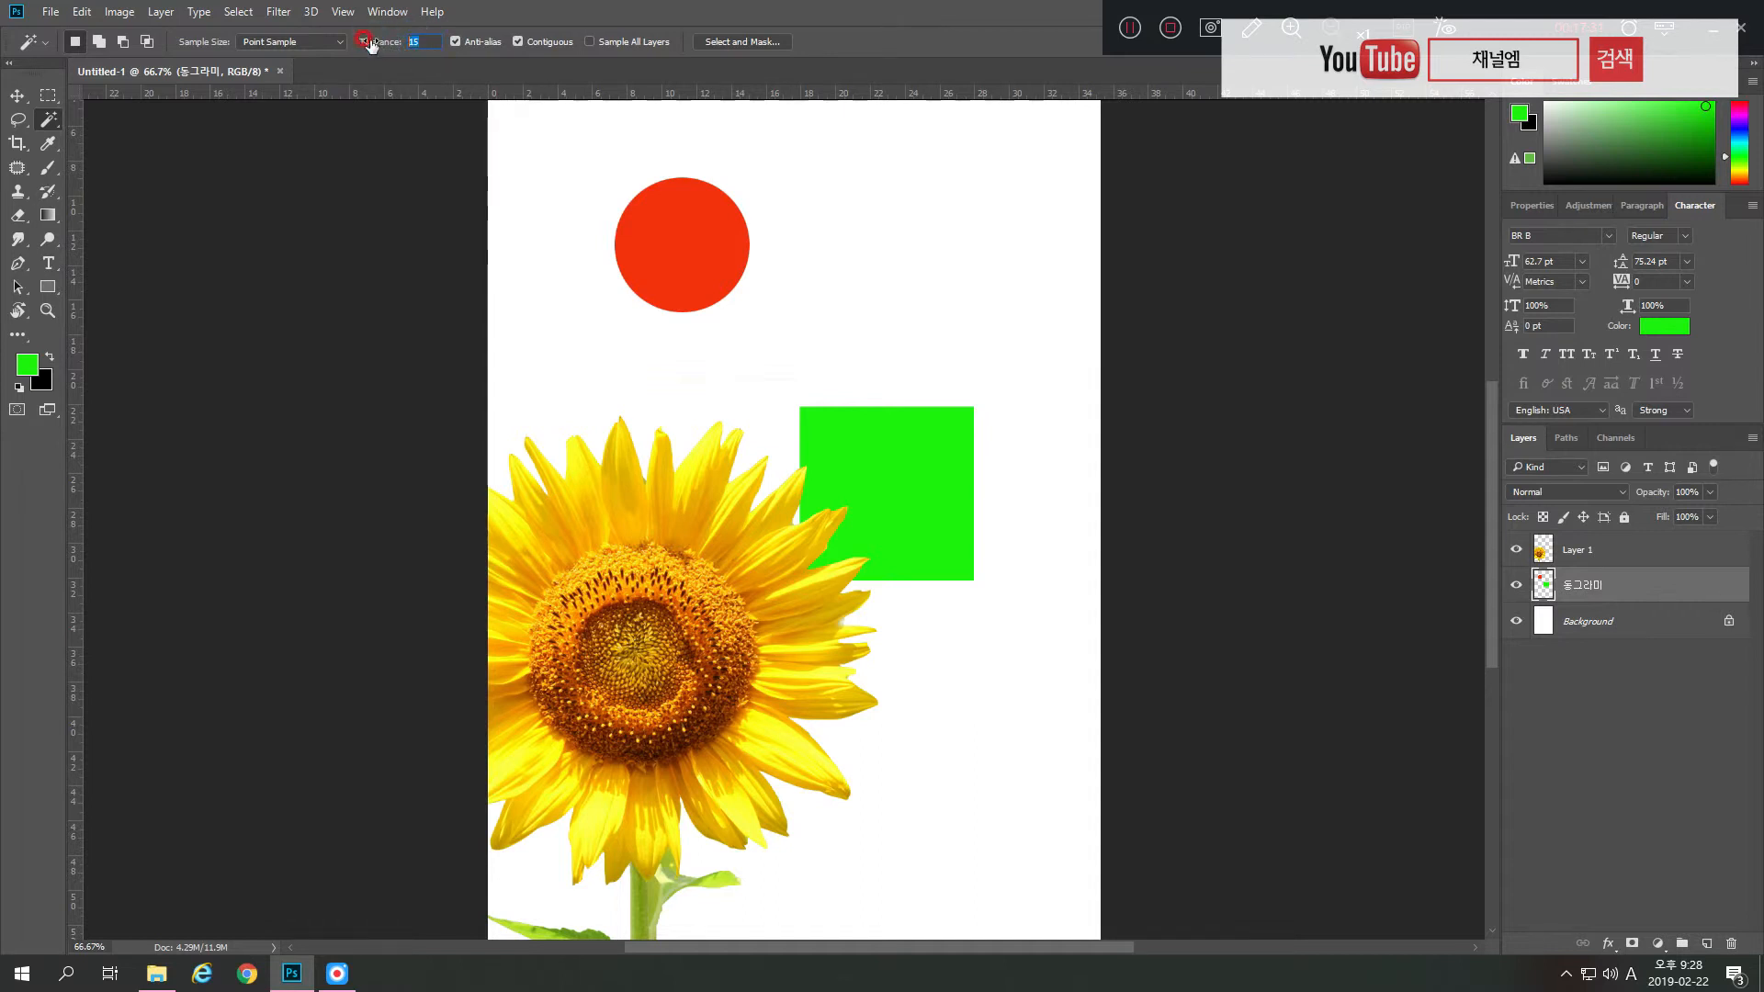
{"action": "left_click", "coordinate": [685, 222]}
{"action": "key", "text": "ctrl+d"}
- Activate Layer 1, change the Magic Wand tolerance and select similar colours in the sunflower's centre
{"action": "left_click", "coordinate": [1575, 551]}
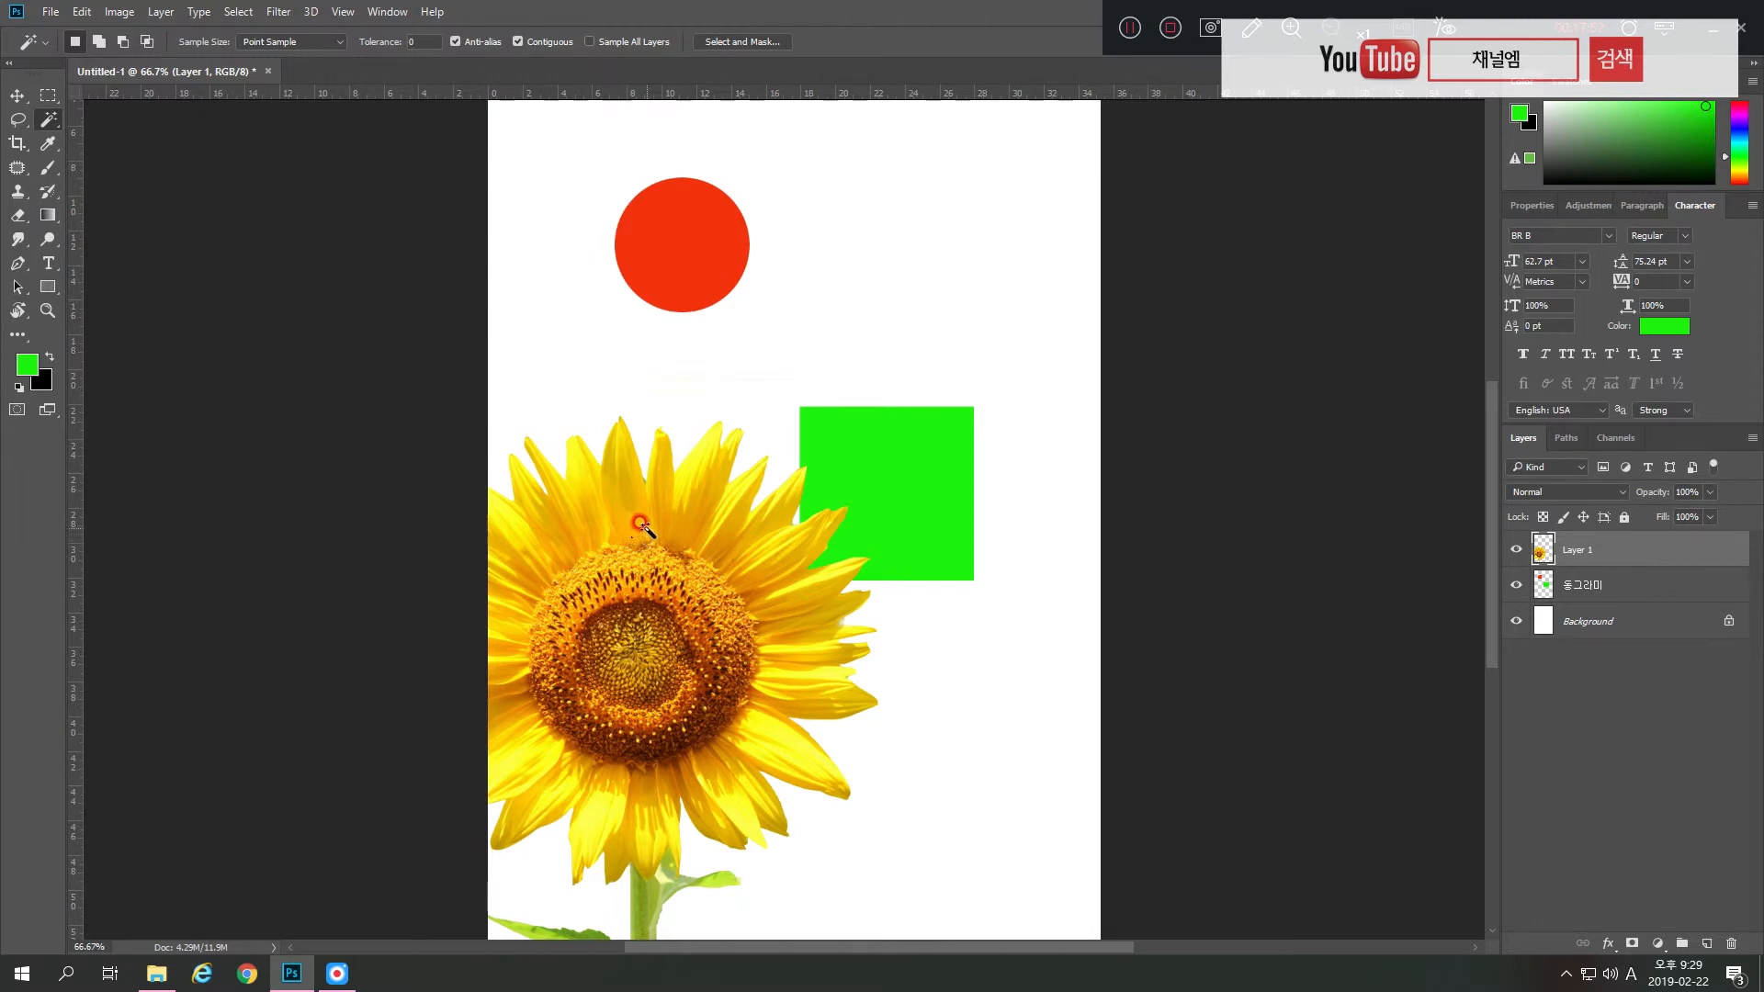
{"action": "scroll", "coordinate": [640, 523], "scroll_direction": "up", "scroll_amount": 2}
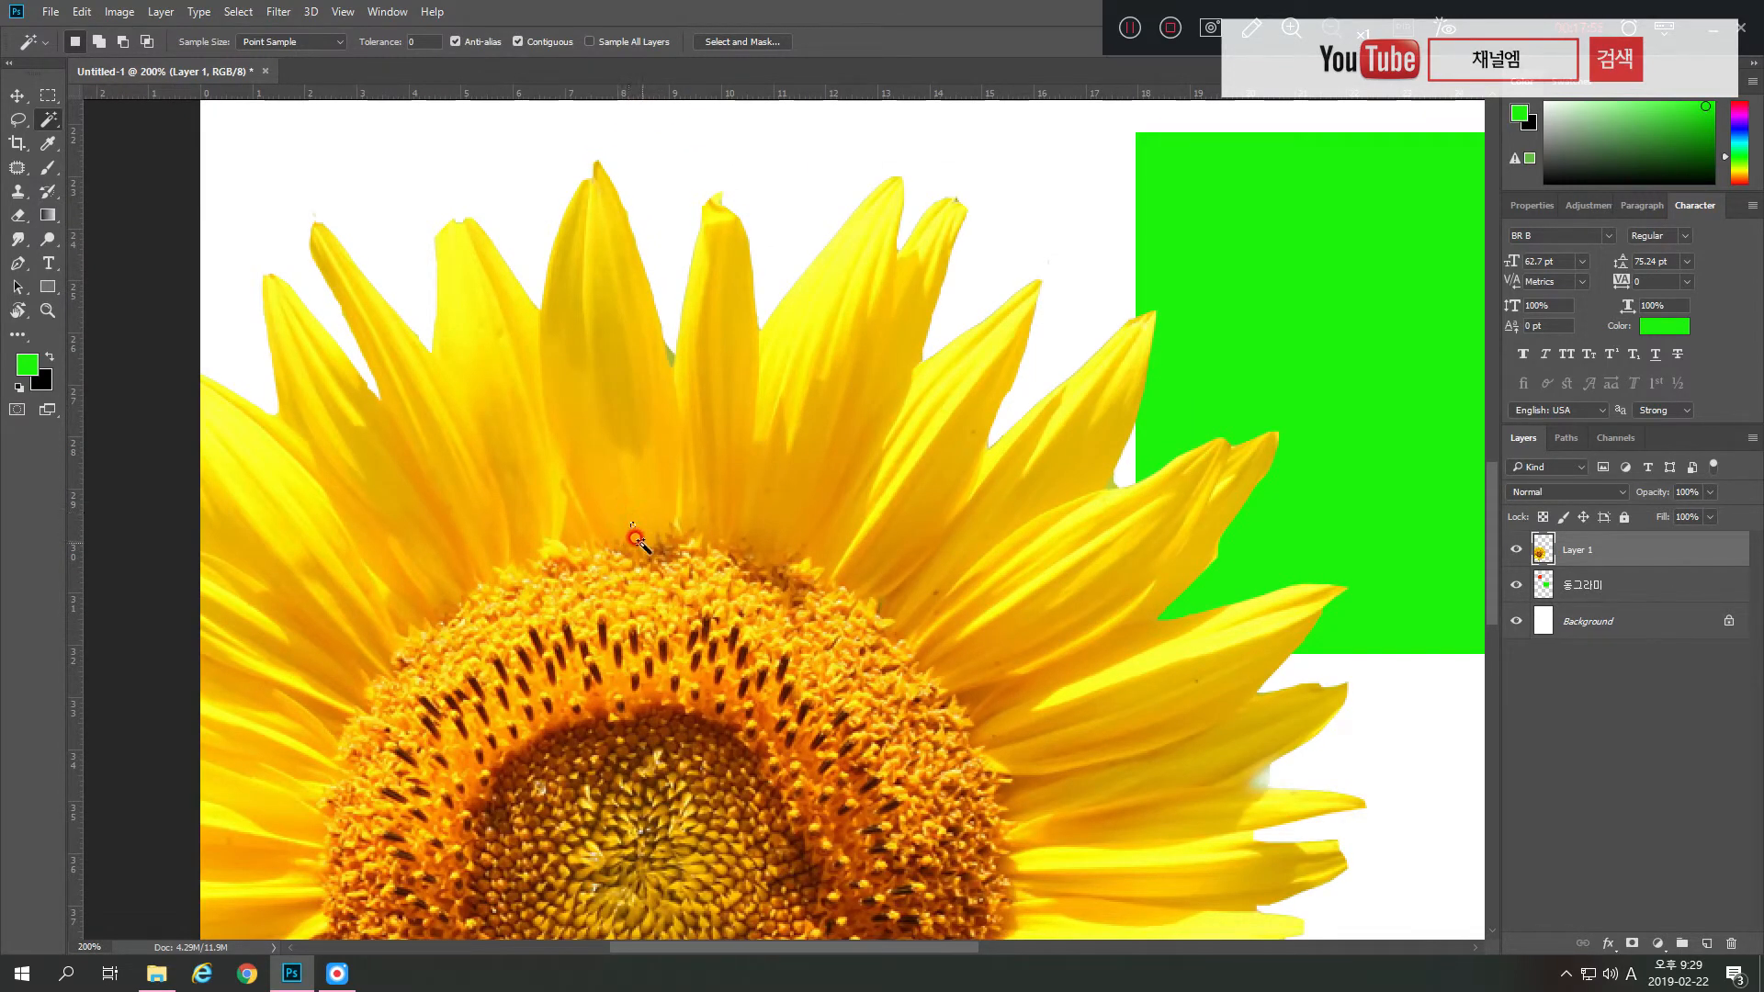
{"action": "left_click", "coordinate": [427, 42]}
{"action": "left_click", "coordinate": [390, 46]}
{"action": "left_click", "coordinate": [707, 691]}
- Set the Magic Wand tolerance to 50, sample the sunflower's centre and petals with it, then deselect
{"action": "left_click", "coordinate": [399, 40]}
{"action": "left_click_drag", "start_coordinate": [420, 41], "coordinate": [360, 39]}
{"action": "left_click", "coordinate": [744, 785]}
{"action": "left_click", "coordinate": [800, 680]}
{"action": "scroll", "coordinate": [807, 687], "scroll_direction": "down", "scroll_amount": 5}
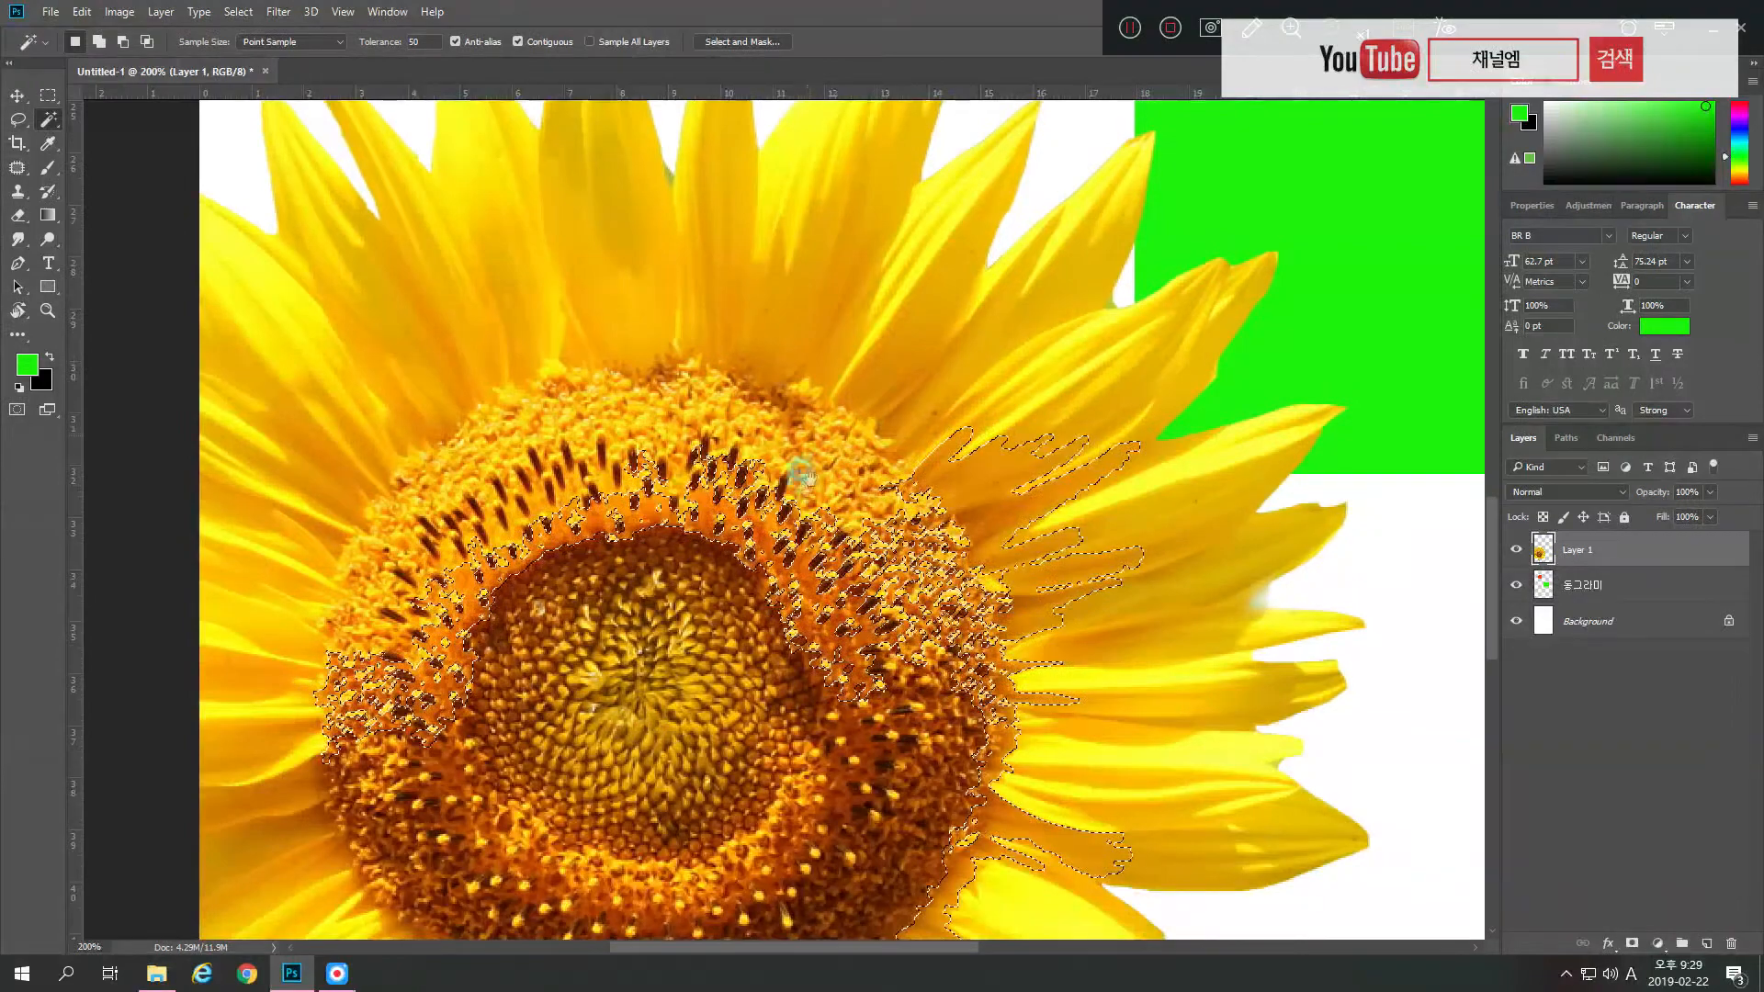
{"action": "left_click", "coordinate": [614, 280]}
{"action": "left_click_drag", "start_coordinate": [689, 311], "coordinate": [799, 208]}
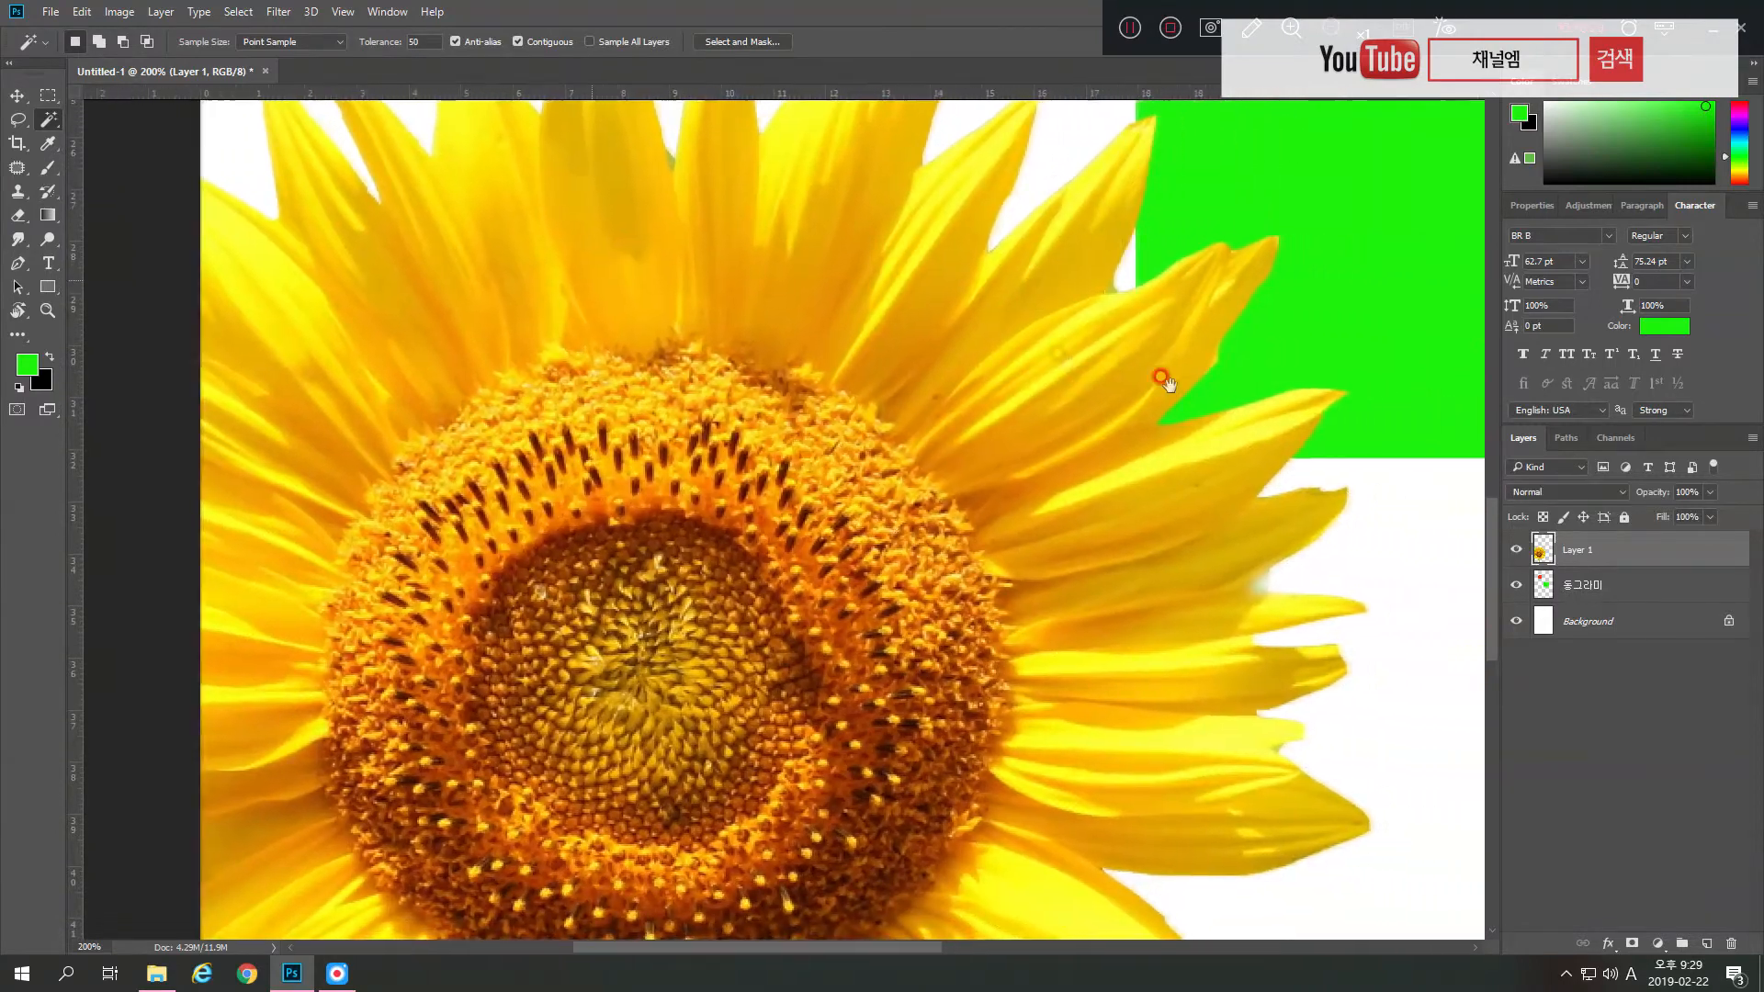
{"action": "key", "text": "ctrl+d"}
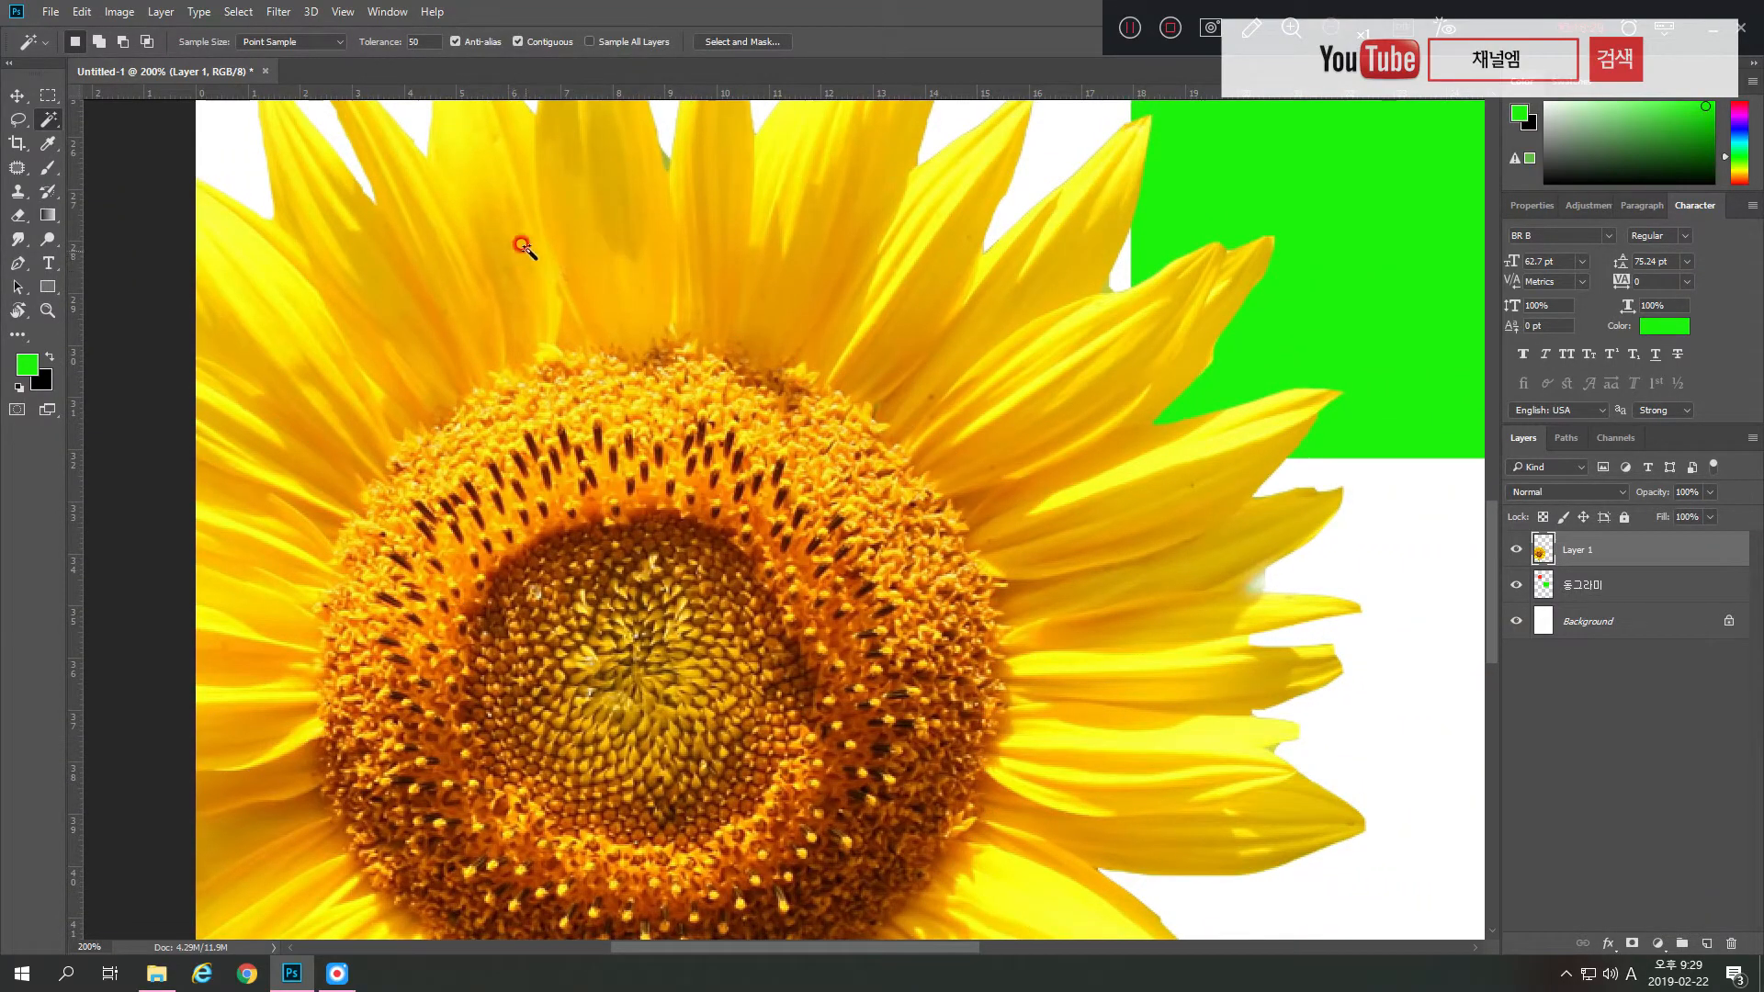
- Select the sunflower's upper petals on Layer 1 with the Quick Selection tool
{"action": "left_click_drag", "start_coordinate": [701, 237], "coordinate": [464, 326]}
{"action": "left_click_drag", "start_coordinate": [748, 409], "coordinate": [719, 462]}
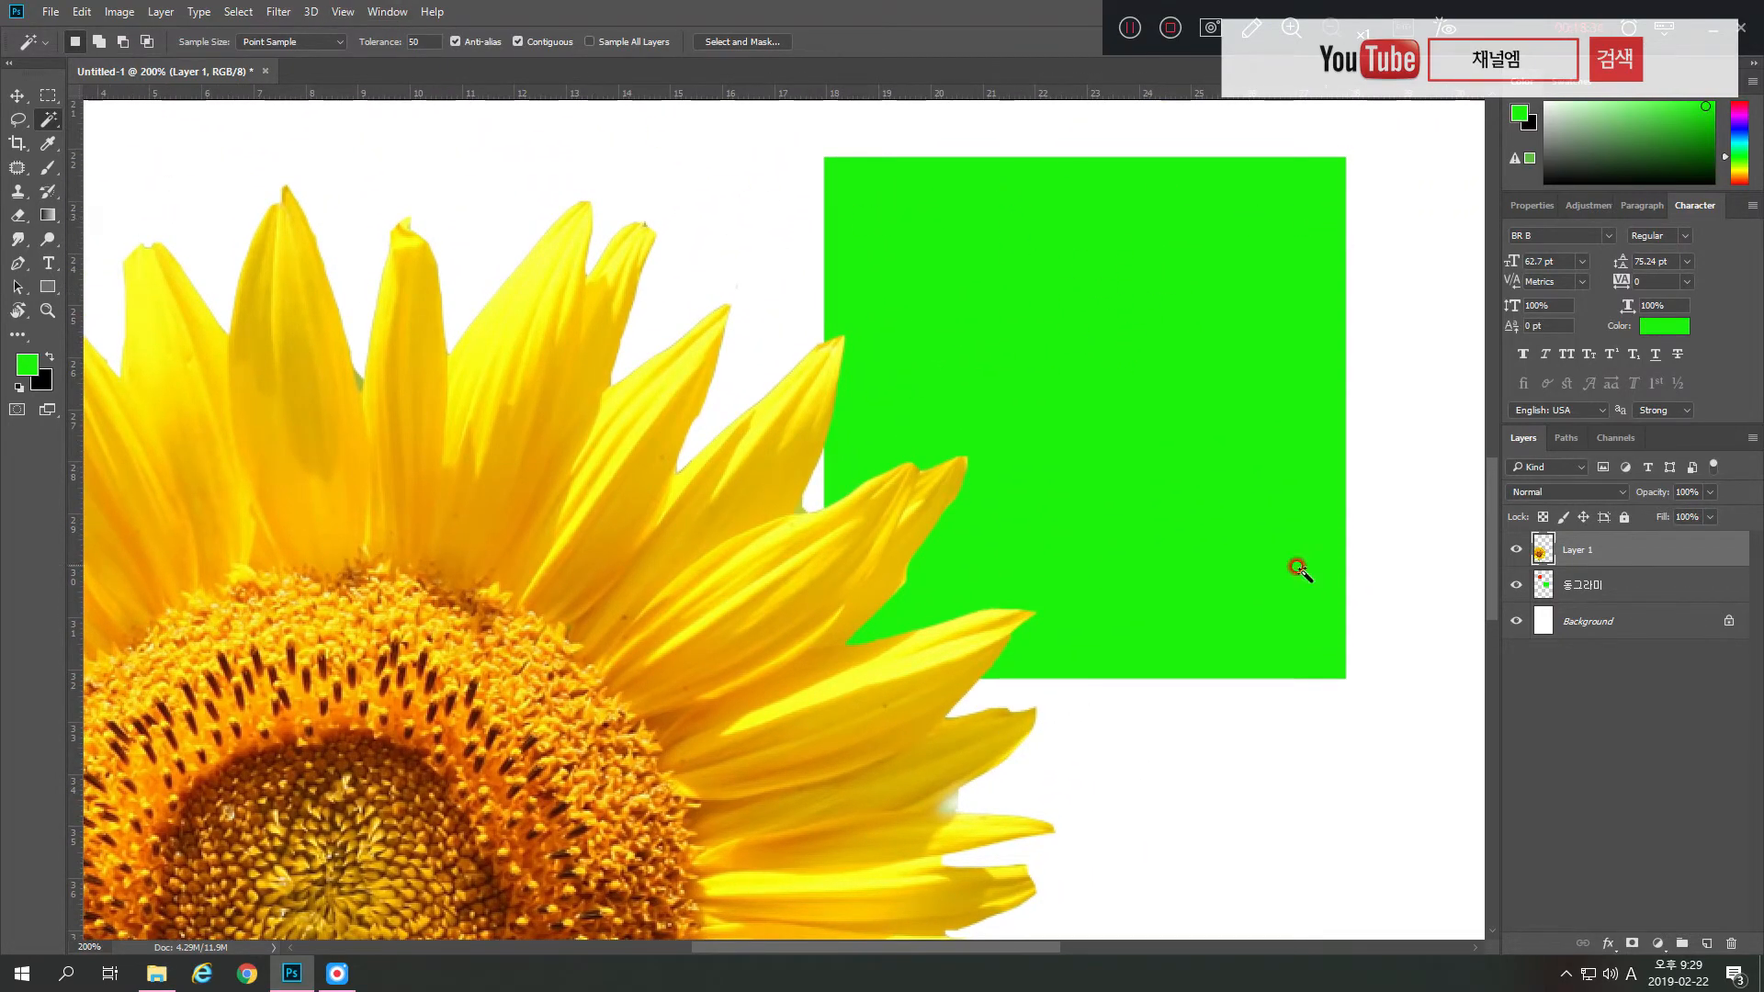
{"action": "scroll", "coordinate": [942, 295], "scroll_direction": "left", "scroll_amount": 5}
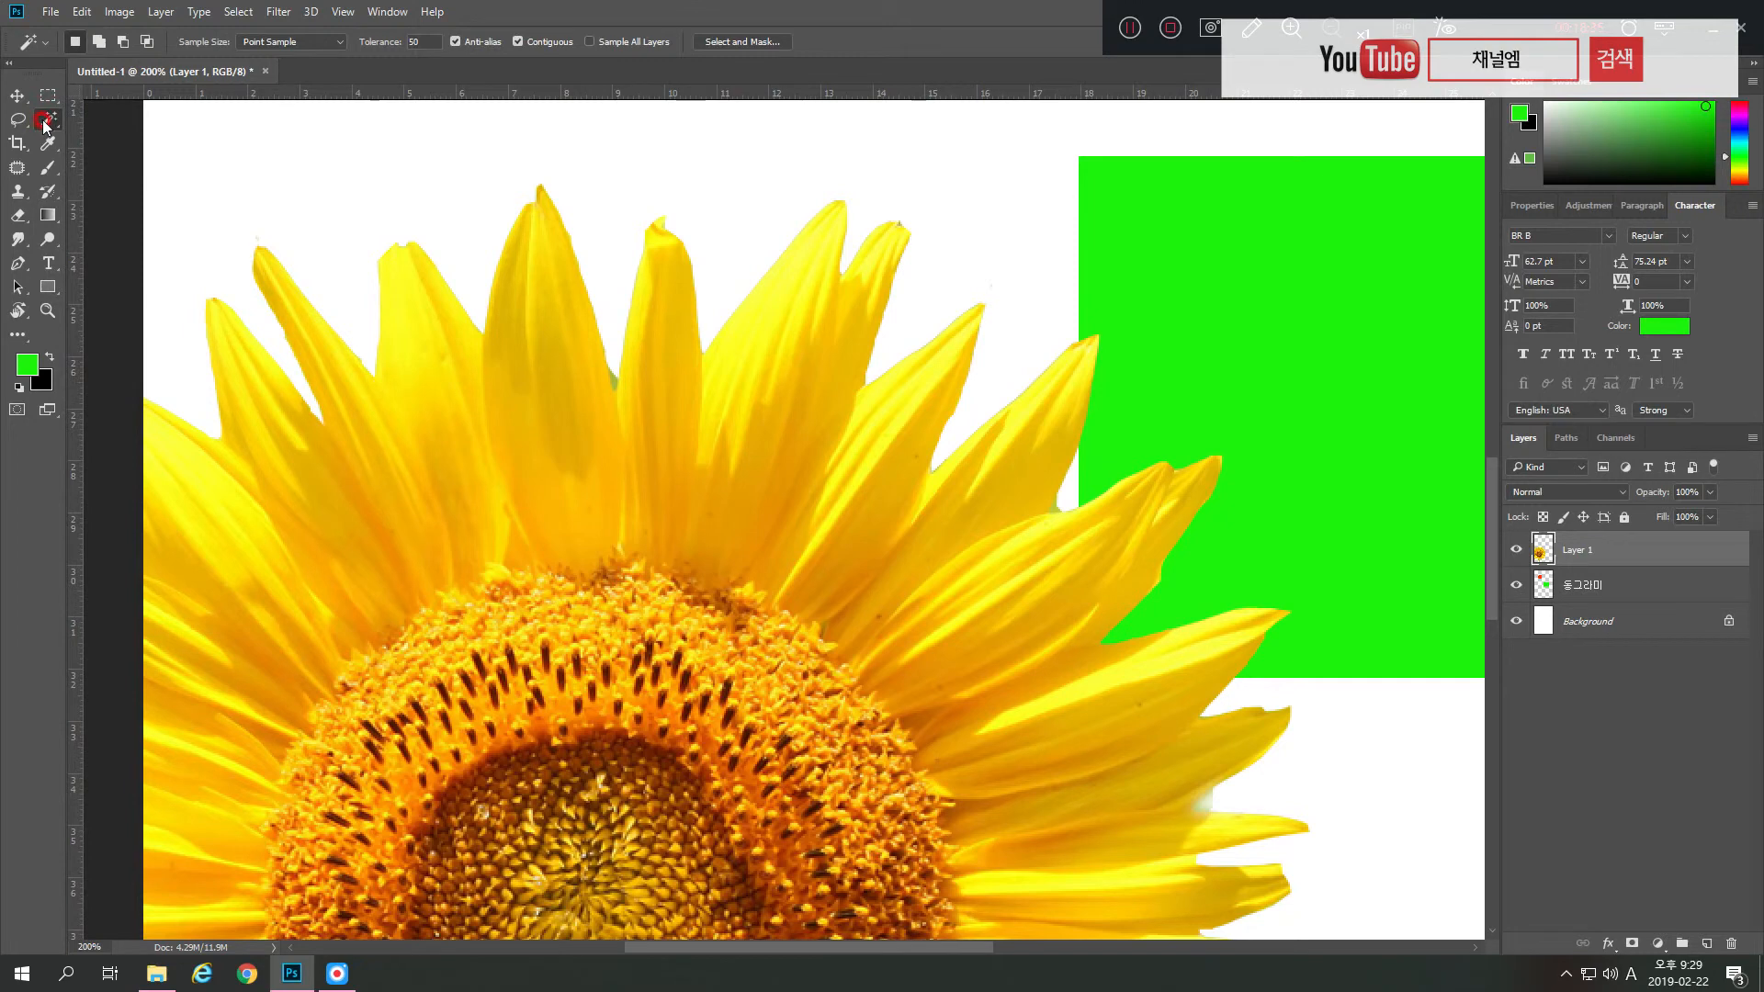
{"action": "right_click", "coordinate": [48, 121]}
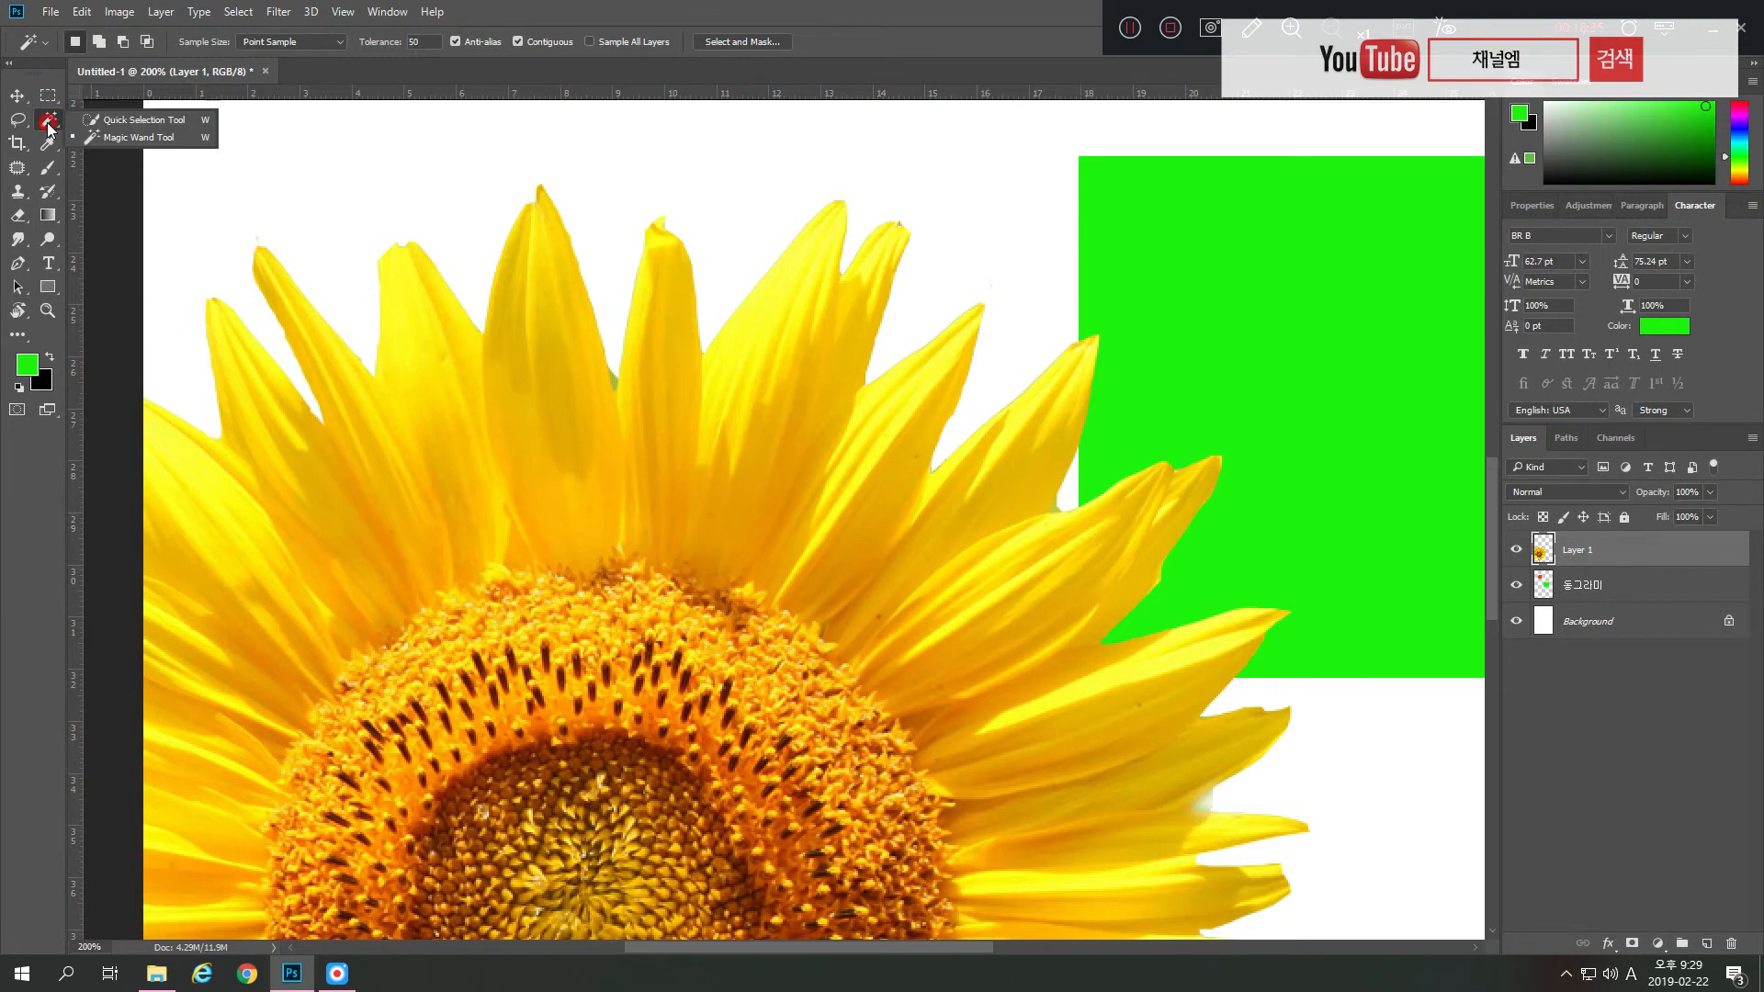
{"action": "left_click", "coordinate": [112, 120]}
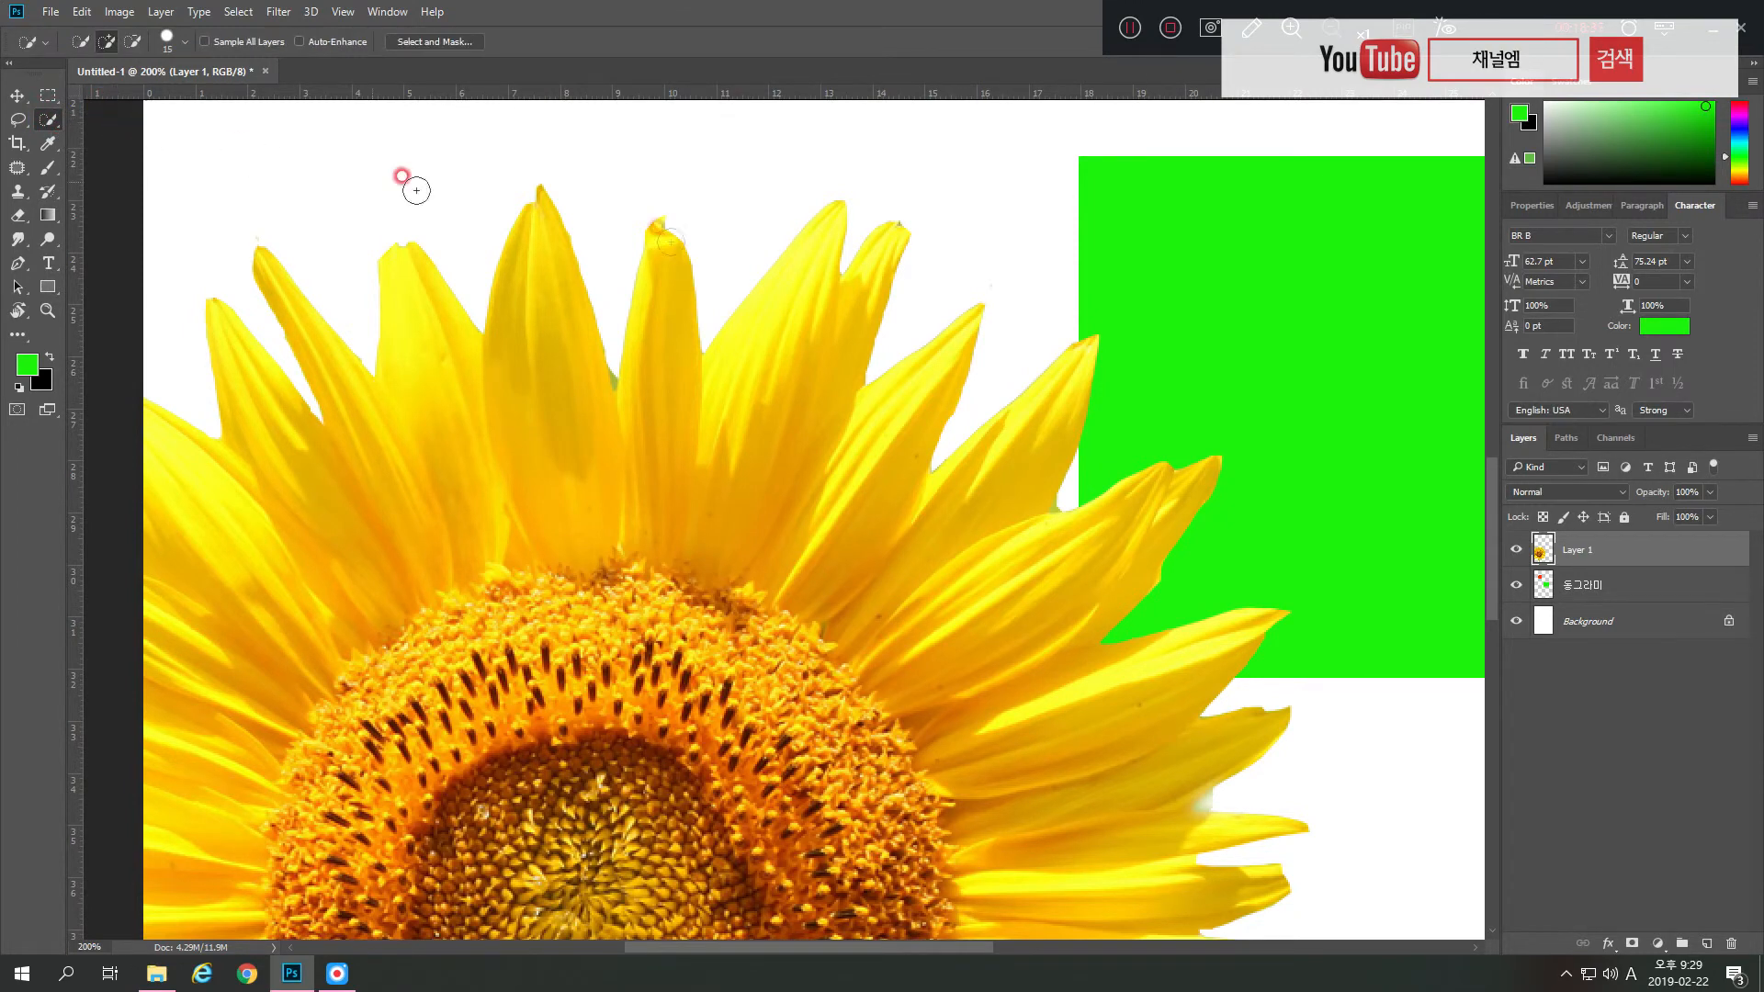
{"action": "left_click_drag", "start_coordinate": [836, 329], "coordinate": [957, 229]}
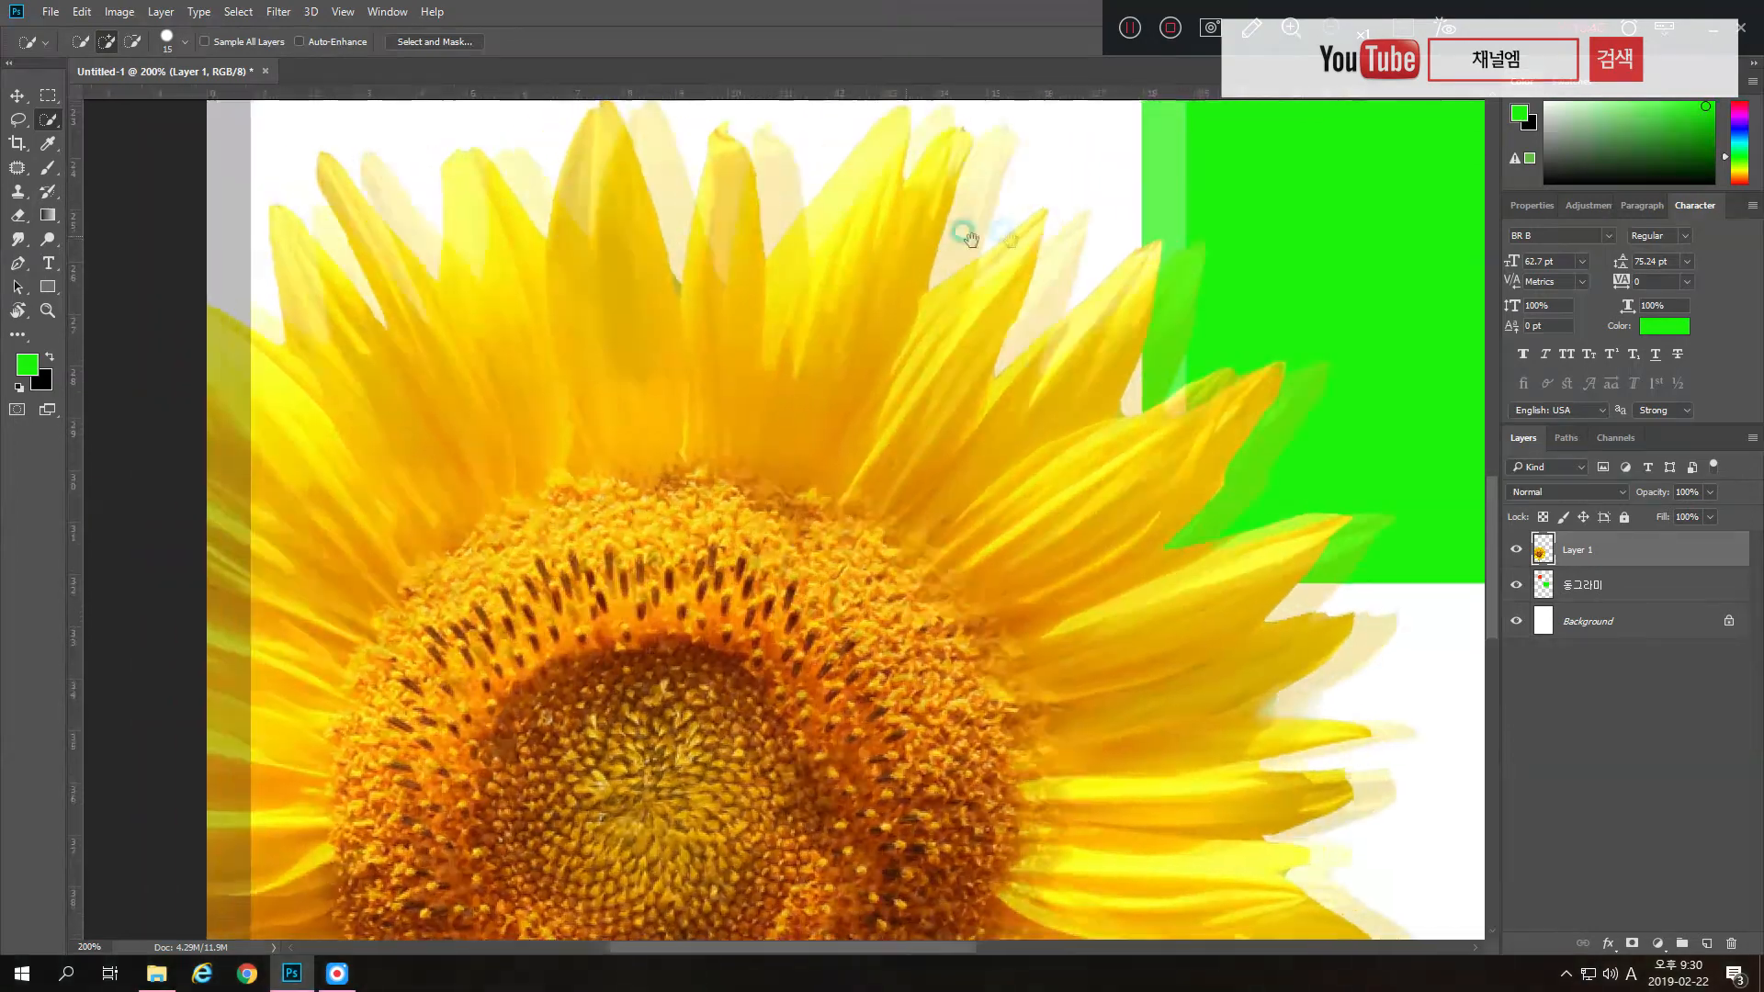
{"action": "left_click", "coordinate": [20, 119]}
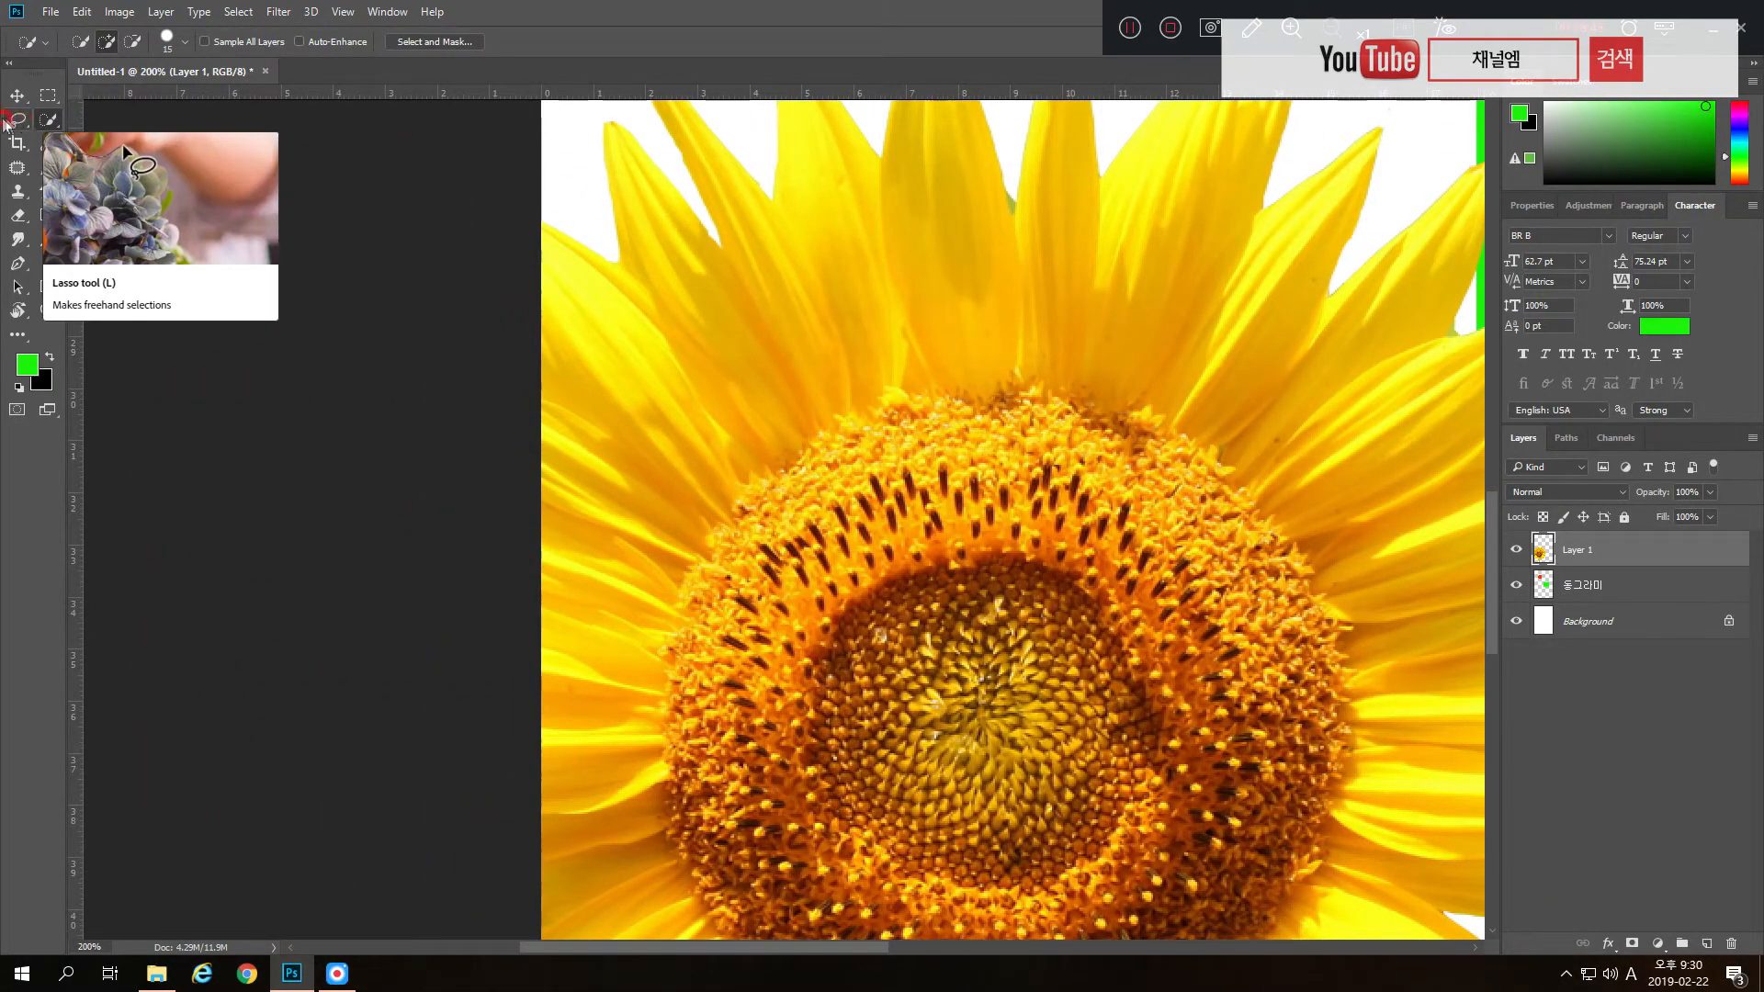
{"action": "left_click_drag", "start_coordinate": [922, 274], "coordinate": [807, 392]}
{"action": "mouse_move", "coordinate": [836, 158]}
{"action": "left_mouse_down"}
{"action": "mouse_move", "coordinate": [902, 452]}
{"action": "mouse_move", "coordinate": [926, 446]}
{"action": "mouse_move", "coordinate": [949, 363]}
{"action": "mouse_move", "coordinate": [1108, 215]}
{"action": "mouse_move", "coordinate": [1137, 428]}
{"action": "mouse_move", "coordinate": [1174, 469]}
{"action": "mouse_move", "coordinate": [1326, 397]}
{"action": "mouse_move", "coordinate": [1229, 557]}
{"action": "mouse_move", "coordinate": [1421, 492]}
{"action": "mouse_move", "coordinate": [1311, 550]}
{"action": "mouse_move", "coordinate": [1259, 639]}
{"action": "mouse_move", "coordinate": [1388, 675]}
{"action": "mouse_move", "coordinate": [1358, 703]}
{"action": "mouse_move", "coordinate": [1181, 724]}
{"action": "mouse_move", "coordinate": [964, 679]}
{"action": "mouse_move", "coordinate": [831, 567]}
{"action": "mouse_move", "coordinate": [774, 434]}
{"action": "mouse_move", "coordinate": [798, 371]}
{"action": "mouse_move", "coordinate": [886, 423]}
{"action": "left_mouse_up"}
{"action": "scroll", "coordinate": [887, 422], "scroll_direction": "down", "scroll_amount": 2}
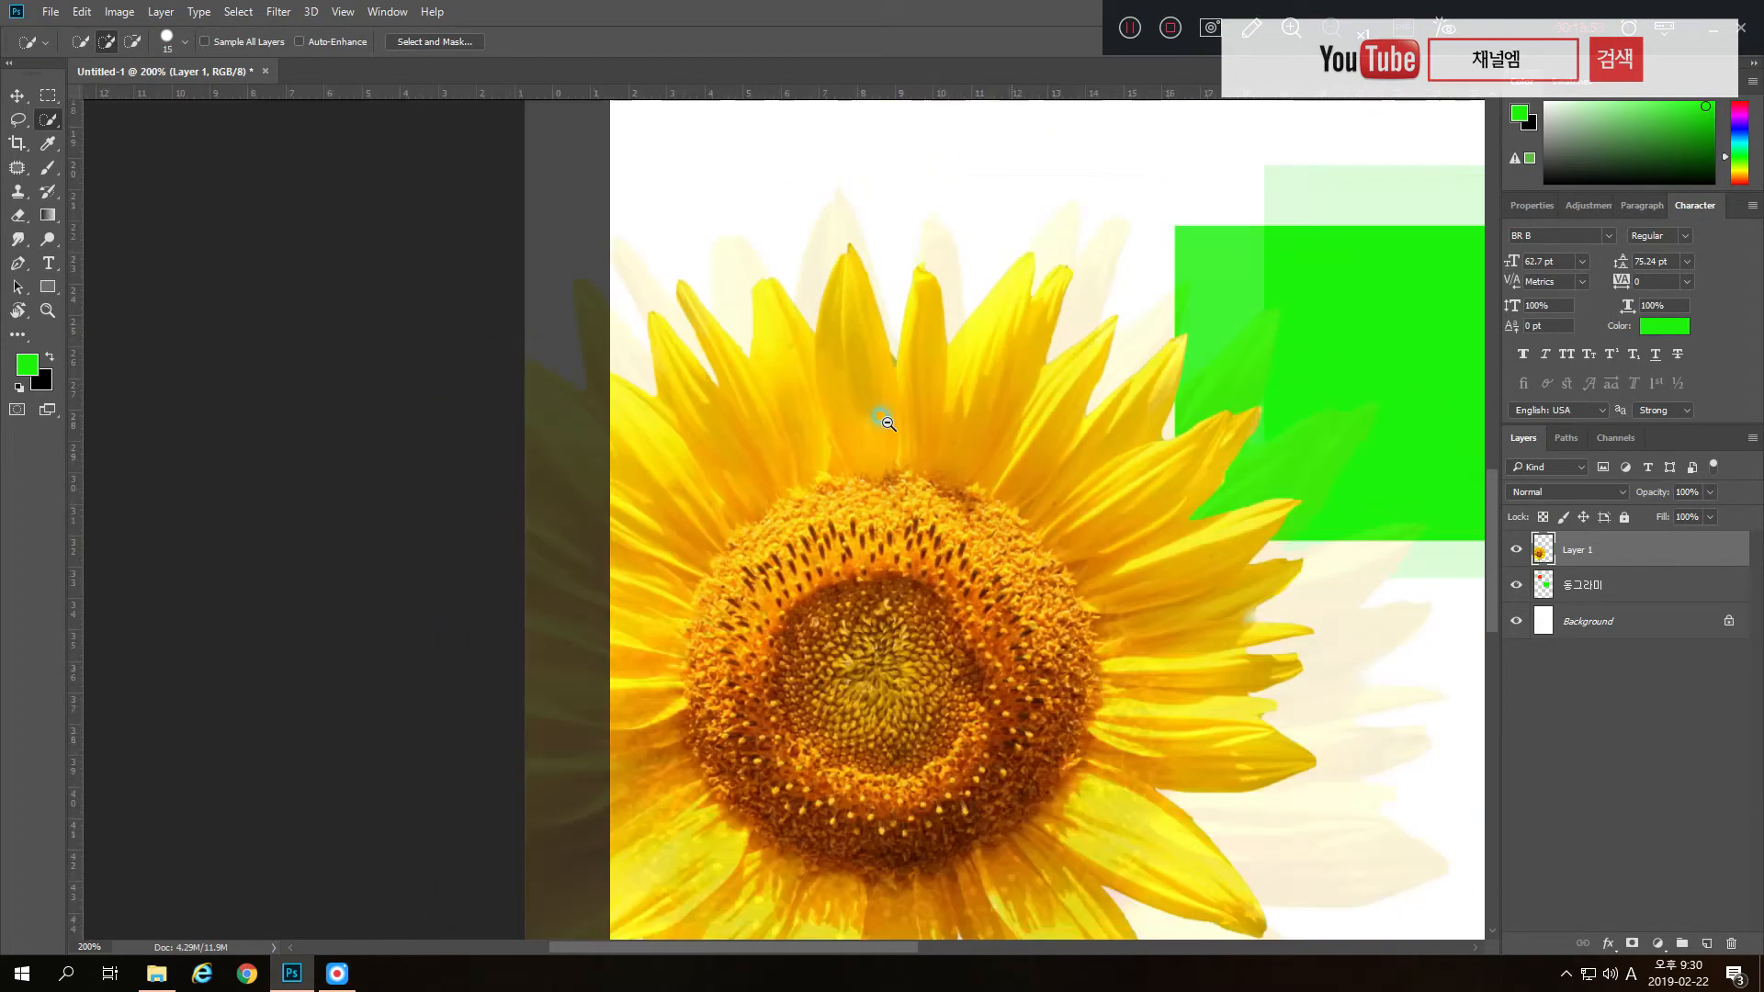
{"action": "scroll", "coordinate": [888, 422], "scroll_direction": "down", "scroll_amount": 3}
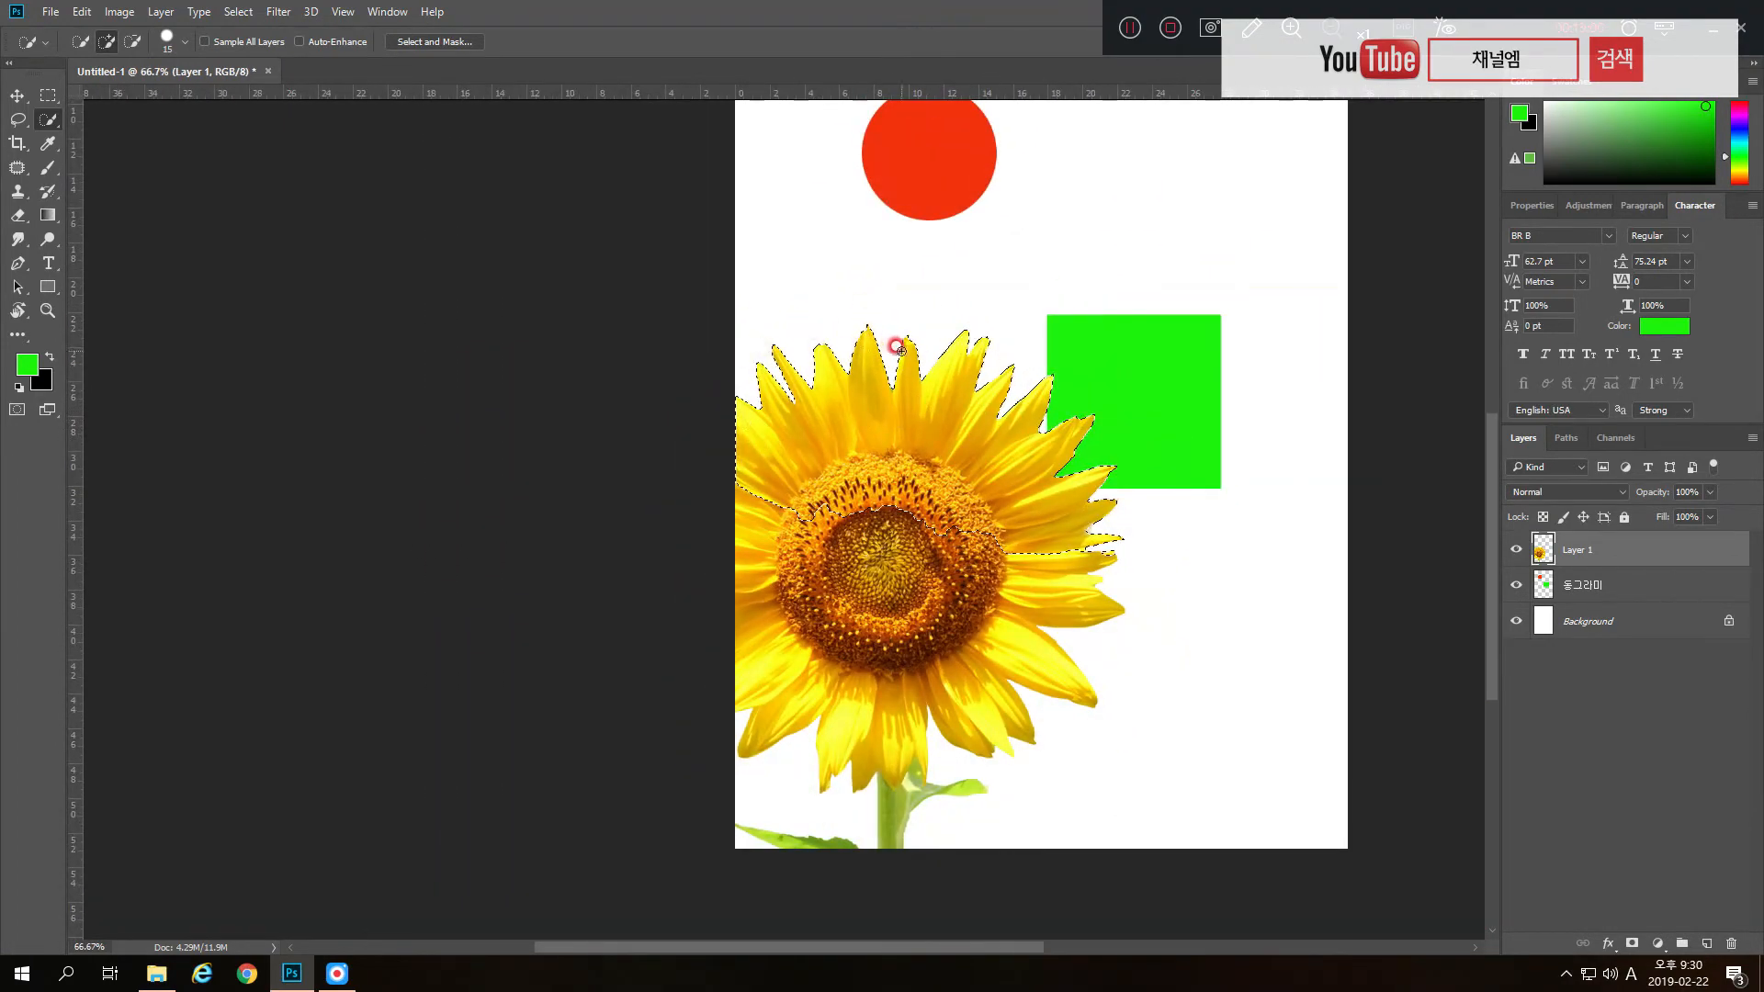
- Extend the quick selection over the flower's centre, lower petals and stem, then deselect
{"action": "left_click_drag", "start_coordinate": [804, 462], "coordinate": [754, 507]}
{"action": "mouse_move", "coordinate": [744, 591]}
{"action": "left_mouse_down"}
{"action": "mouse_move", "coordinate": [743, 651]}
{"action": "mouse_move", "coordinate": [796, 672]}
{"action": "mouse_move", "coordinate": [773, 721]}
{"action": "mouse_move", "coordinate": [820, 694]}
{"action": "mouse_move", "coordinate": [842, 756]}
{"action": "mouse_move", "coordinate": [880, 718]}
{"action": "mouse_move", "coordinate": [919, 737]}
{"action": "left_mouse_up"}
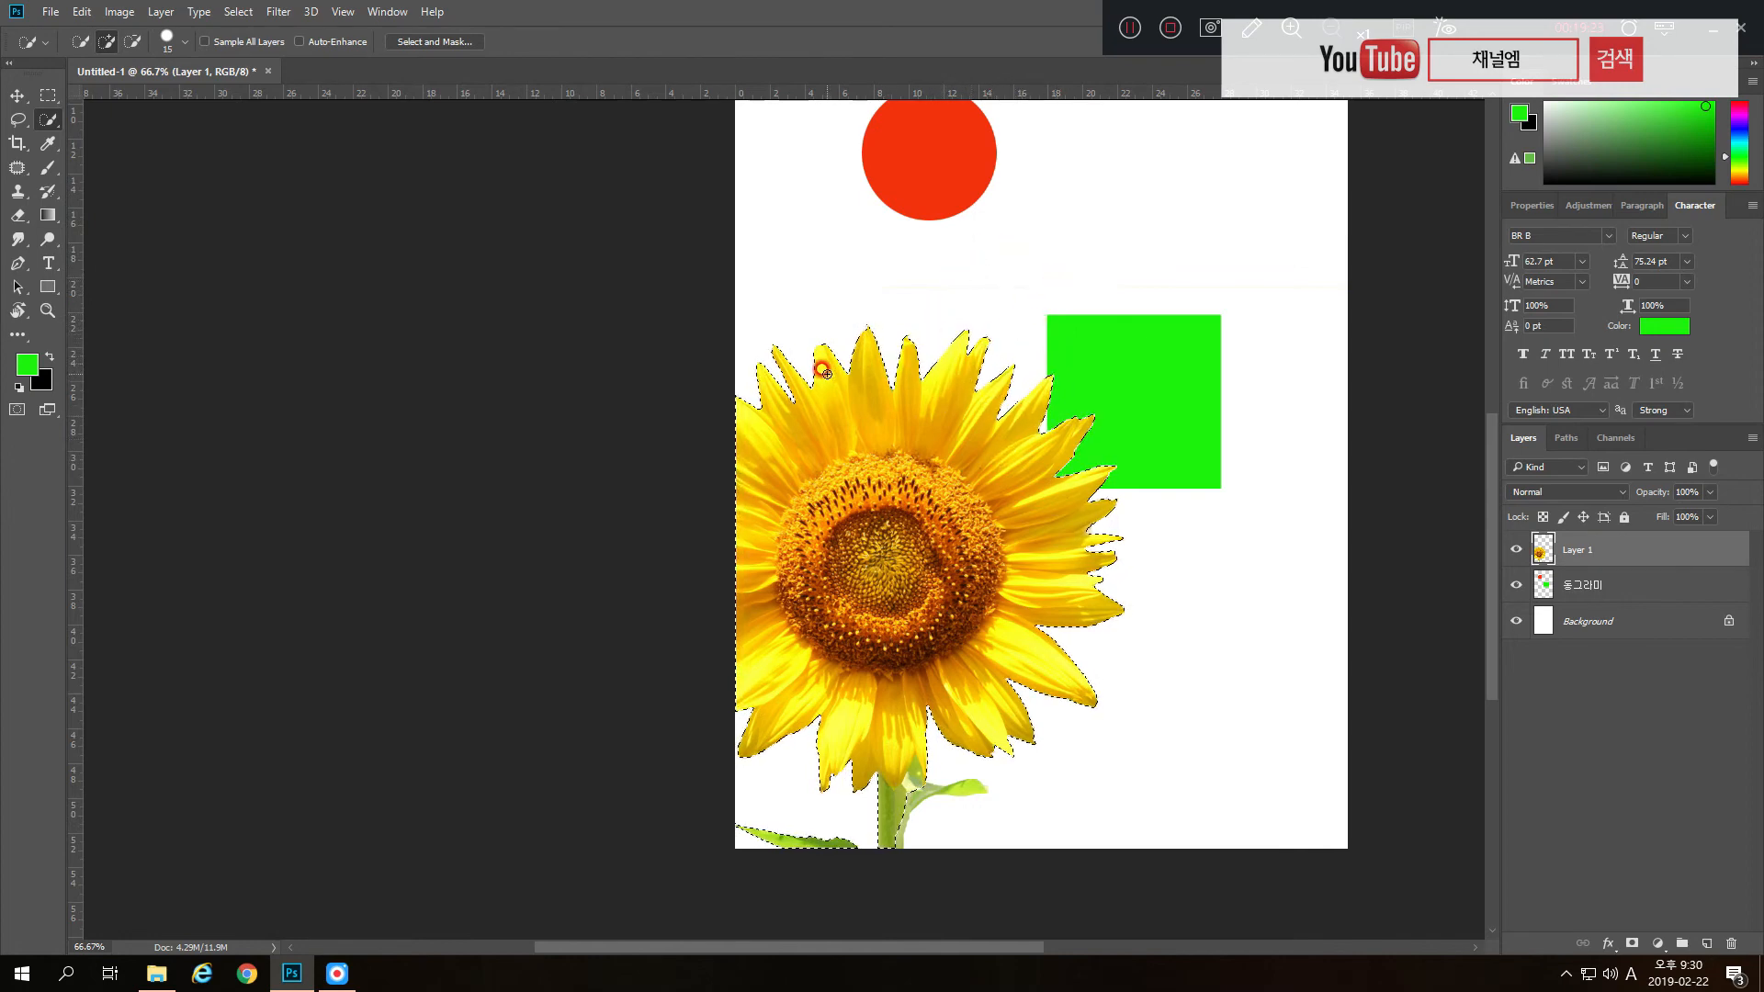
{"action": "key", "text": "ctrl+d"}
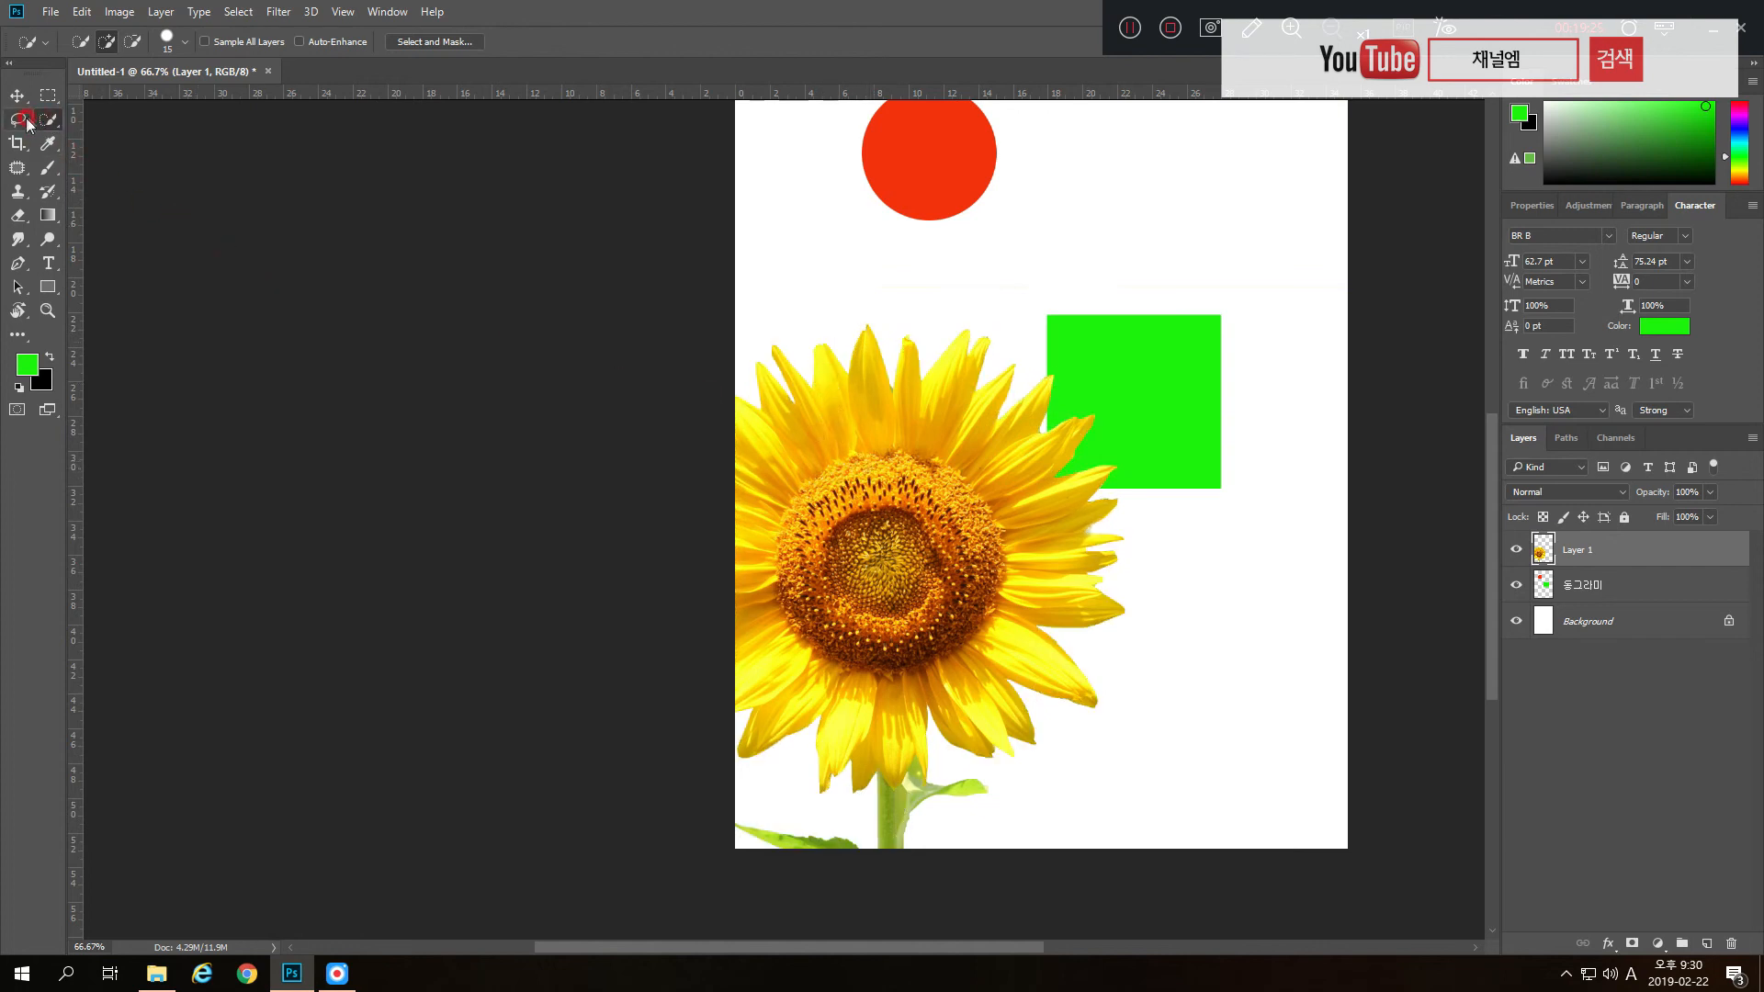